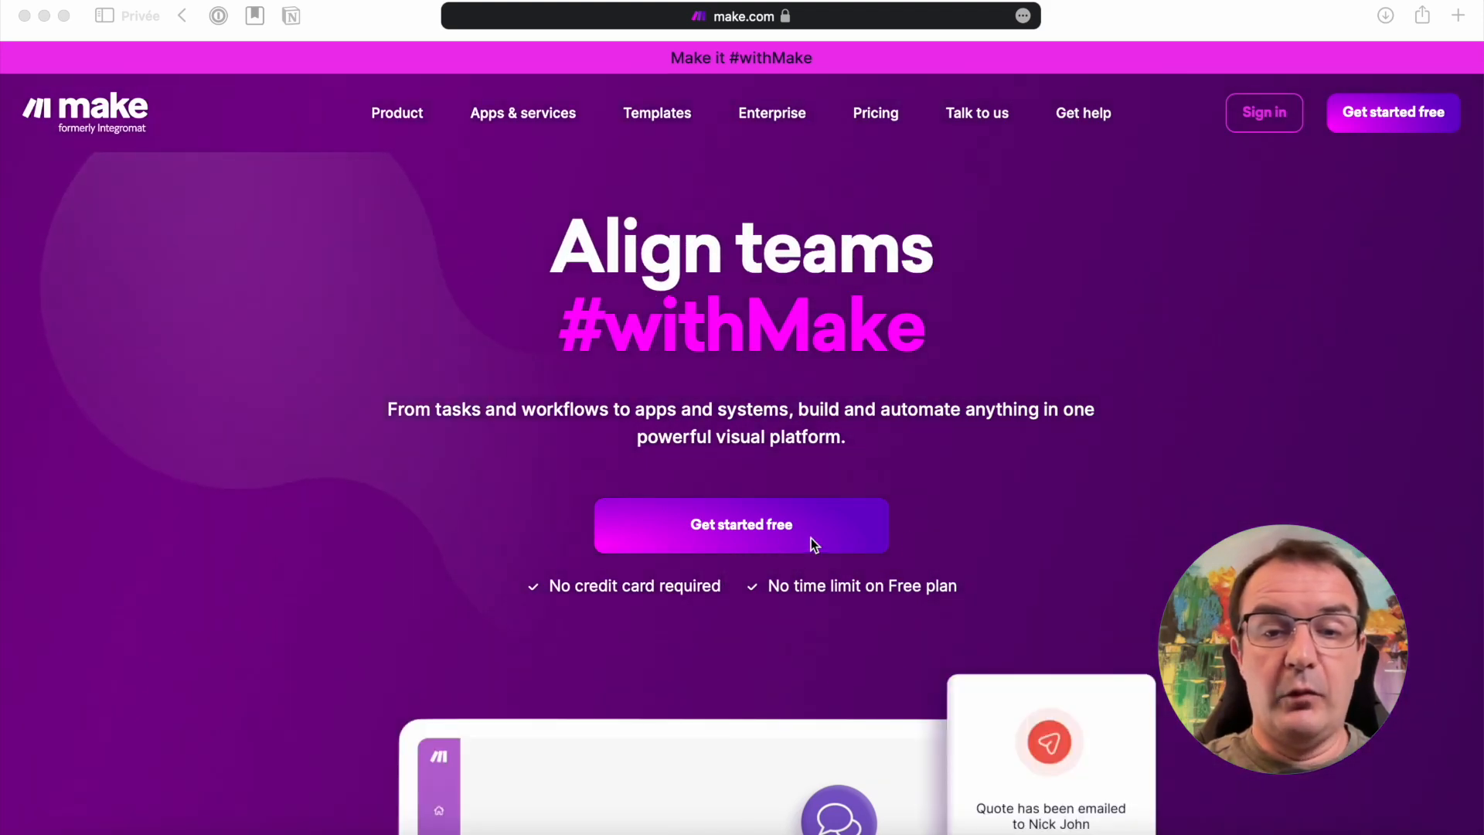
# Open the free account sign-up page and choose to sign up with Google
pyautogui.click(934, 525)
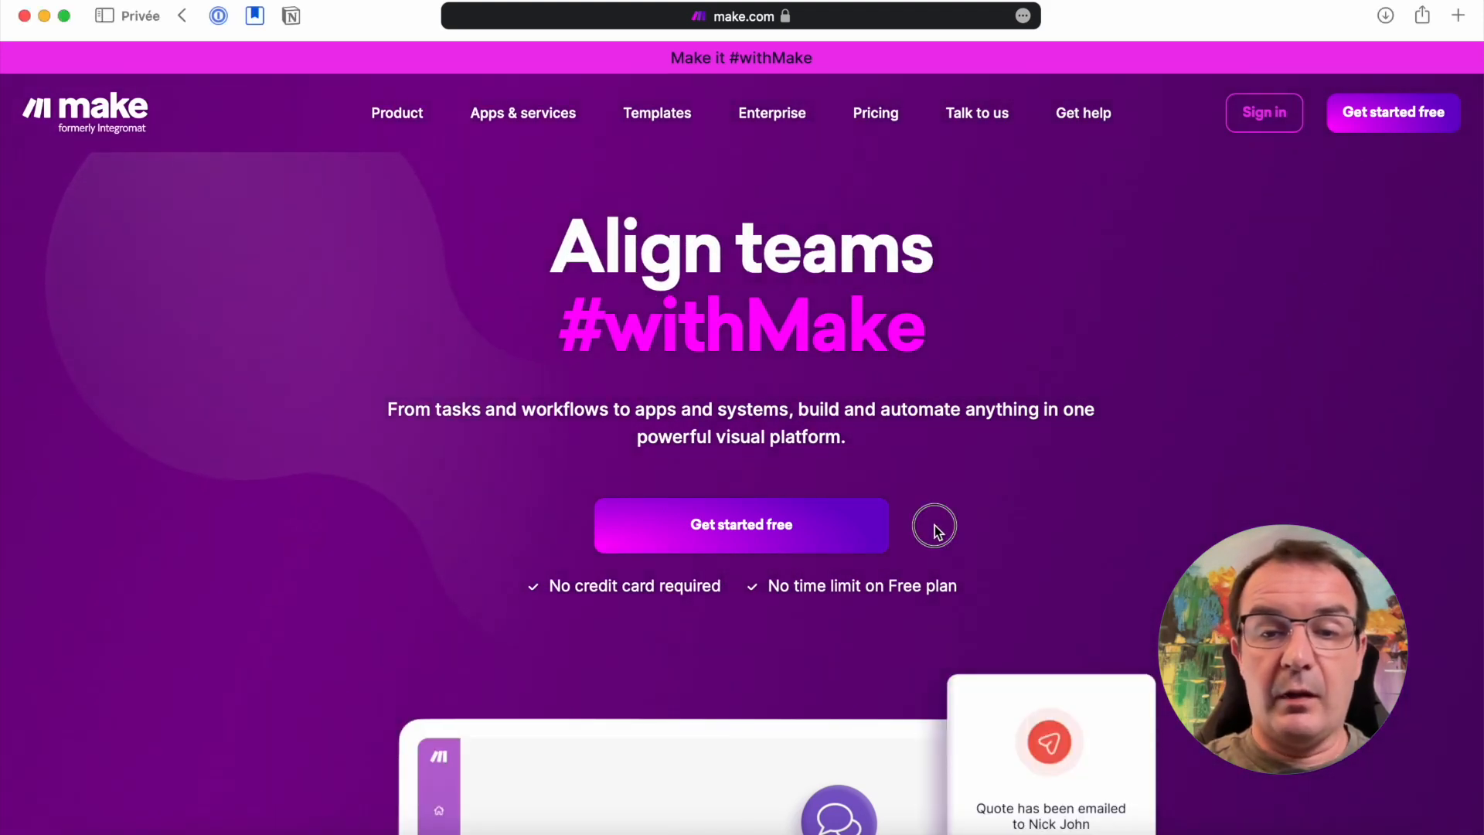
pyautogui.click(763, 533)
pyautogui.click(245, 191)
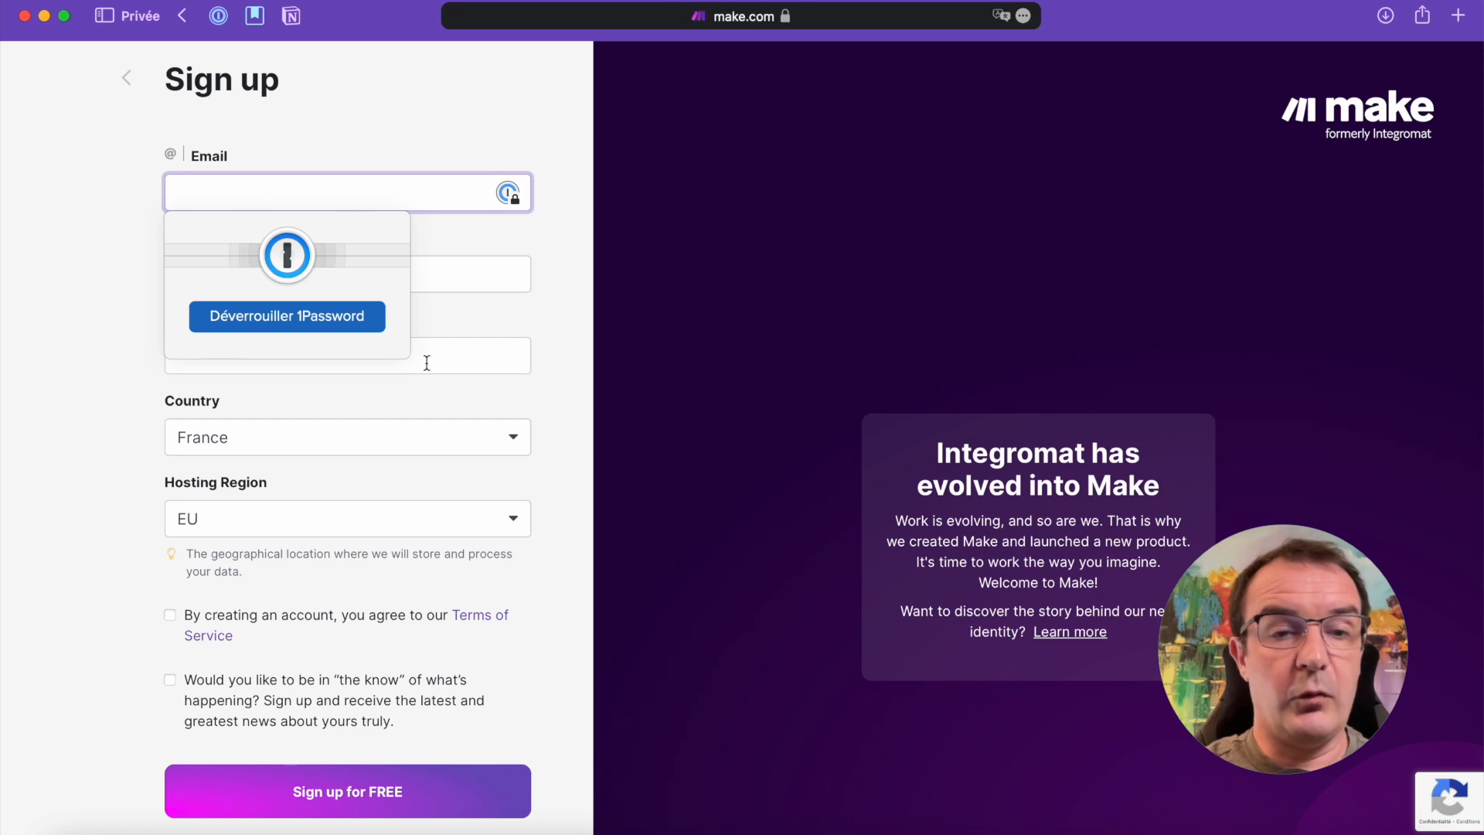
pyautogui.click(563, 541)
pyautogui.scroll(-3, 558, 540)
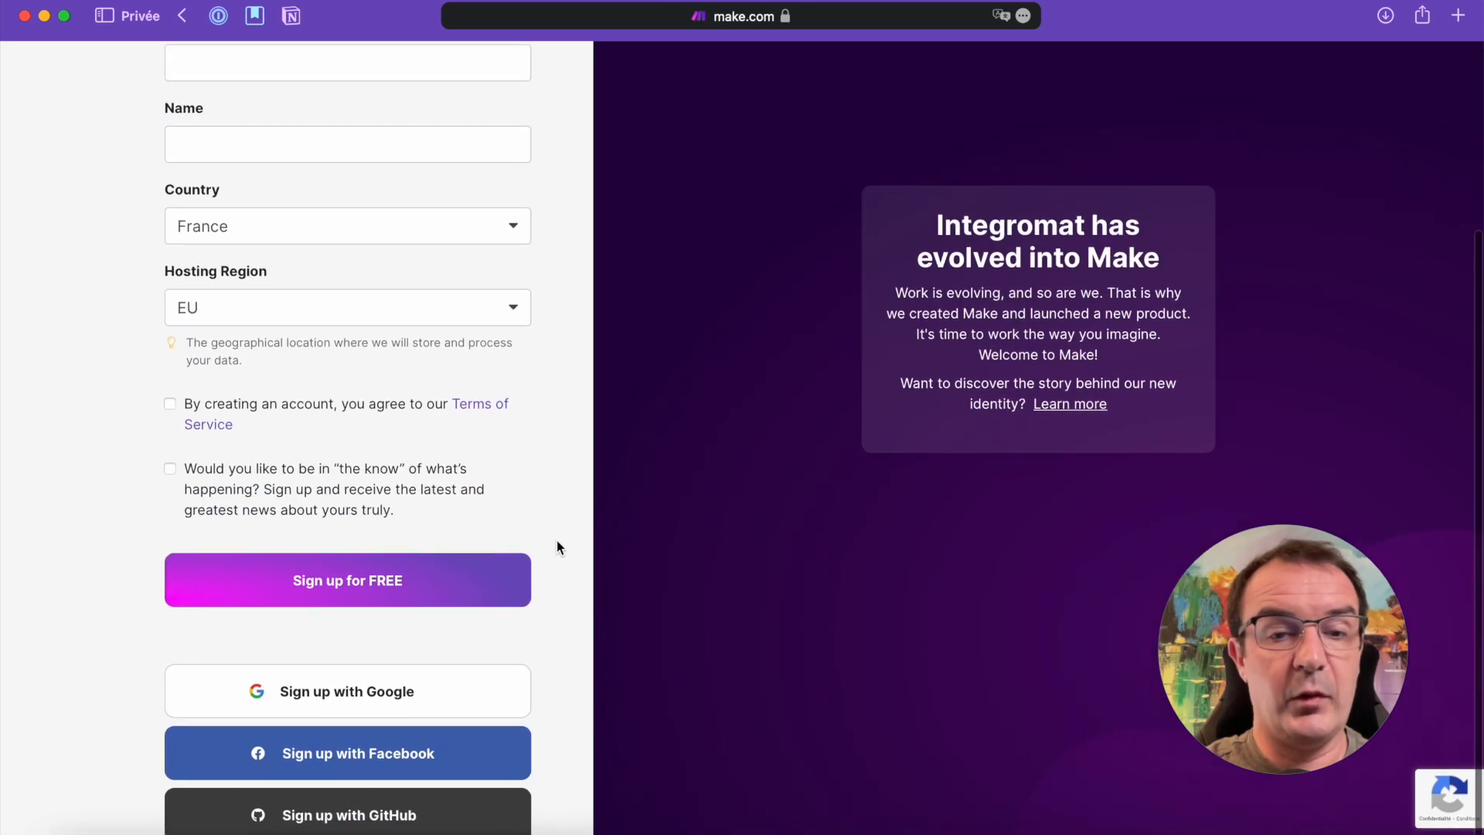
pyautogui.click(394, 695)
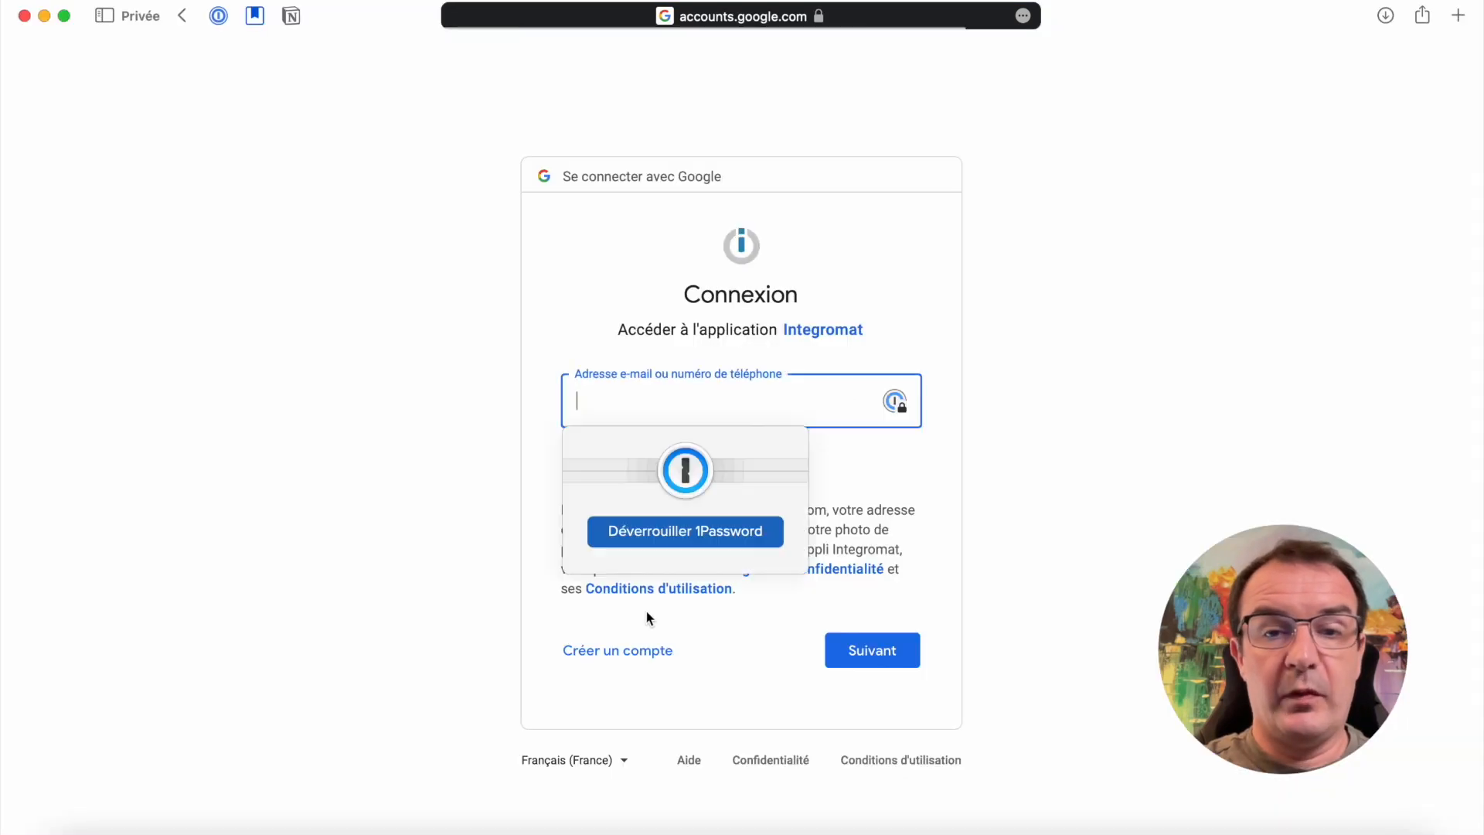
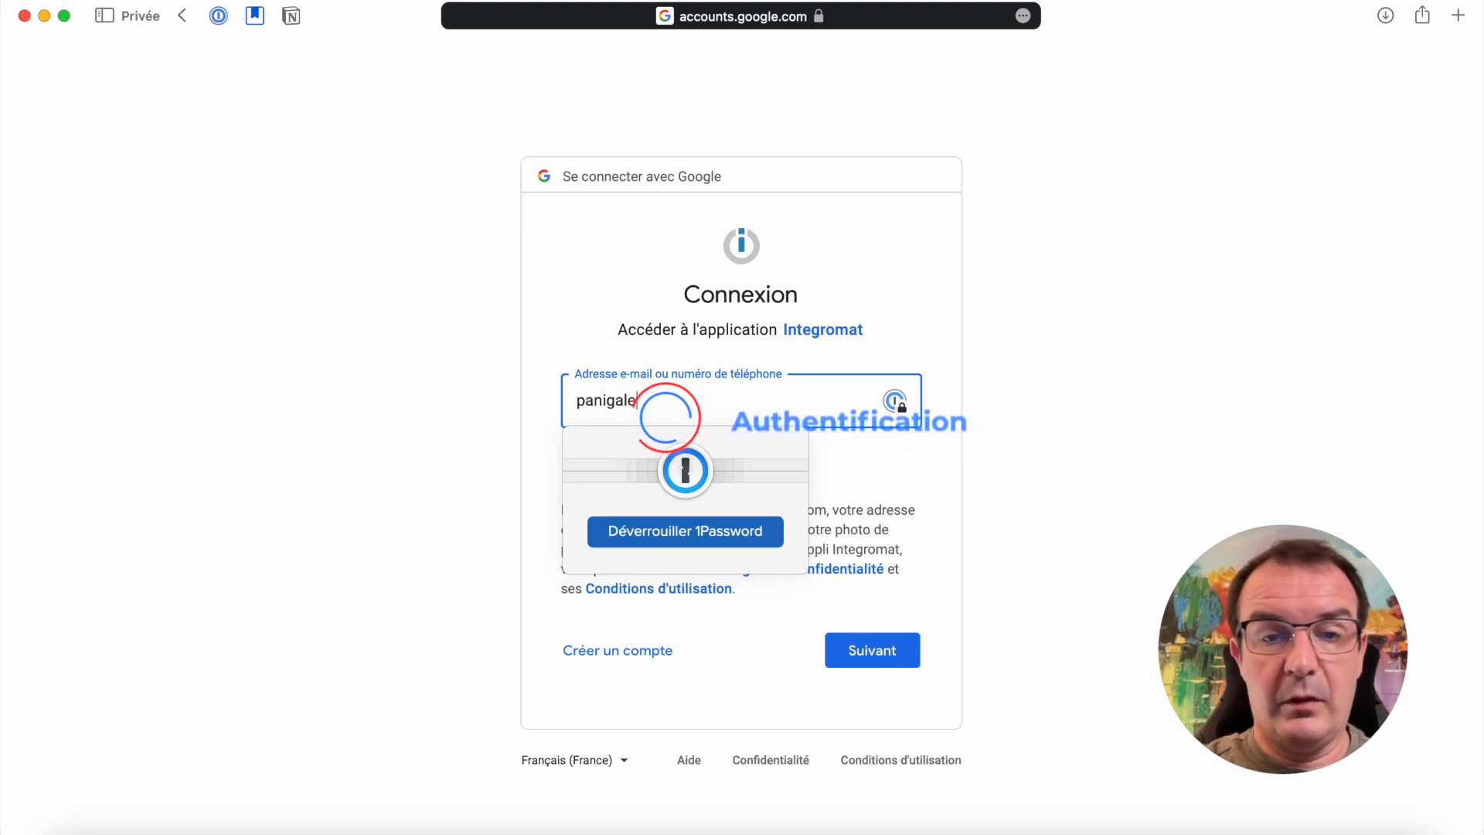
# Authenticate with the Google account's e-mail address and password and complete the sign-up
pyautogui.click(889, 655)
pyautogui.click(735, 391)
pyautogui.press('super+v')
pyautogui.click(879, 693)
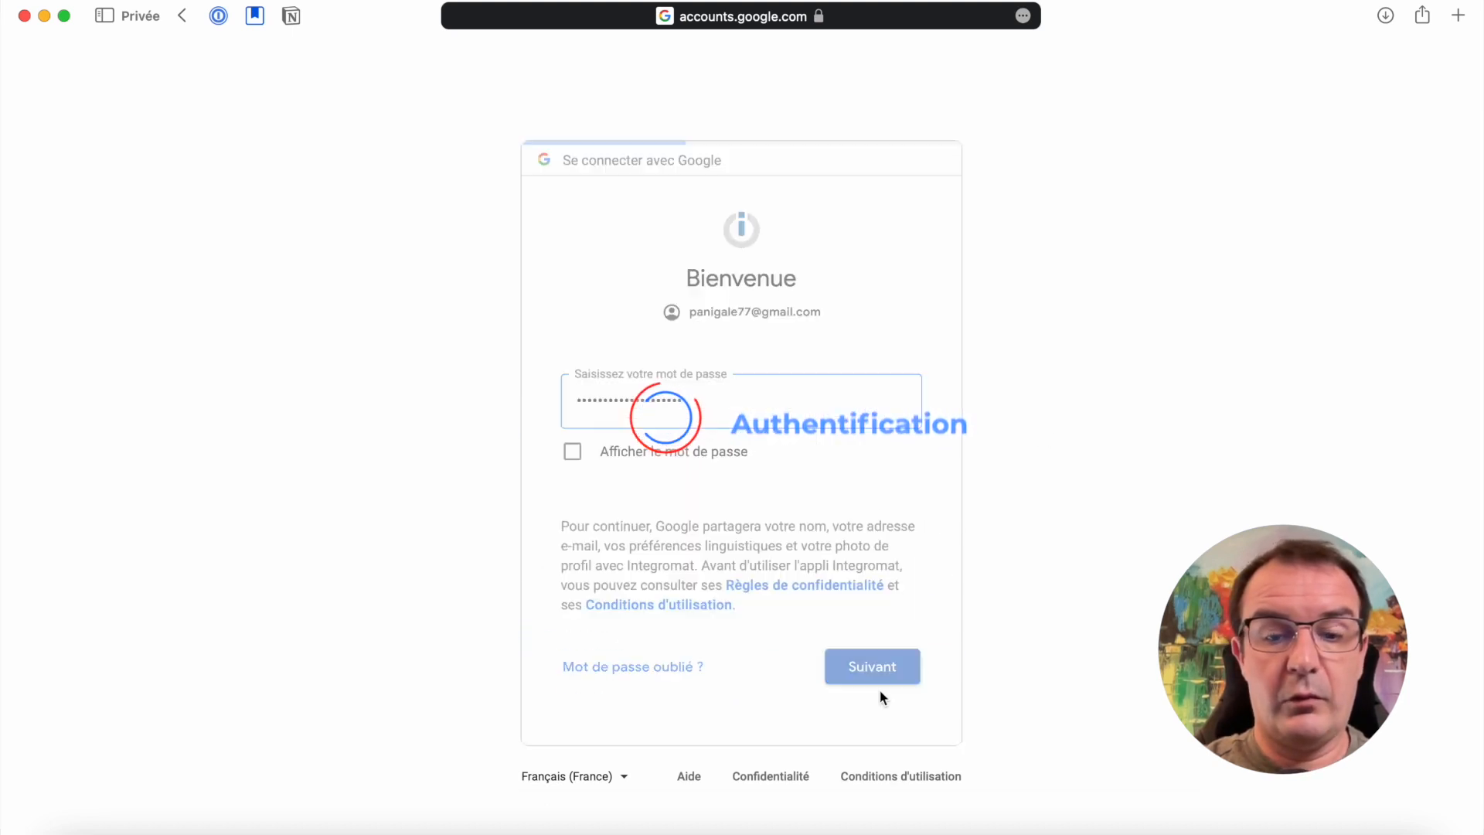
pyautogui.click(172, 566)
pyautogui.click(368, 766)
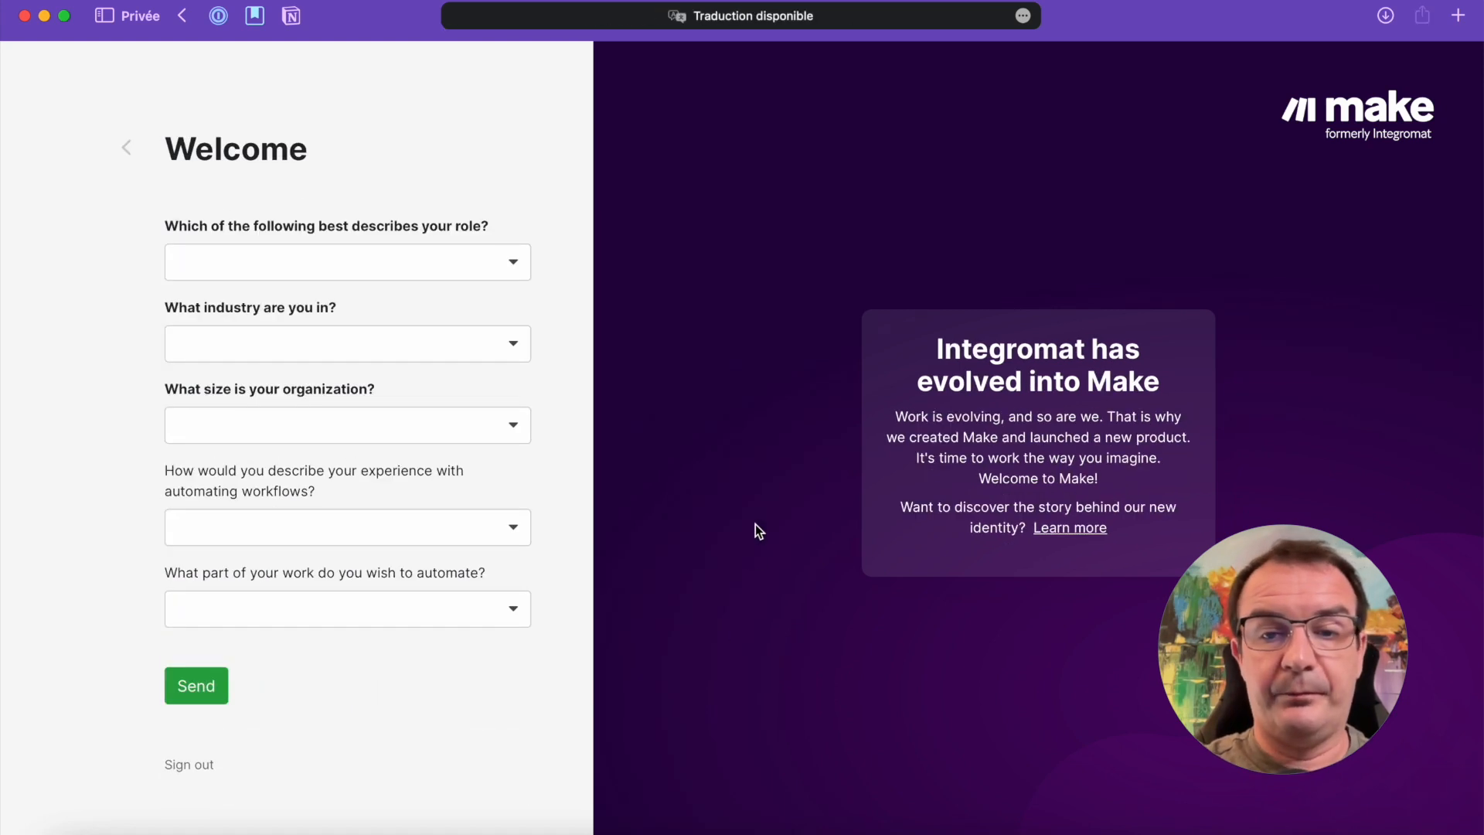
# Answer the welcome questionnaire with role Founder / Executive, industry E-commerce and organization size Just myself, then send it
pyautogui.click(514, 267)
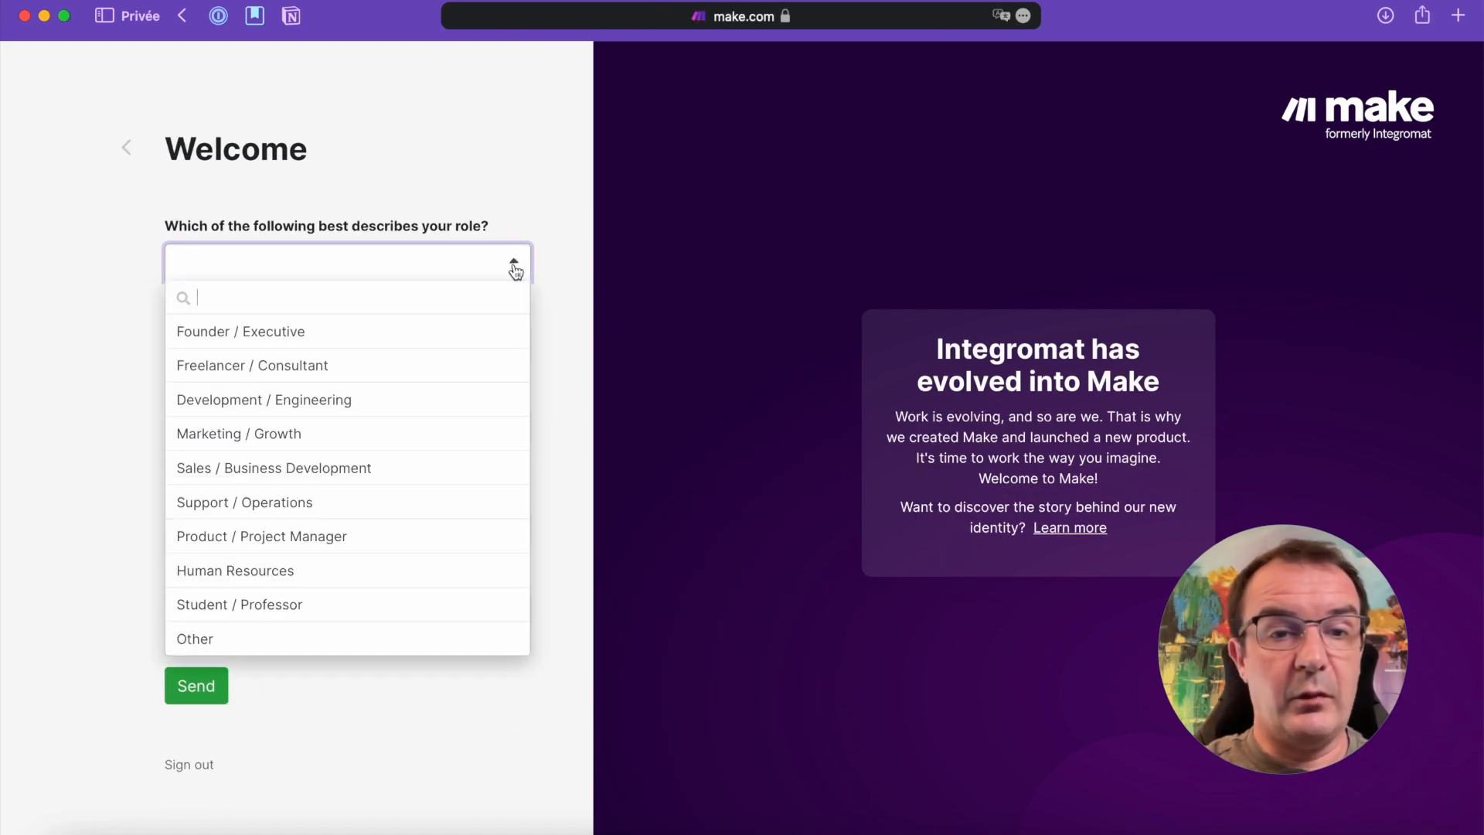
pyautogui.click(251, 340)
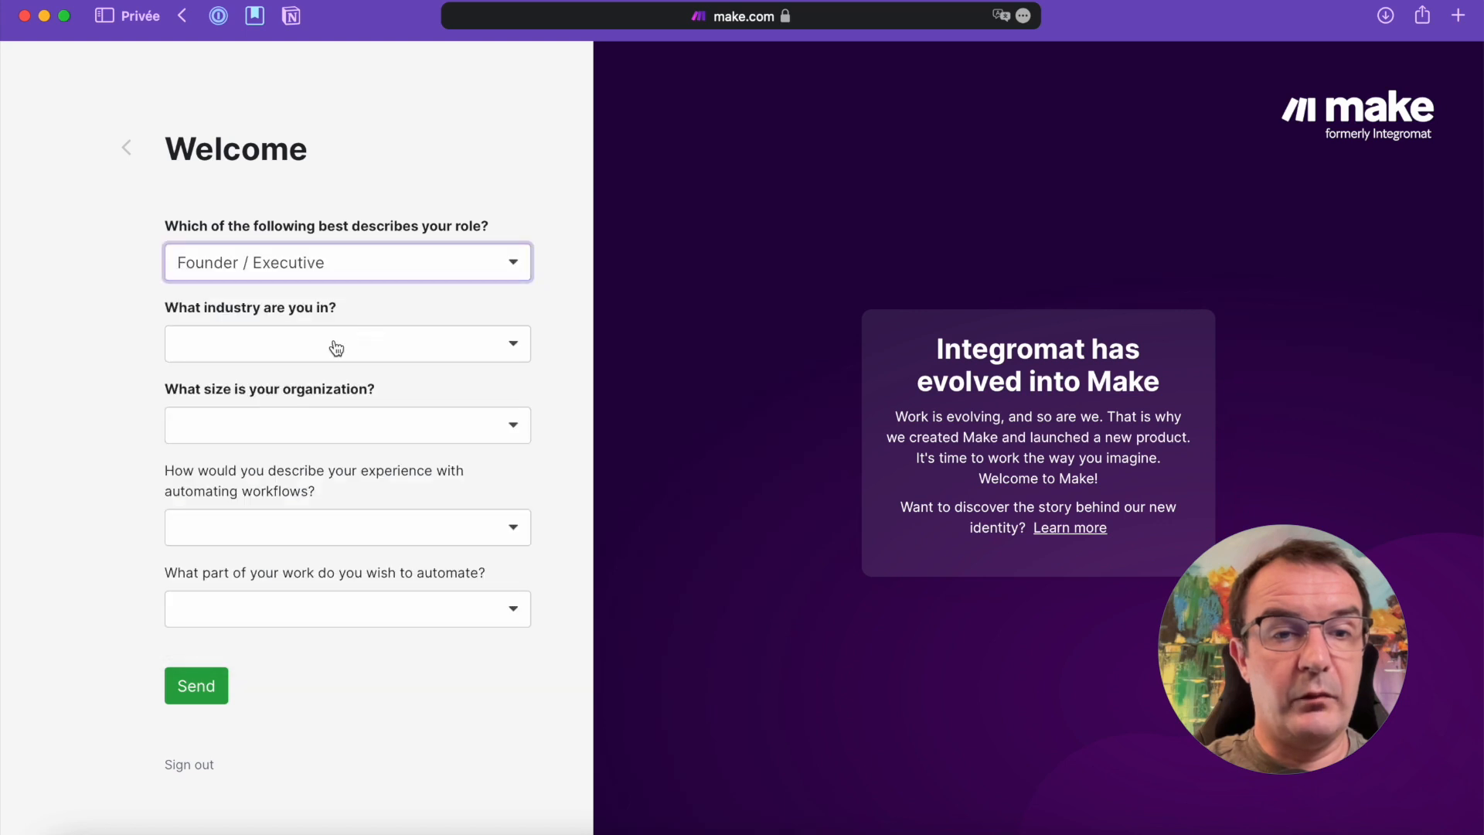
pyautogui.click(331, 342)
pyautogui.click(284, 414)
pyautogui.click(286, 430)
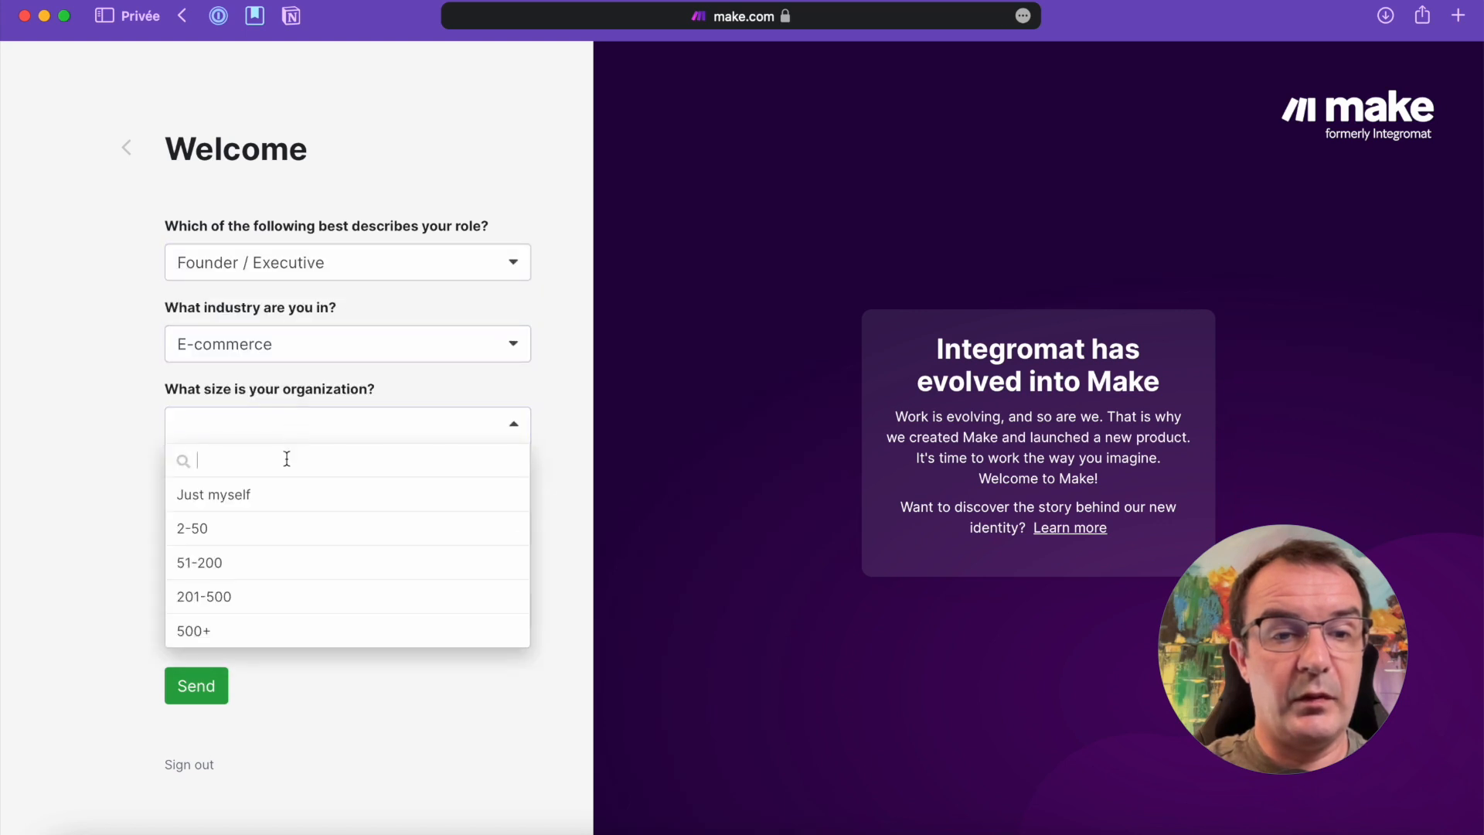
pyautogui.click(248, 499)
pyautogui.click(360, 538)
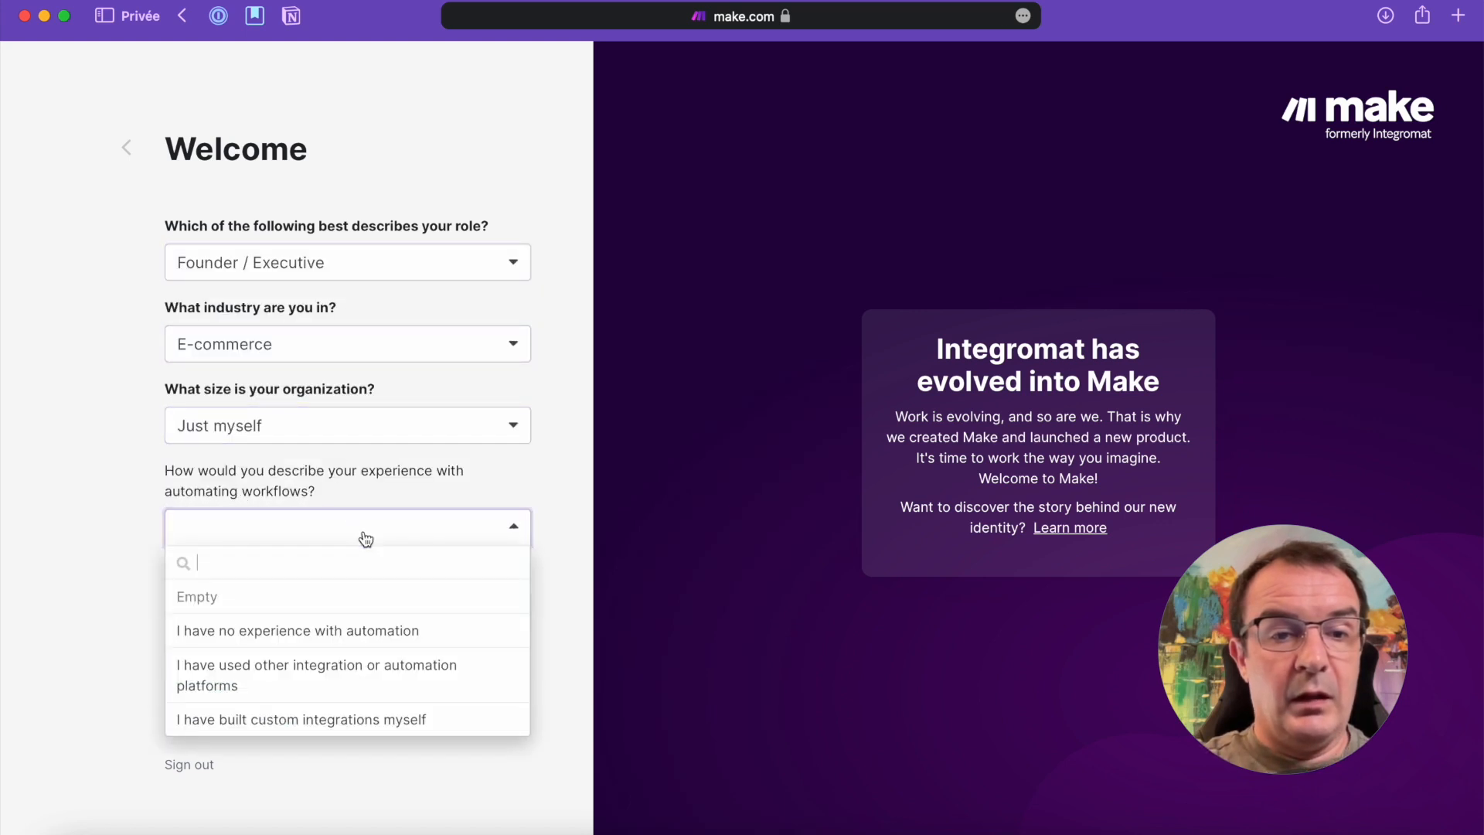
pyautogui.click(596, 527)
pyautogui.click(221, 683)
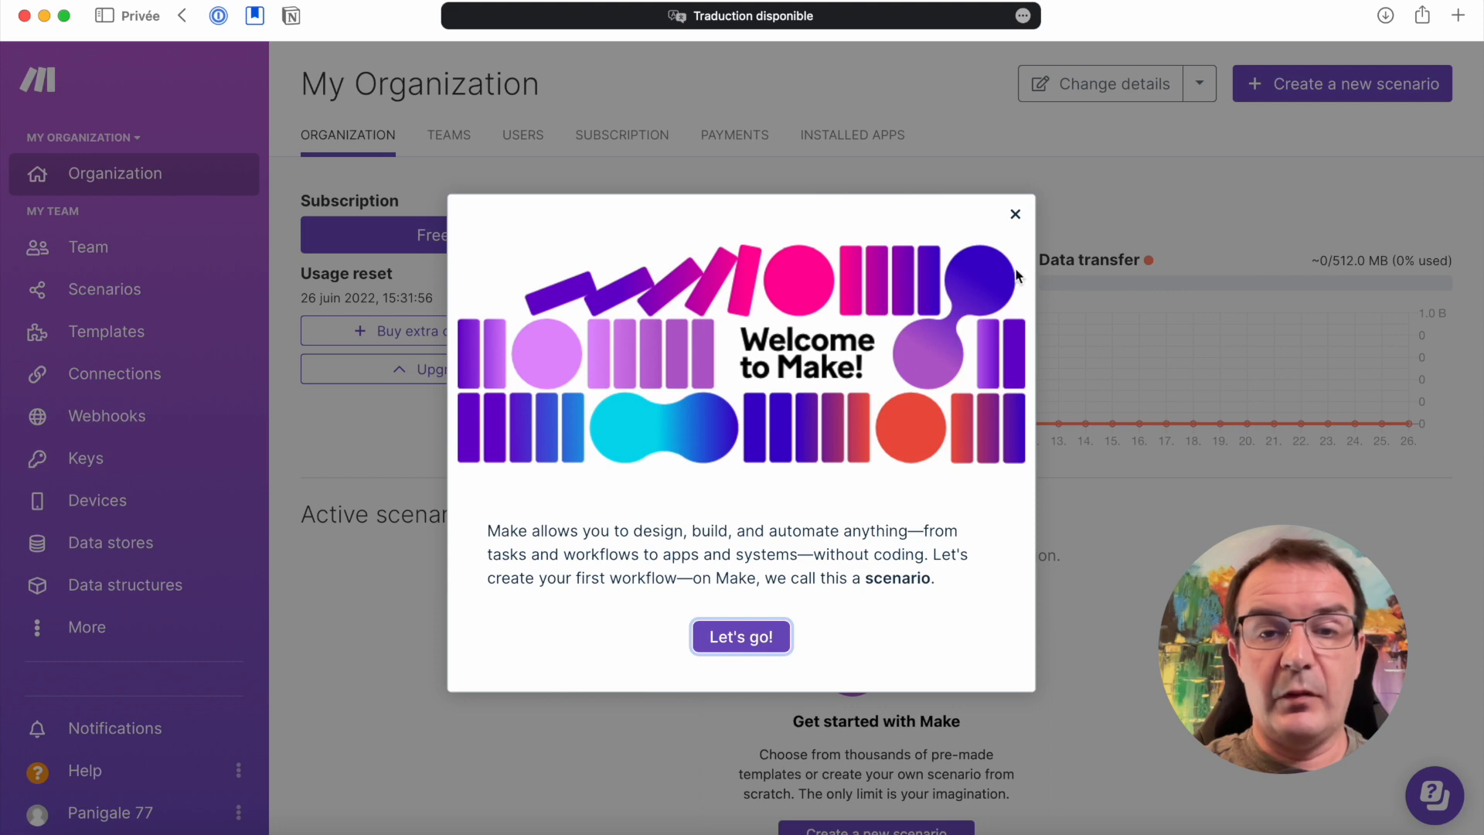
# Dismiss the welcome message and the Discover guide, and create a new scenario
pyautogui.click(1015, 216)
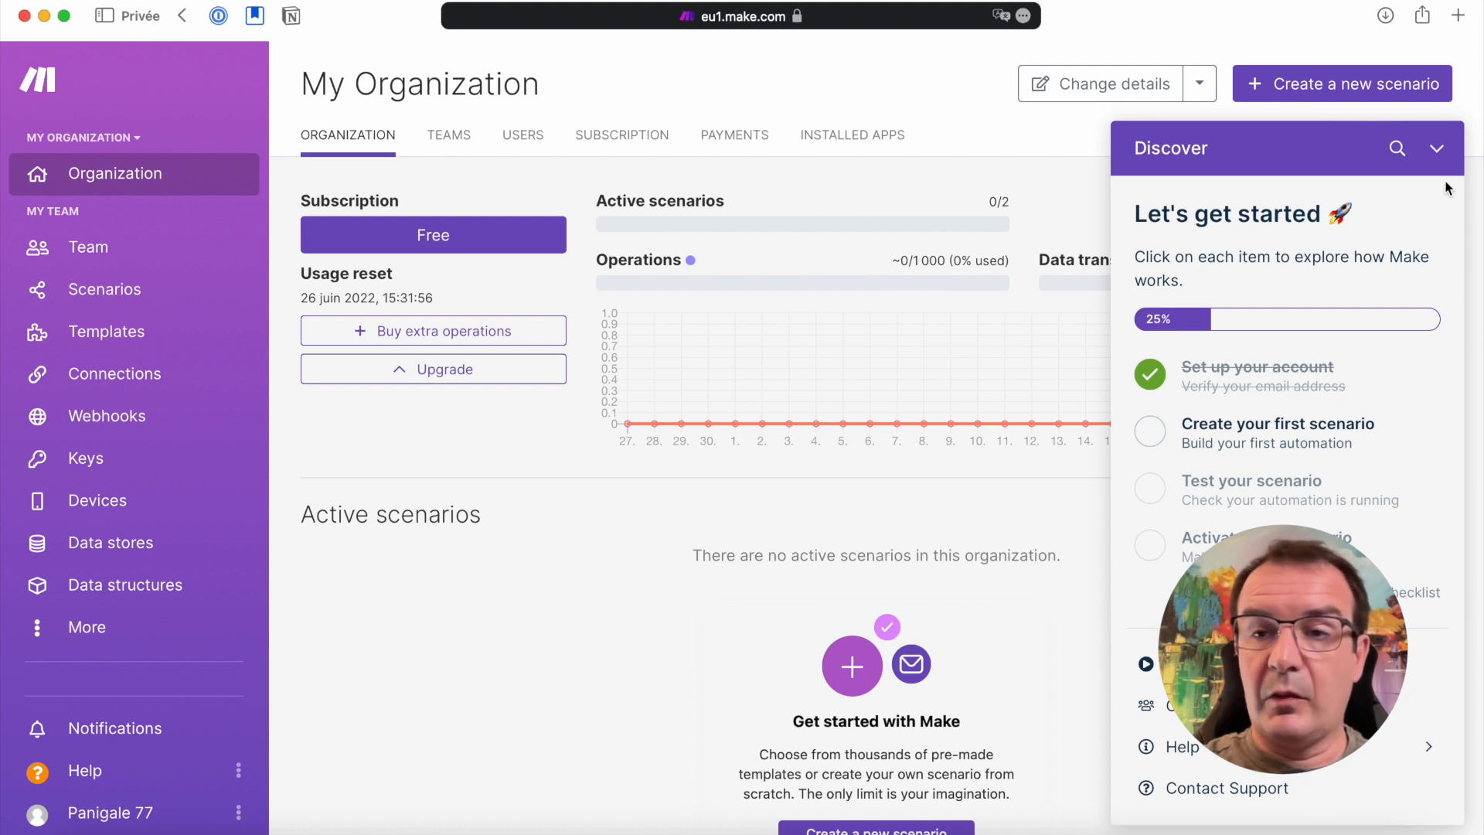
pyautogui.click(1437, 149)
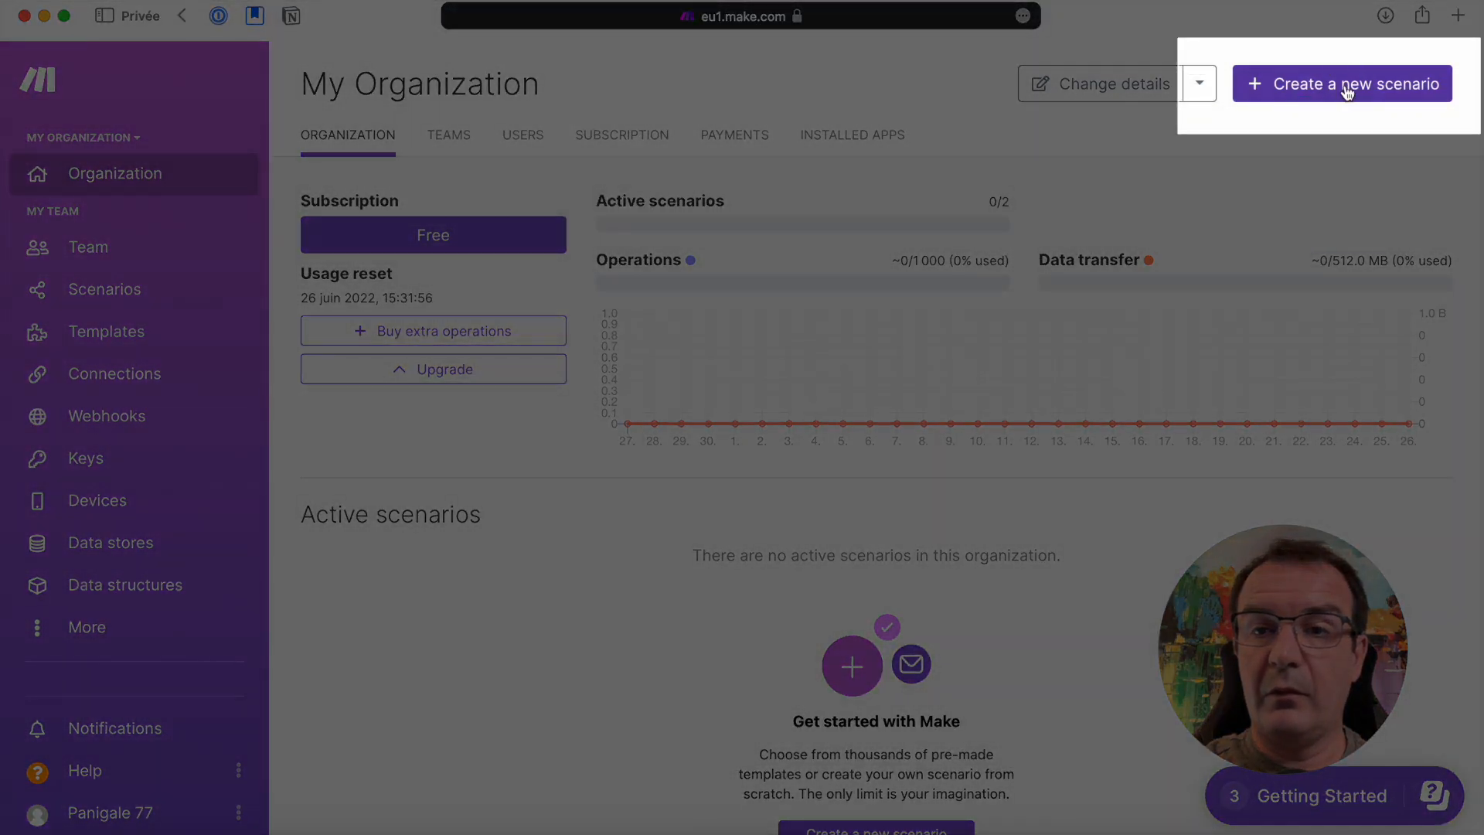
pyautogui.click(1347, 85)
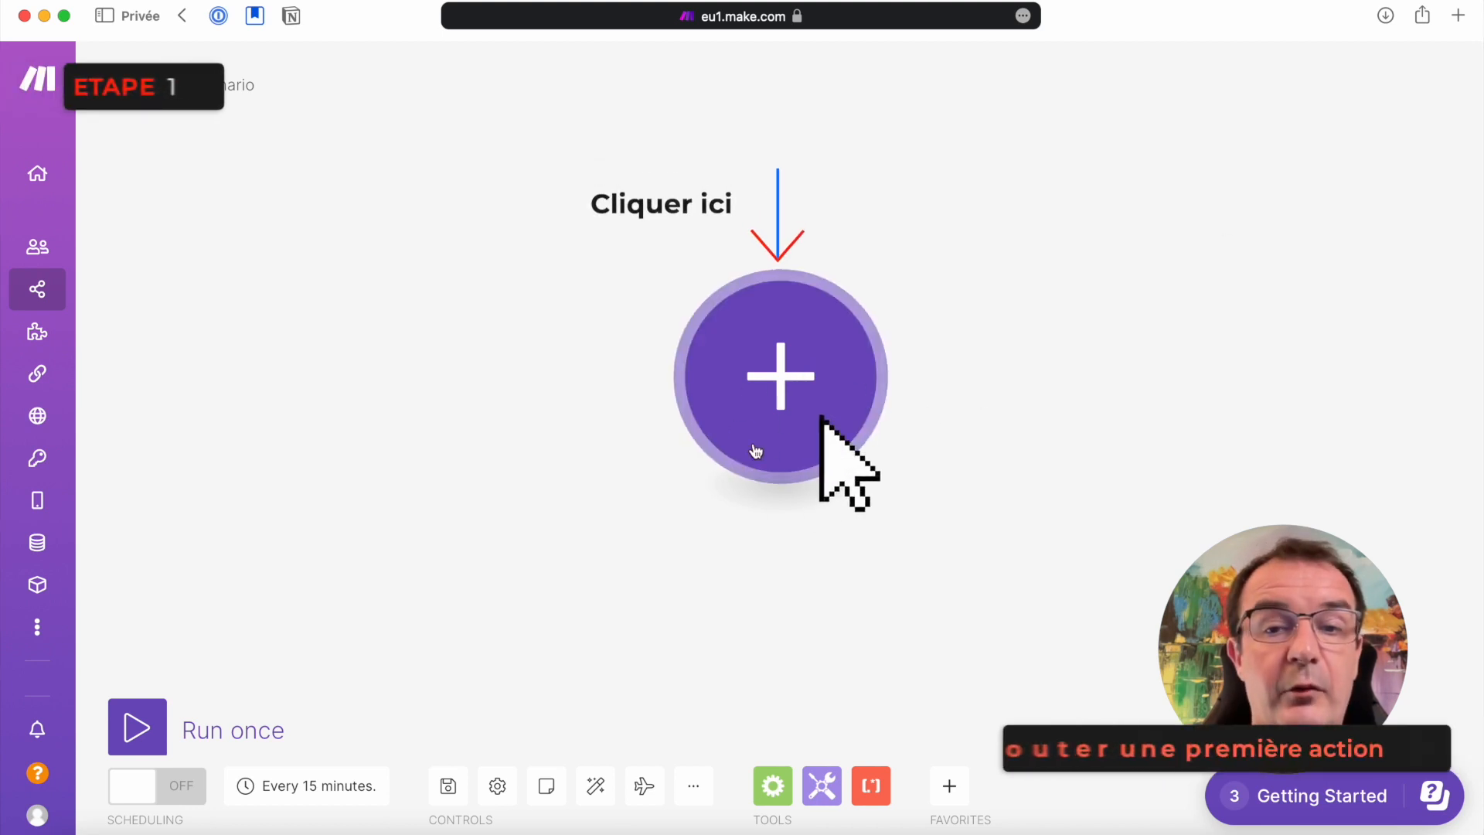
pyautogui.click(788, 376)
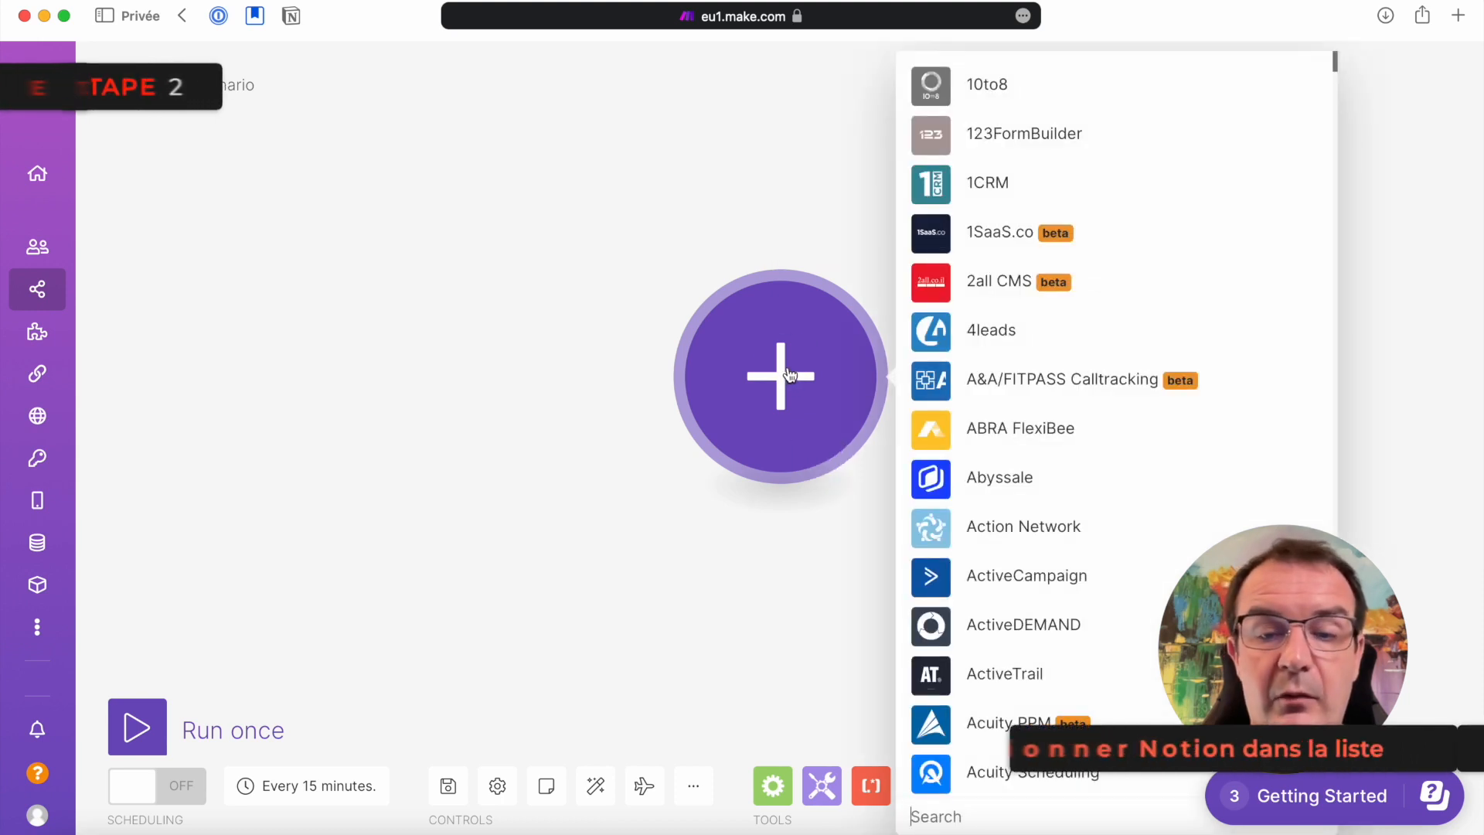
pyautogui.write('notion')
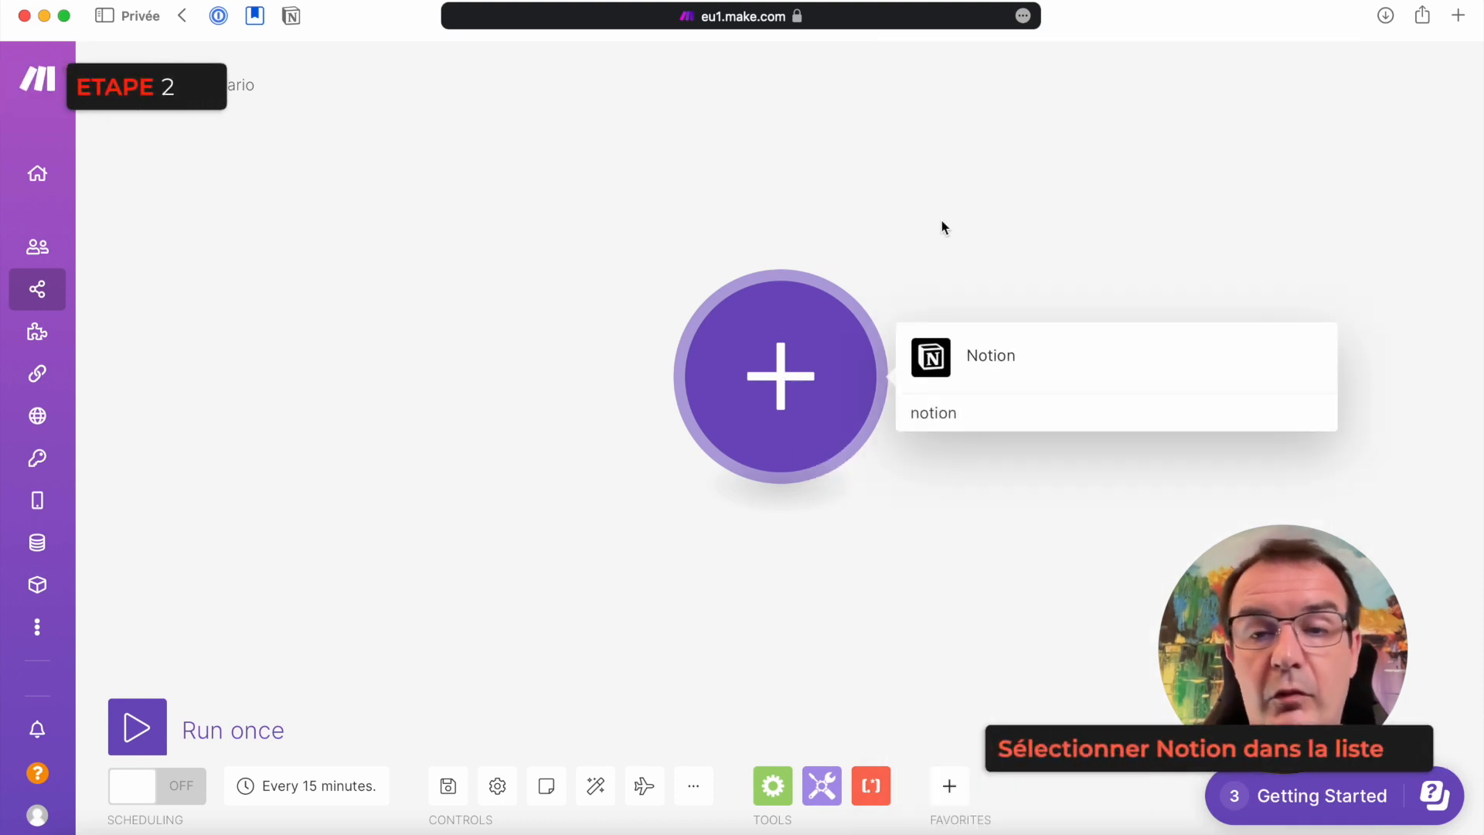
pyautogui.click(977, 367)
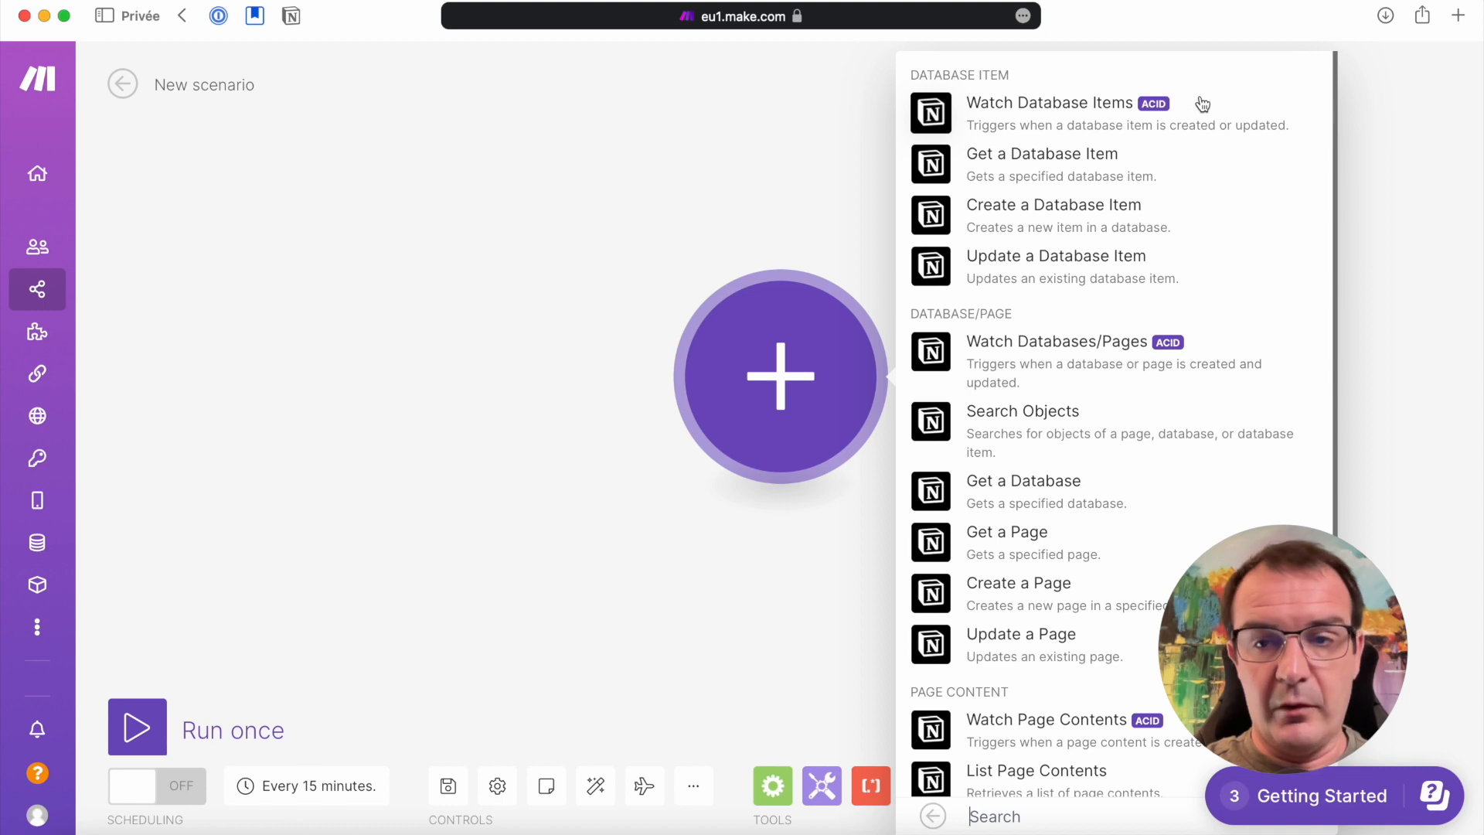
pyautogui.click(1086, 112)
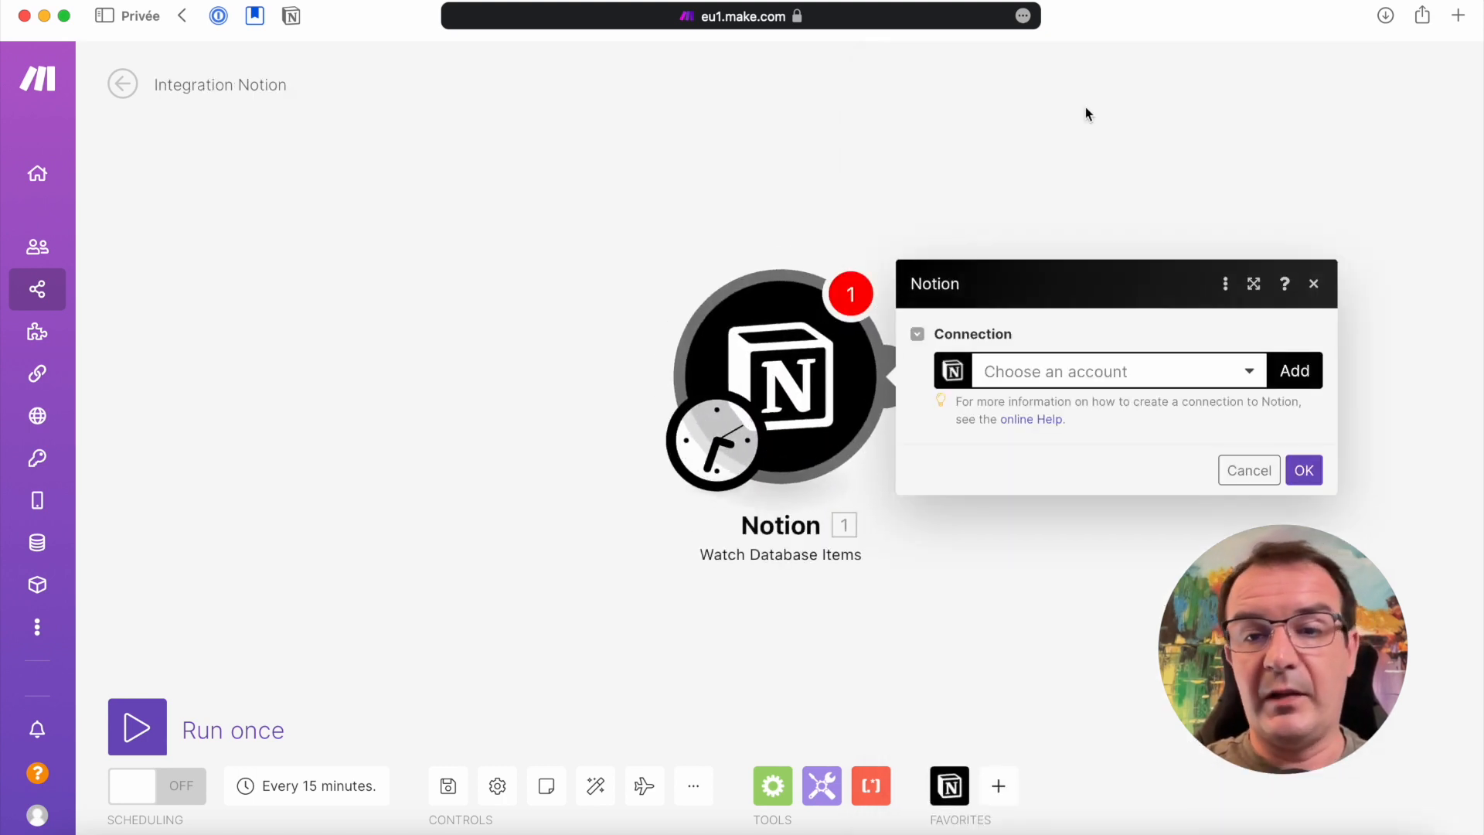
# Create a Notion Public connection for the module, keeping the name My Notion Public connection
pyautogui.click(1252, 373)
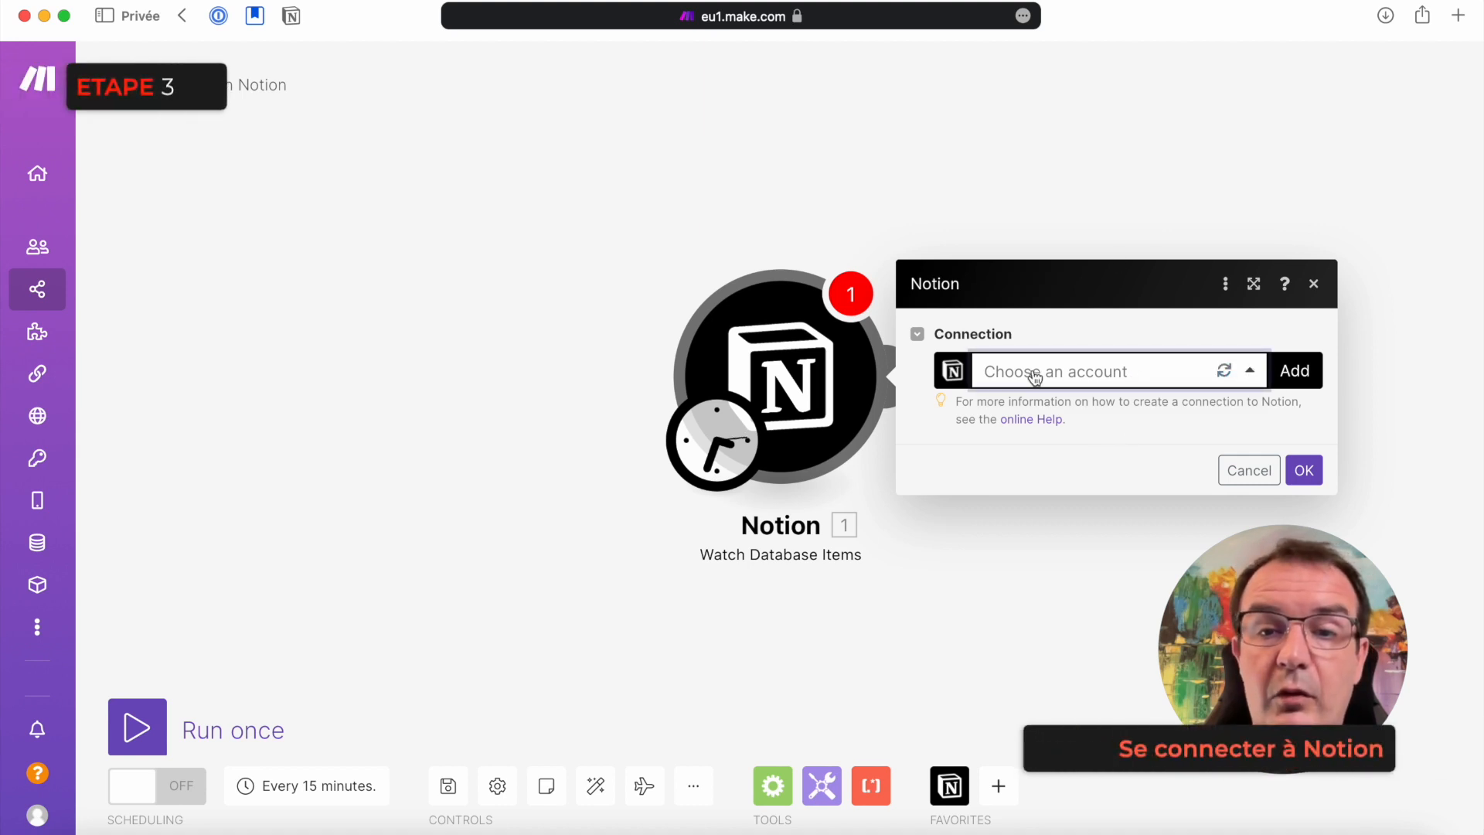
pyautogui.click(1296, 372)
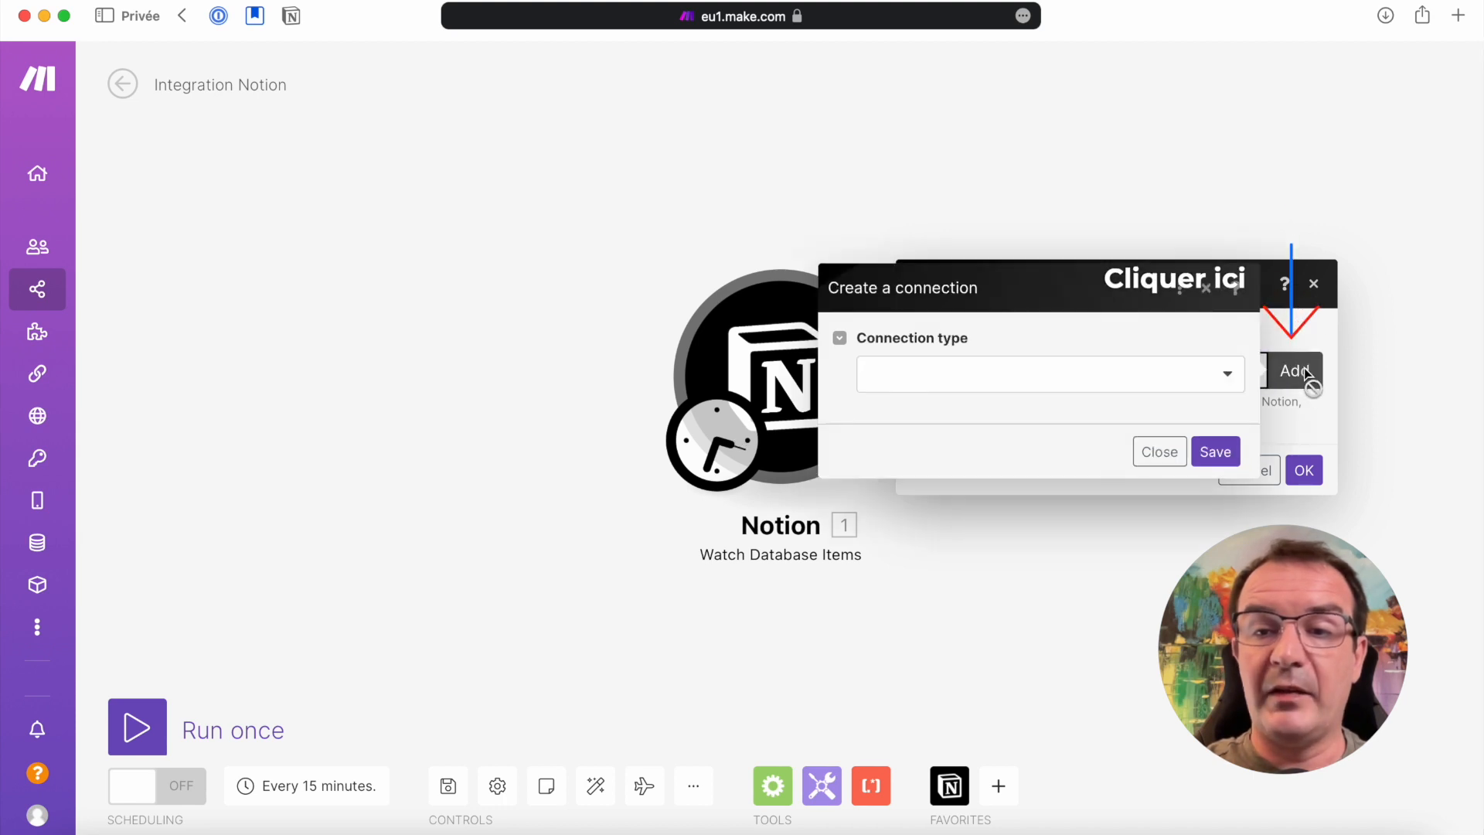
pyautogui.click(1227, 376)
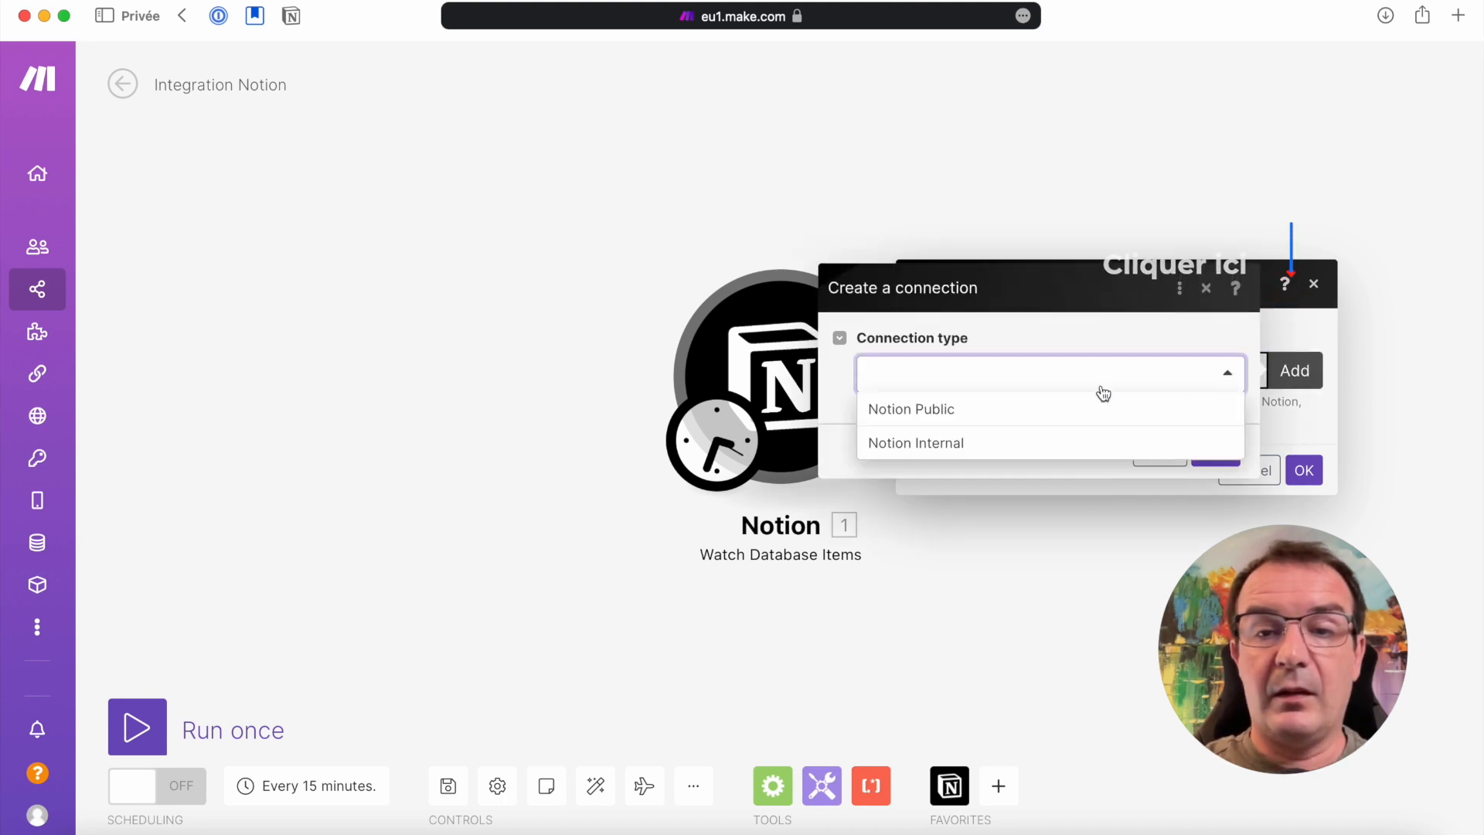
pyautogui.click(923, 416)
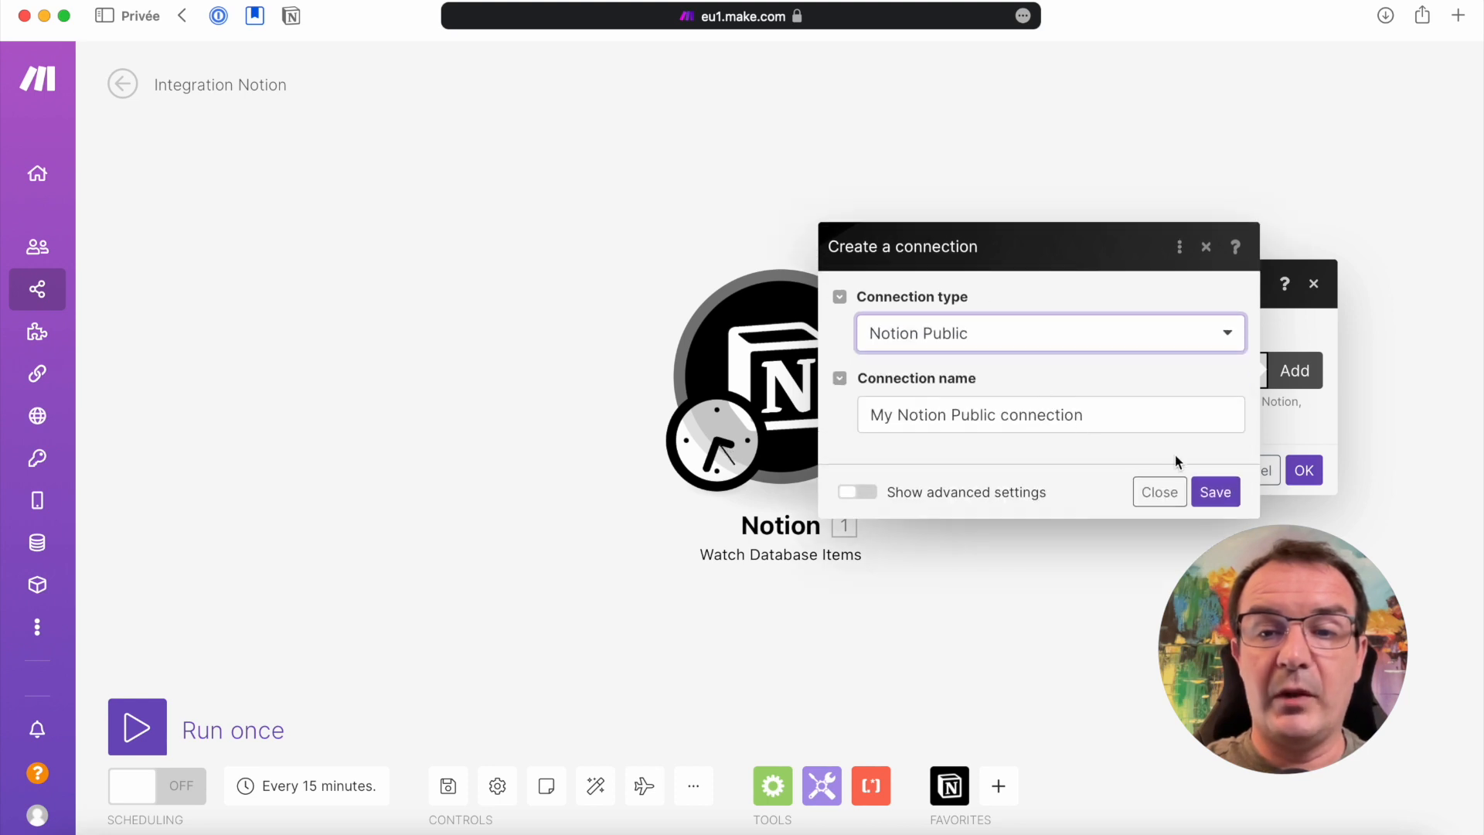
pyautogui.click(1215, 493)
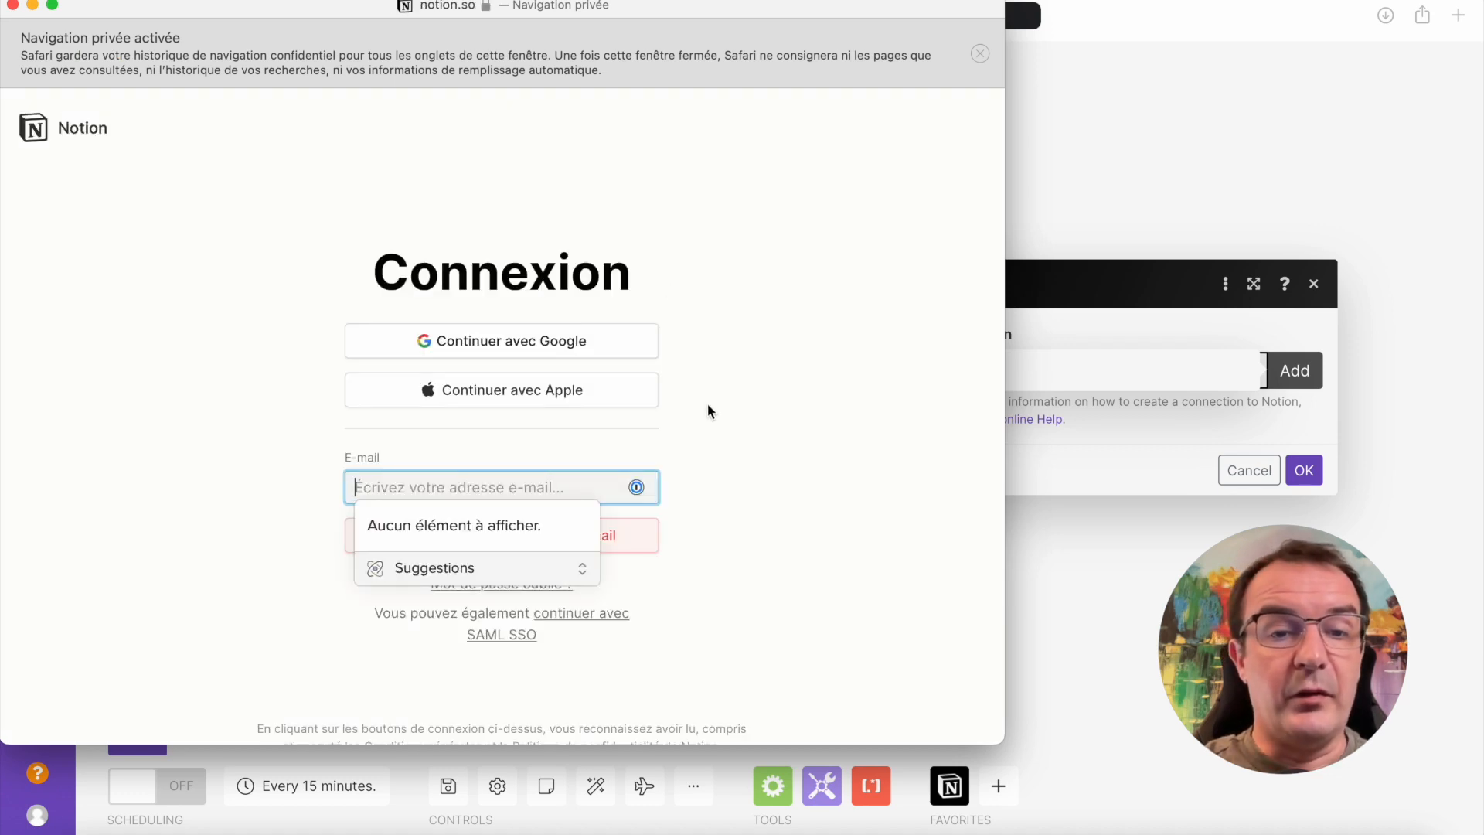
# Log in to Notion through a different Google account, entering that account's e-mail address and password
pyautogui.click(531, 348)
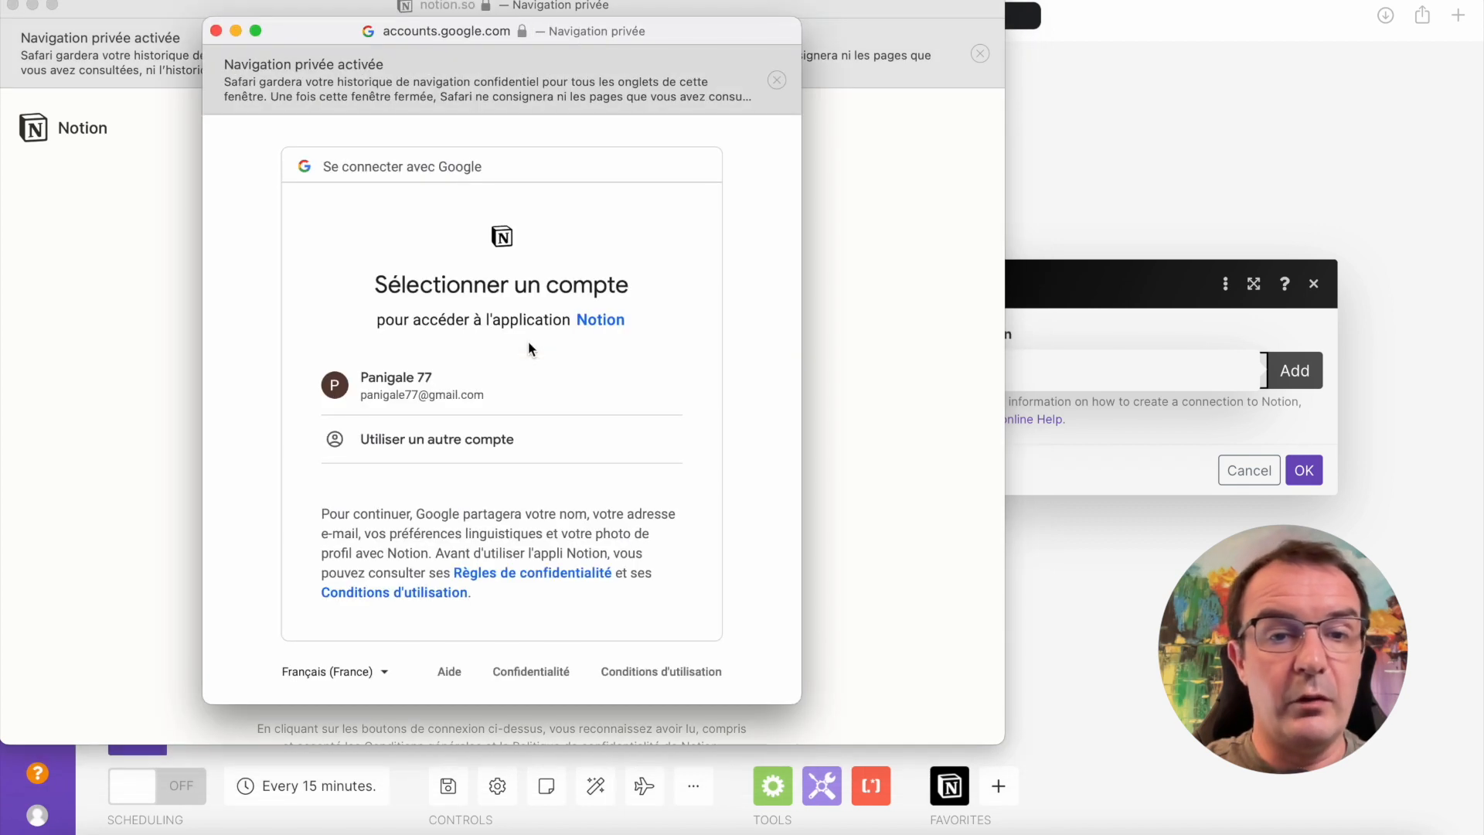
pyautogui.click(436, 439)
pyautogui.click(643, 503)
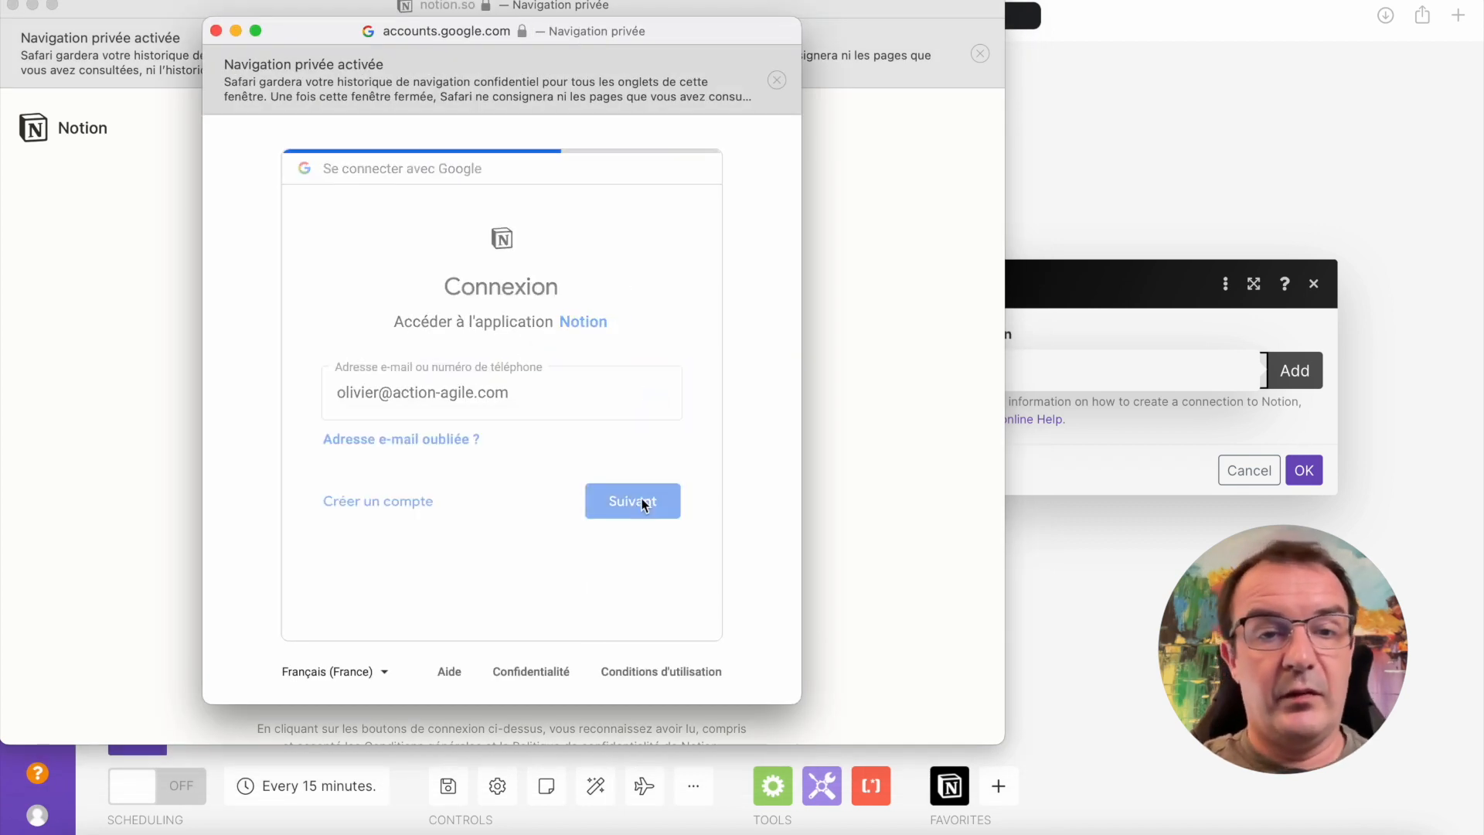
pyautogui.write('••••••••••••••••••••')
pyautogui.press('Return')
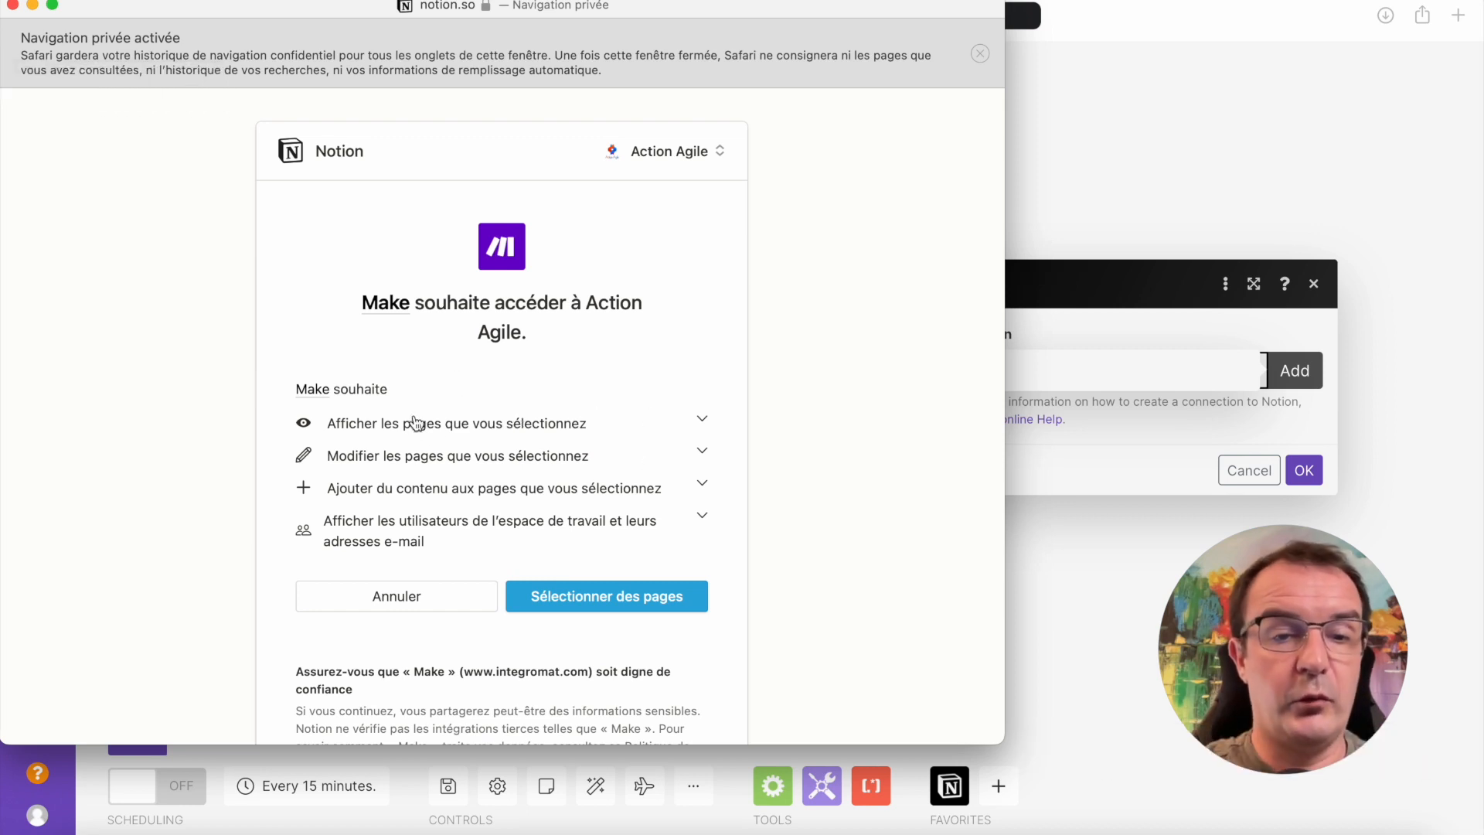
# Grant Make access to only the Sandbox page of the Action Agile workspace, deselecting the manually added pages and CORPORATE
pyautogui.click(614, 604)
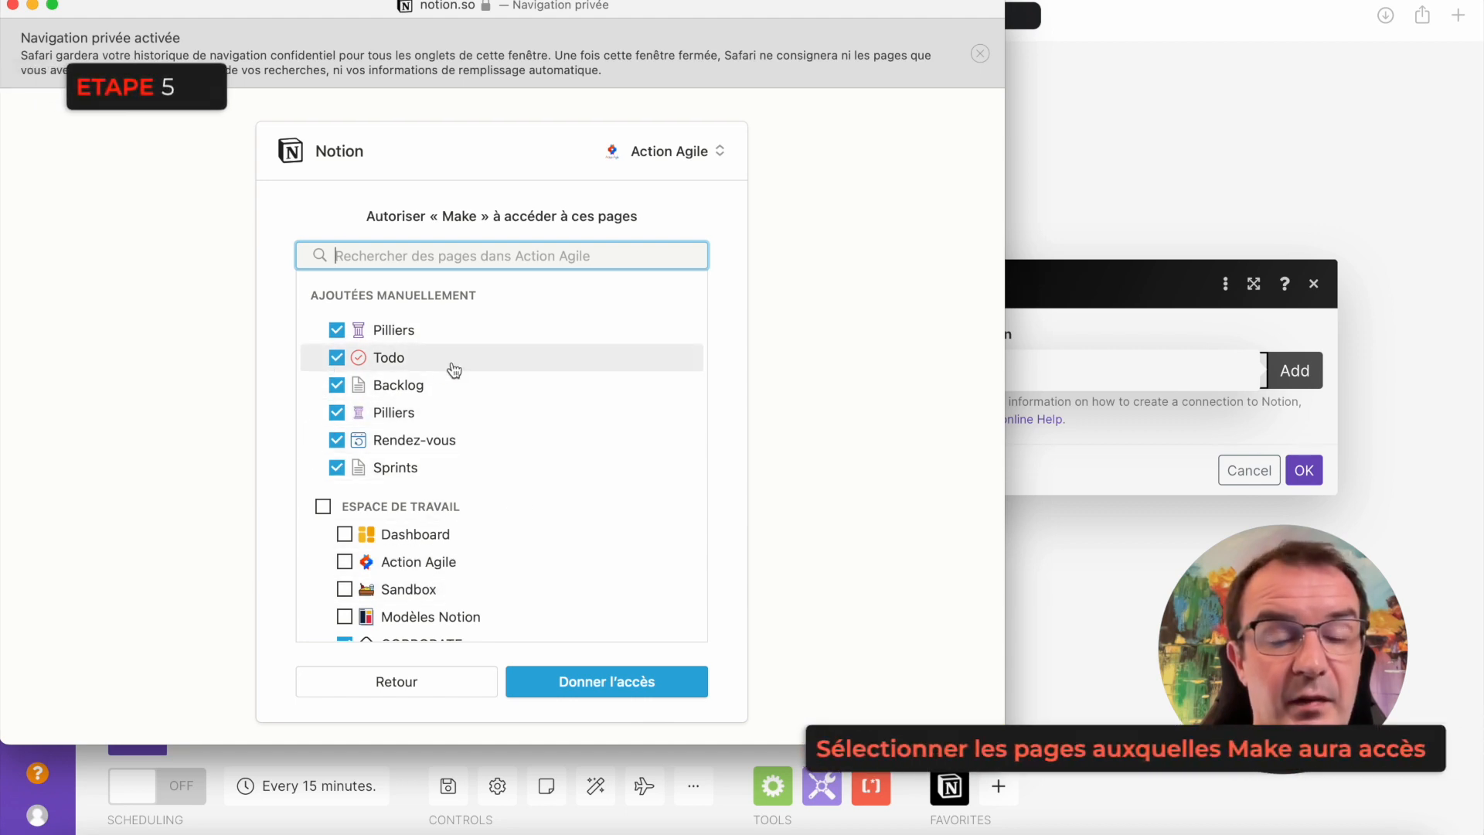
pyautogui.click(336, 330)
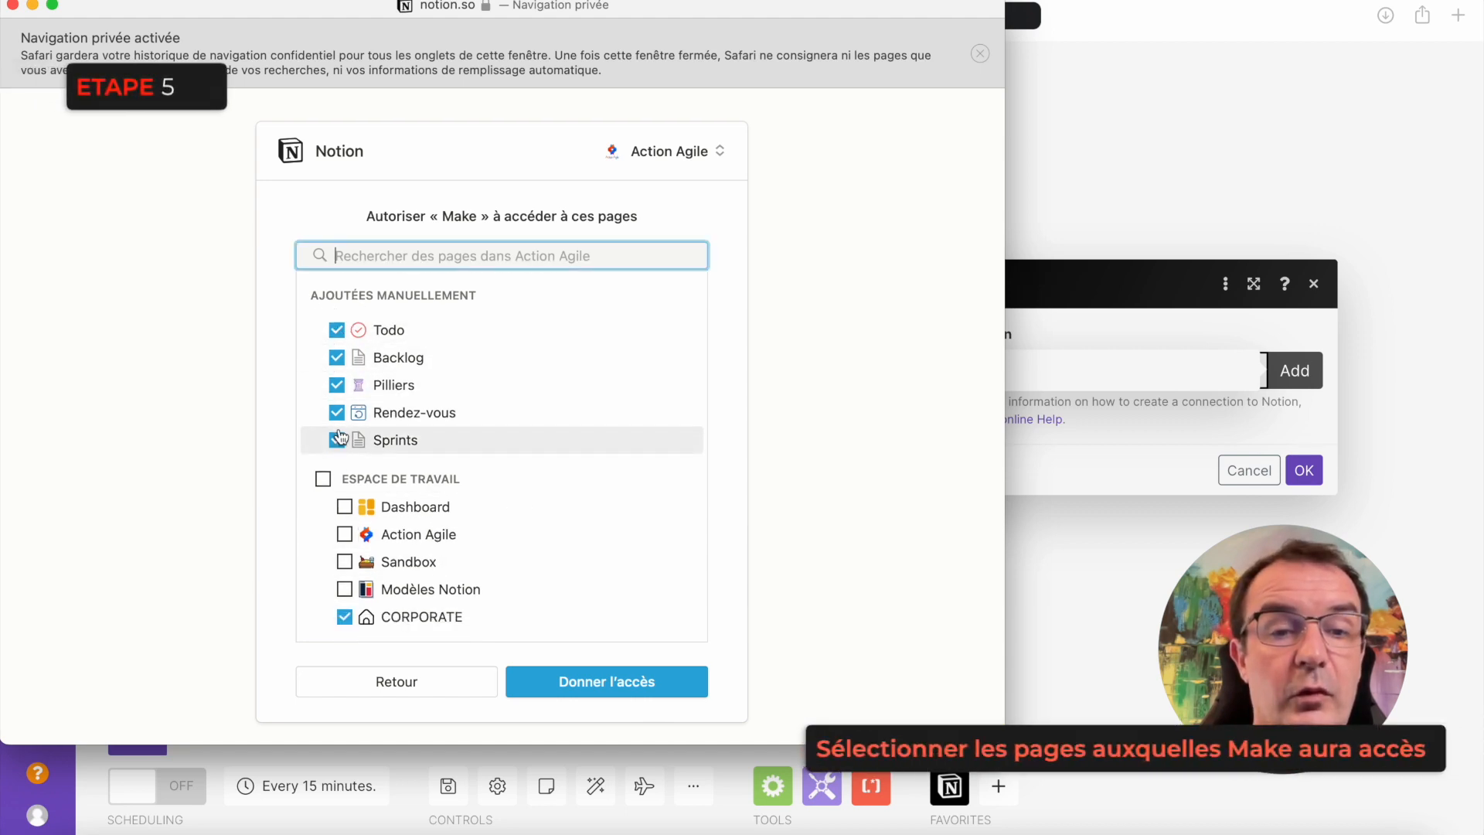
pyautogui.click(336, 330)
pyautogui.click(336, 330)
pyautogui.click(337, 330)
pyautogui.click(336, 330)
pyautogui.click(337, 330)
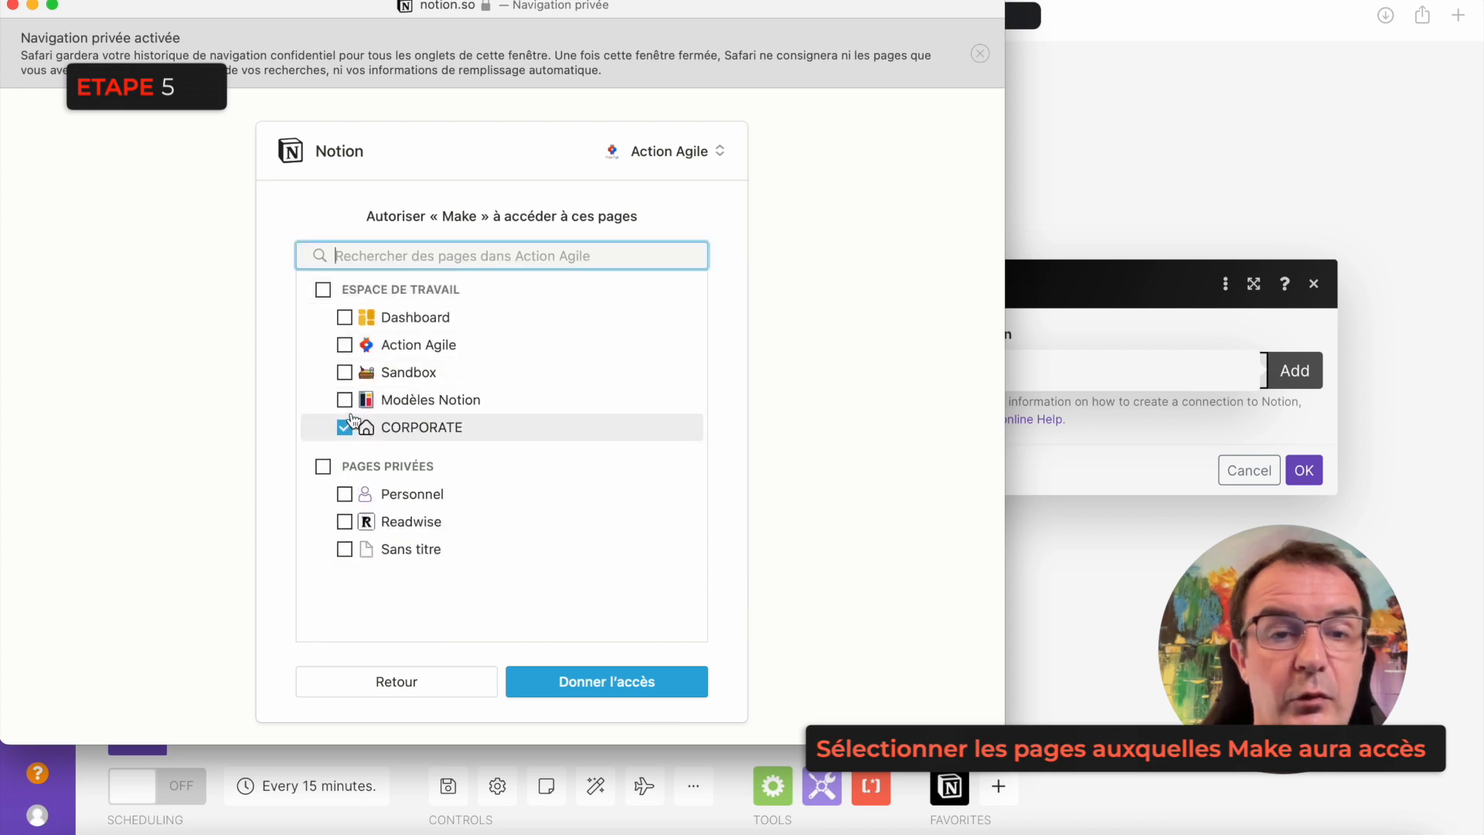
pyautogui.click(344, 371)
pyautogui.click(345, 427)
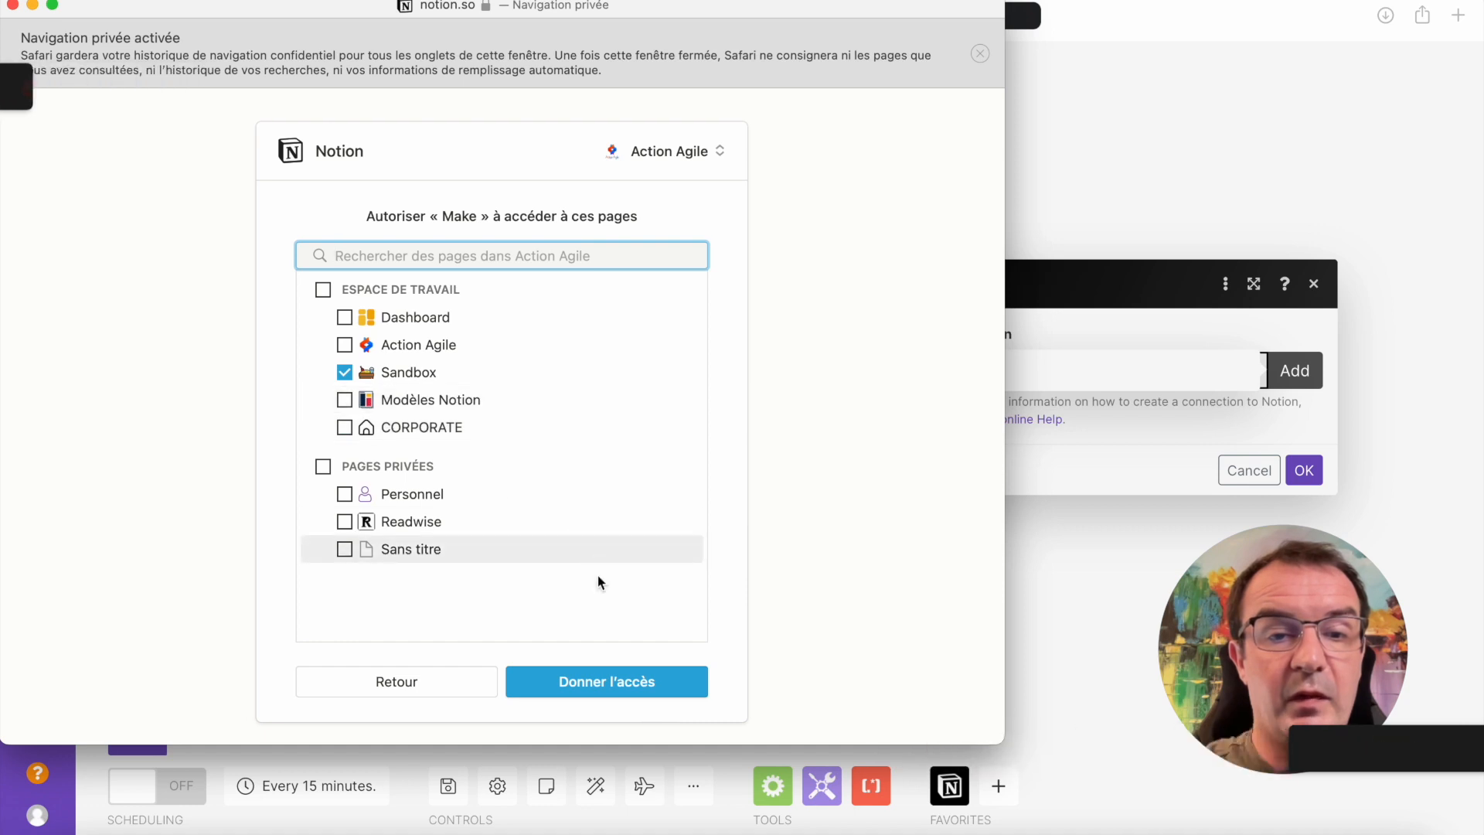
pyautogui.click(616, 686)
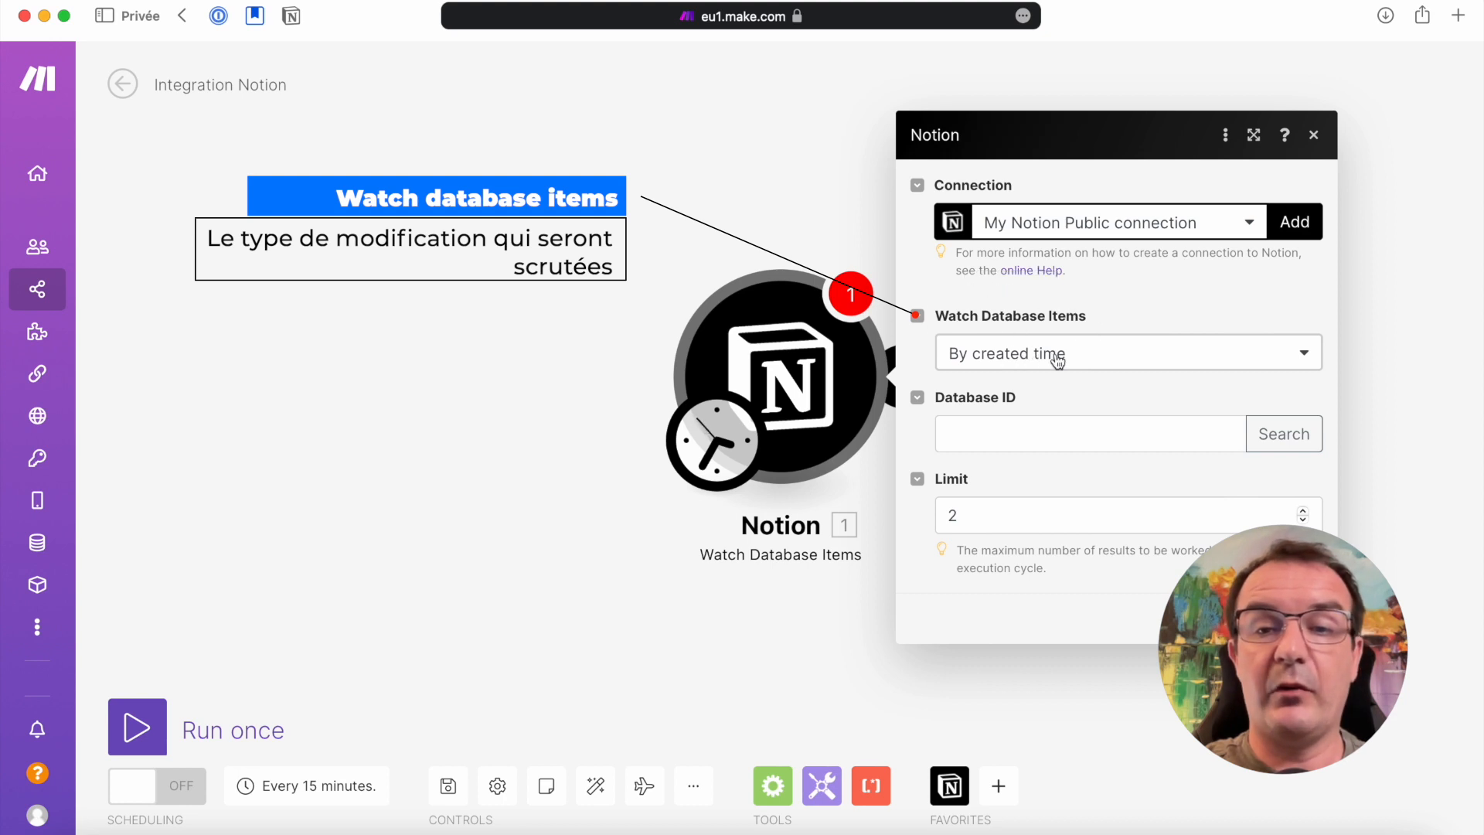
# Set the trigger to watch items by updated time and fill in its Database ID by searching for the Todolist database
pyautogui.click(1146, 362)
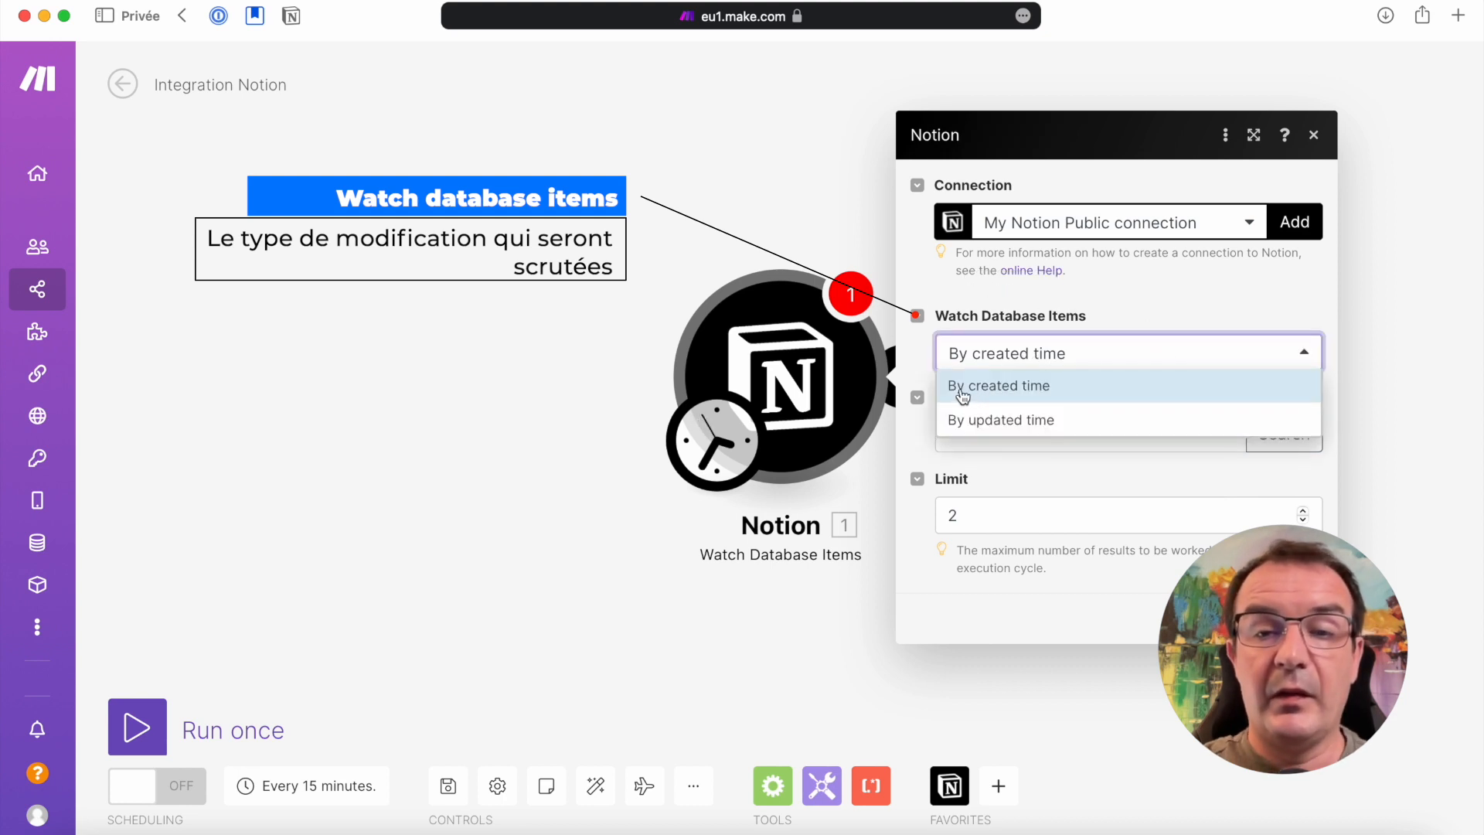
pyautogui.click(1070, 427)
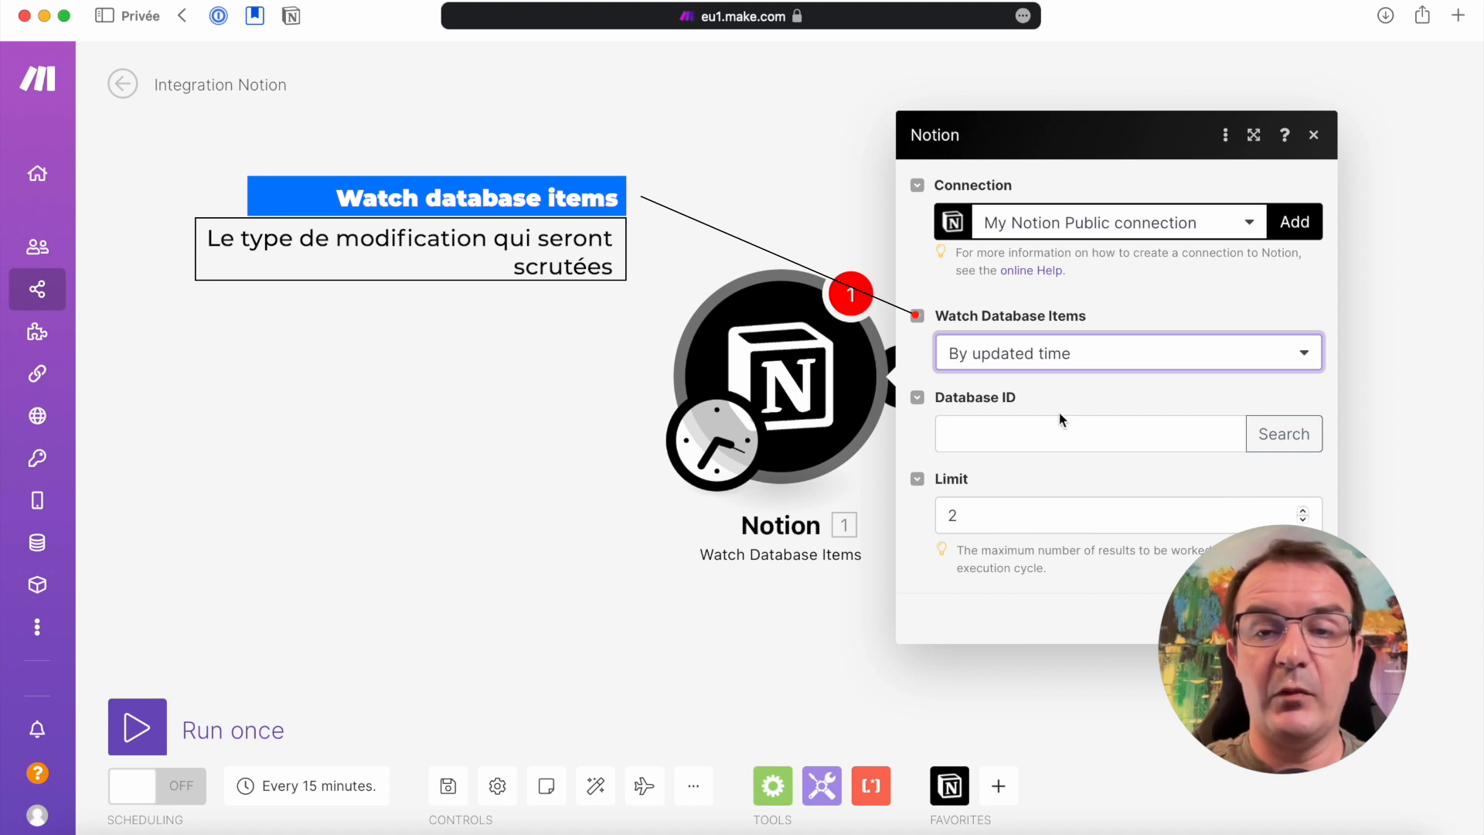
pyautogui.click(1269, 437)
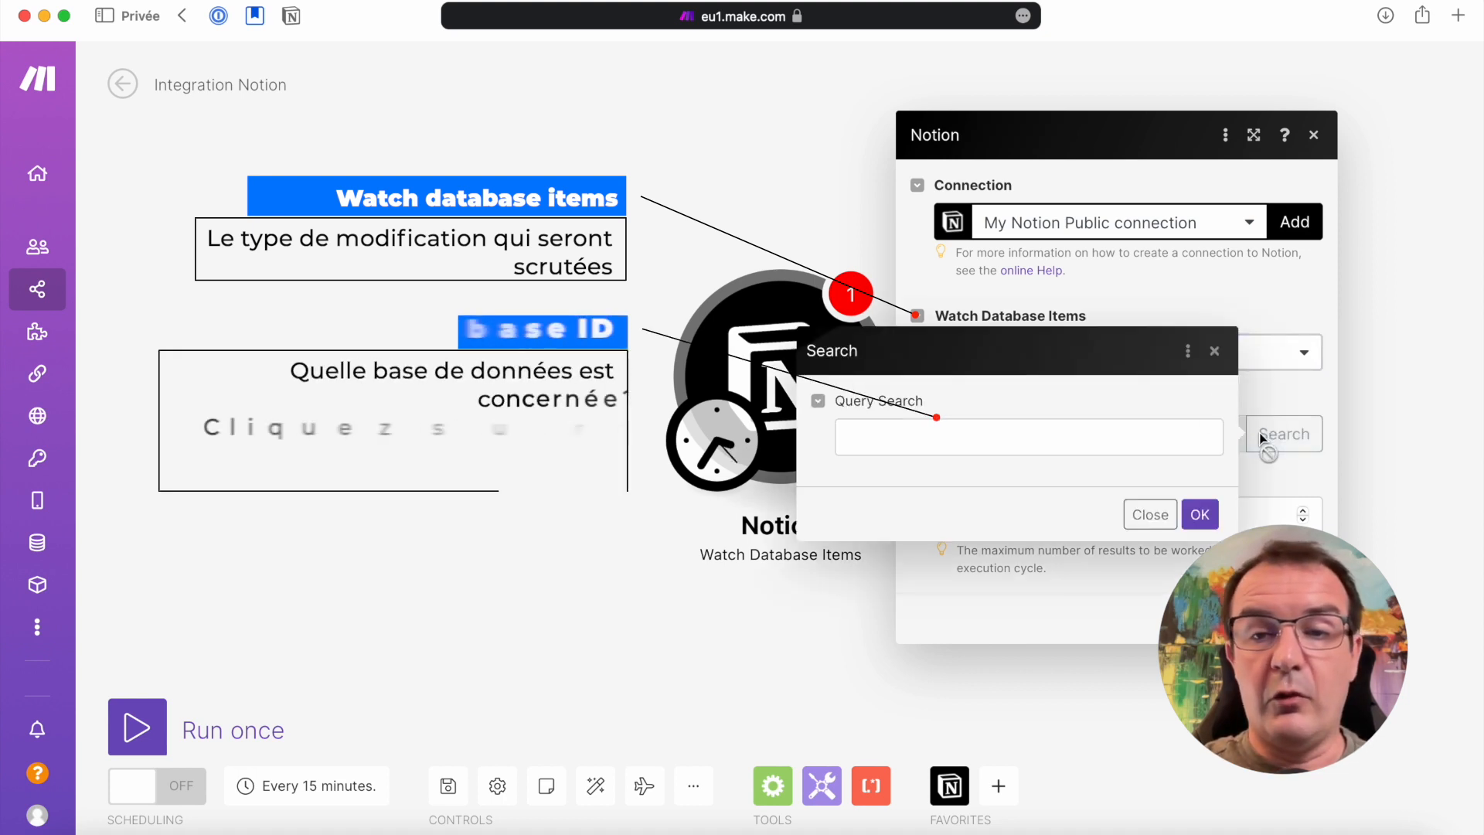
pyautogui.click(1016, 427)
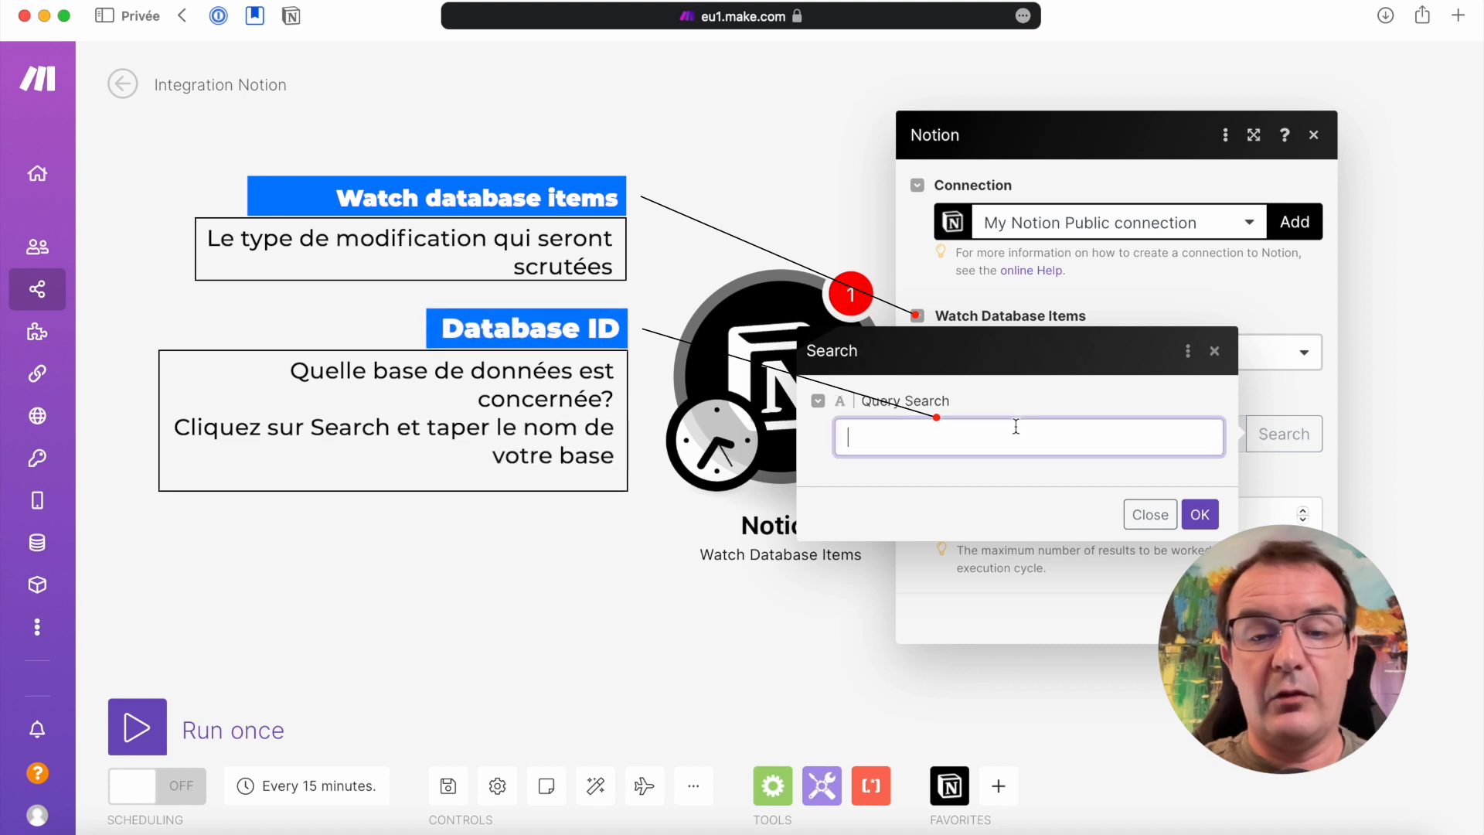
pyautogui.write('Todolist')
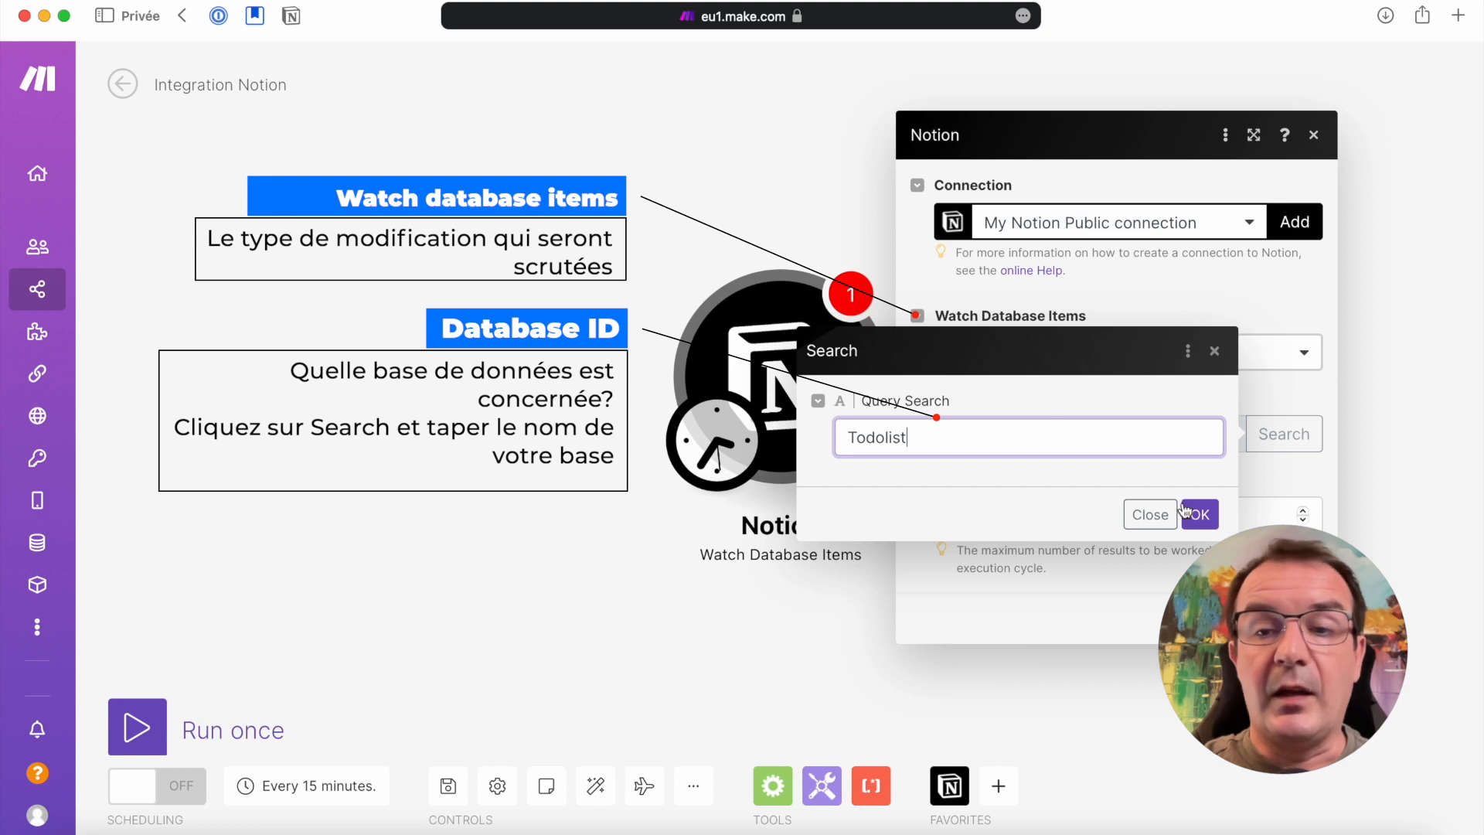
pyautogui.click(1200, 514)
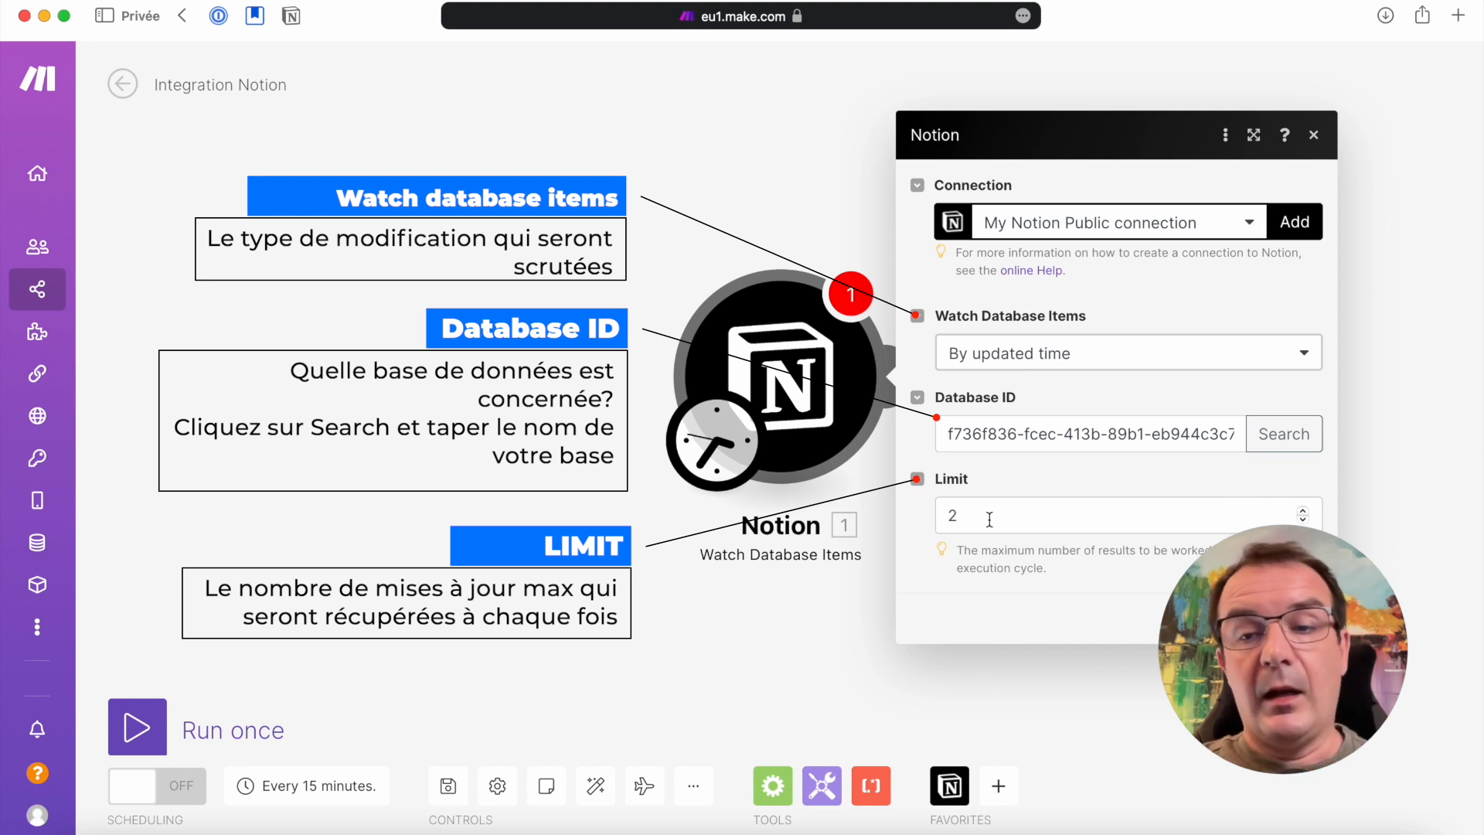
# Set the trigger's limit to 20, save the Notion module and make it start from now on
pyautogui.click(989, 520)
pyautogui.write('0')
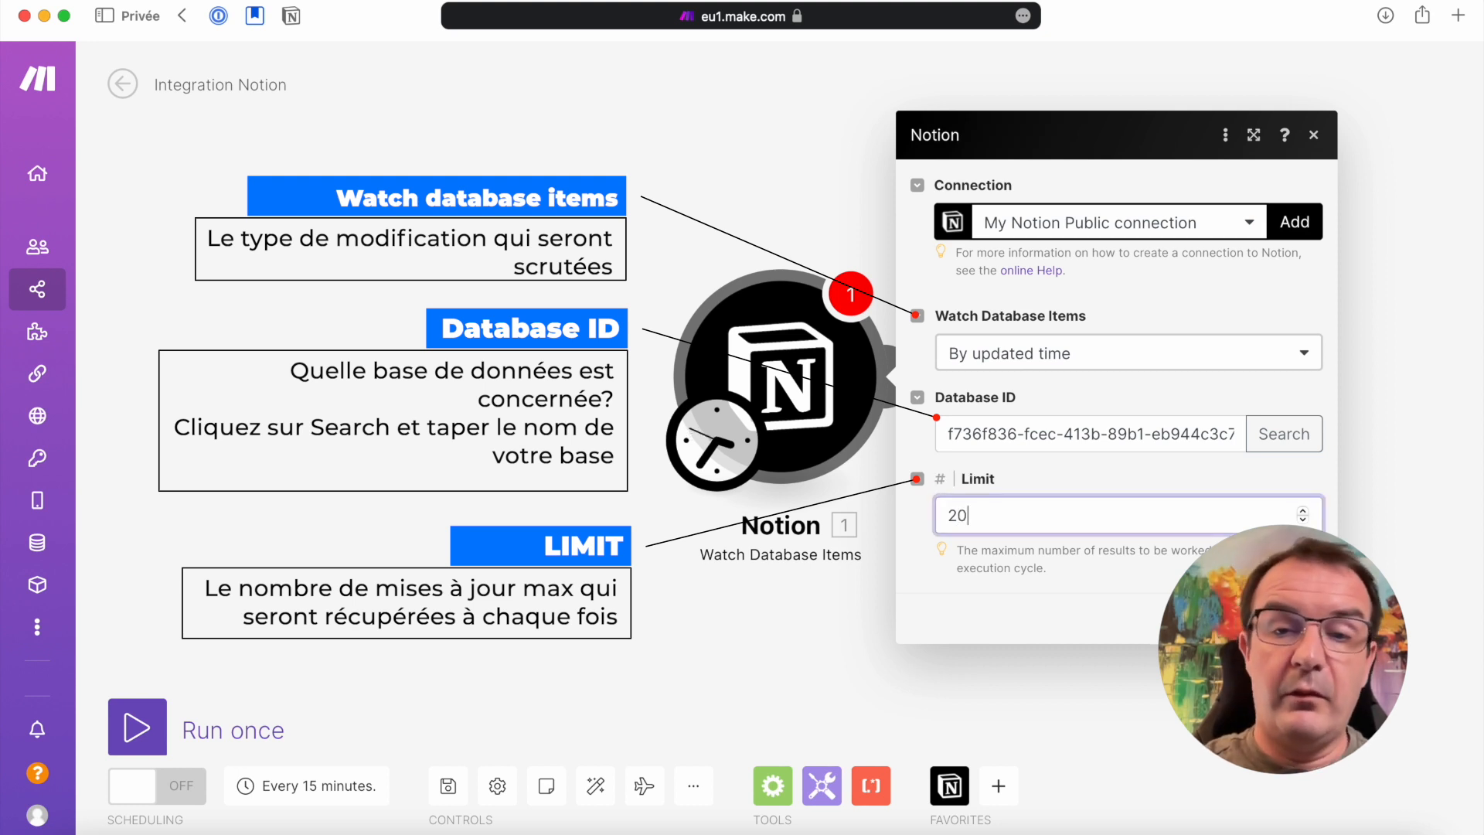
pyautogui.click(1069, 587)
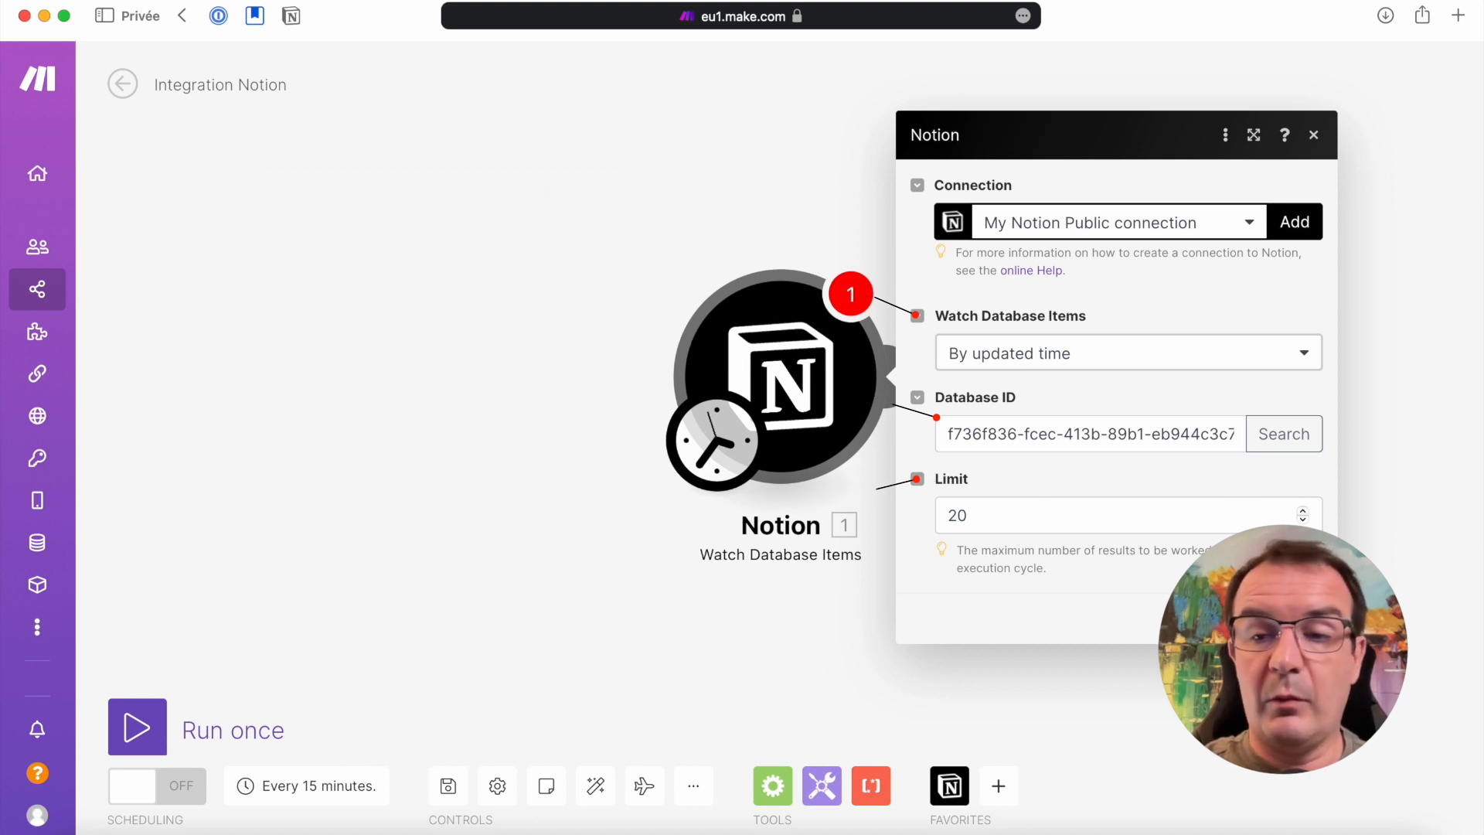
pyautogui.click(1304, 619)
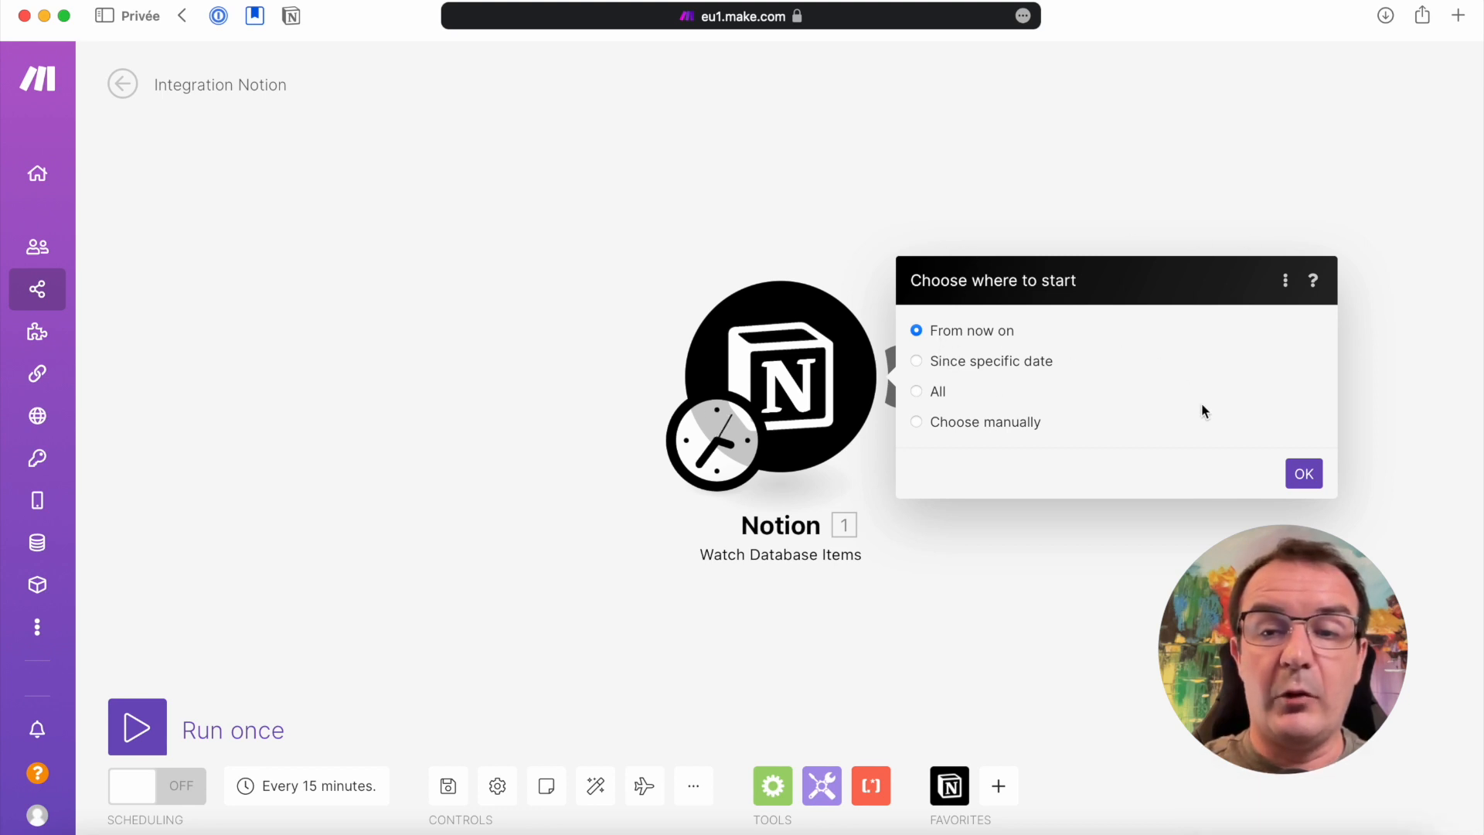
pyautogui.click(1304, 477)
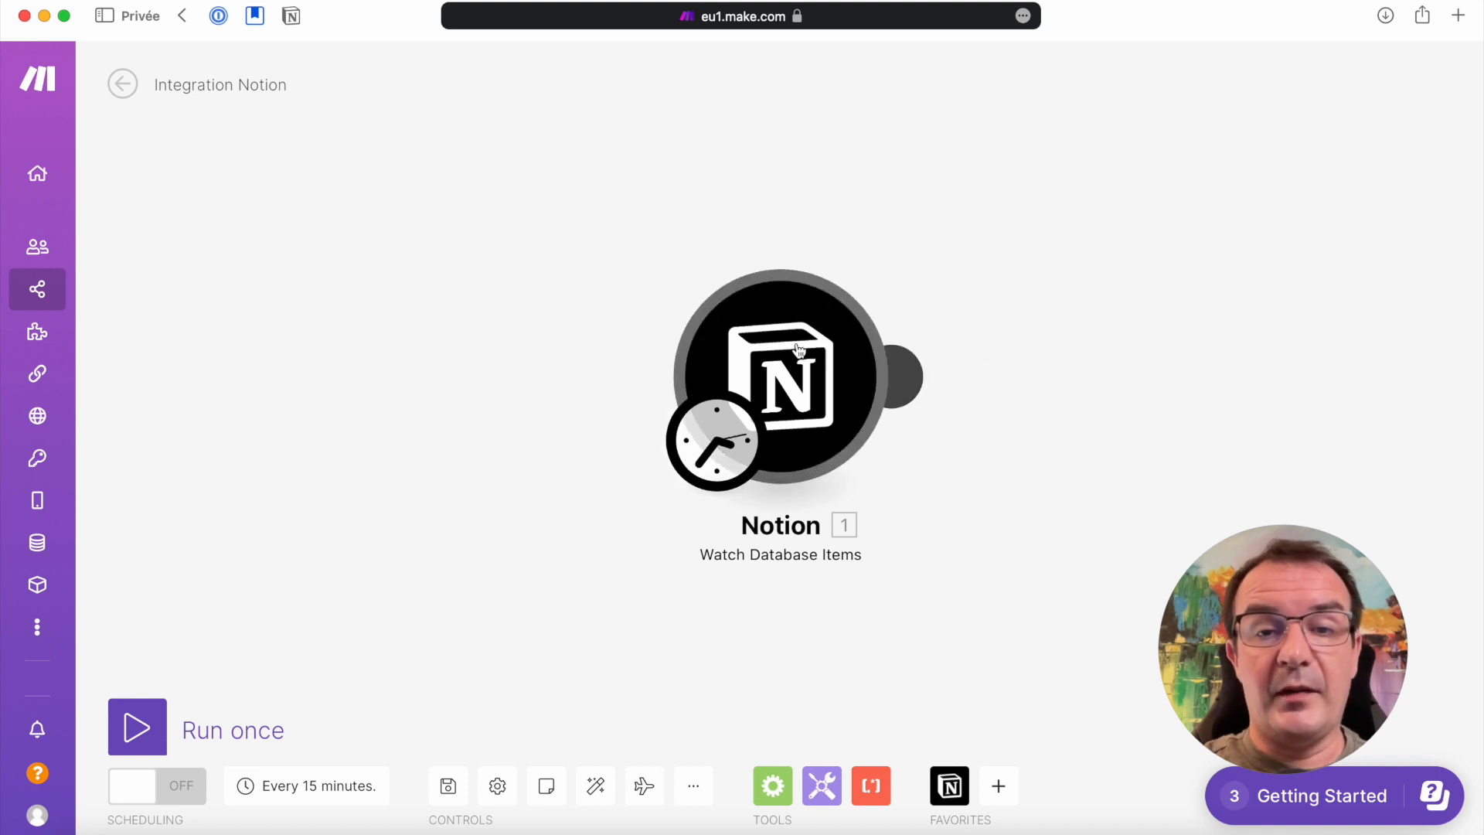
# Review the run options in the trigger's schedule settings and keep it running at regular intervals of 15 minutes
pyautogui.click(714, 462)
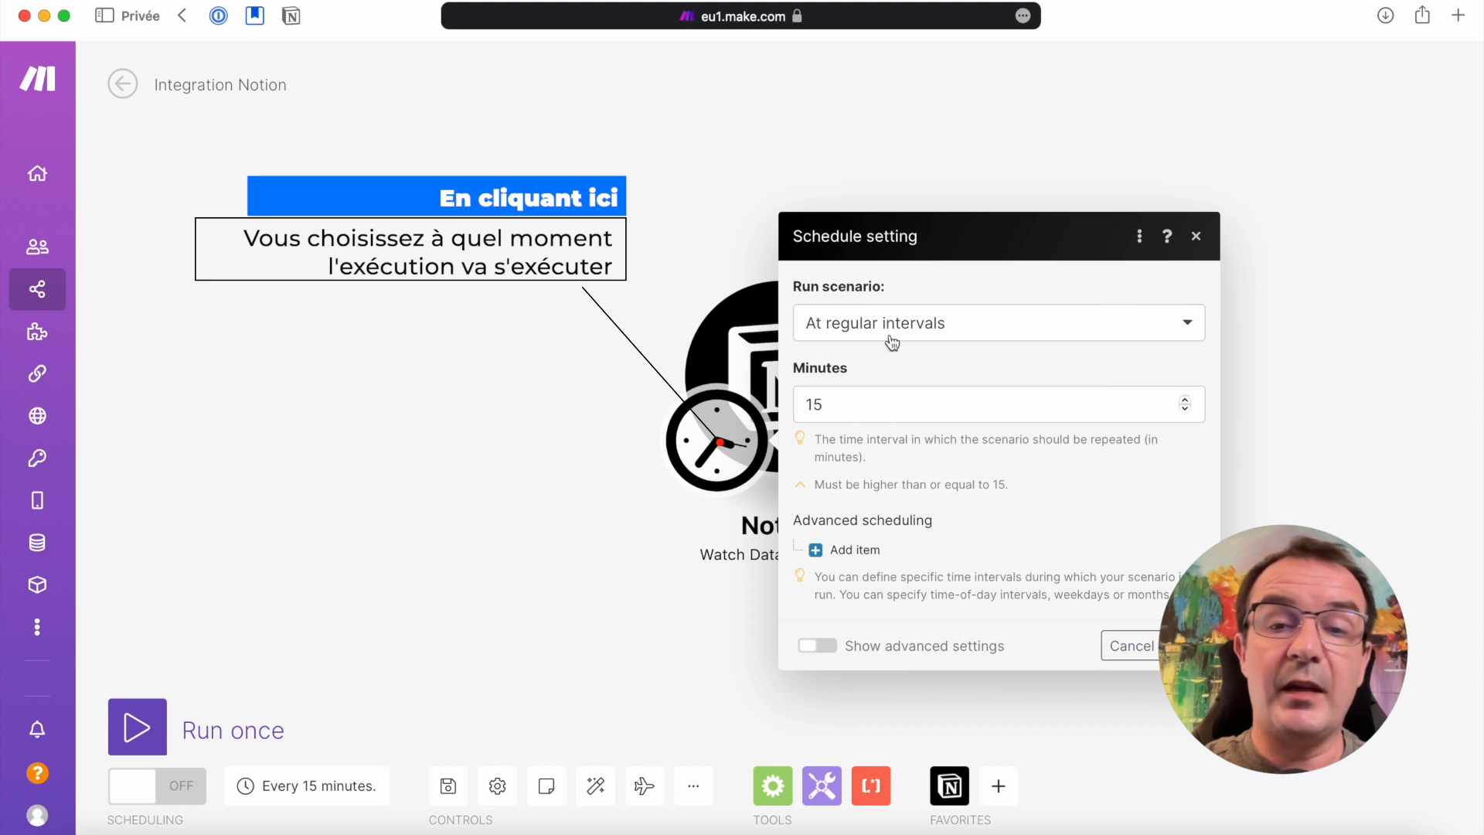
pyautogui.click(934, 331)
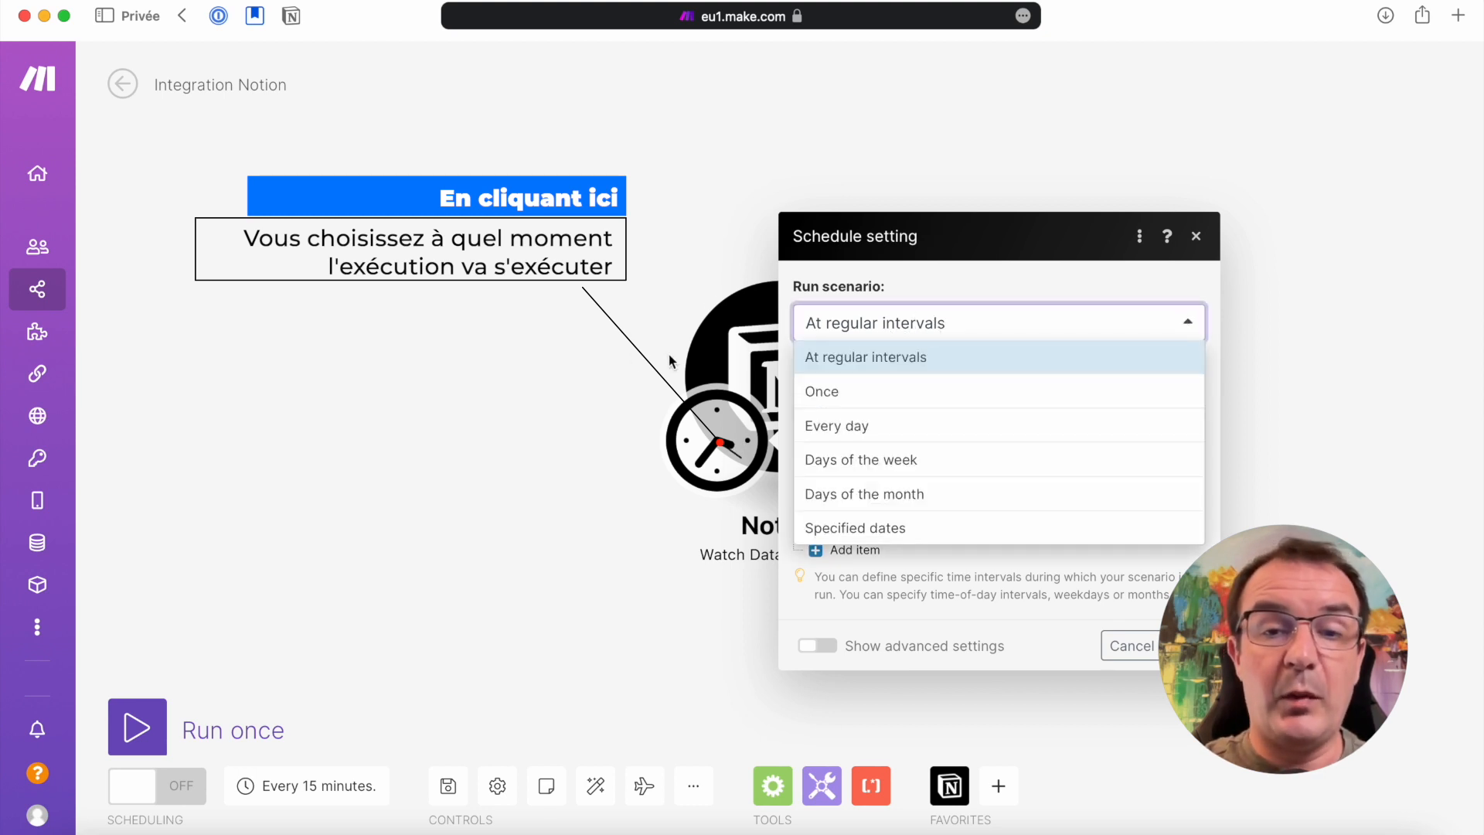
pyautogui.click(902, 357)
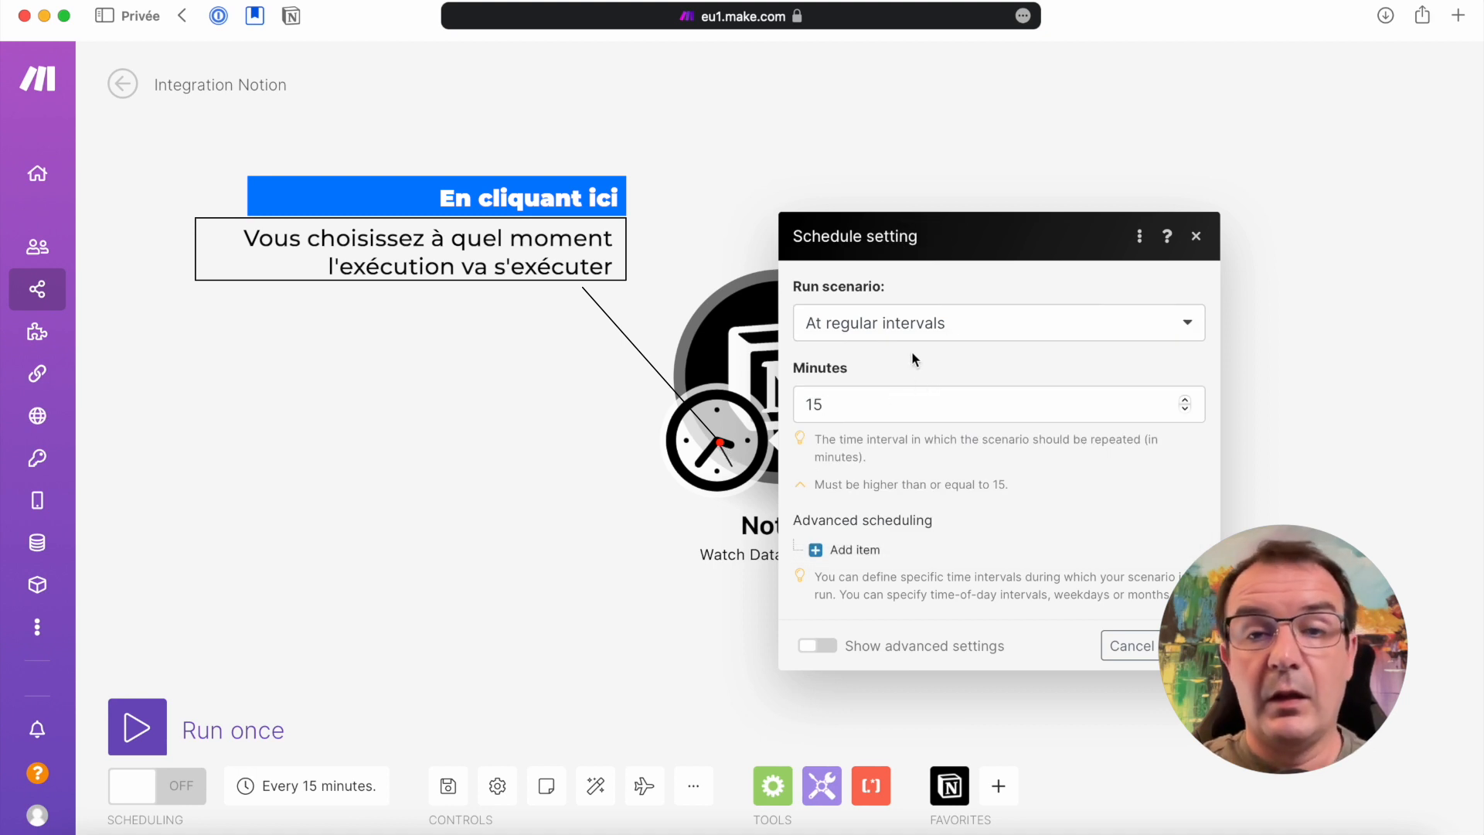
pyautogui.click(904, 331)
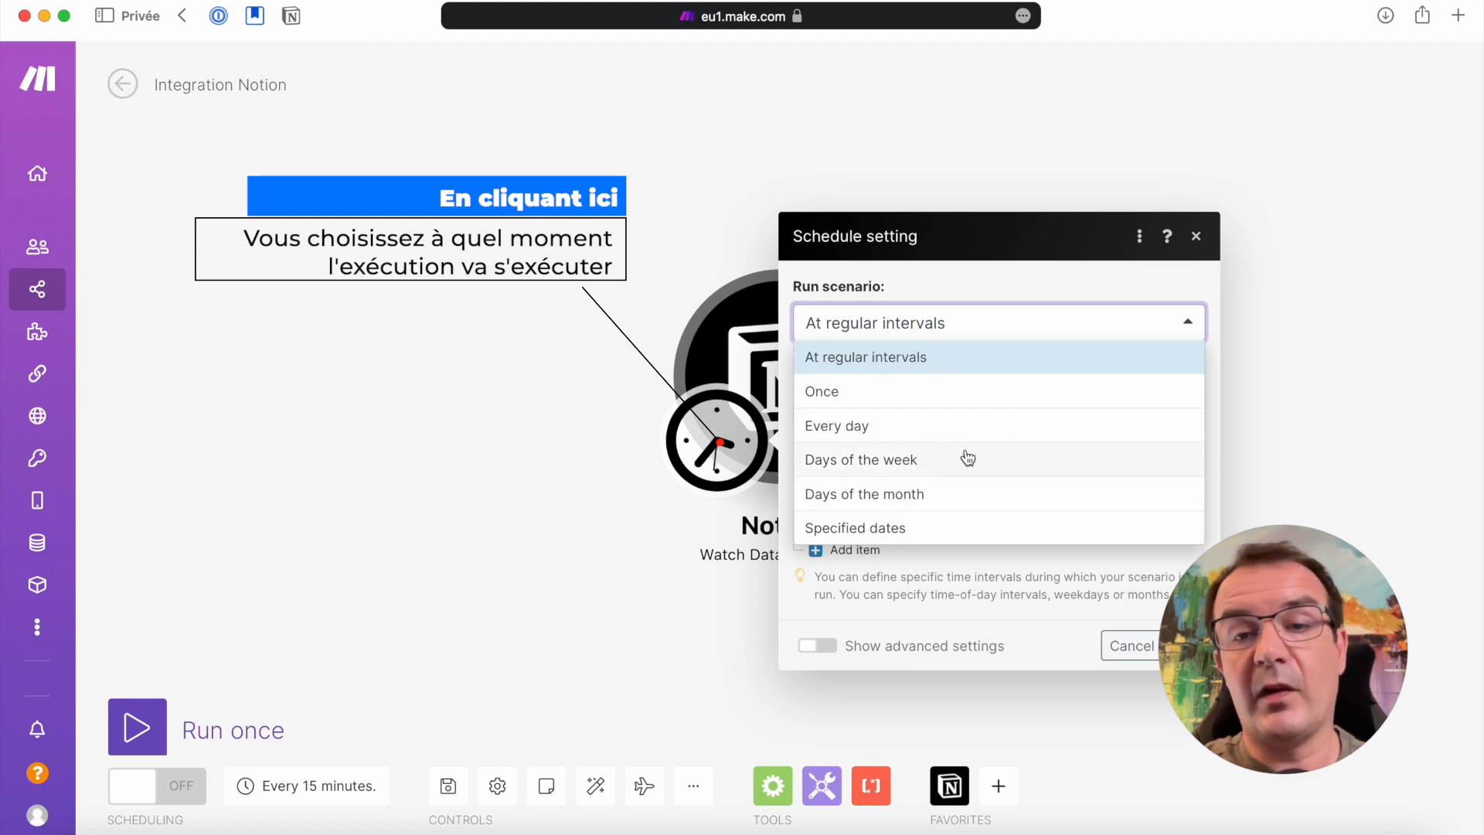
pyautogui.click(966, 277)
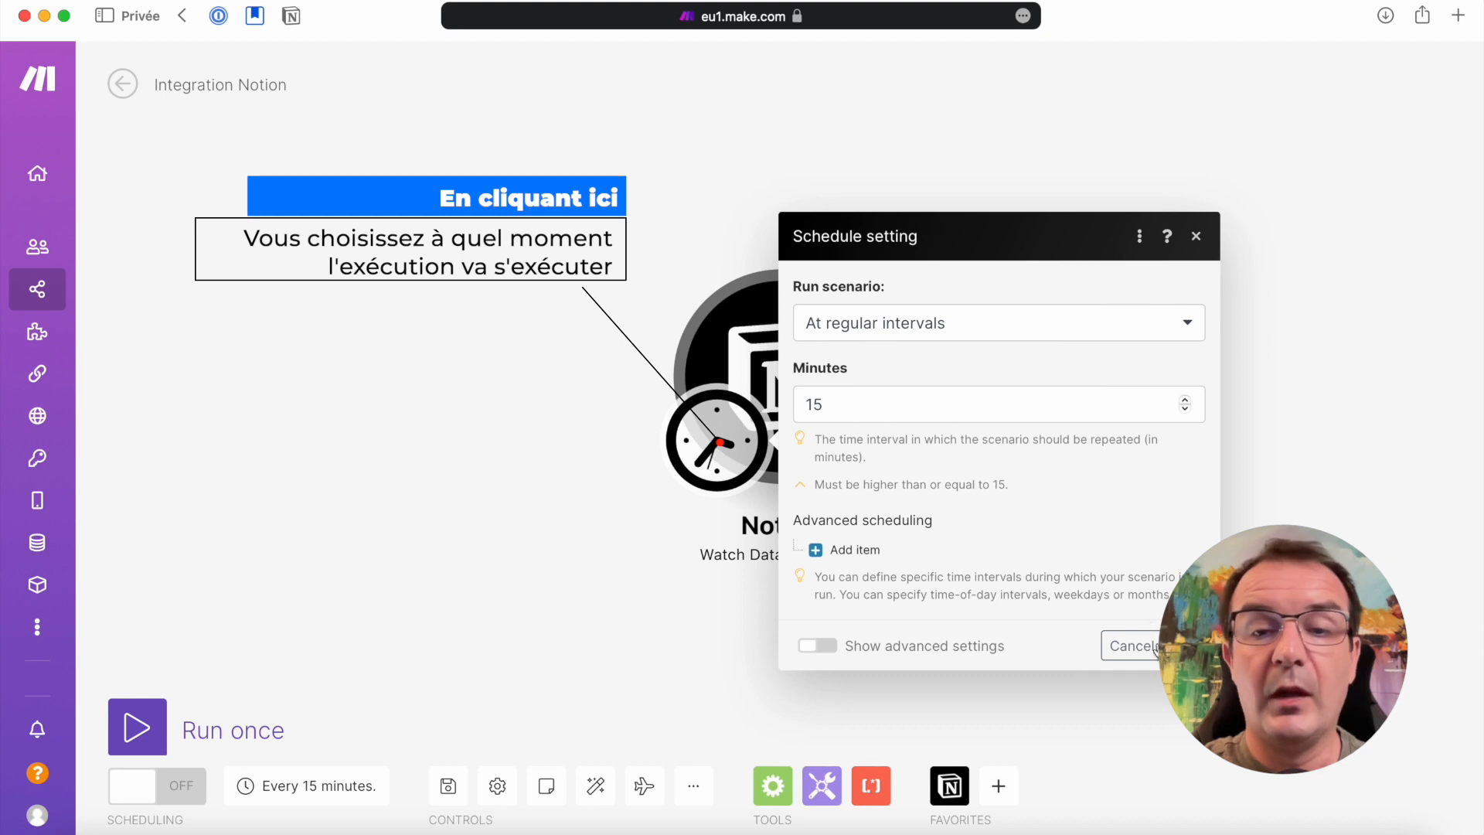
pyautogui.click(1186, 646)
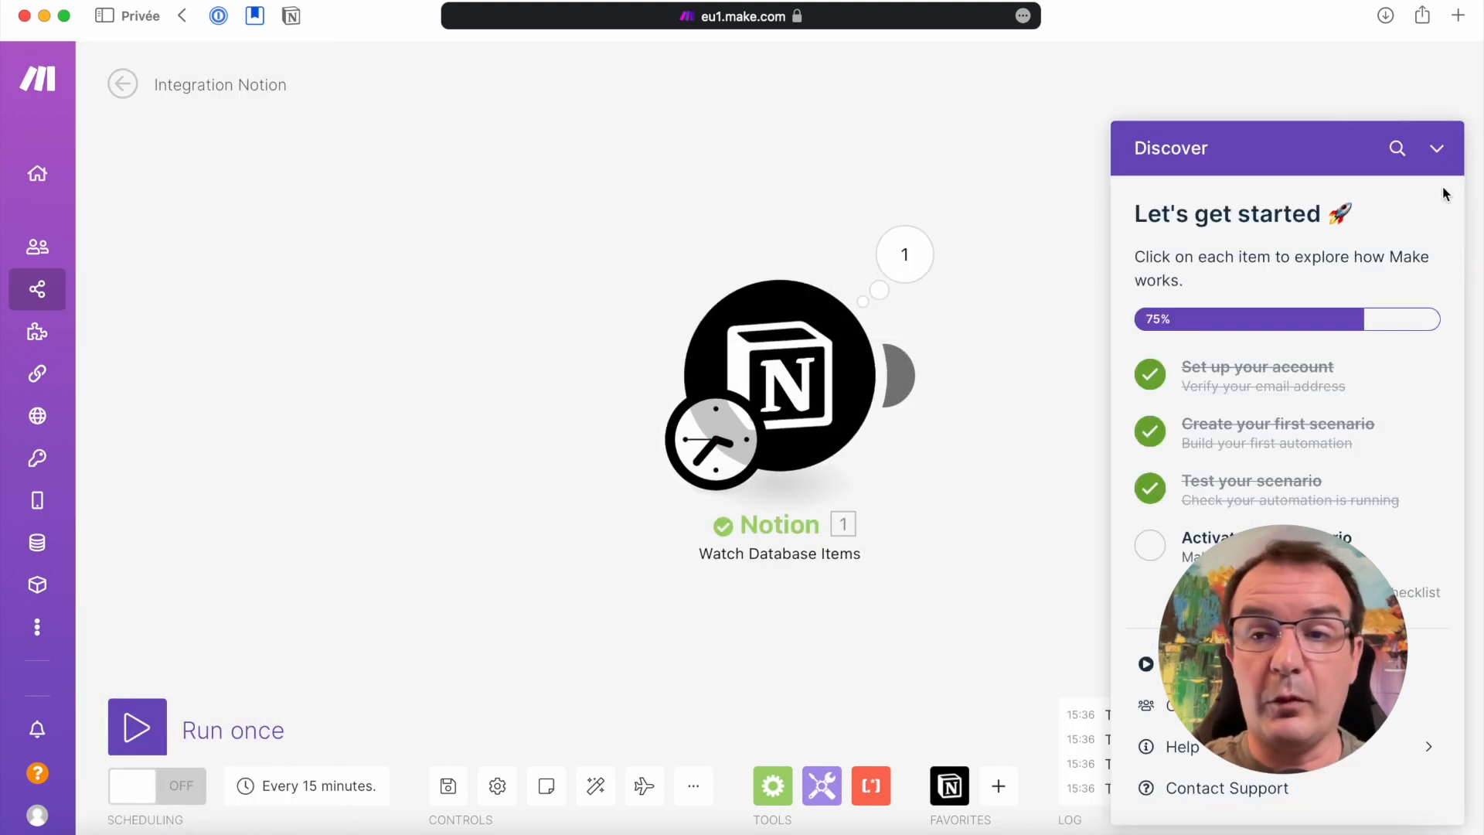
# Collapse the getting-started checklist and examine the Notion module's execution result
pyautogui.click(1436, 148)
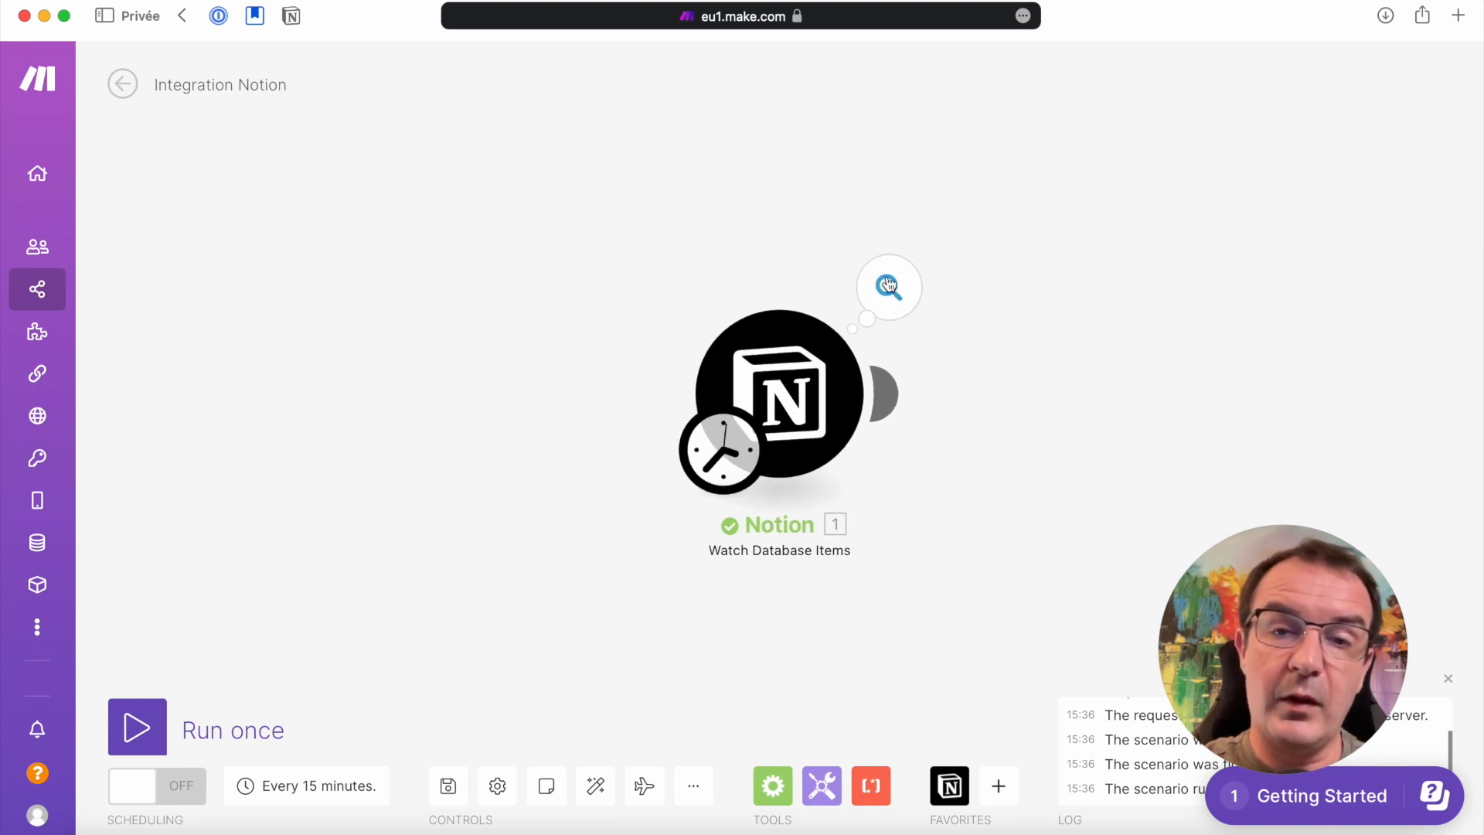
pyautogui.click(889, 289)
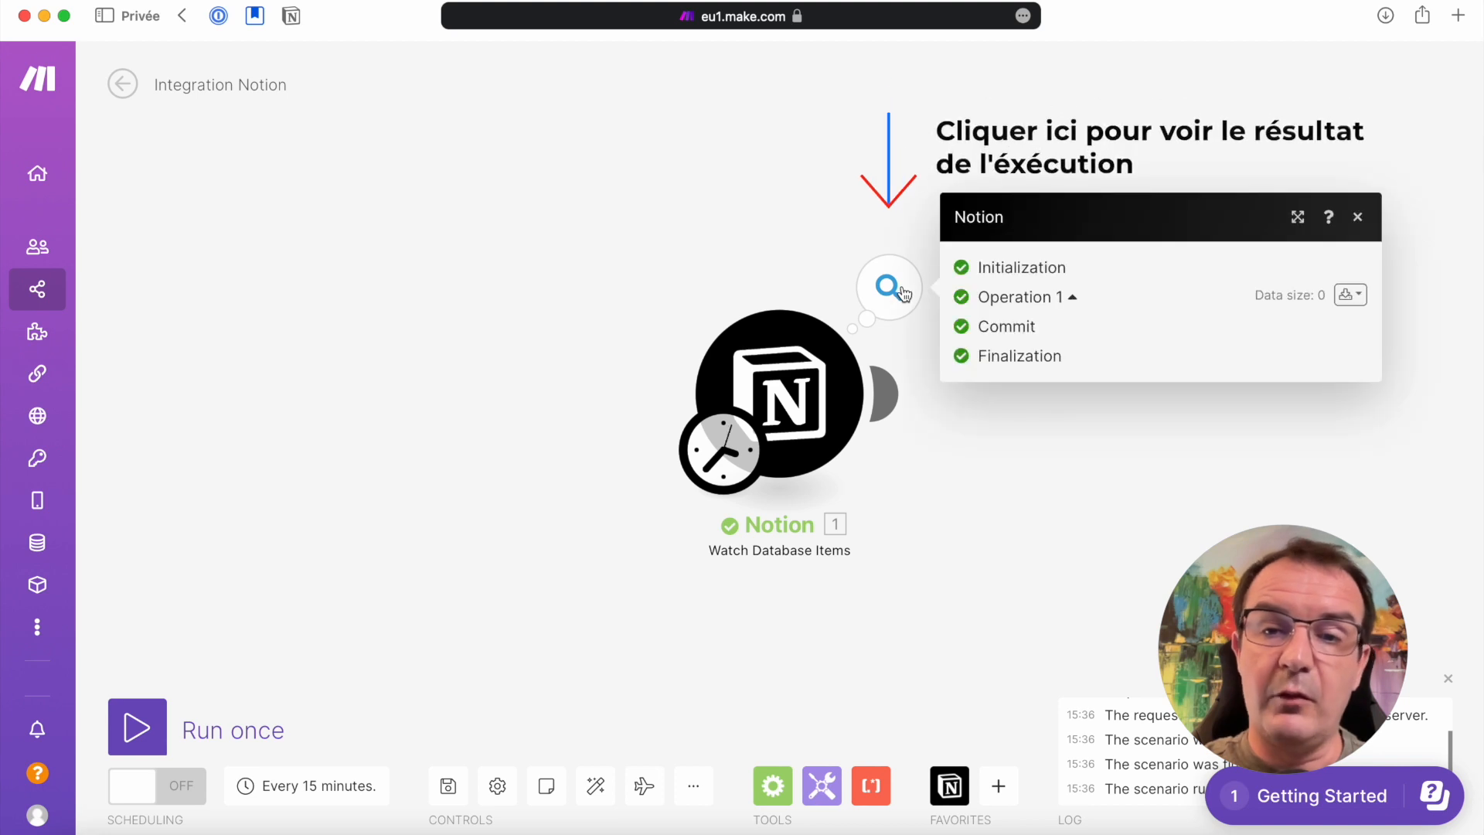
pyautogui.click(739, 219)
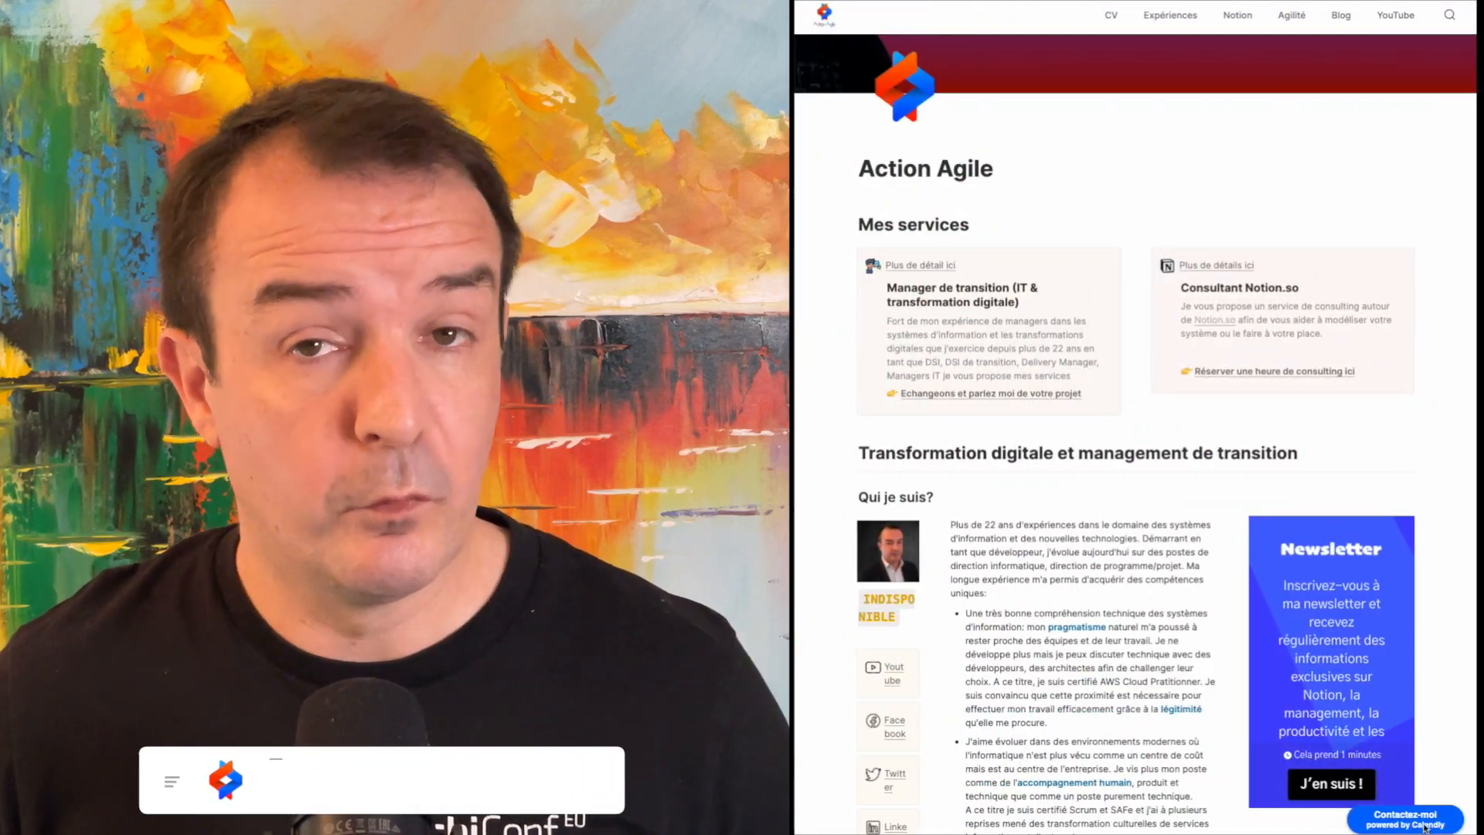
# On the Action Agile website, choose the Expertise Notion (1h) session for 18 March 2022 at 09:00 and confirm the slot
pyautogui.click(1422, 824)
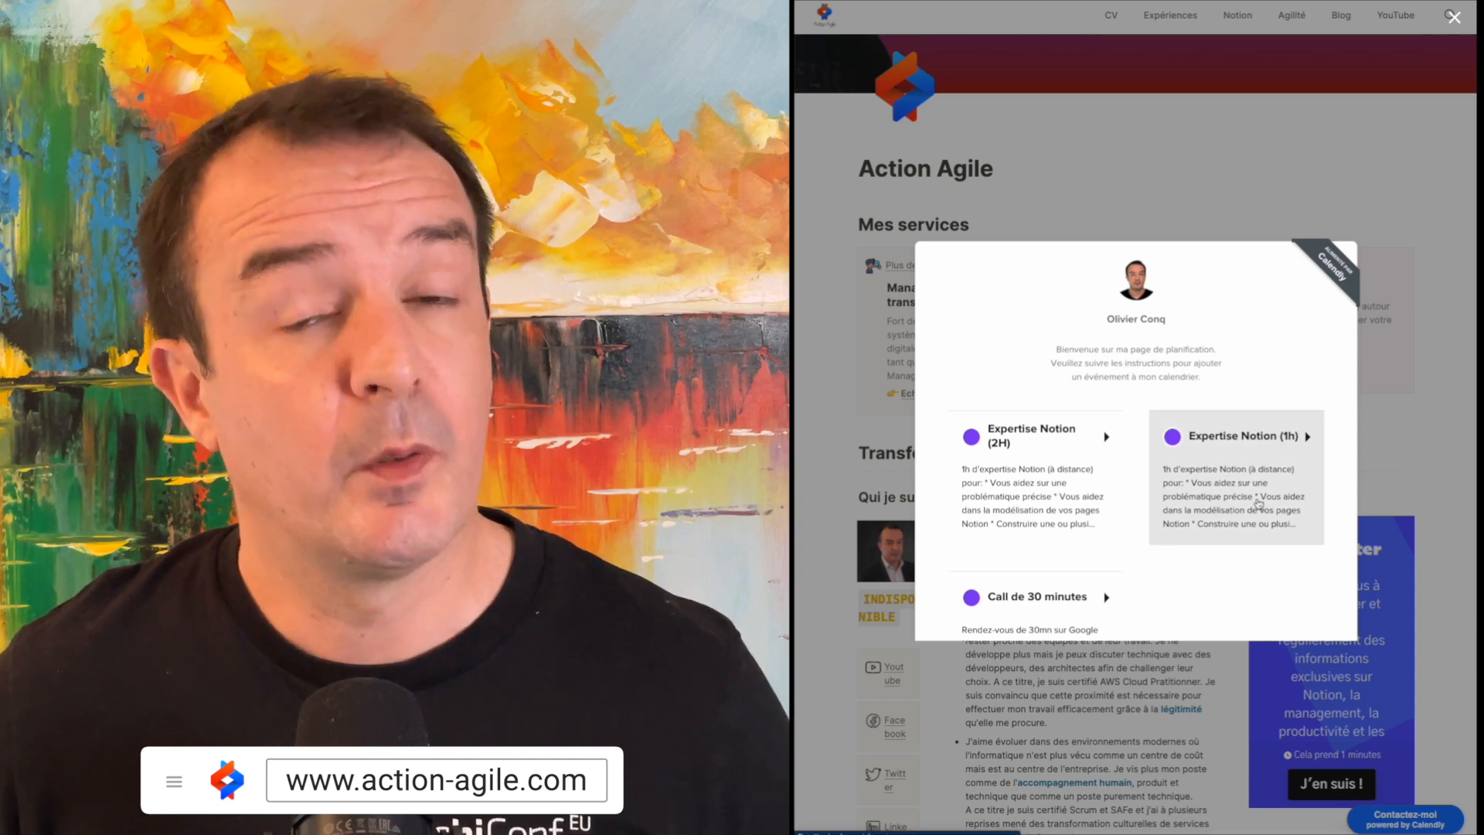
pyautogui.click(1257, 503)
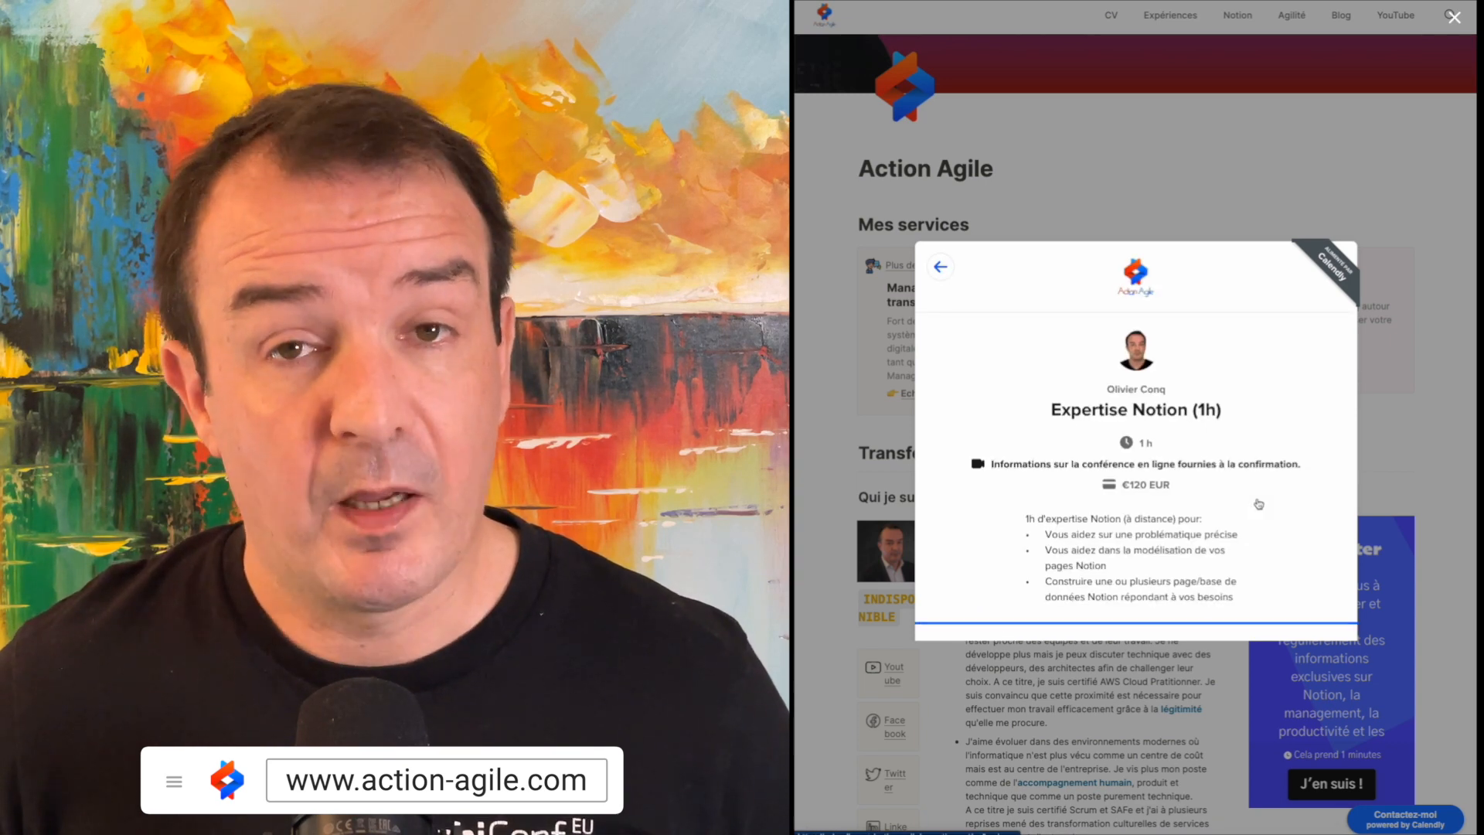
pyautogui.scroll(-3, 1258, 503)
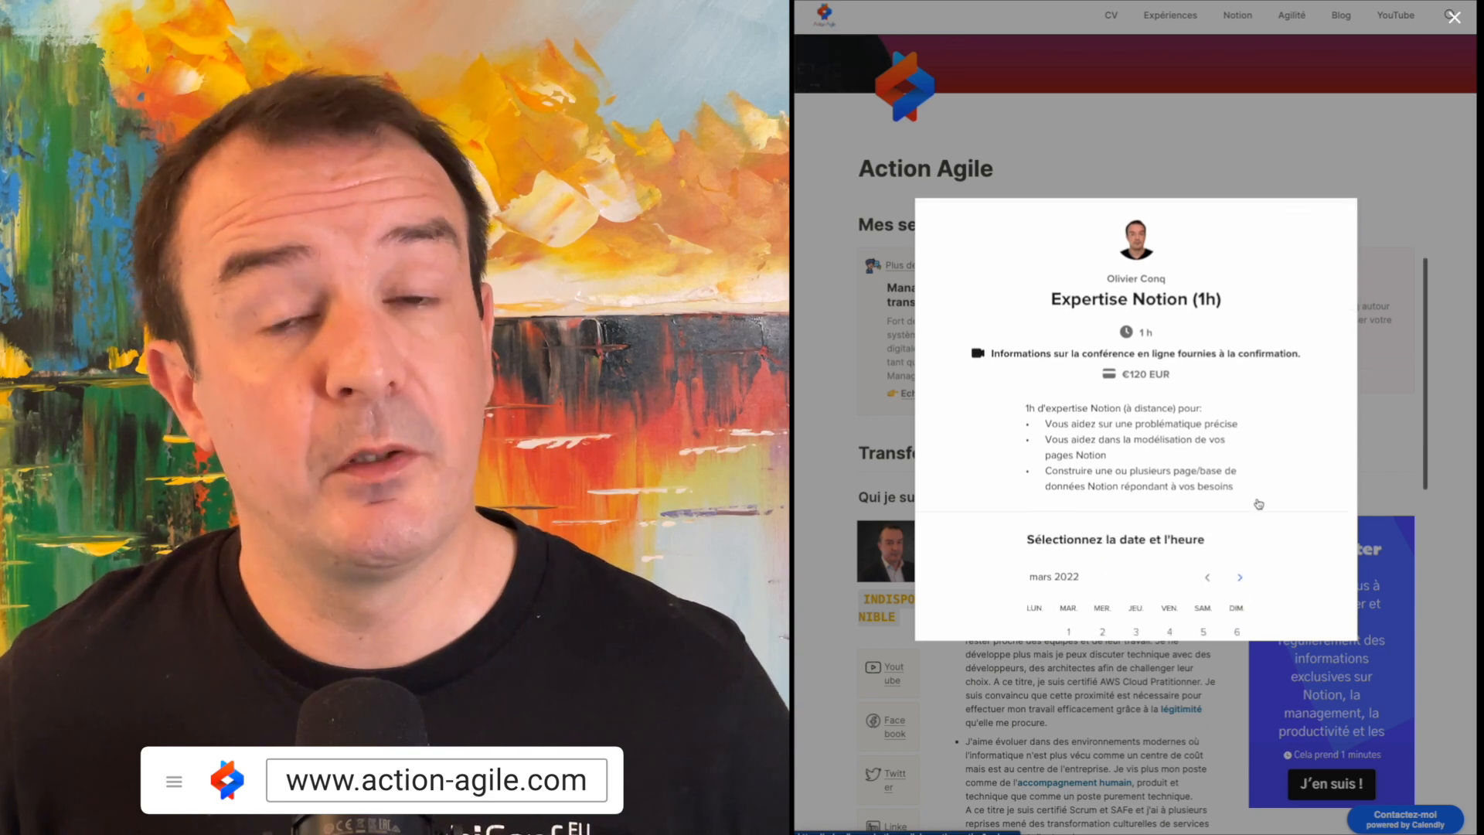
pyautogui.scroll(-2, 1258, 503)
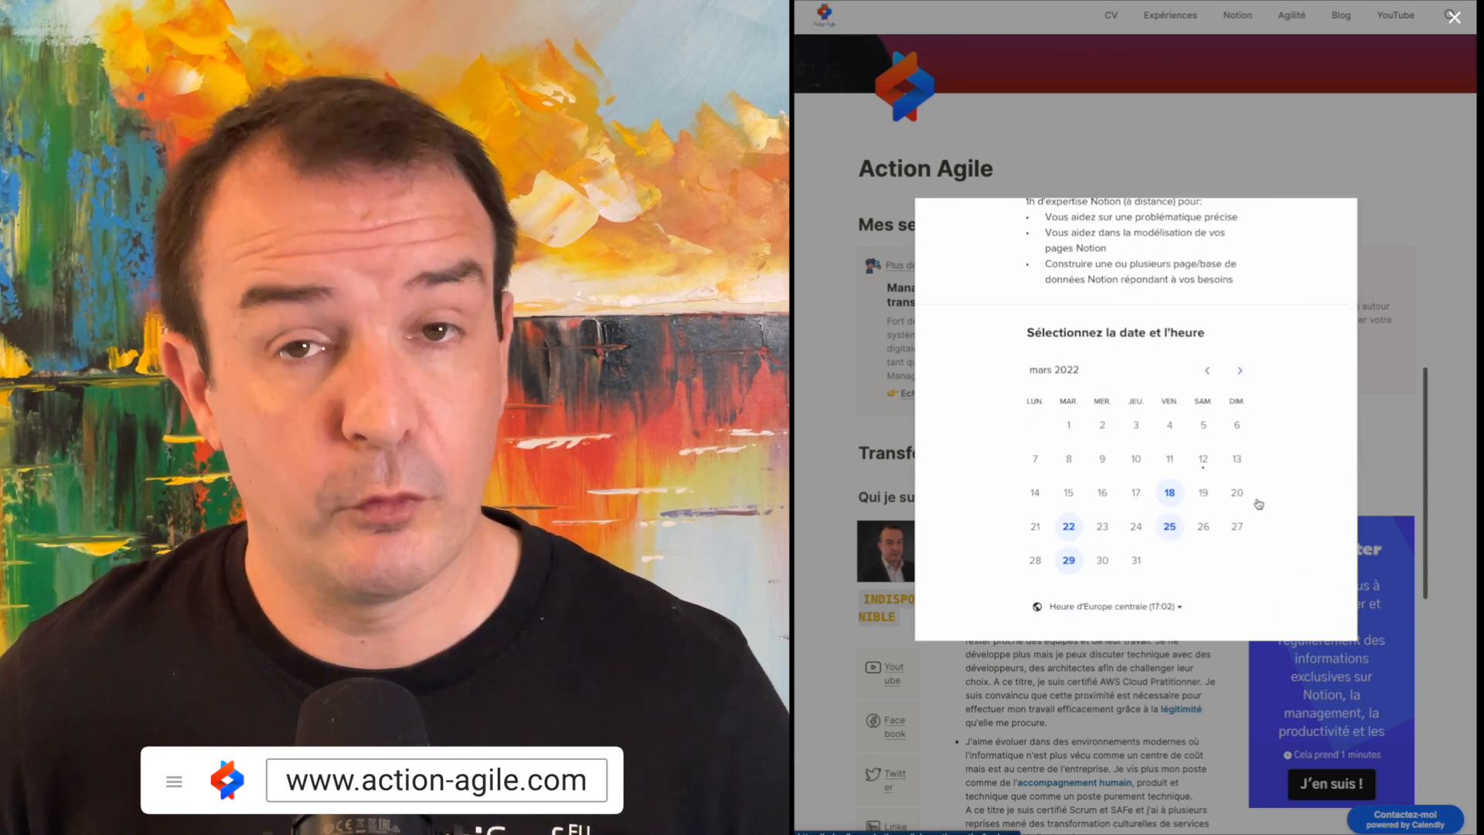
pyautogui.click(1170, 495)
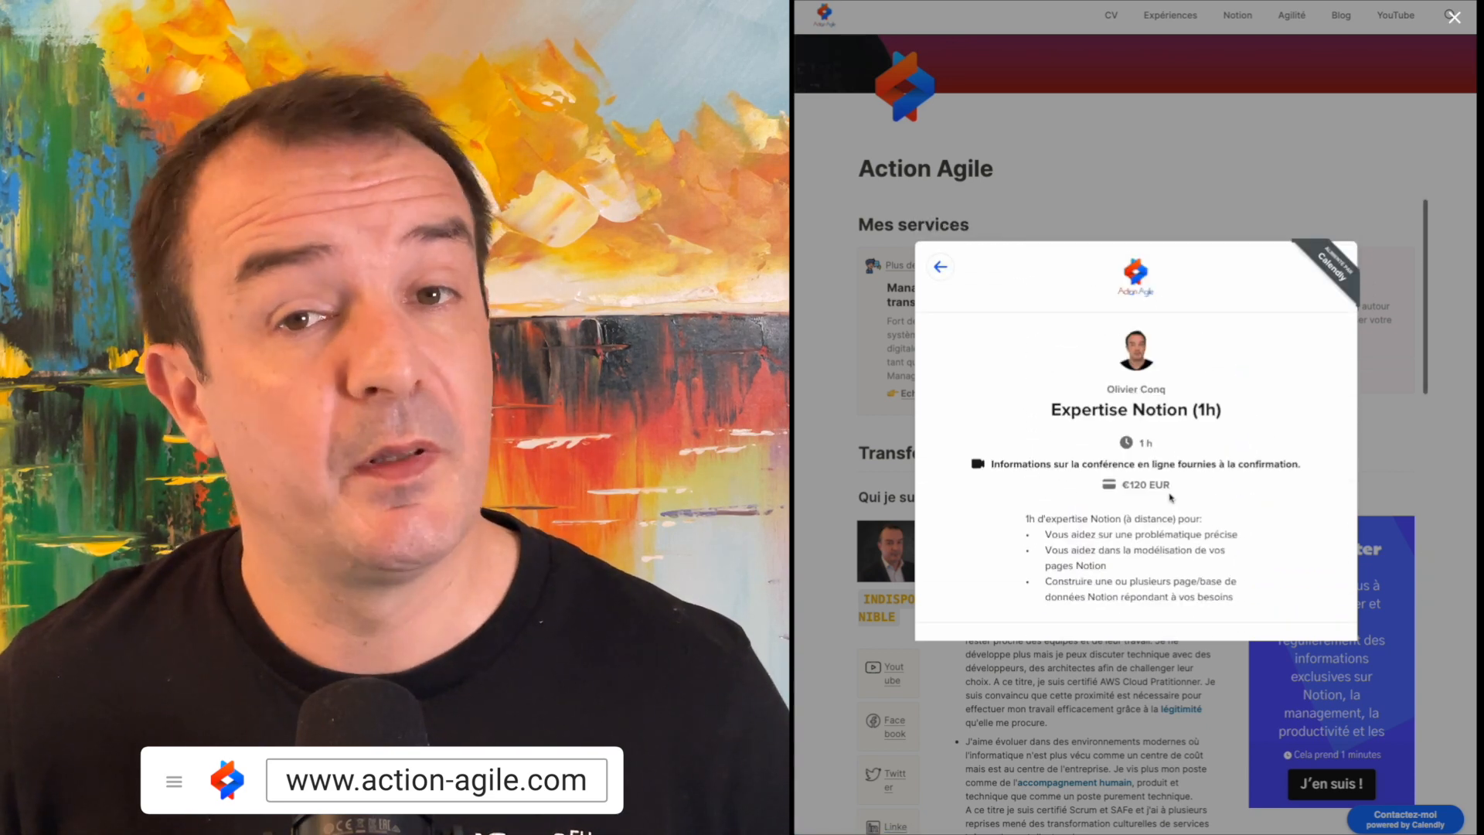
pyautogui.scroll(-5, 1226, 517)
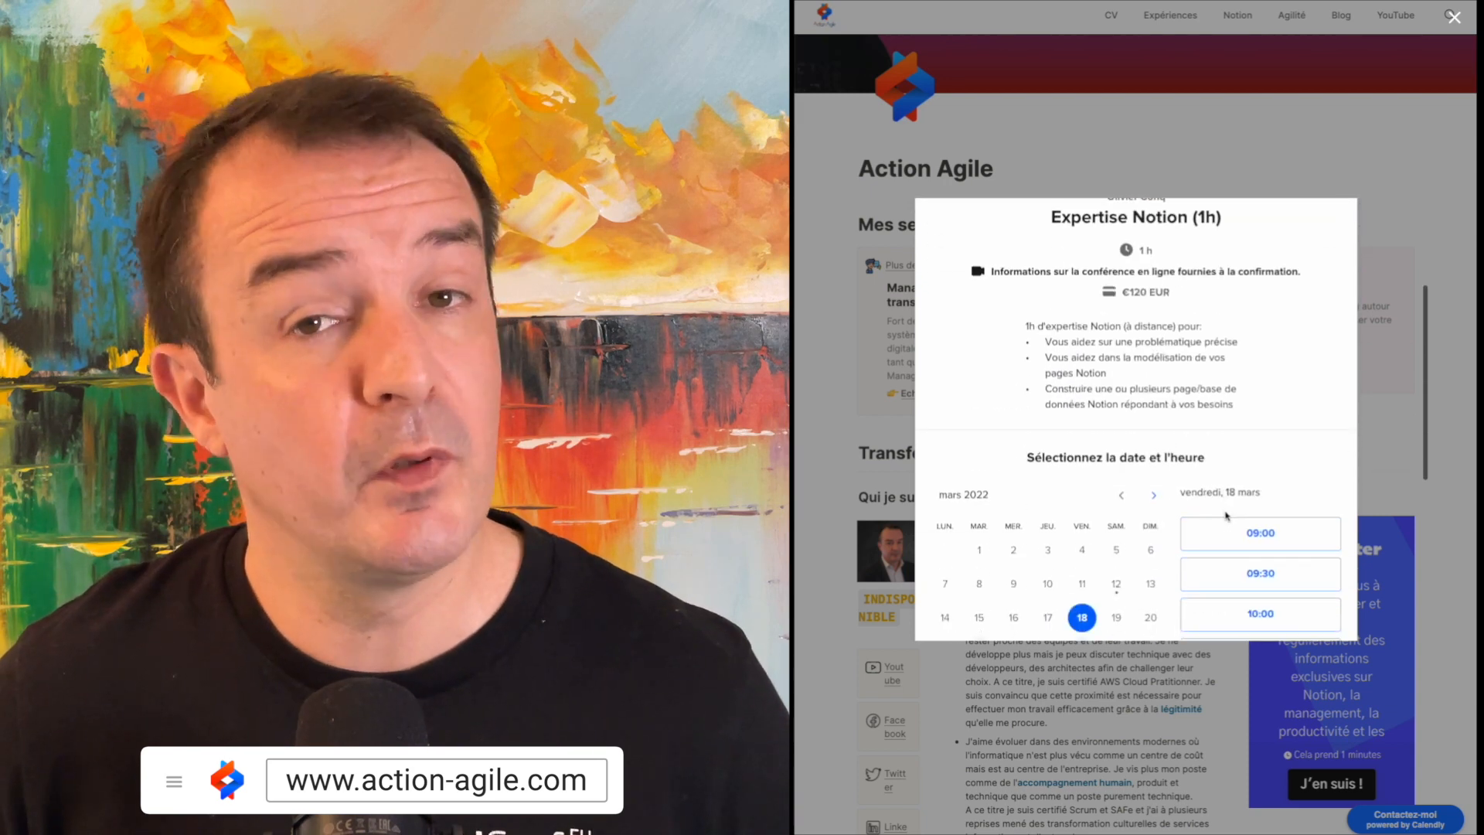
pyautogui.click(1244, 462)
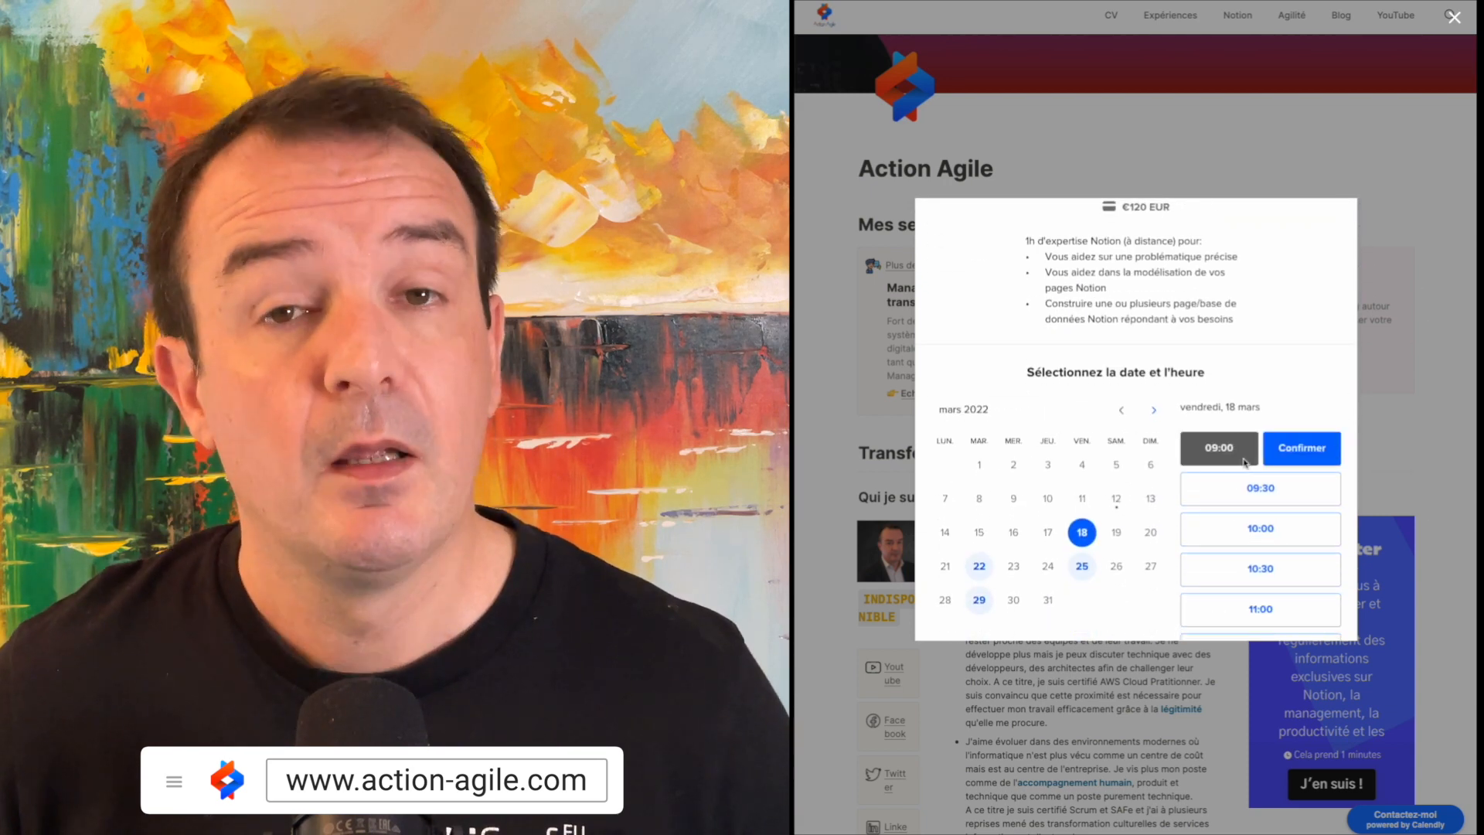
pyautogui.click(1289, 456)
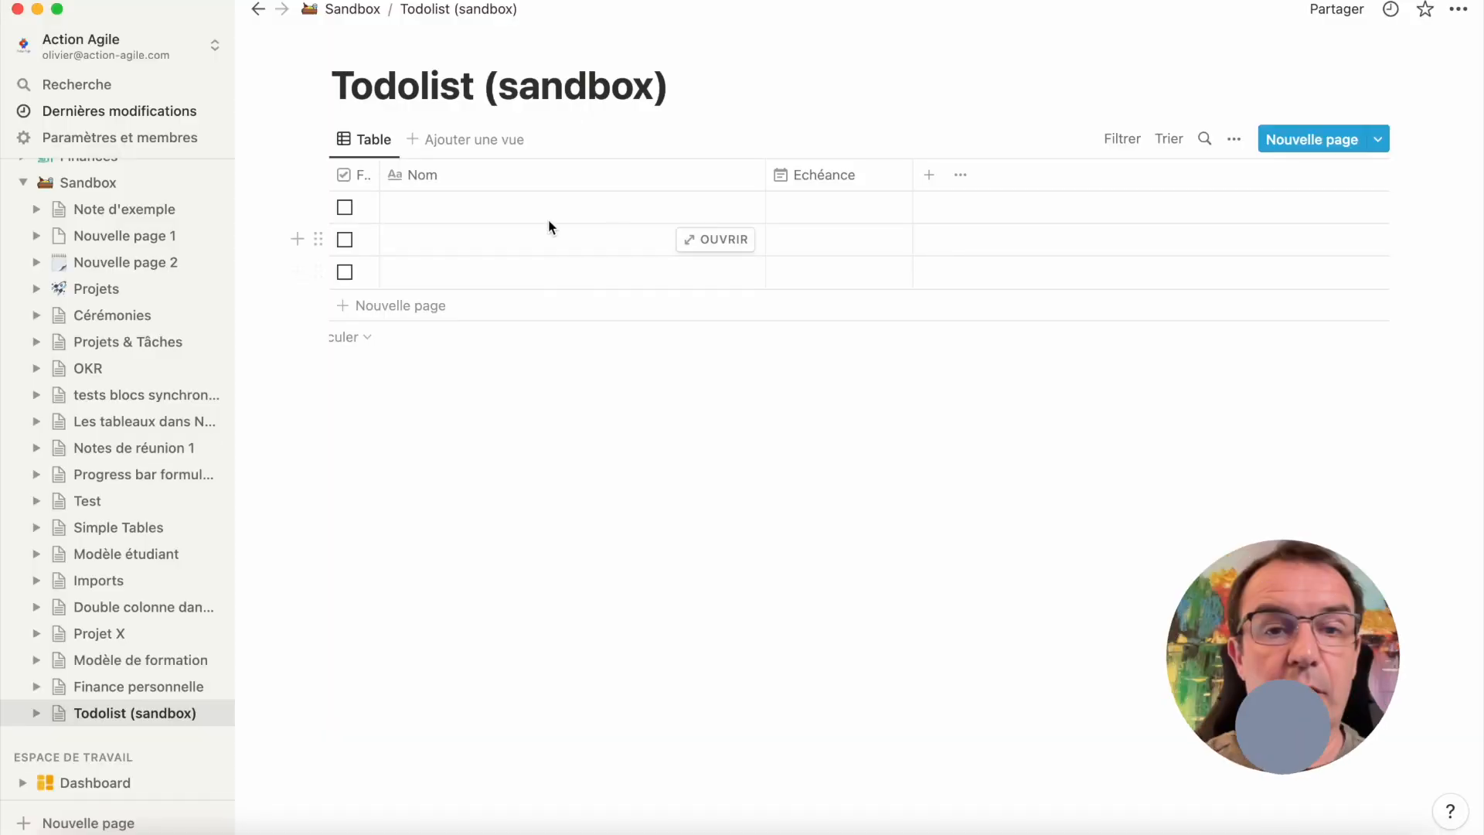
# In Notion's Todolist (sandbox) database, set the Echéance of the Arroser les plantes item to 26 mai 2022
pyautogui.click(549, 208)
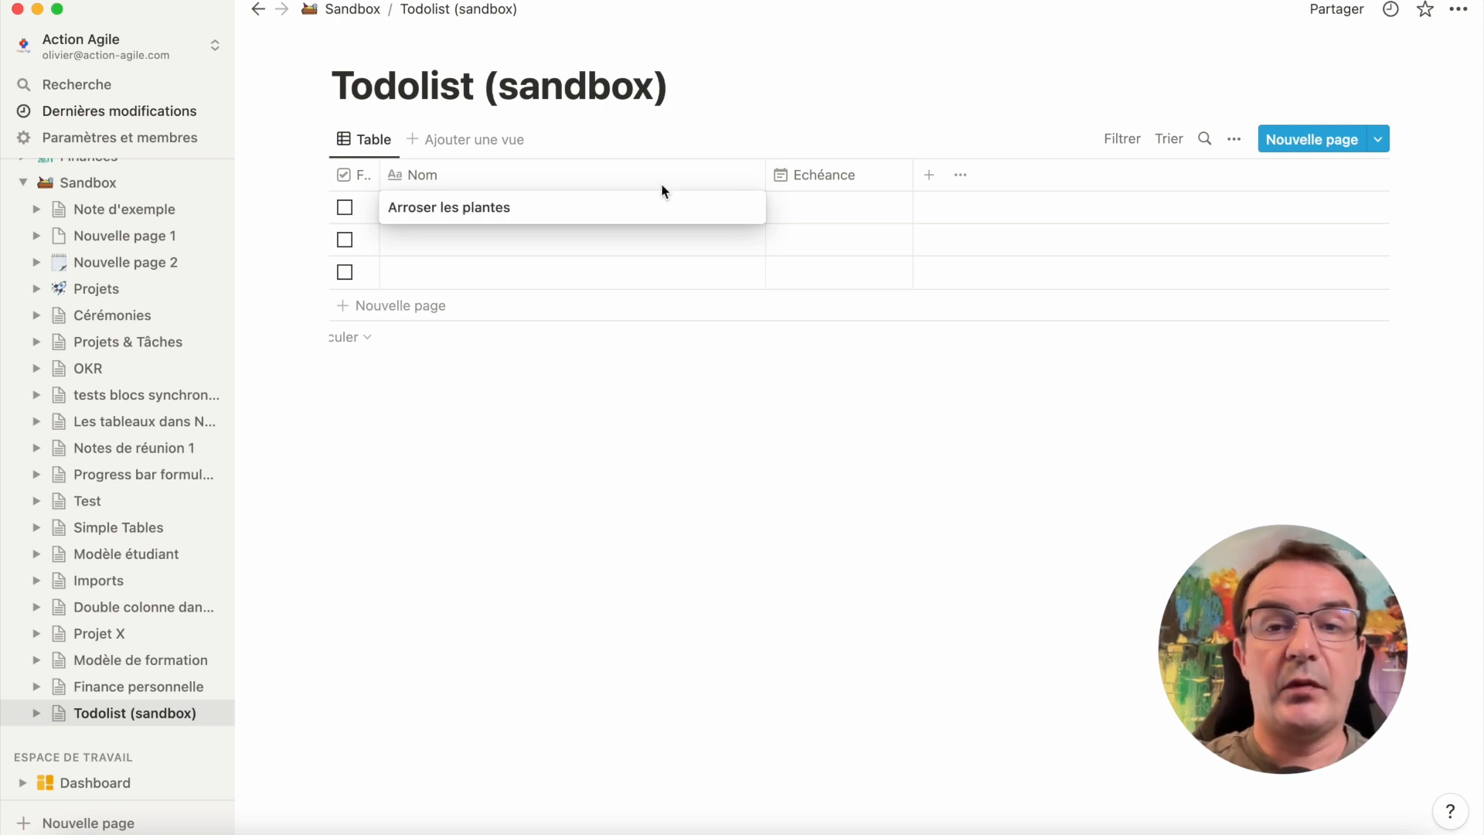
pyautogui.press('Escape')
pyautogui.click(831, 207)
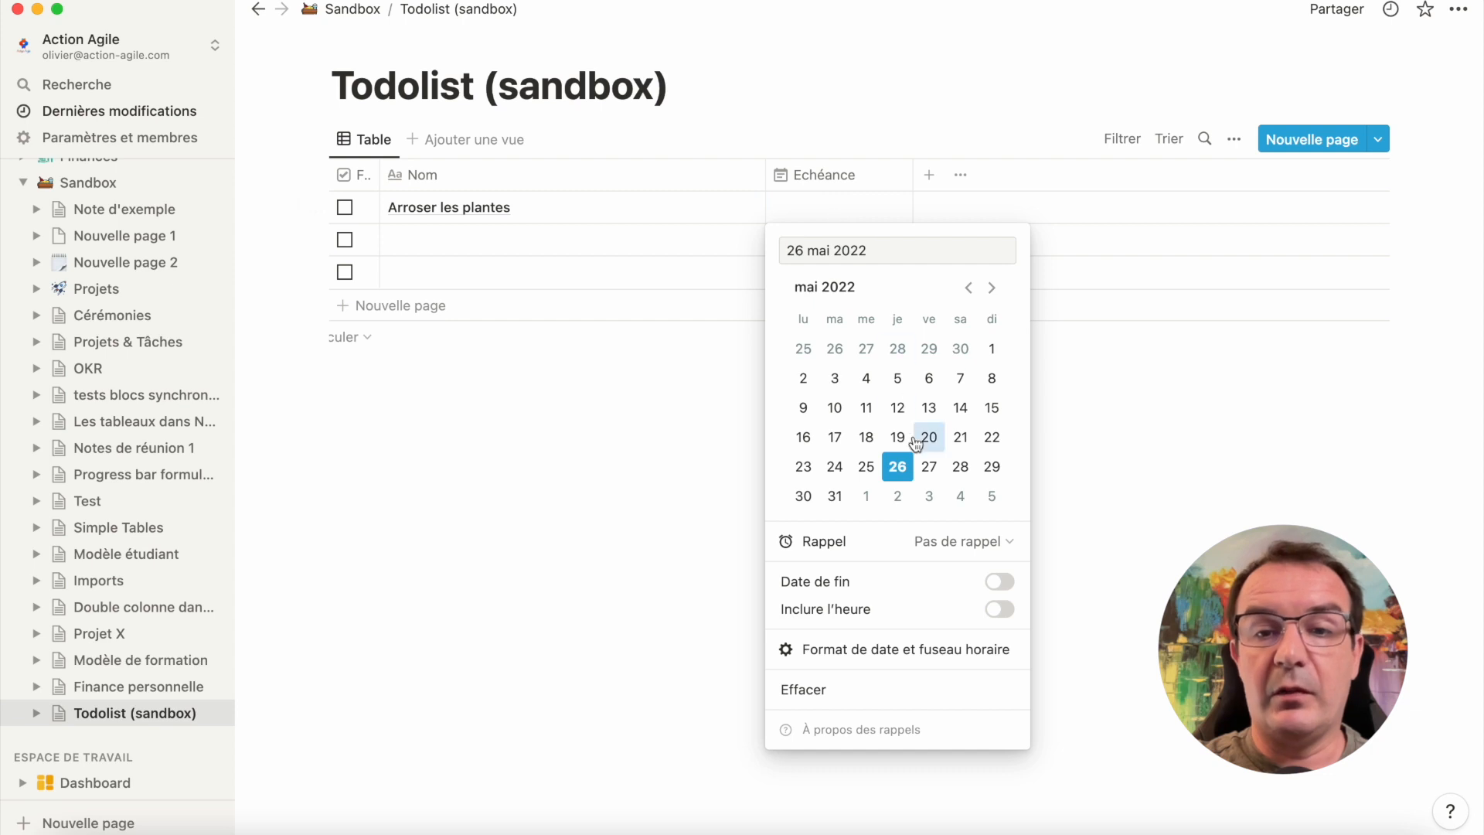
pyautogui.click(898, 470)
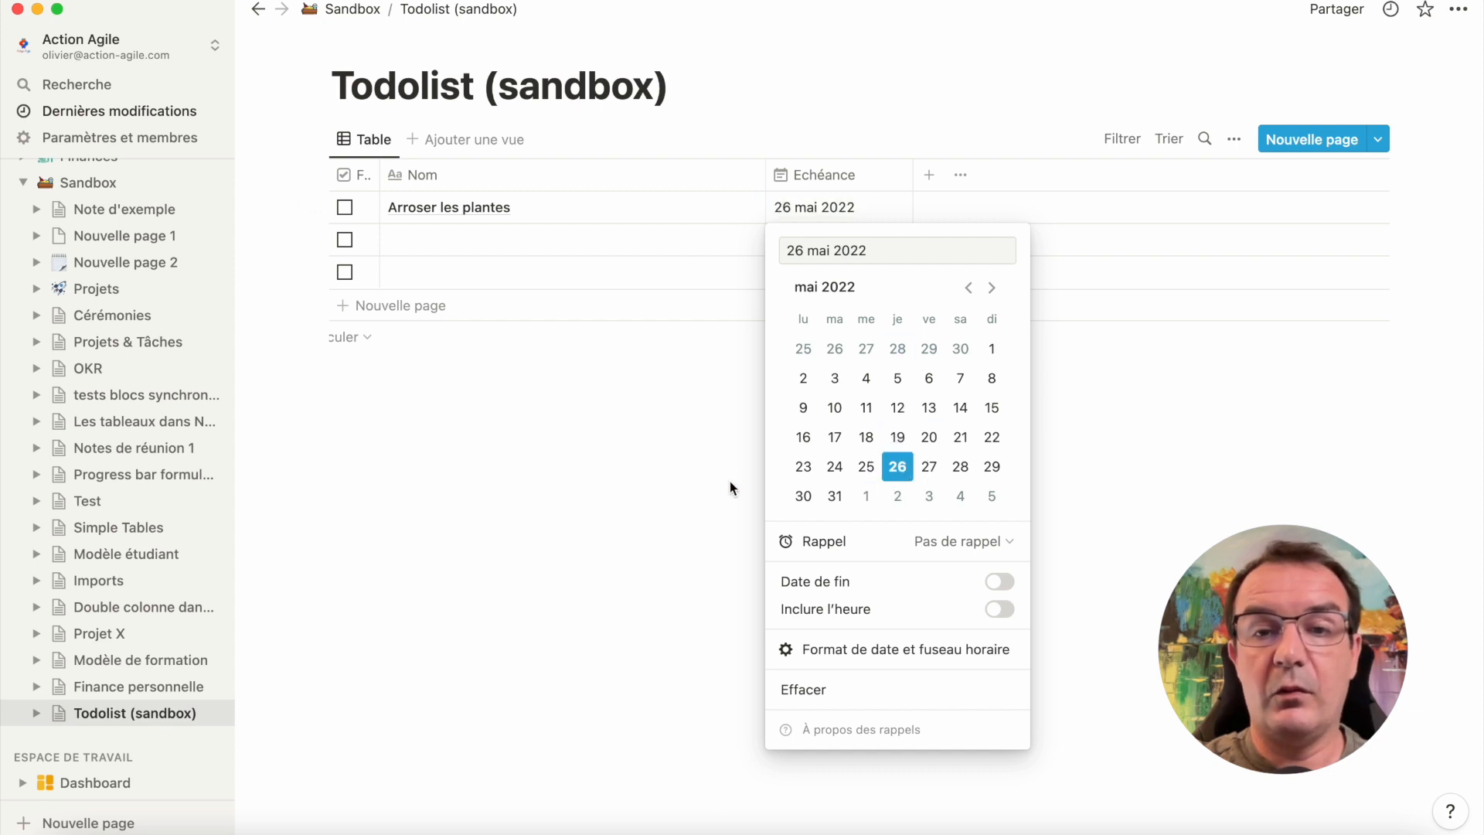
pyautogui.press('Escape')
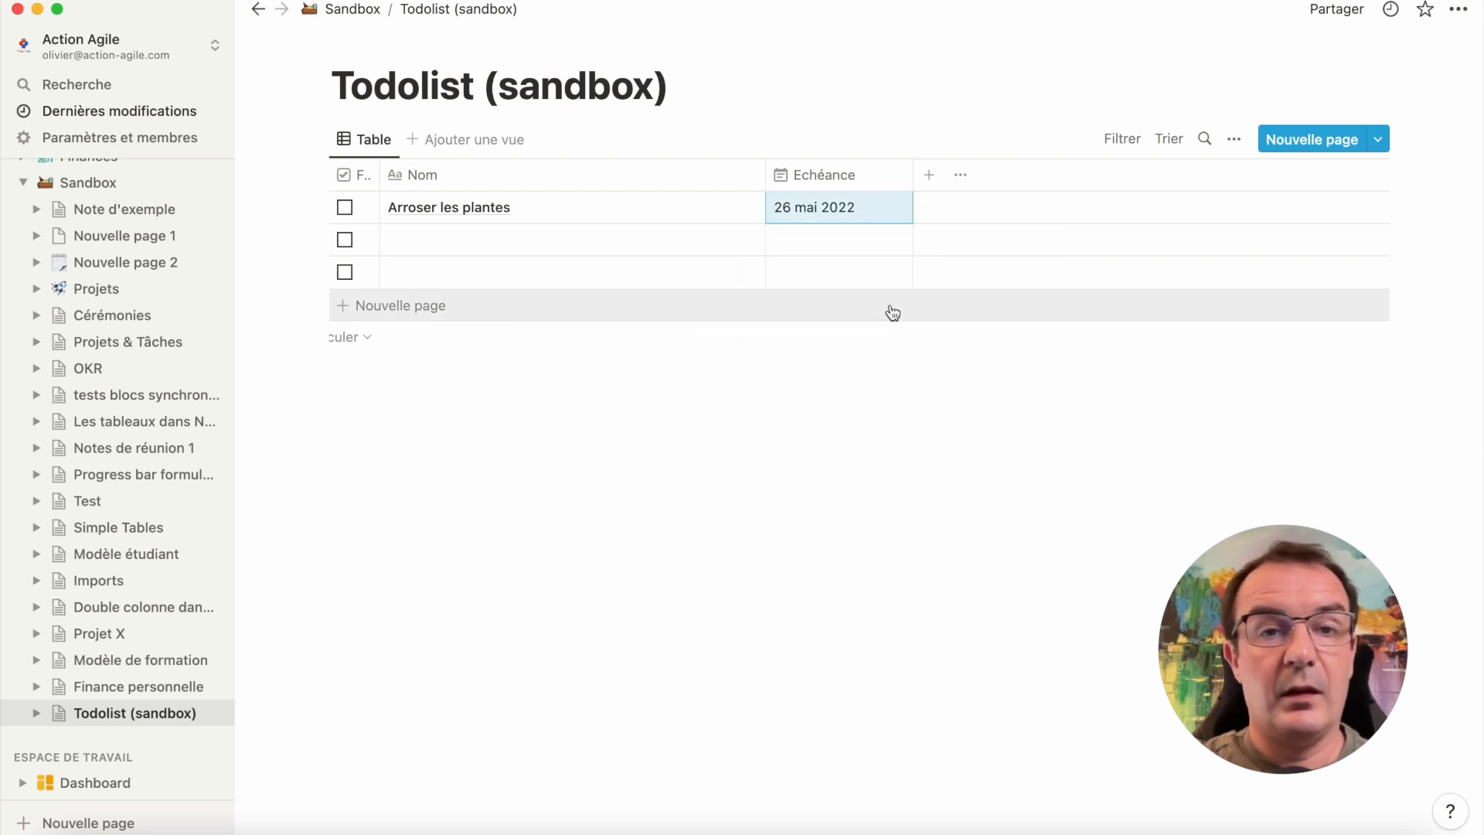
# Switch back to Make in Safari and run the Integration Notion scenario once
pyautogui.press('super+Tab')
pyautogui.press('super+Tab')
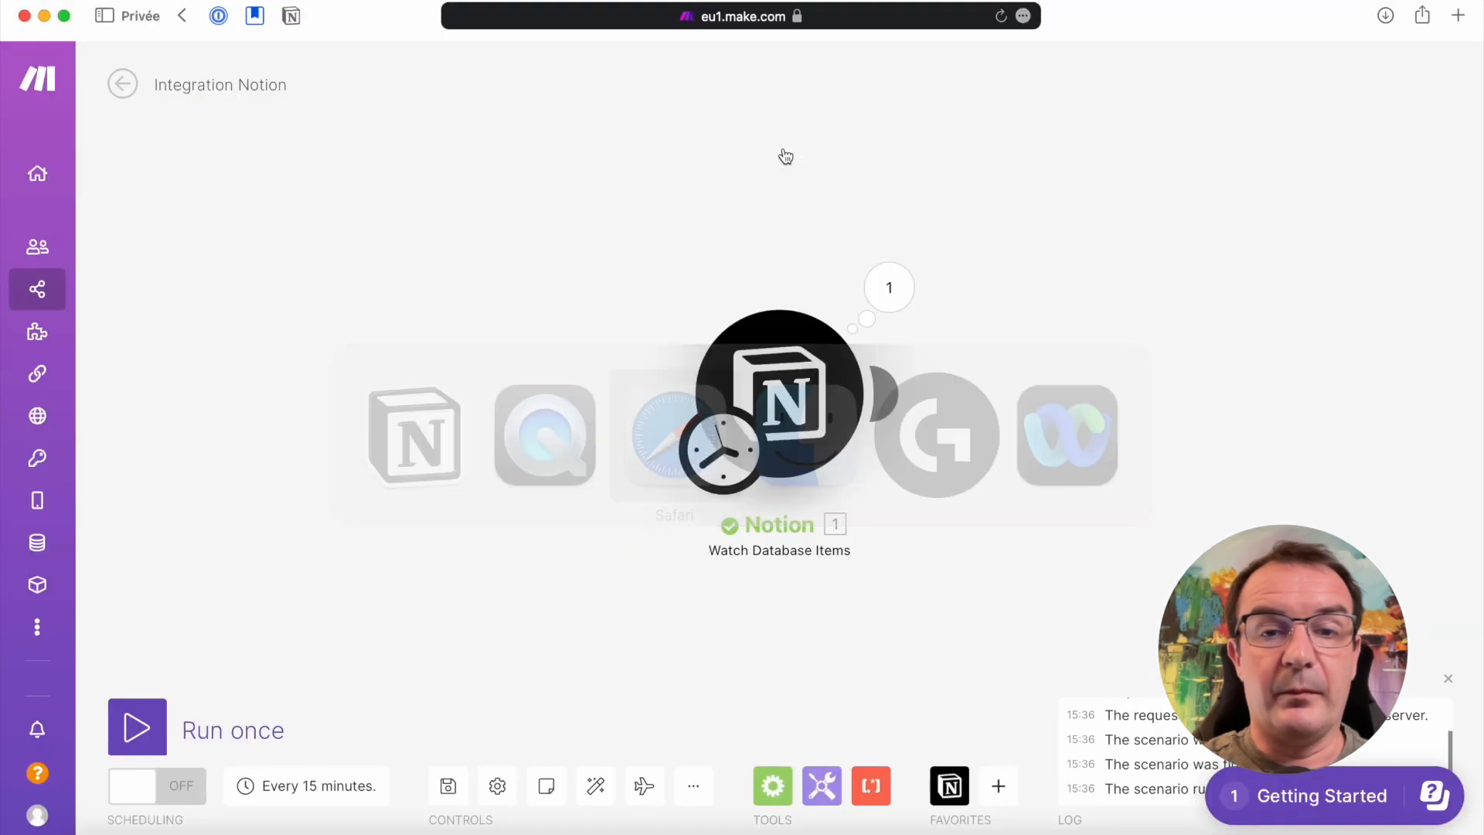
pyautogui.click(139, 723)
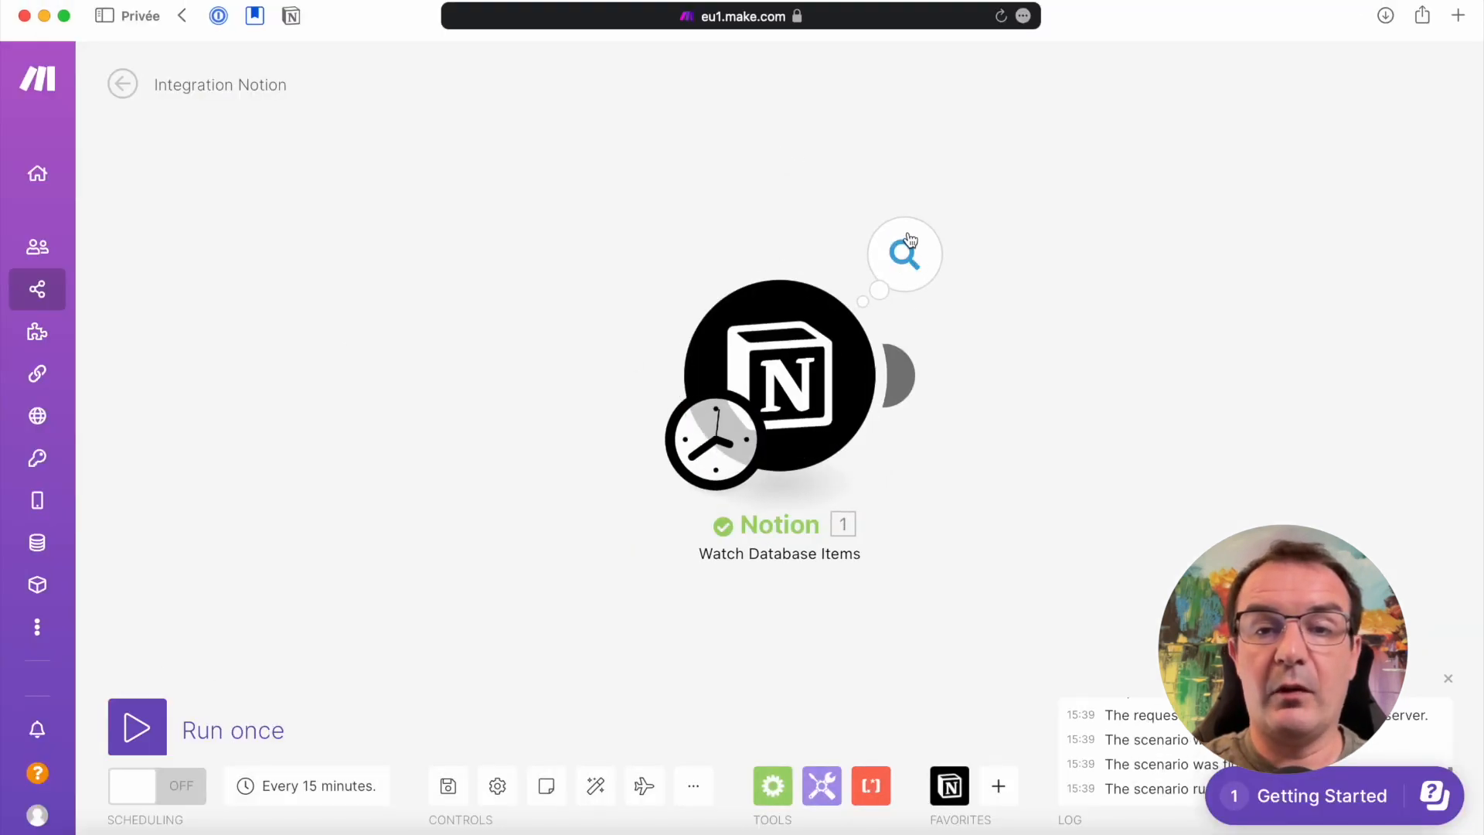
# Examine the Notion module's output bundle, including the created_by collection and the Echéance and Nom entries under Properties Value
pyautogui.click(918, 250)
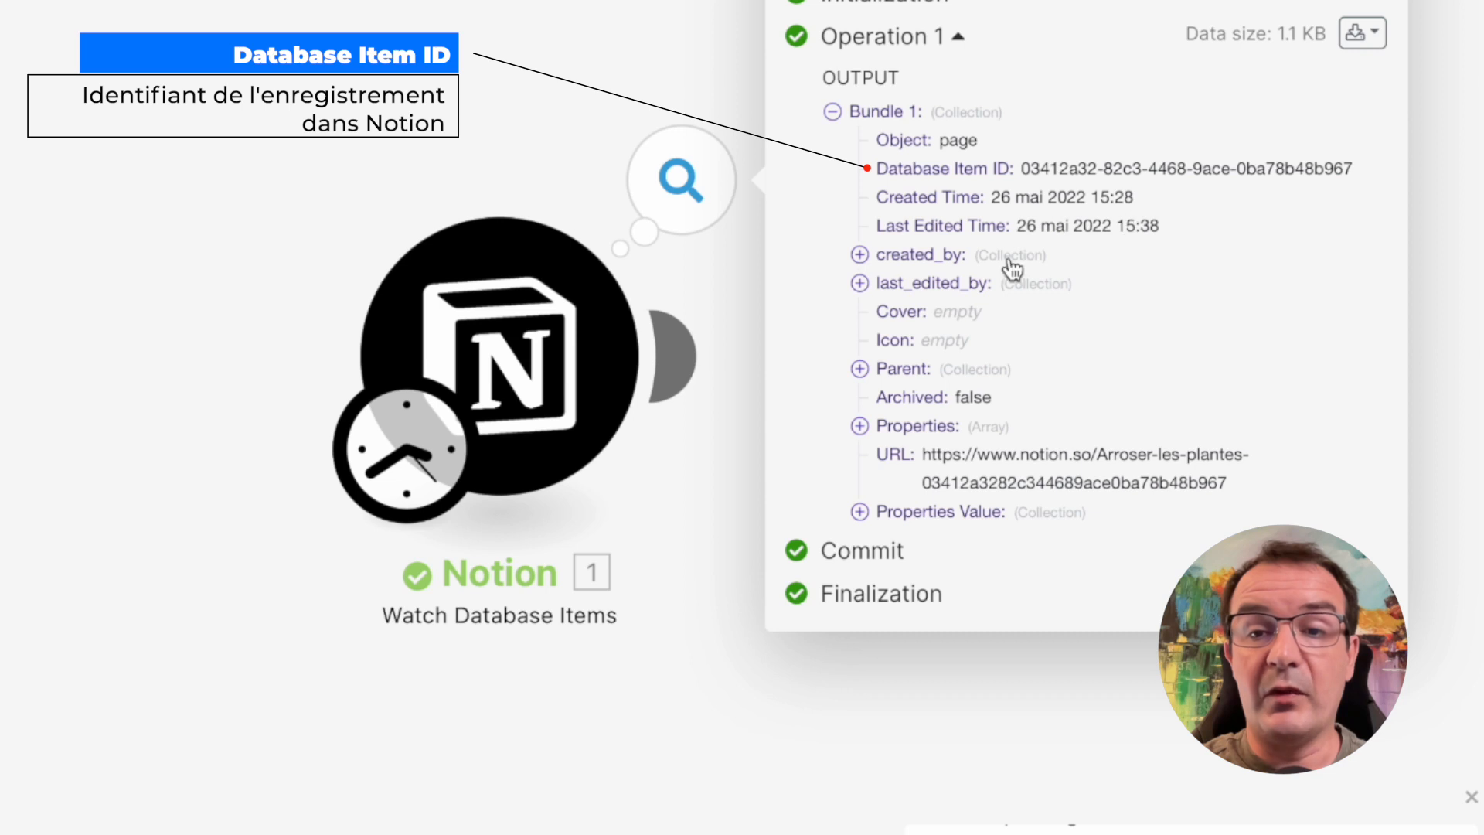
pyautogui.click(860, 257)
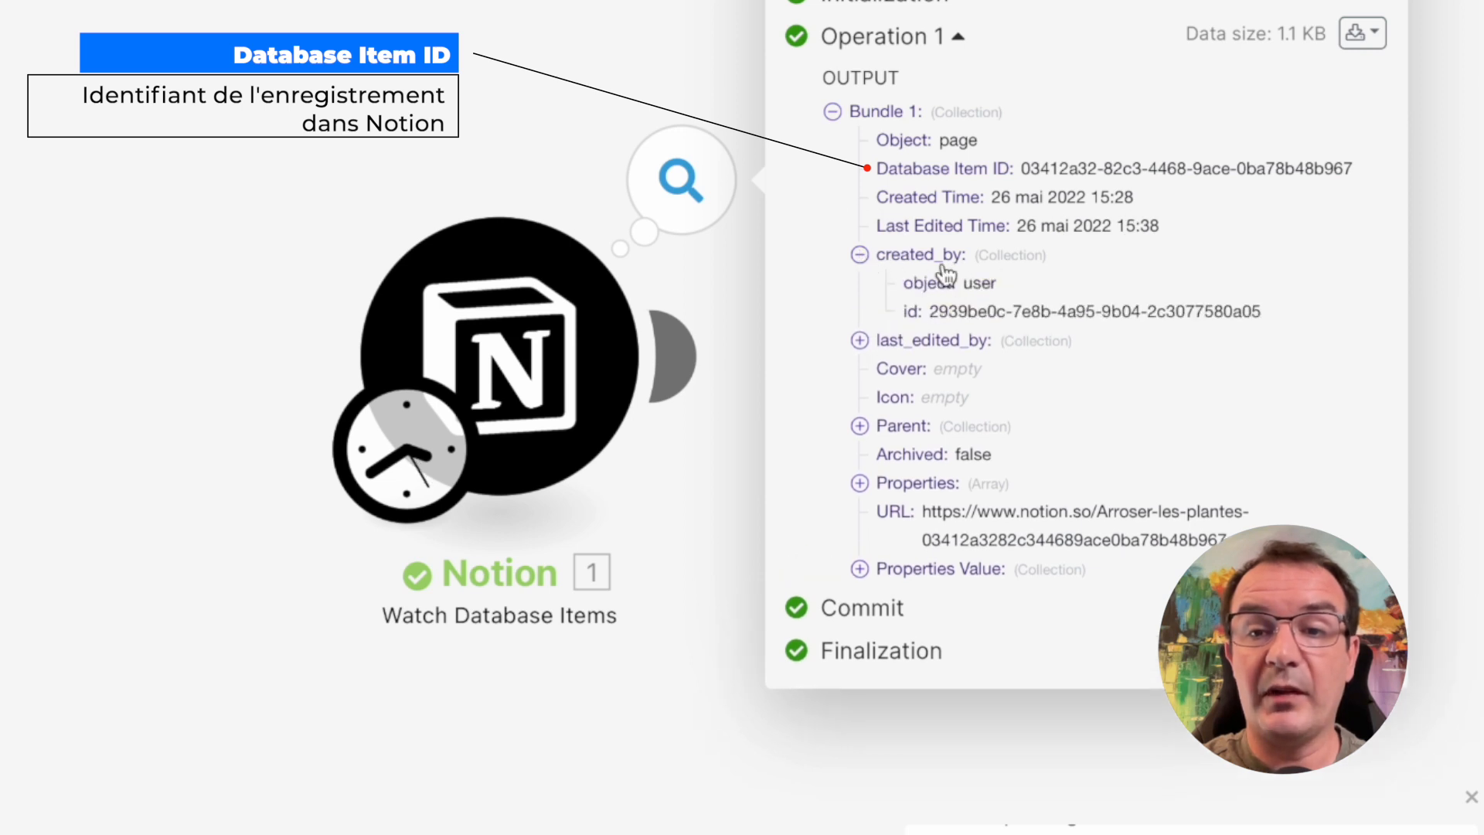
pyautogui.click(862, 259)
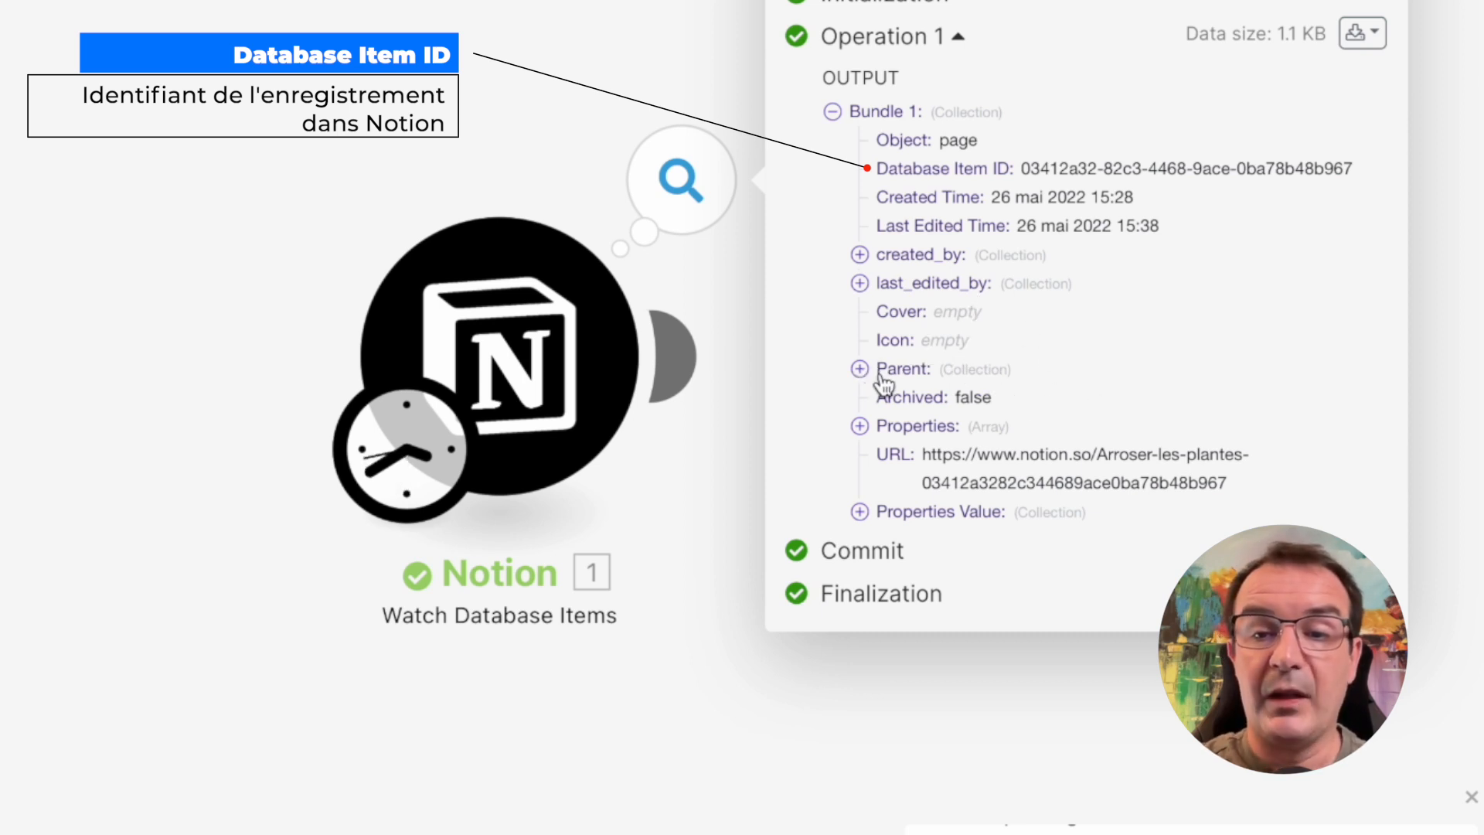
pyautogui.click(860, 513)
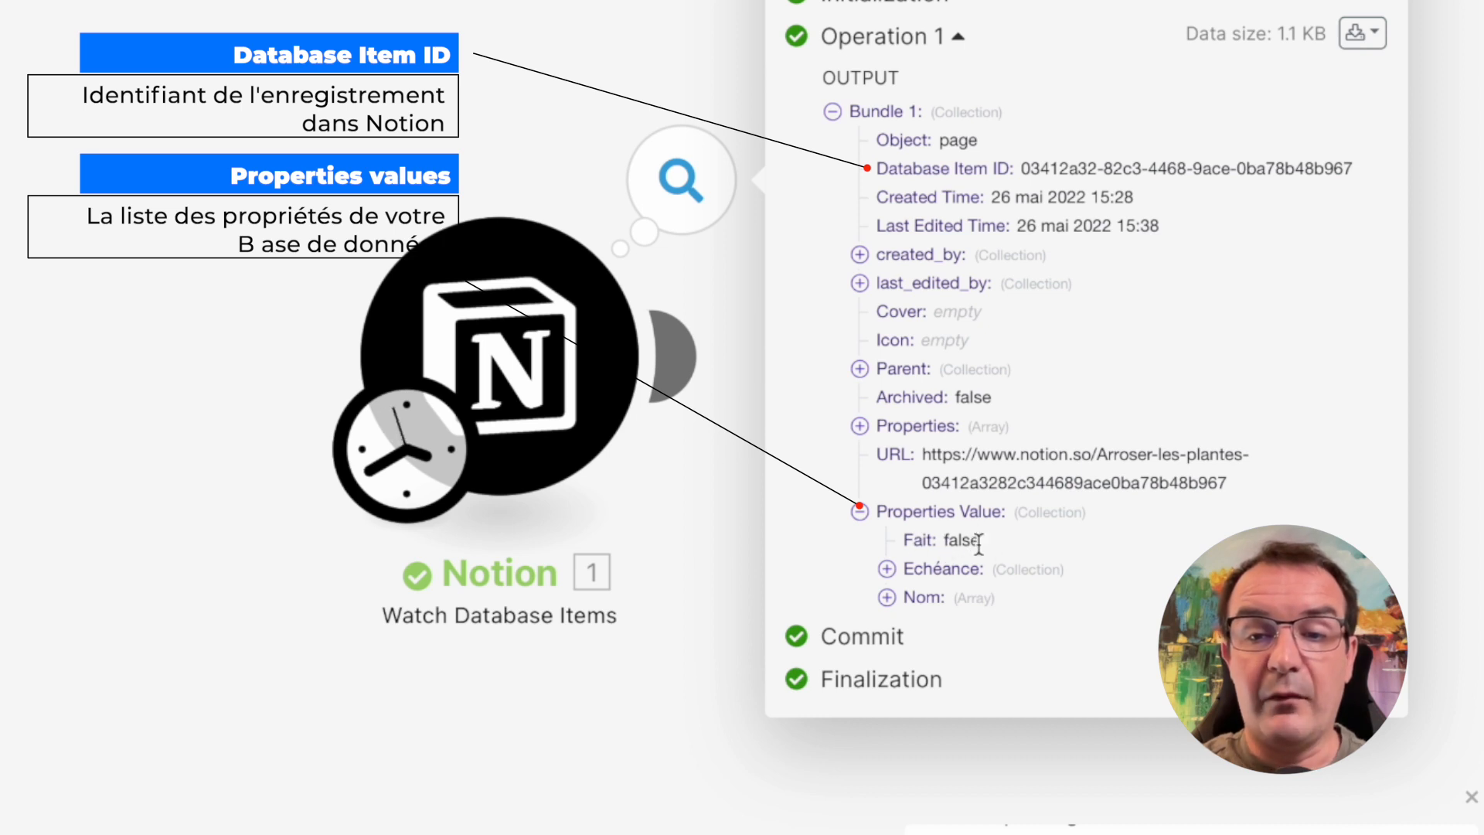
pyautogui.click(886, 570)
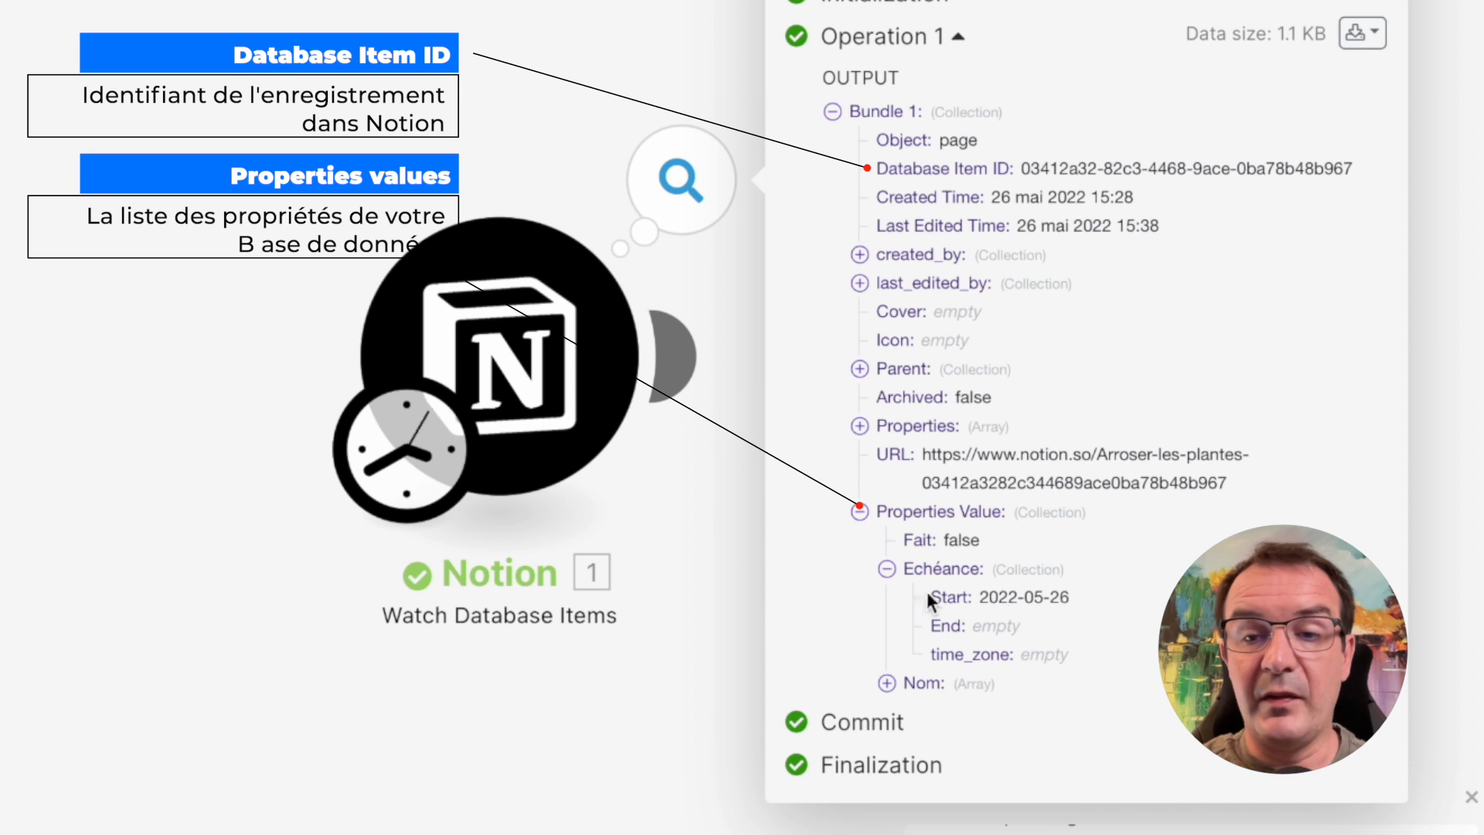
pyautogui.click(886, 569)
pyautogui.click(883, 596)
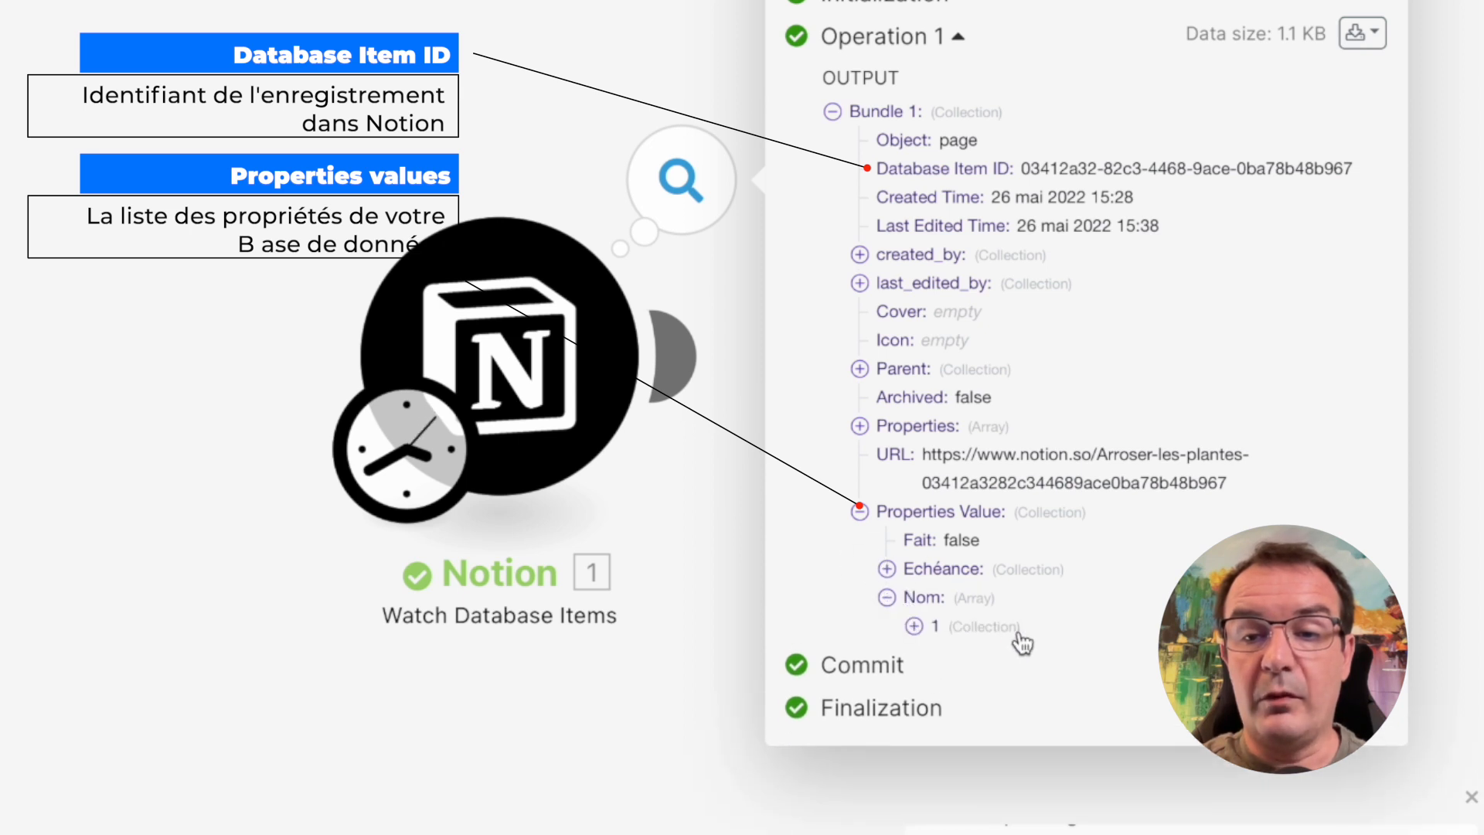
pyautogui.click(915, 626)
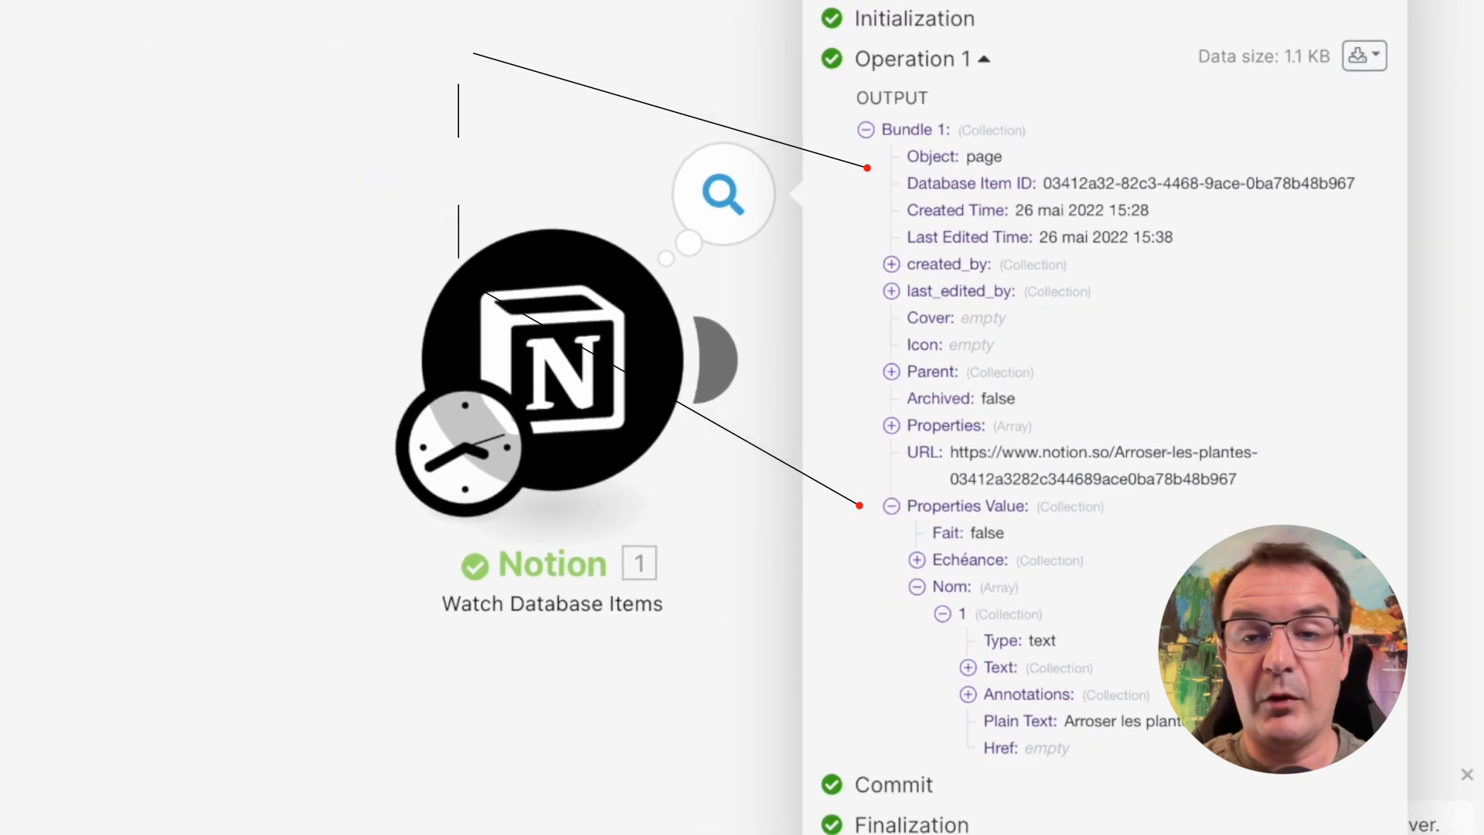
pyautogui.click(833, 643)
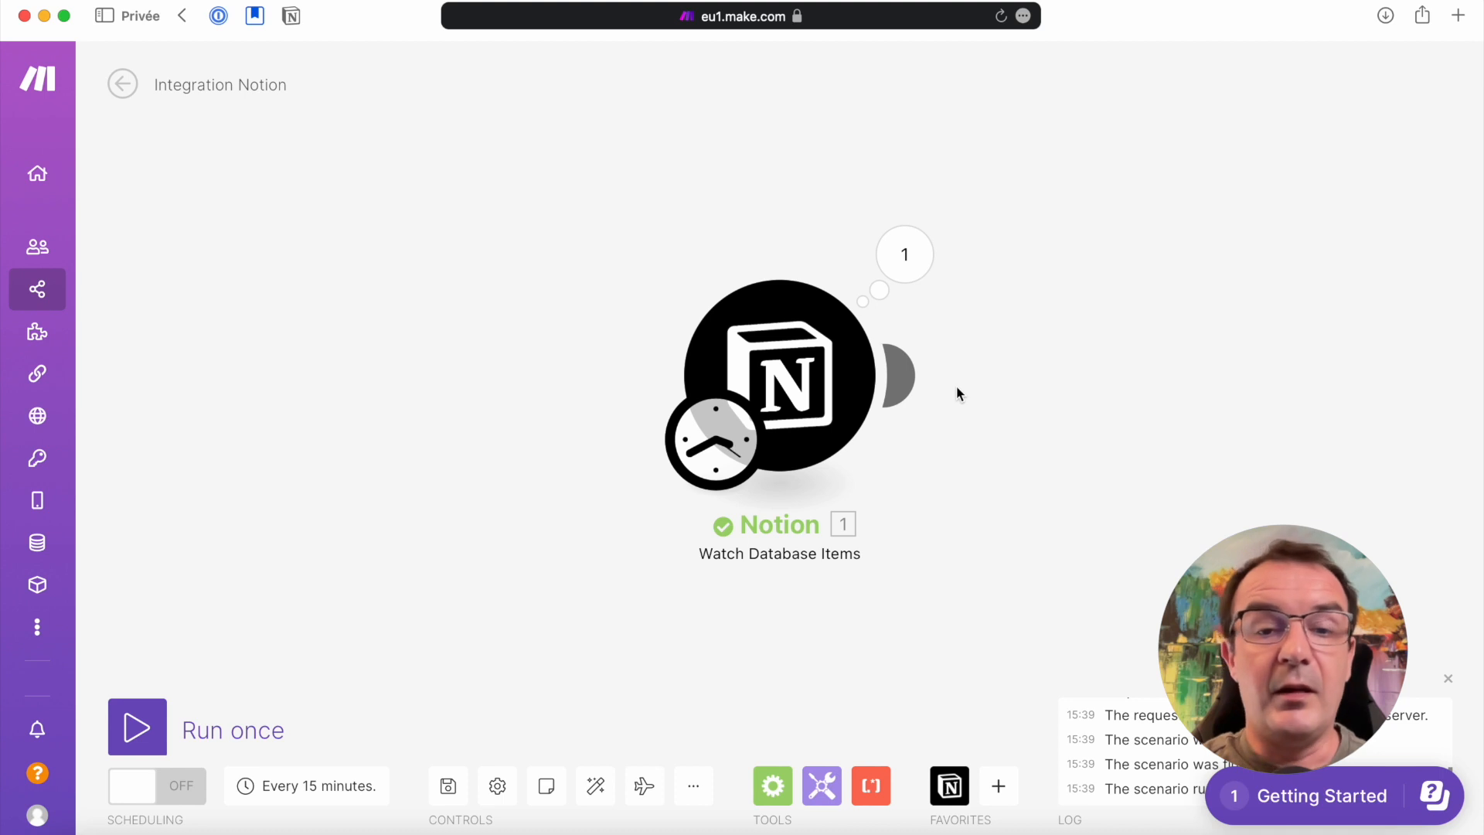
# Switch to Notion, narrow the Echéance column of Todolist (sandbox), and add a Sélection property named Périodicité
pyautogui.press('super+Tab')
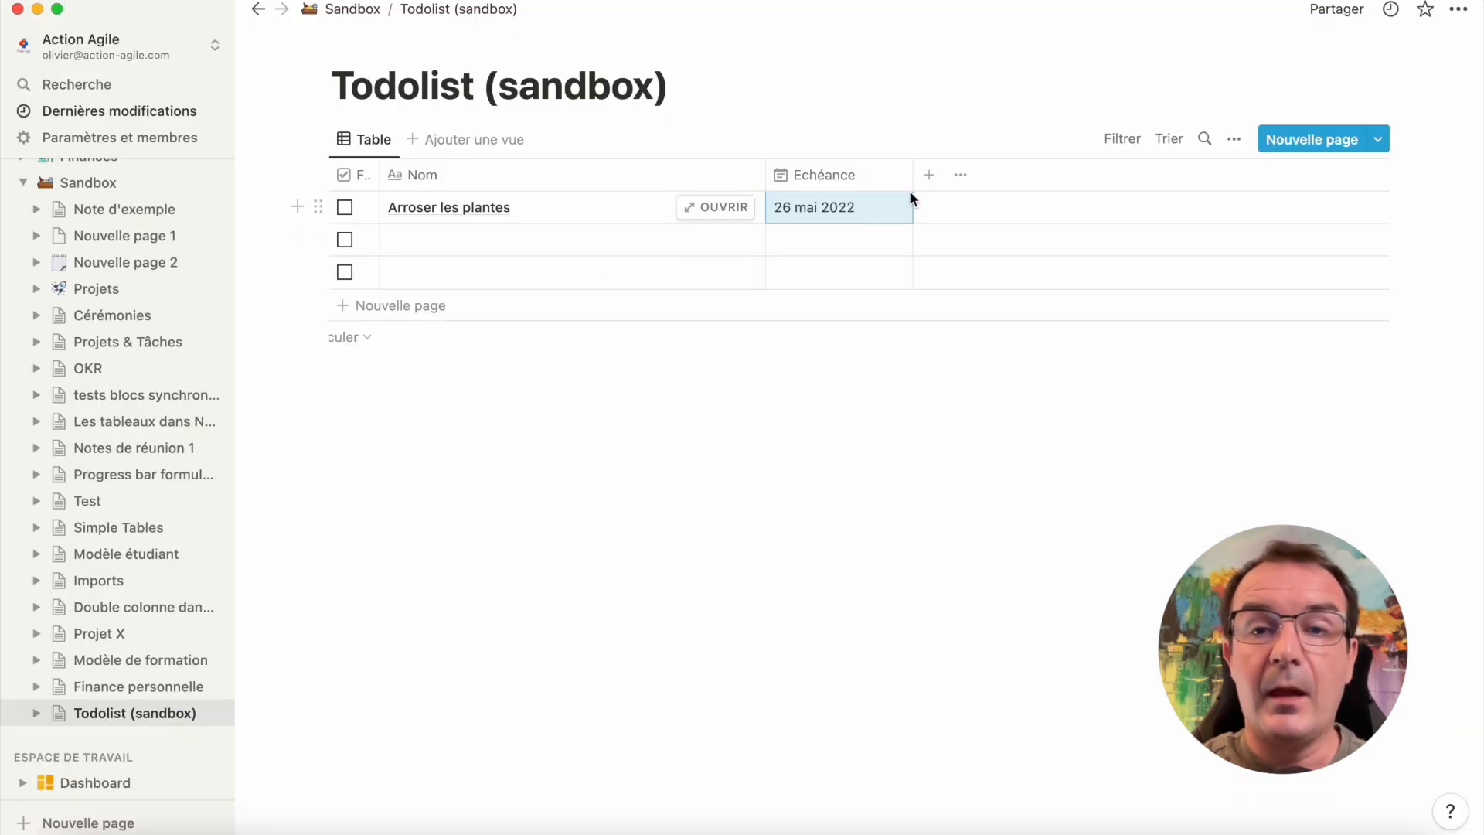
pyautogui.moveTo(912, 176); pyautogui.dragTo(884, 177)
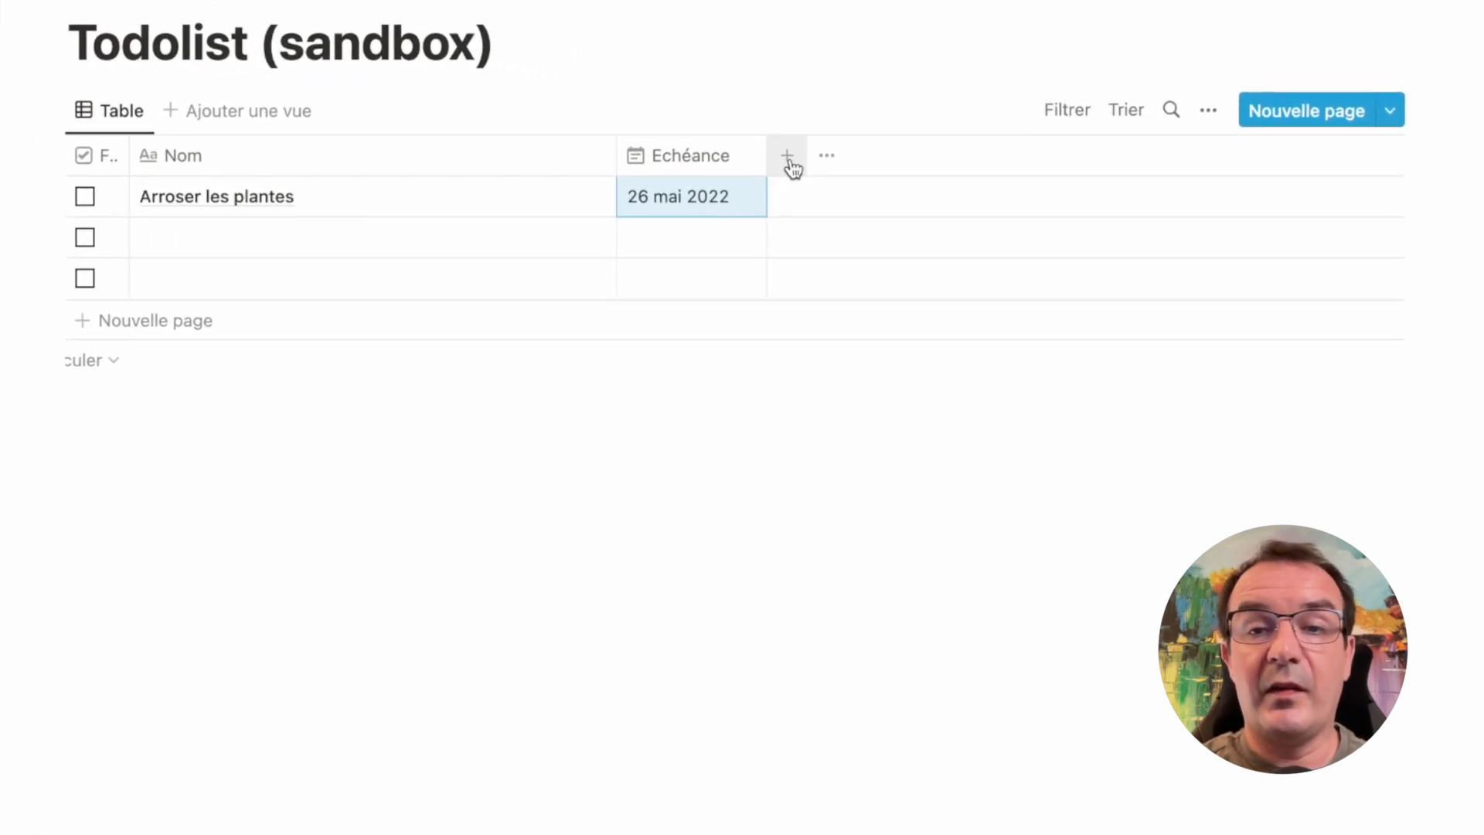
pyautogui.click(790, 161)
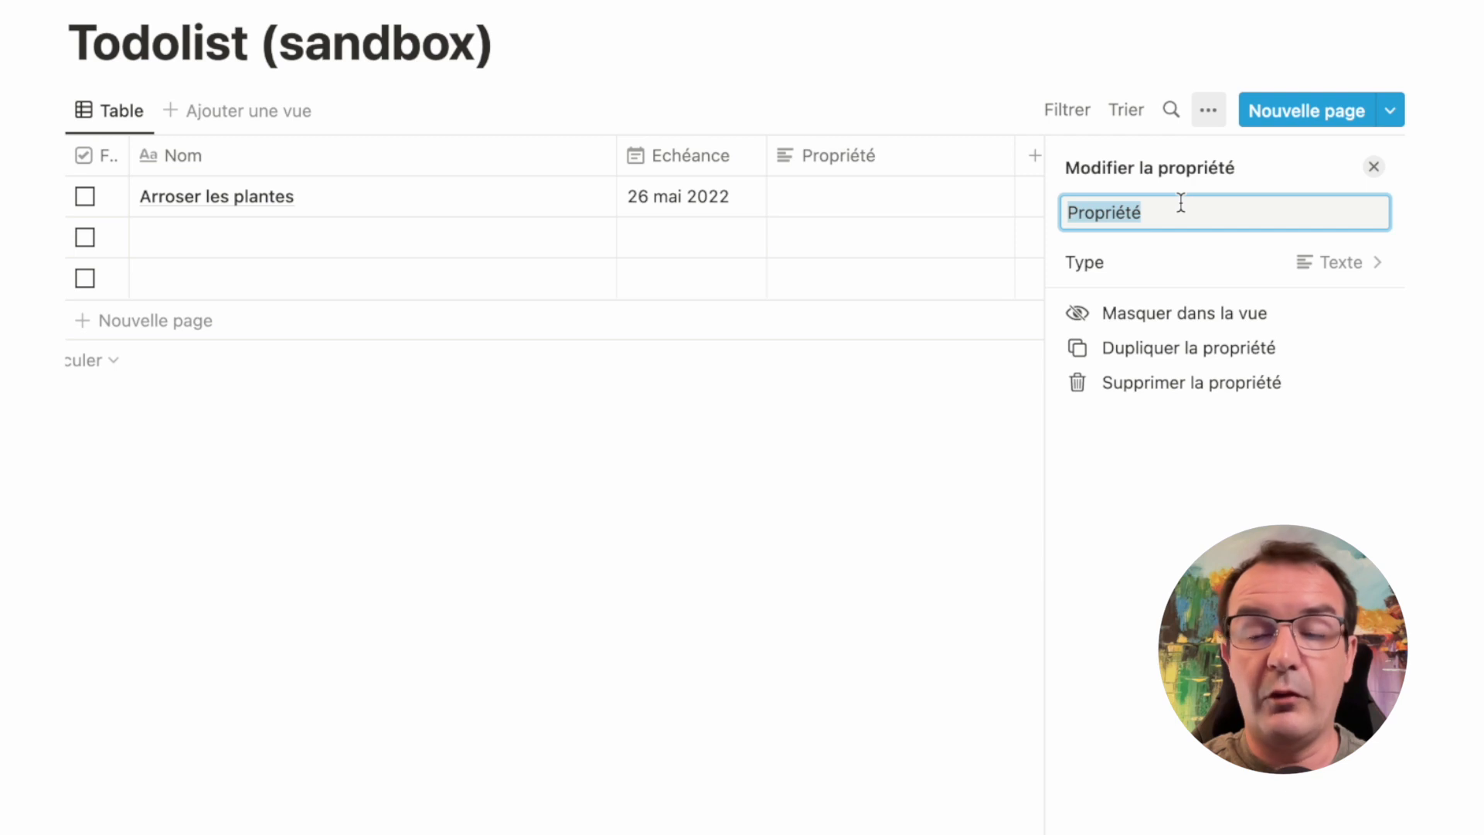
pyautogui.write('Périodici')
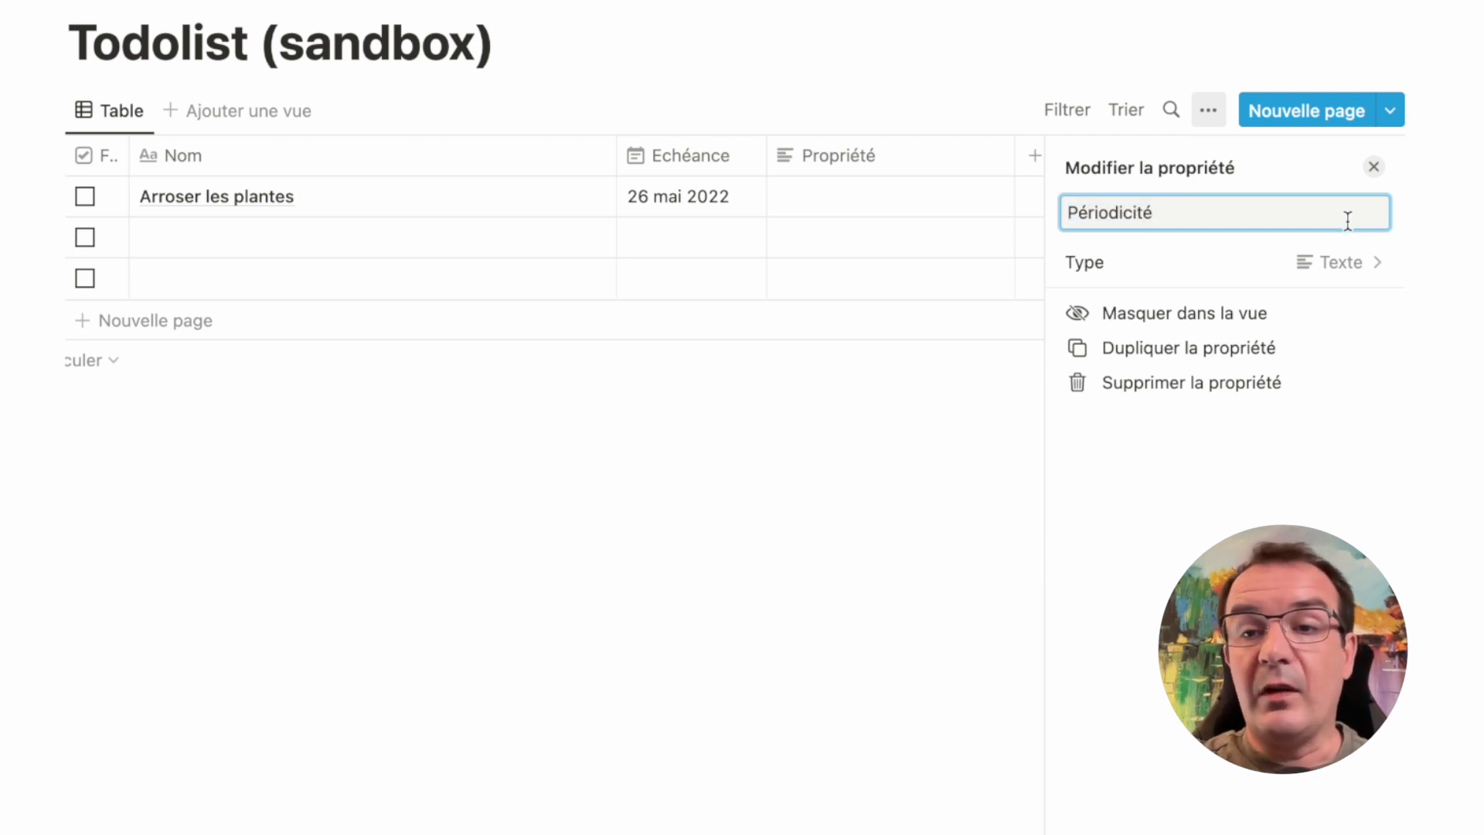
pyautogui.click(1341, 262)
pyautogui.click(1126, 428)
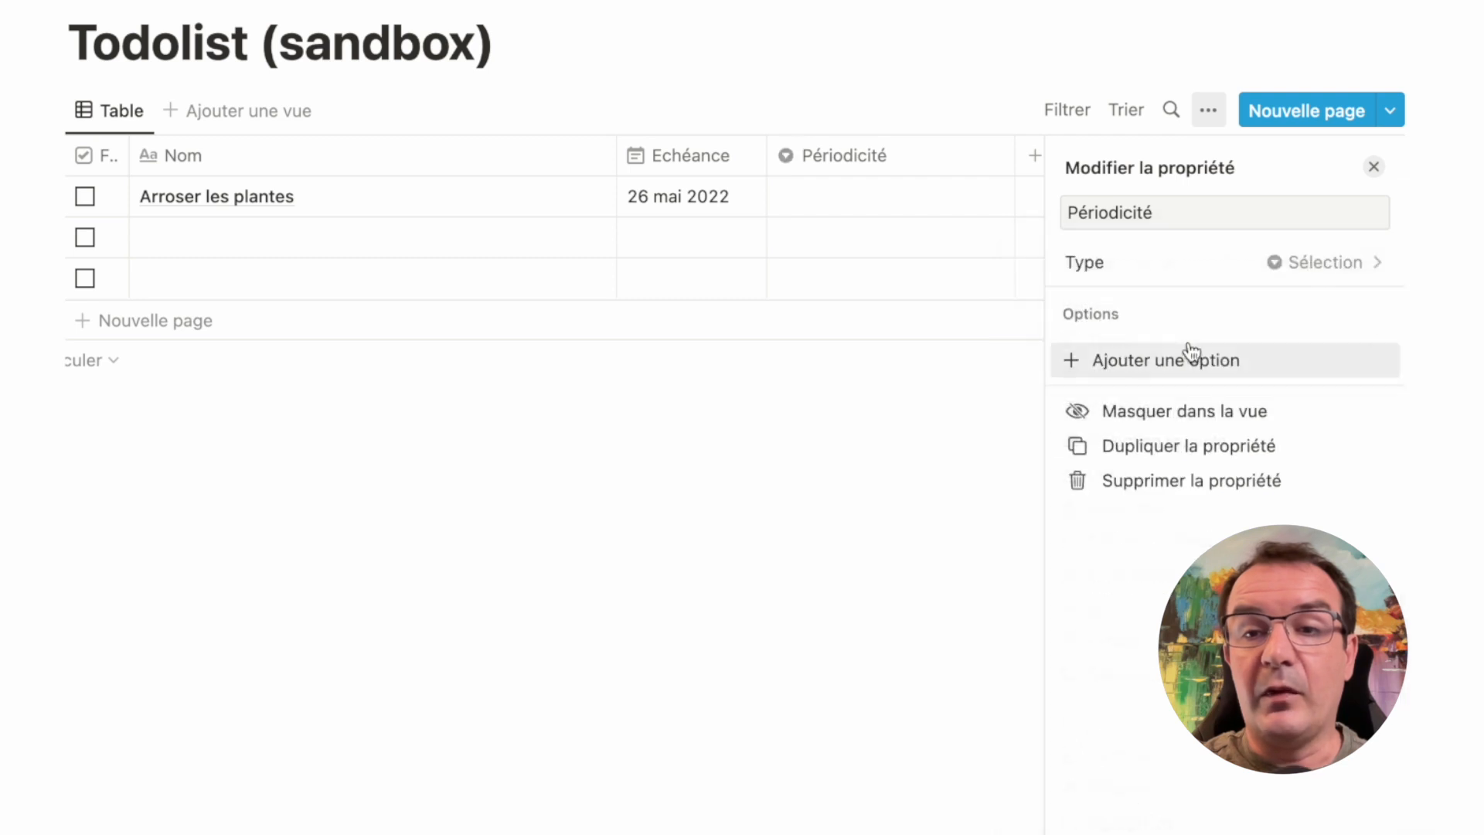
# Give the Périodicité property the options days, weeks and months, and narrow its column
pyautogui.click(1147, 361)
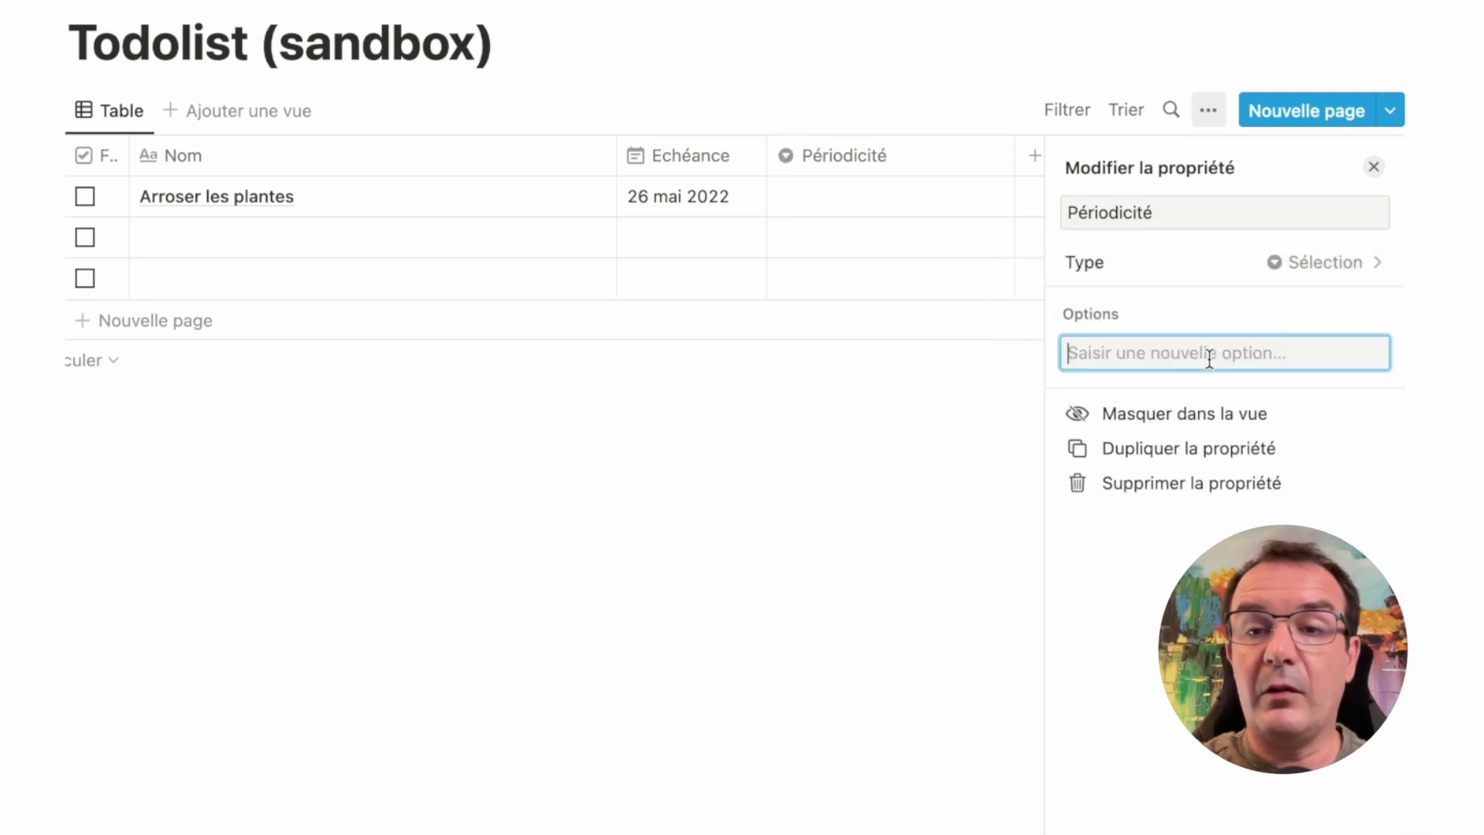
pyautogui.write('days')
pyautogui.press('Return')
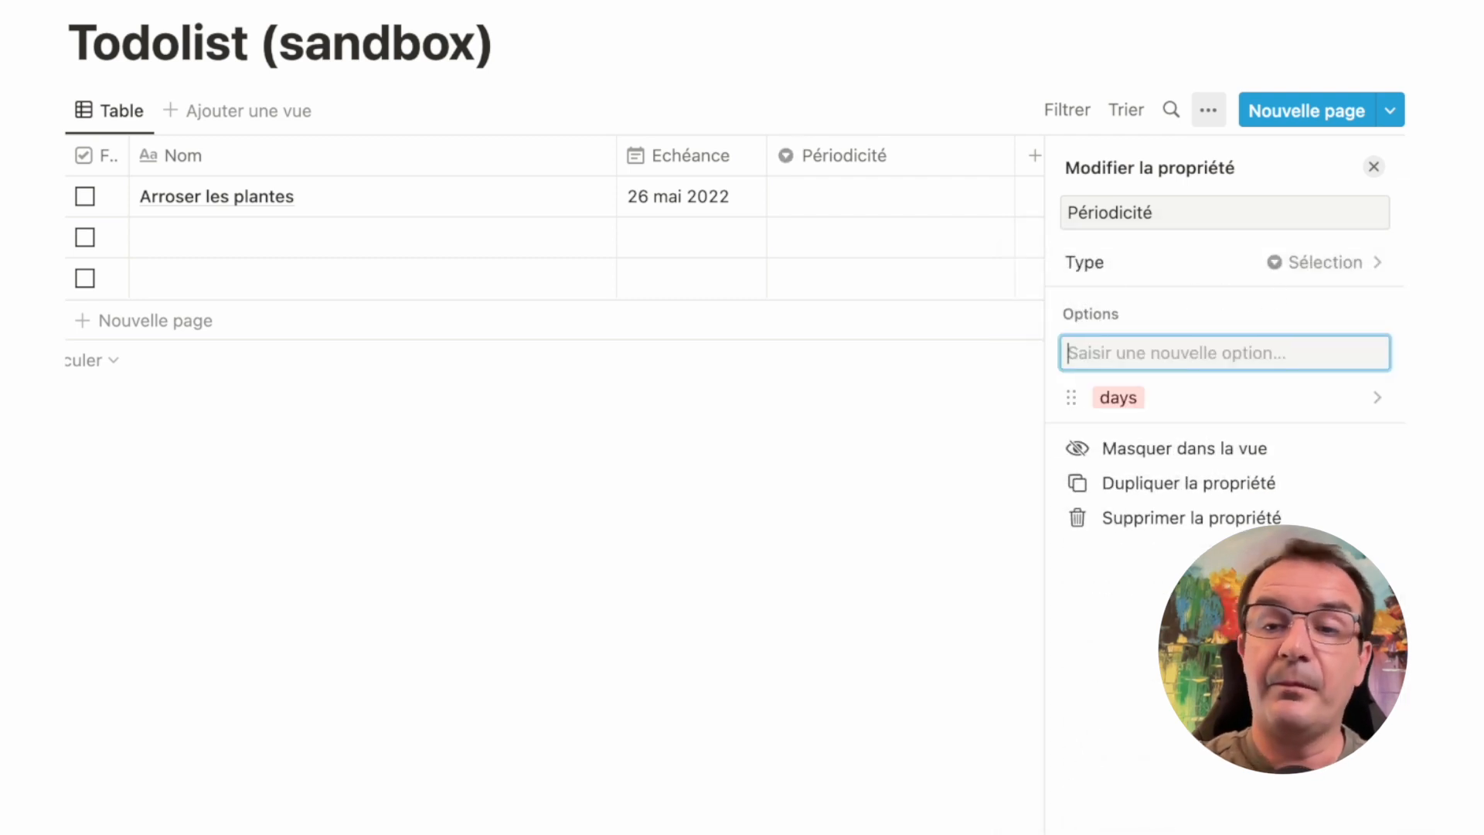
pyautogui.write('weeks')
pyautogui.press('Return')
pyautogui.write('months')
pyautogui.press('Return')
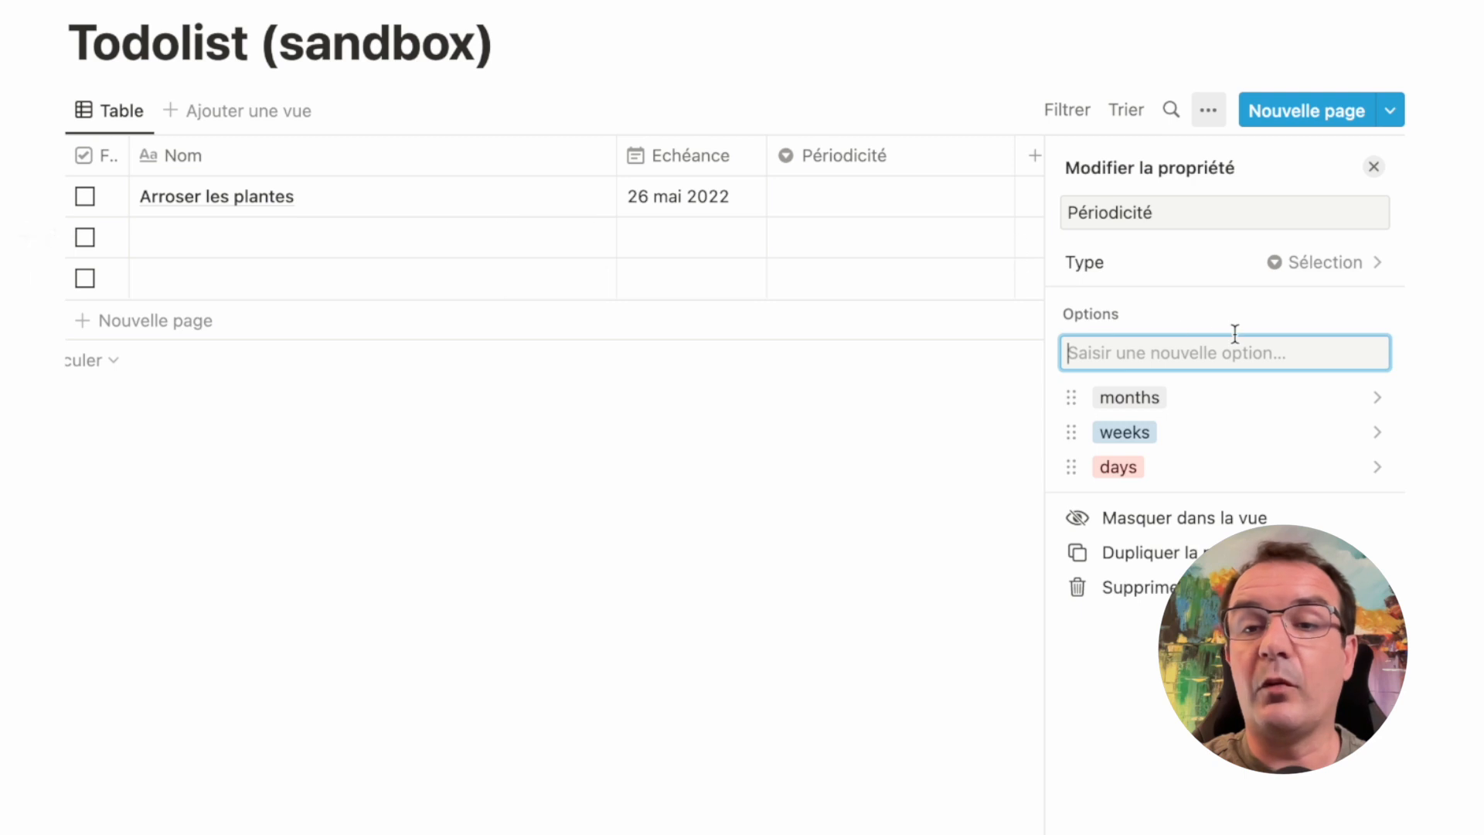
pyautogui.click(1375, 172)
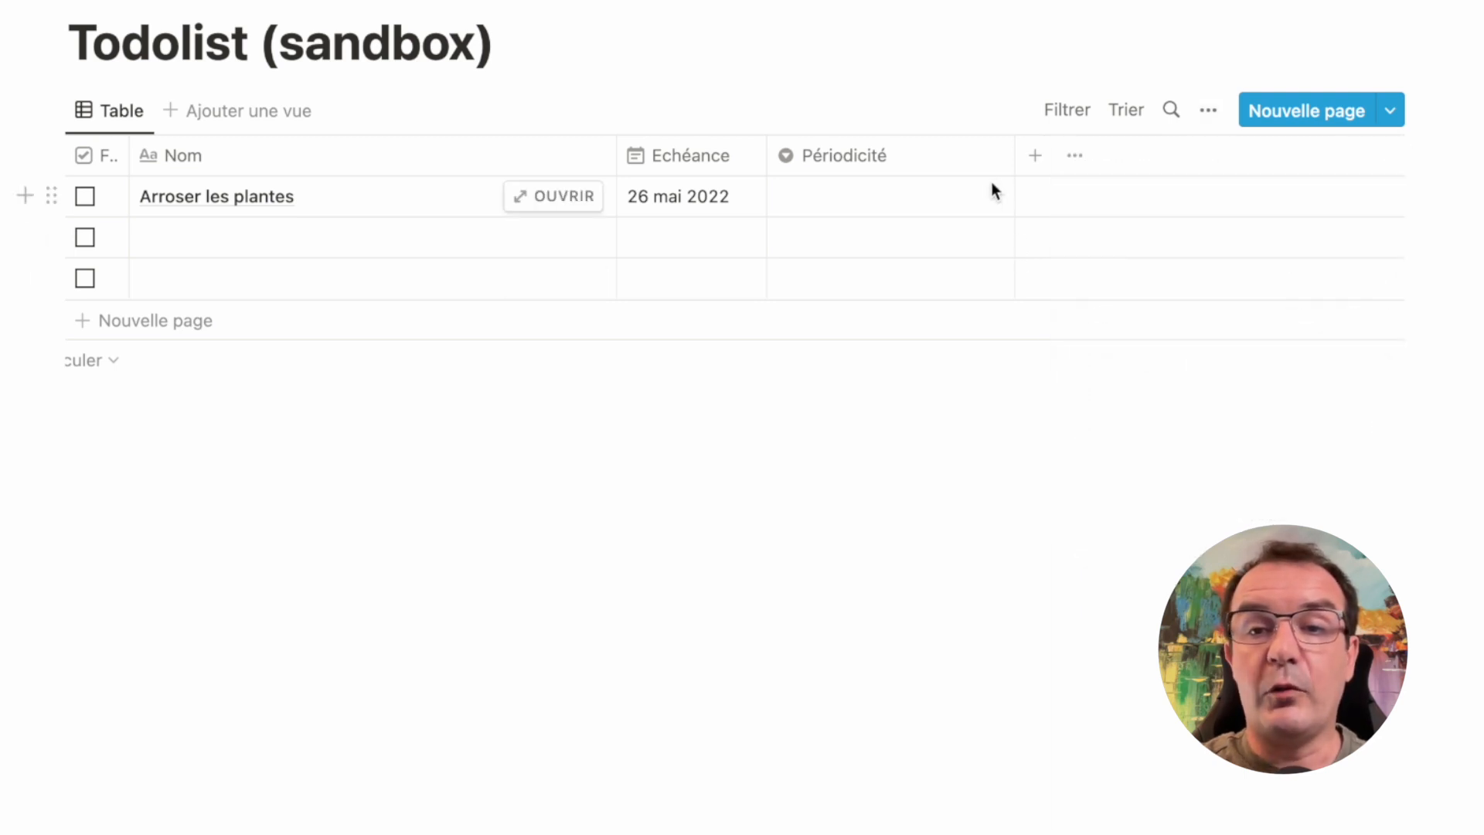
pyautogui.moveTo(1013, 157); pyautogui.dragTo(915, 159)
# Add a Nombre property named Intervalle to the Todolist (sandbox) table
pyautogui.click(933, 156)
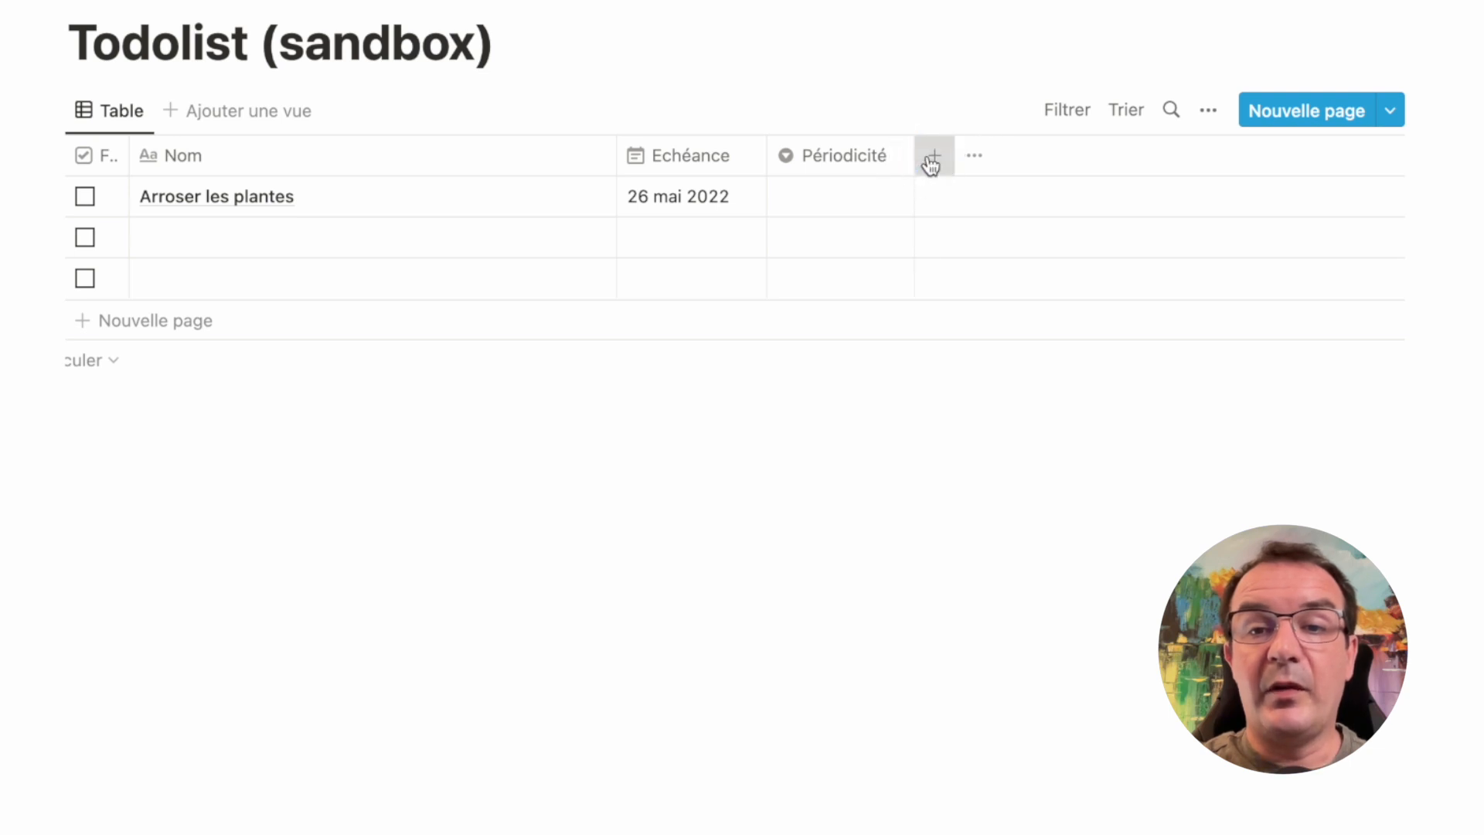
pyautogui.write('Intervalle')
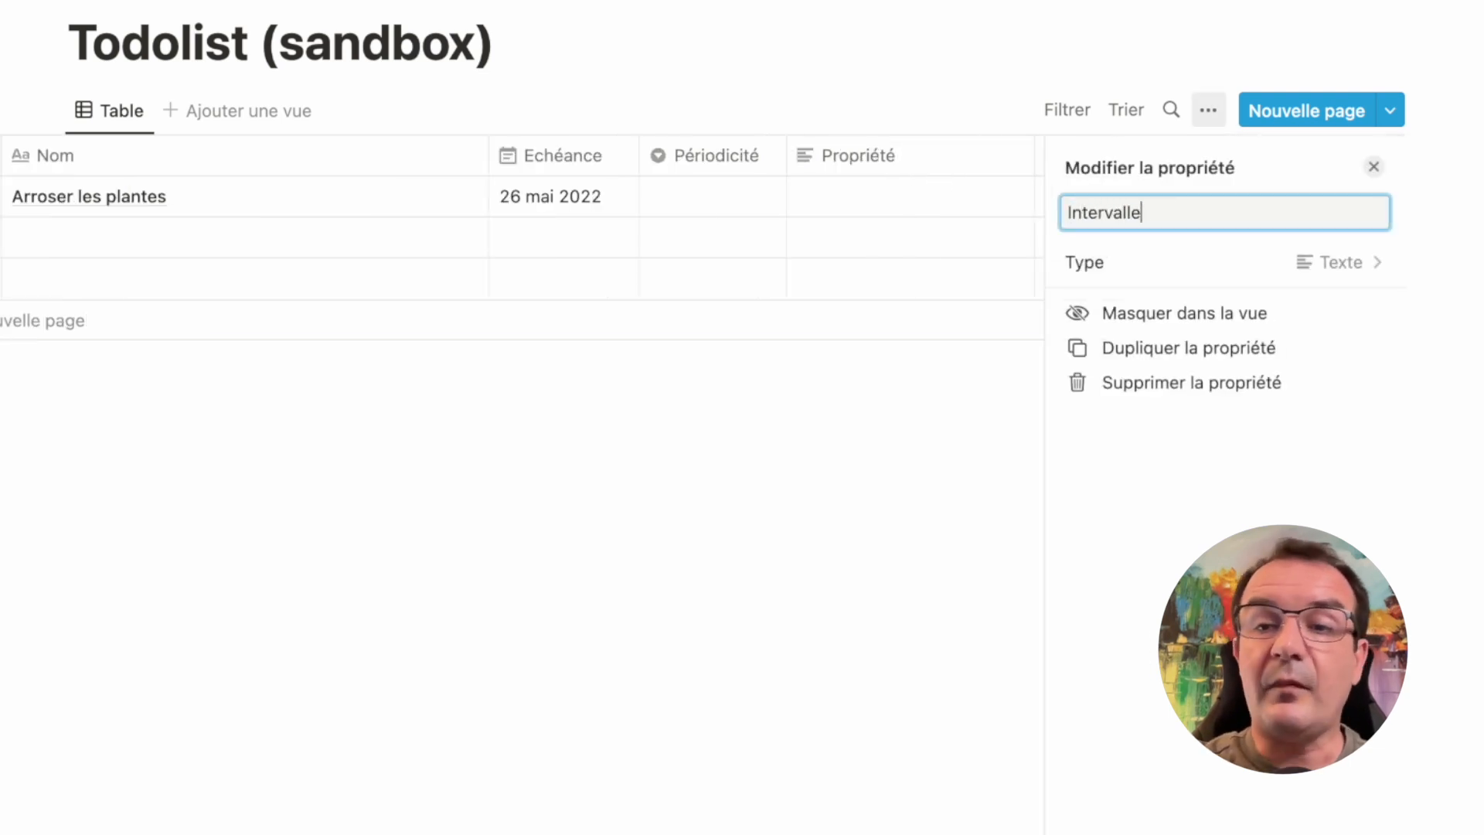
pyautogui.click(1259, 268)
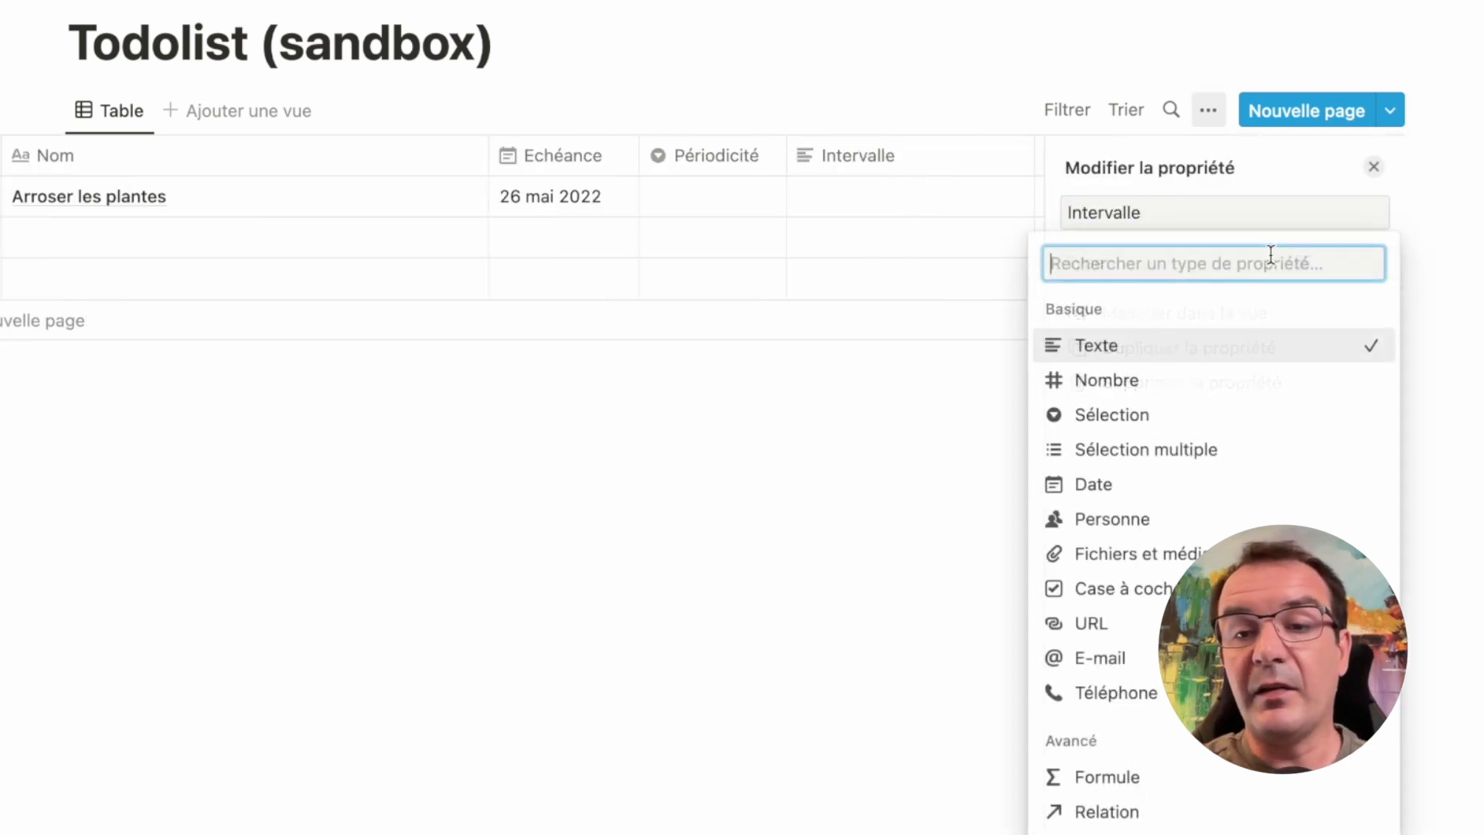
pyautogui.click(1142, 394)
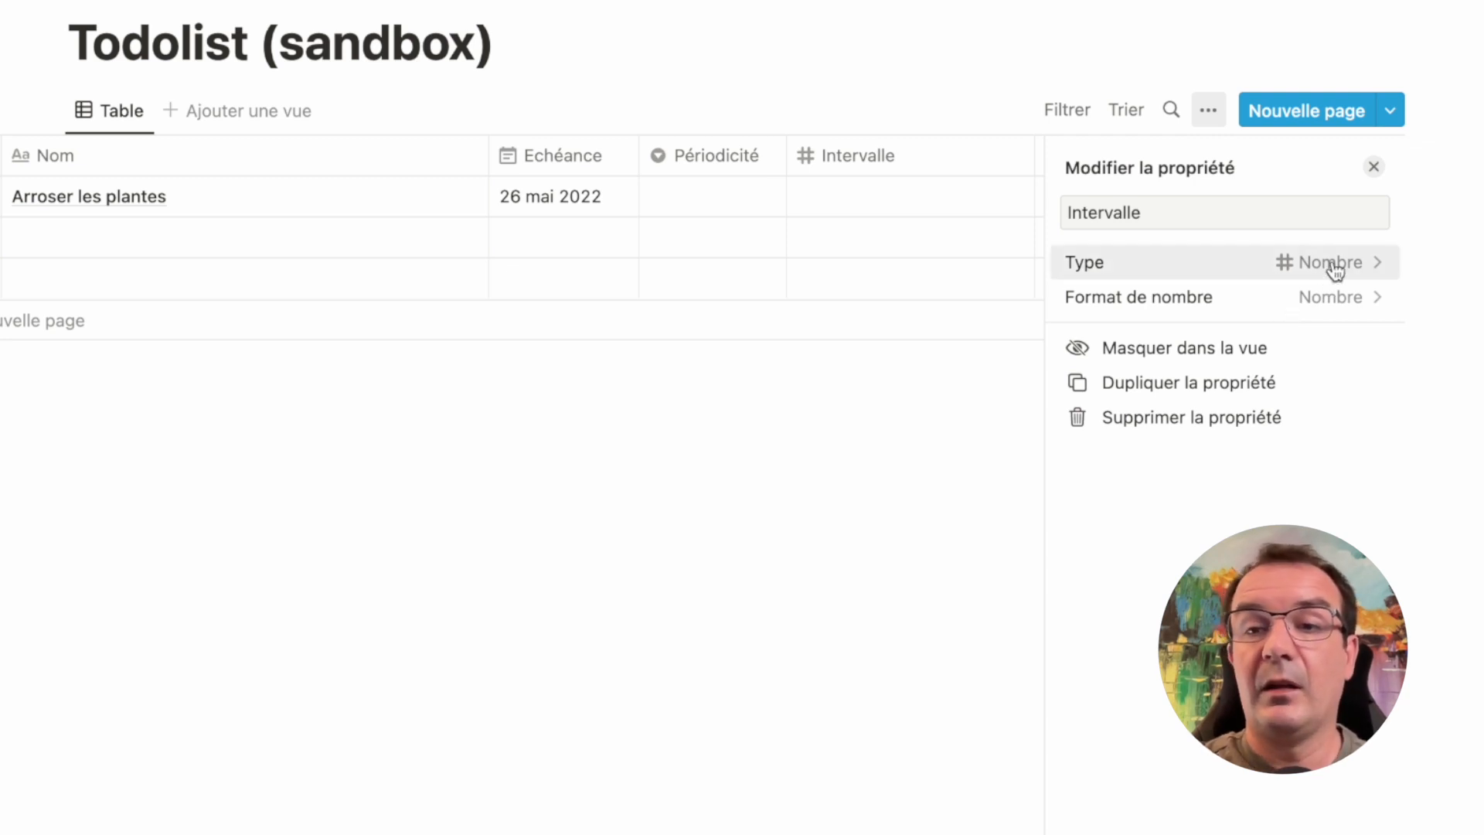
pyautogui.click(1373, 166)
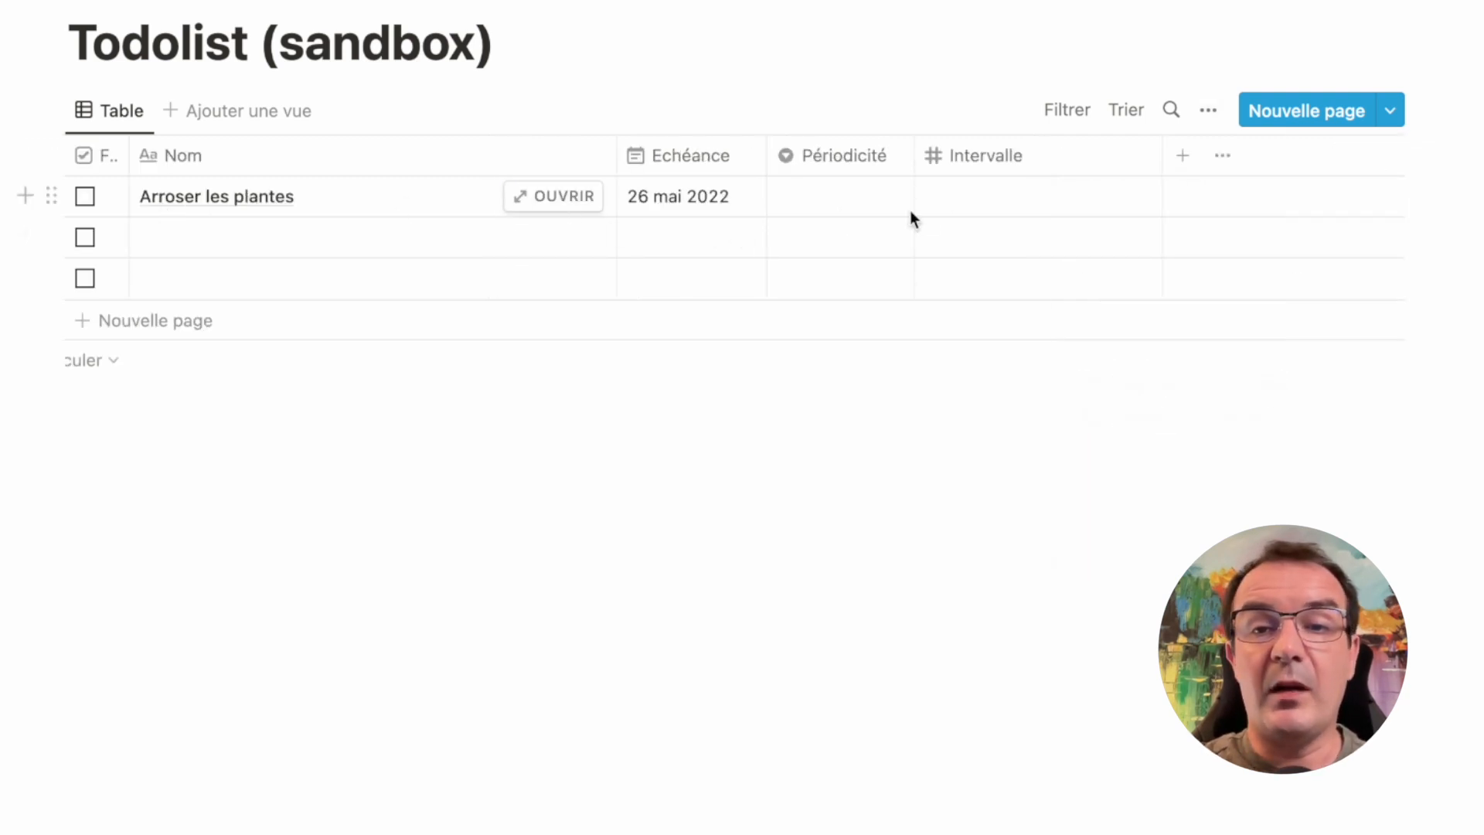
# Set the Arroser les plantes item's Périodicité to days and Intervalle to 3, and narrow both columns
pyautogui.click(877, 200)
pyautogui.click(847, 346)
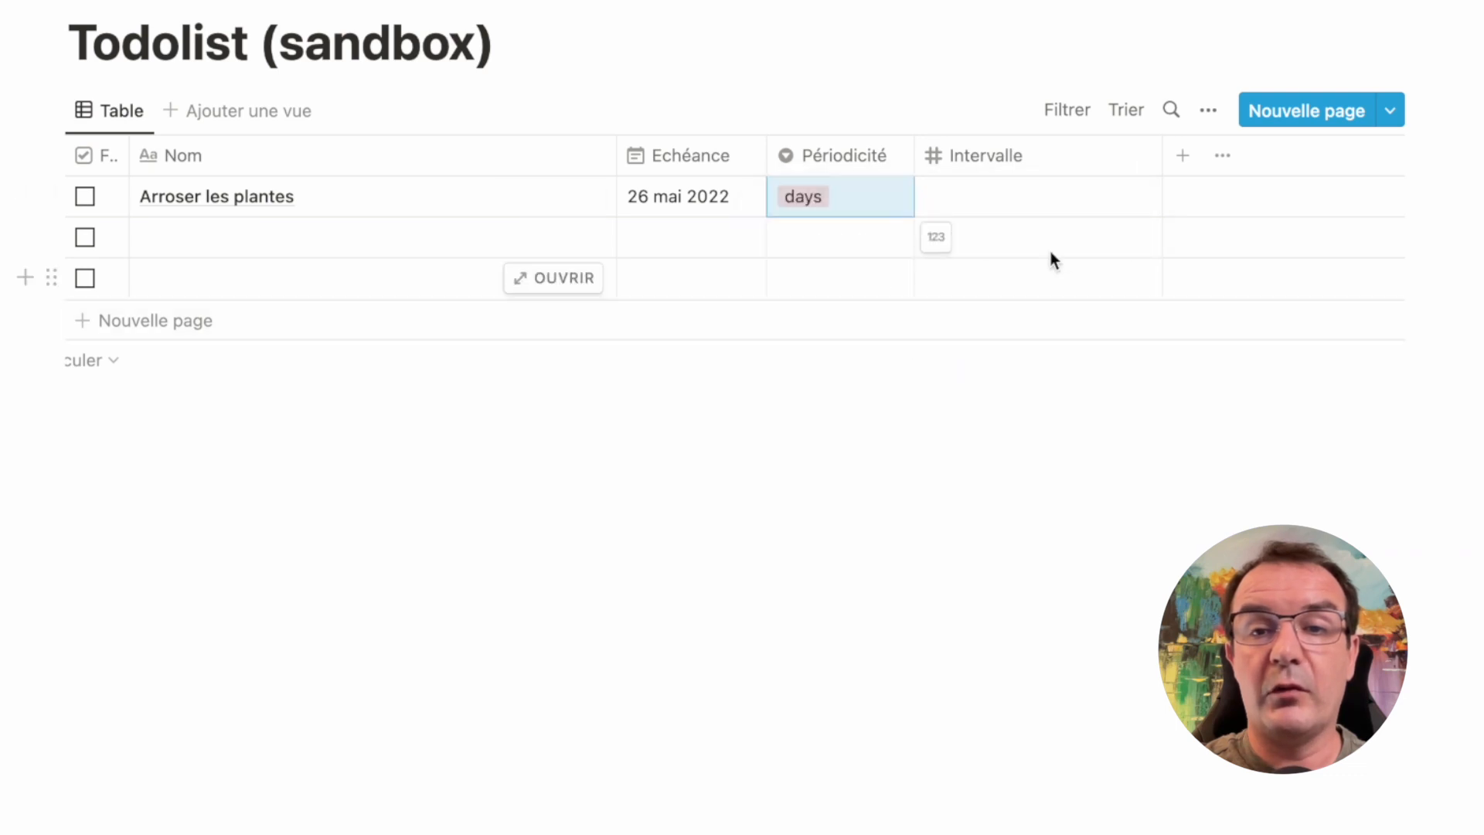
pyautogui.click(996, 201)
pyautogui.write('3')
pyautogui.press('Return')
pyautogui.moveTo(1161, 163); pyautogui.dragTo(997, 180)
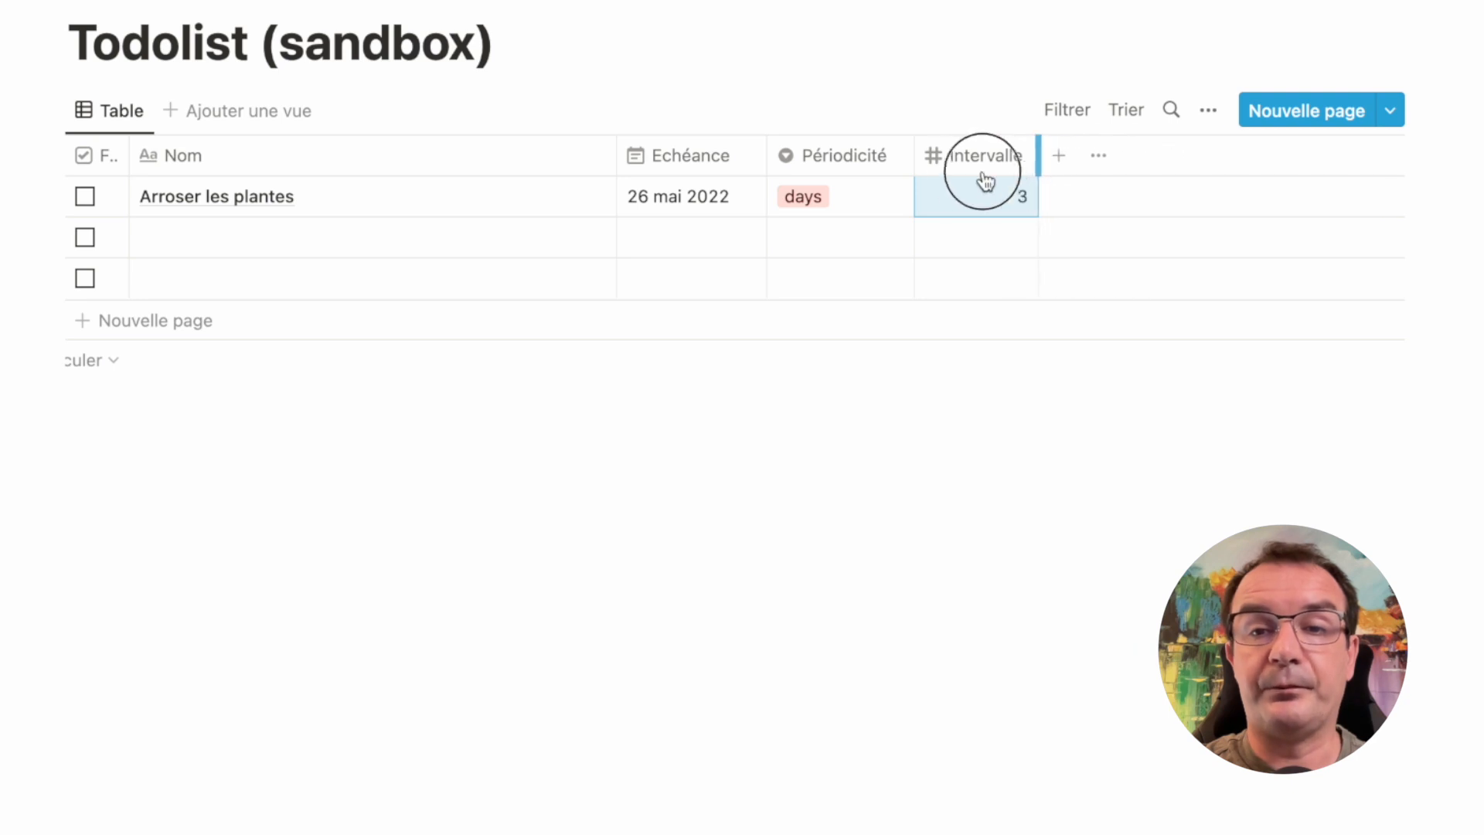
pyautogui.moveTo(913, 156)
pyautogui.mouseDown()
pyautogui.moveTo(868, 160)
pyautogui.moveTo(888, 159)
pyautogui.mouseUp()
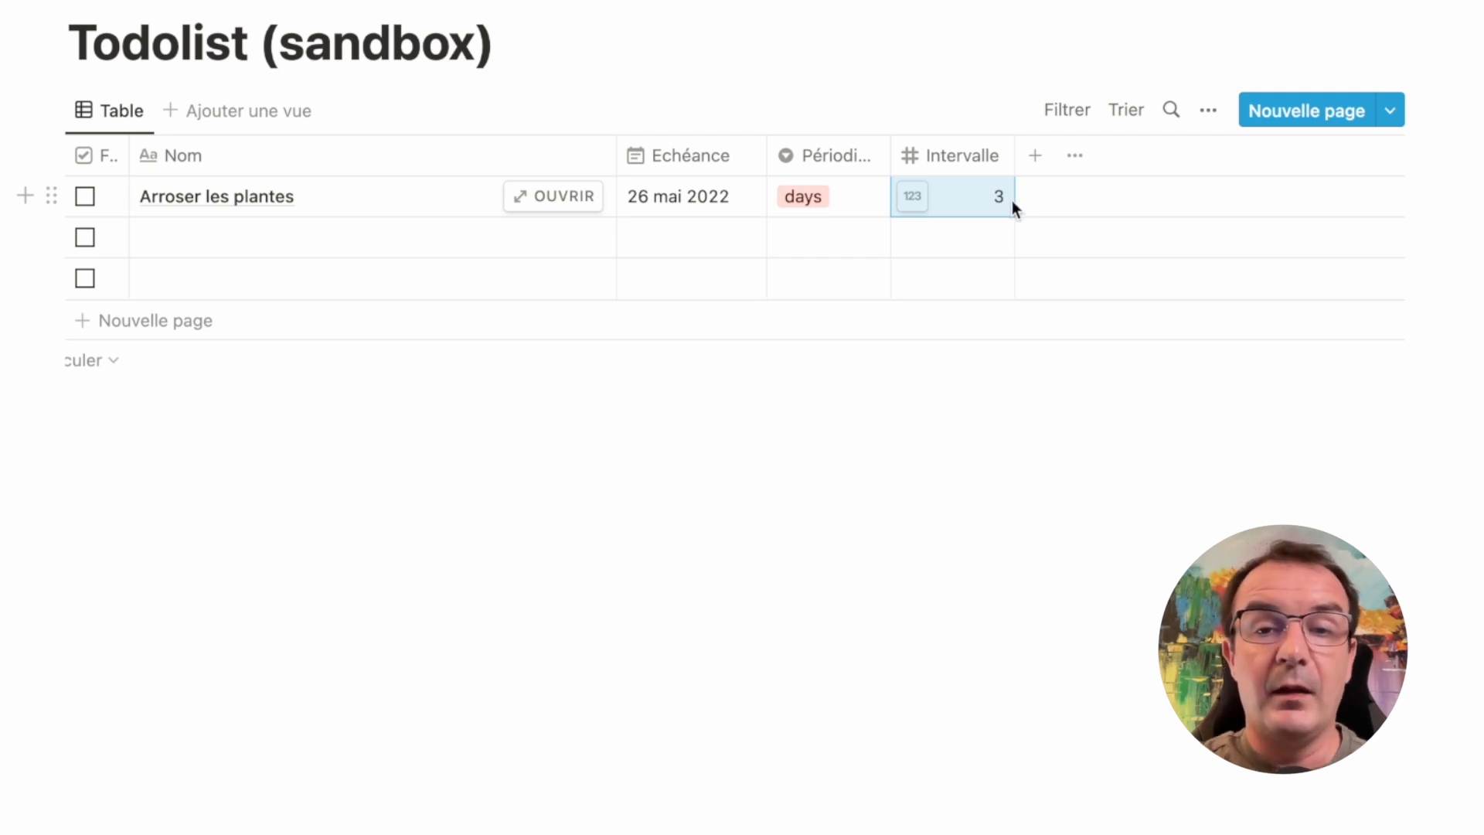
# Add a Formule property named Next Occurence to the Todolist (sandbox) table
pyautogui.click(1035, 156)
pyautogui.click(1306, 262)
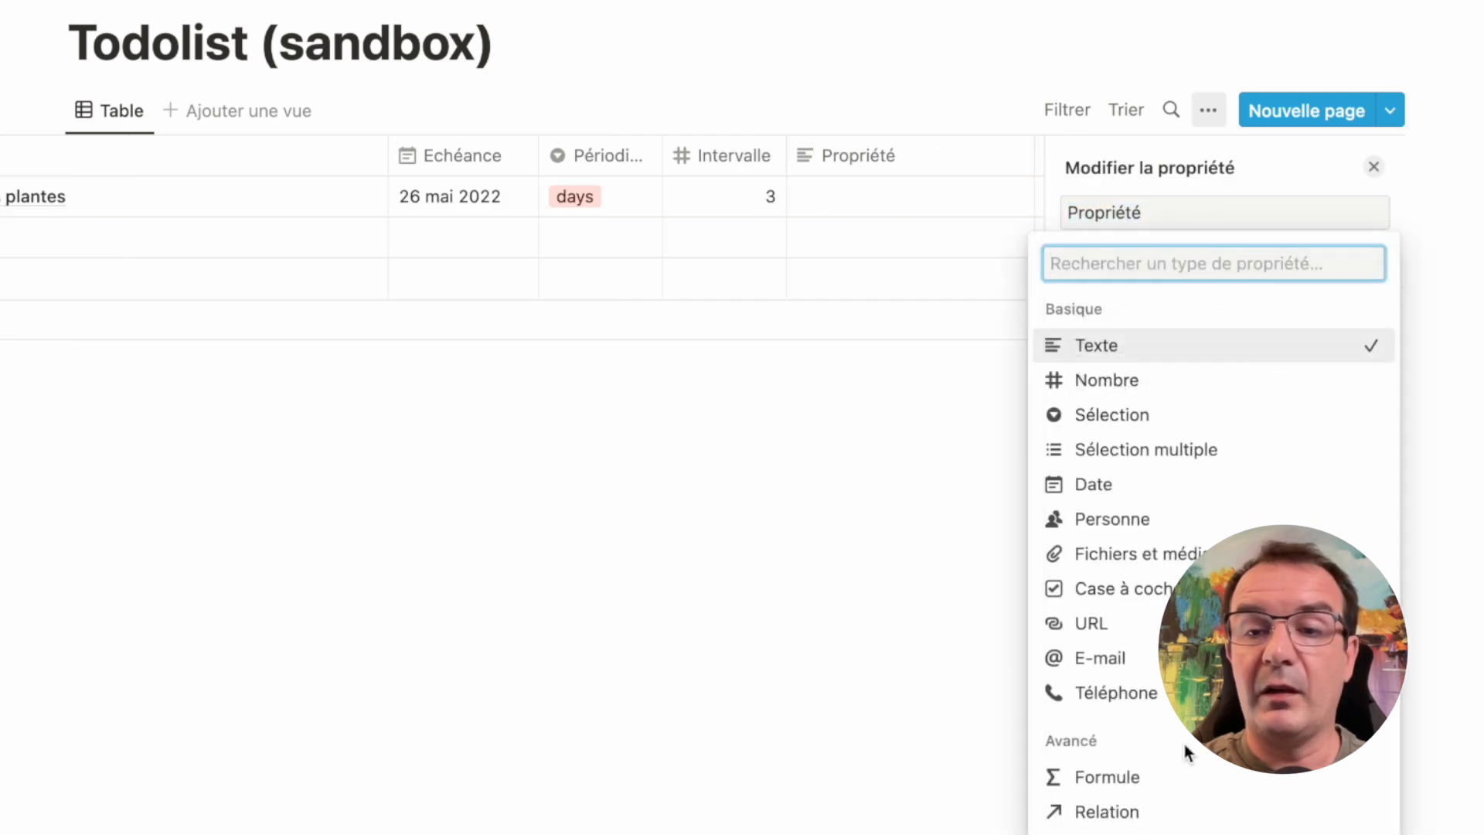
pyautogui.click(1130, 788)
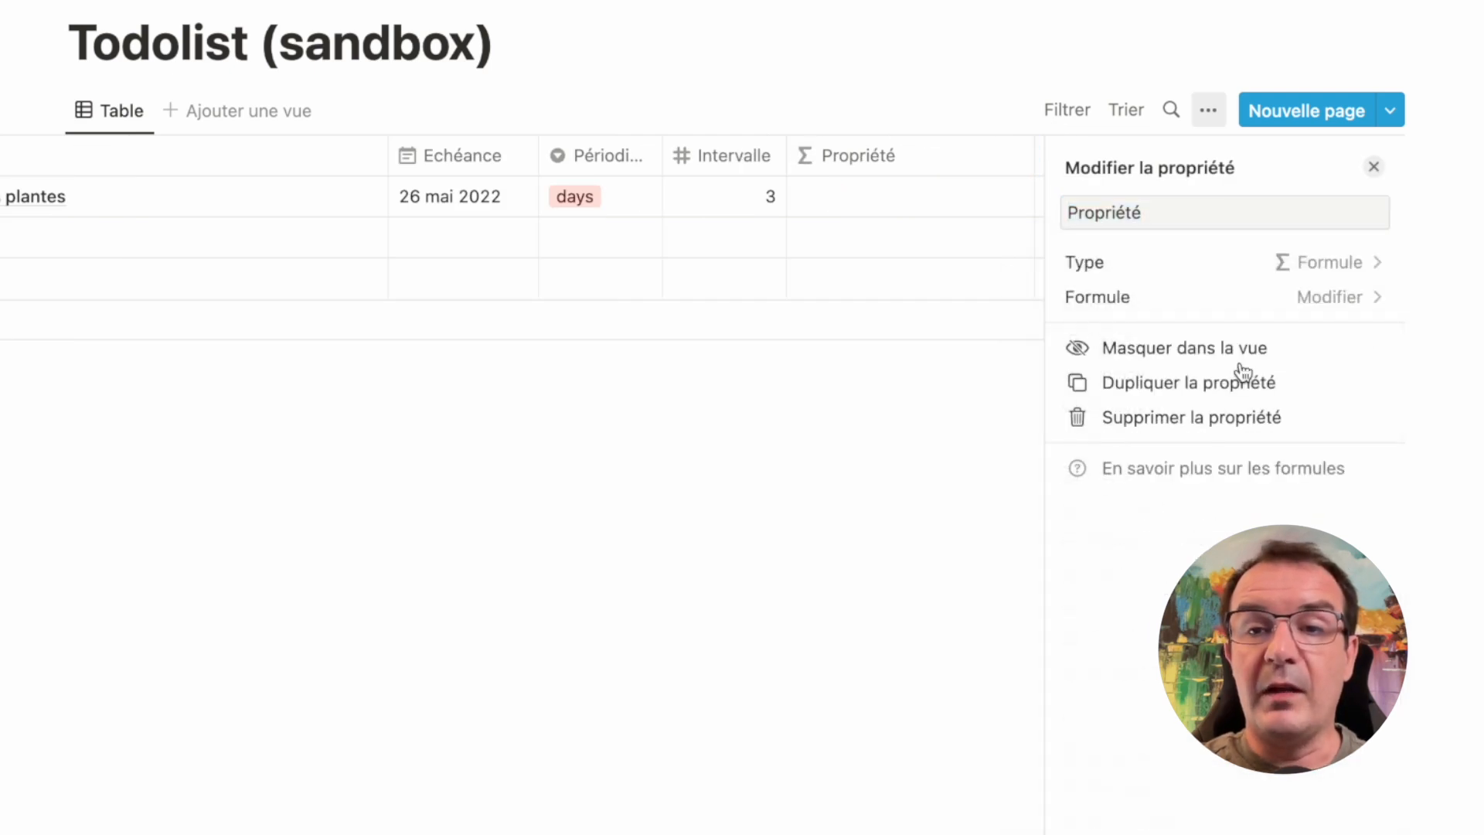
pyautogui.doubleClick(1150, 211)
pyautogui.write('Next Occurence')
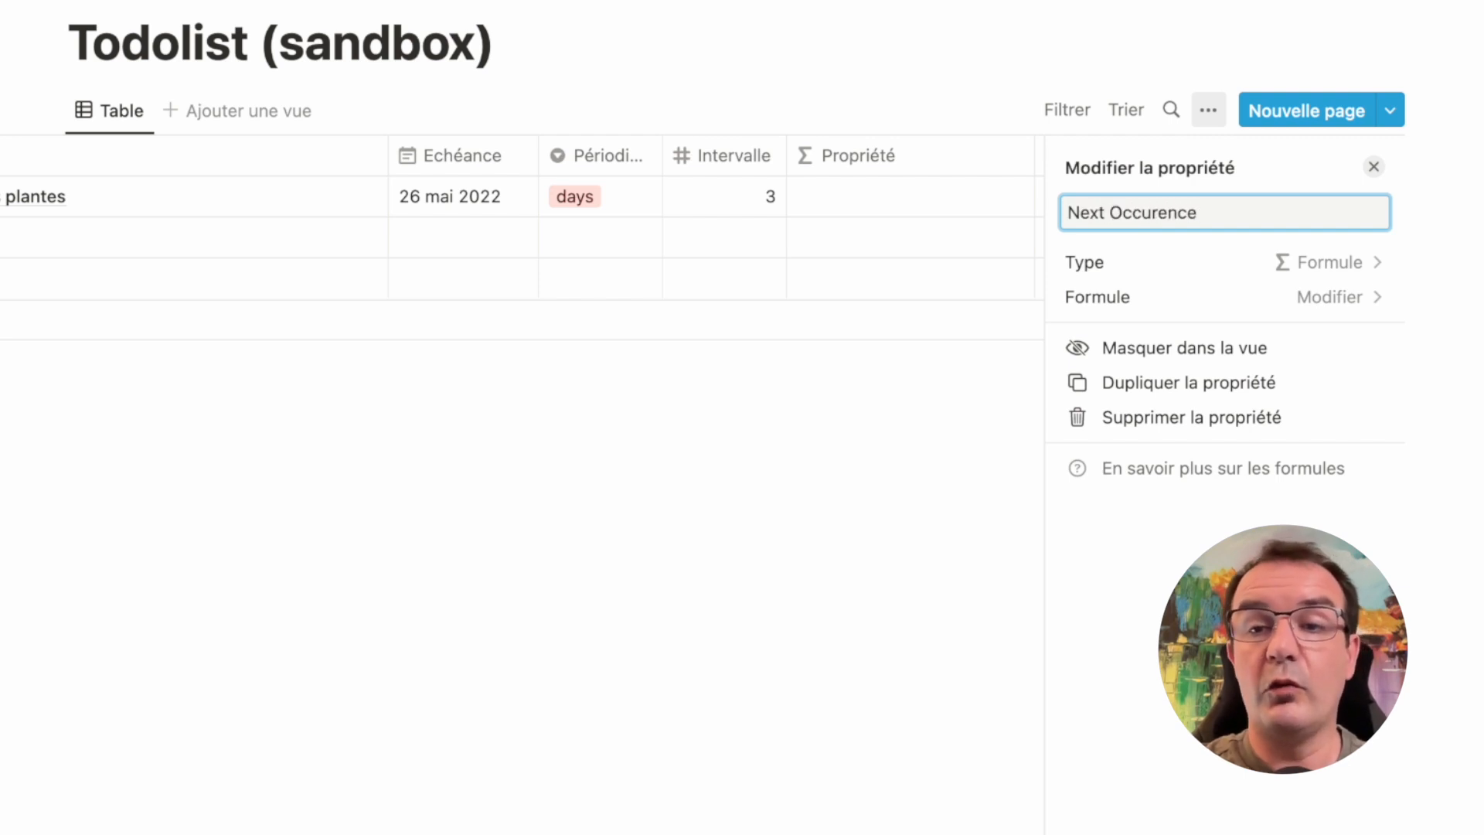
# Start the Next Occurence formula with the dateAdd function
pyautogui.click(1297, 301)
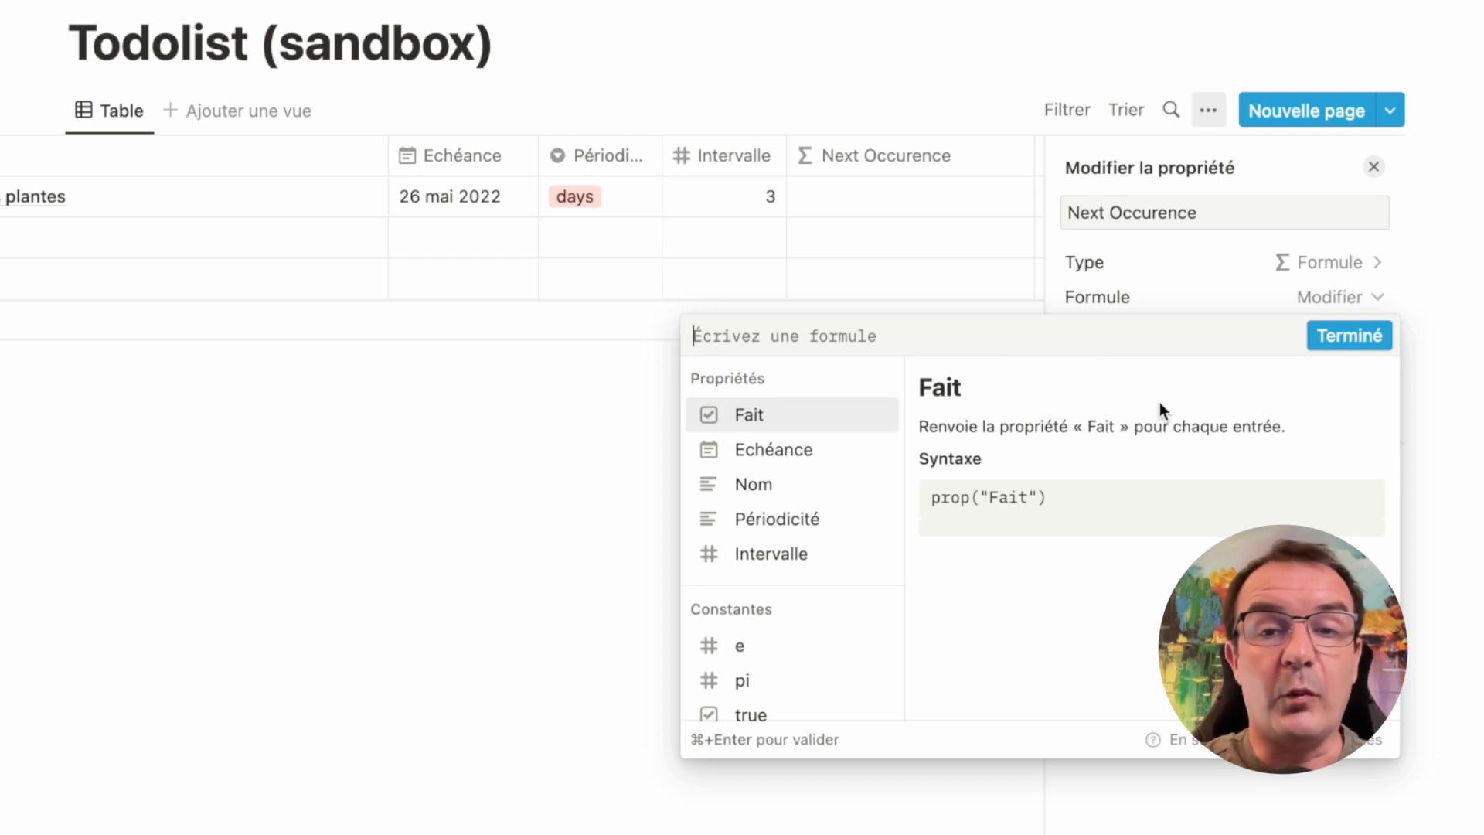
pyautogui.write('add')
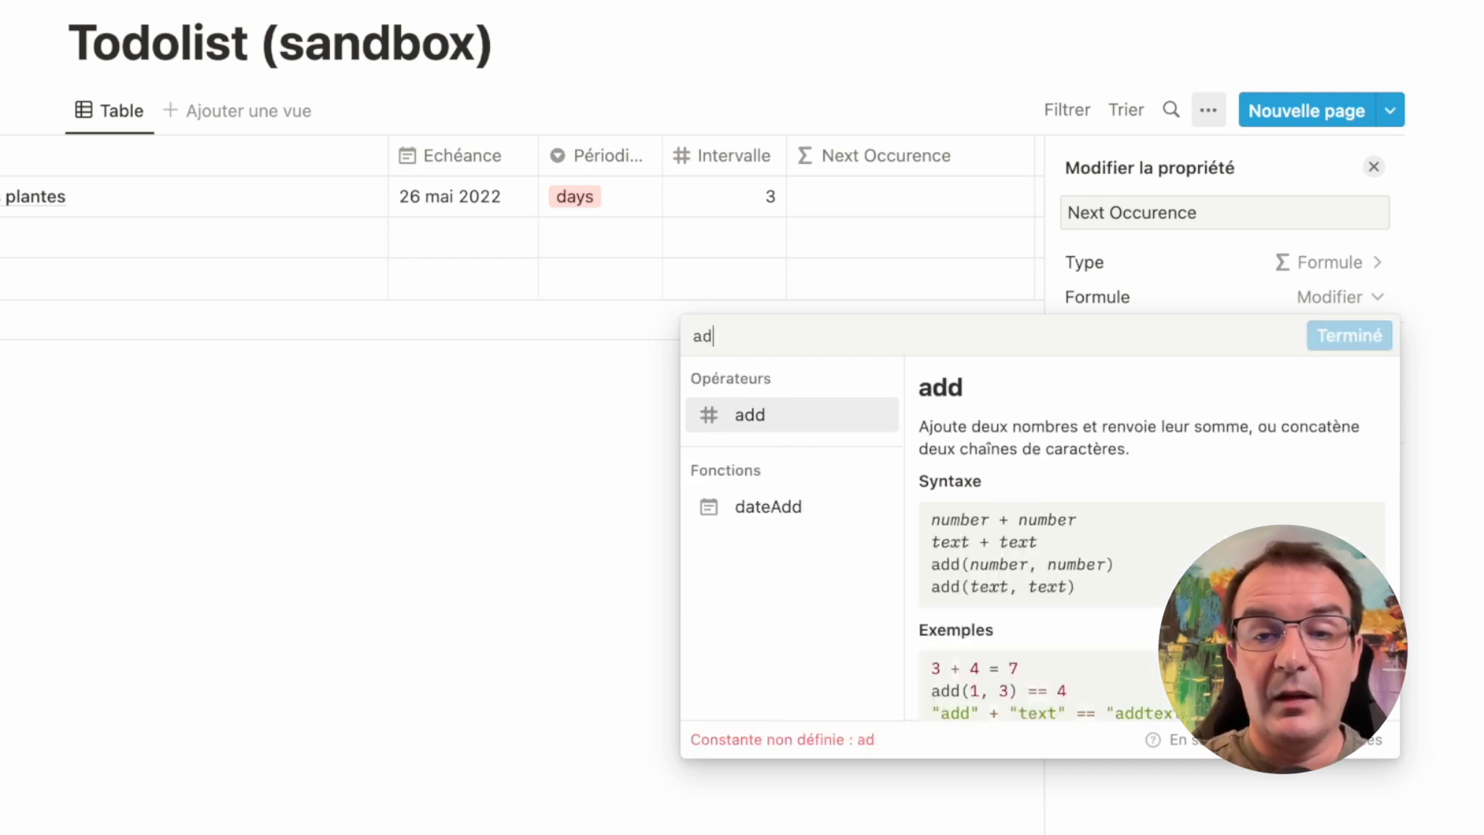
pyautogui.click(765, 512)
pyautogui.moveTo(727, 331); pyautogui.dragTo(666, 334)
pyautogui.press('BackSpace')
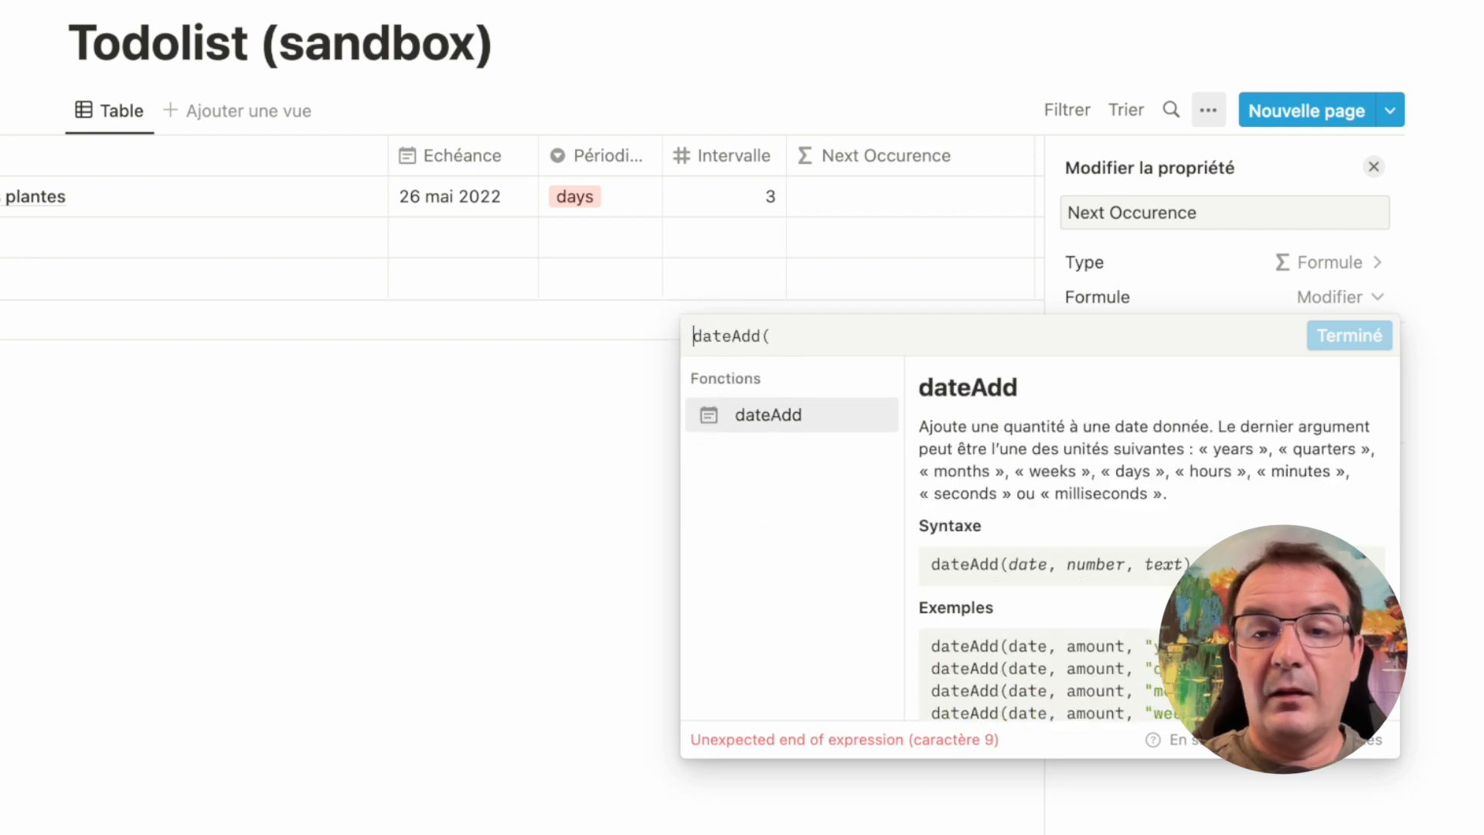
# Complete the dateAdd formula with the Echéance, Intervalle and Périodicité properties as its arguments
pyautogui.click(851, 331)
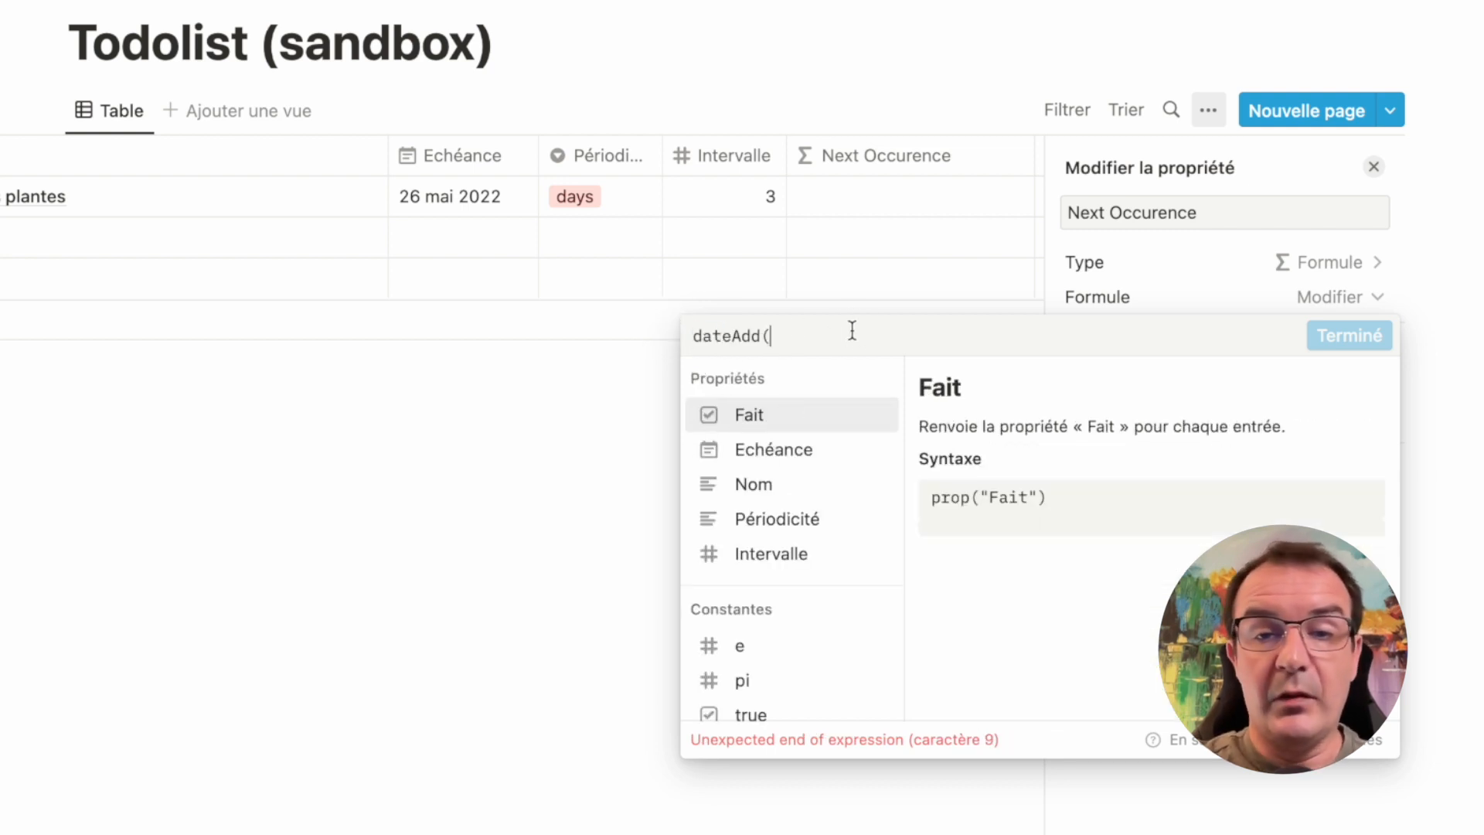
pyautogui.click(804, 454)
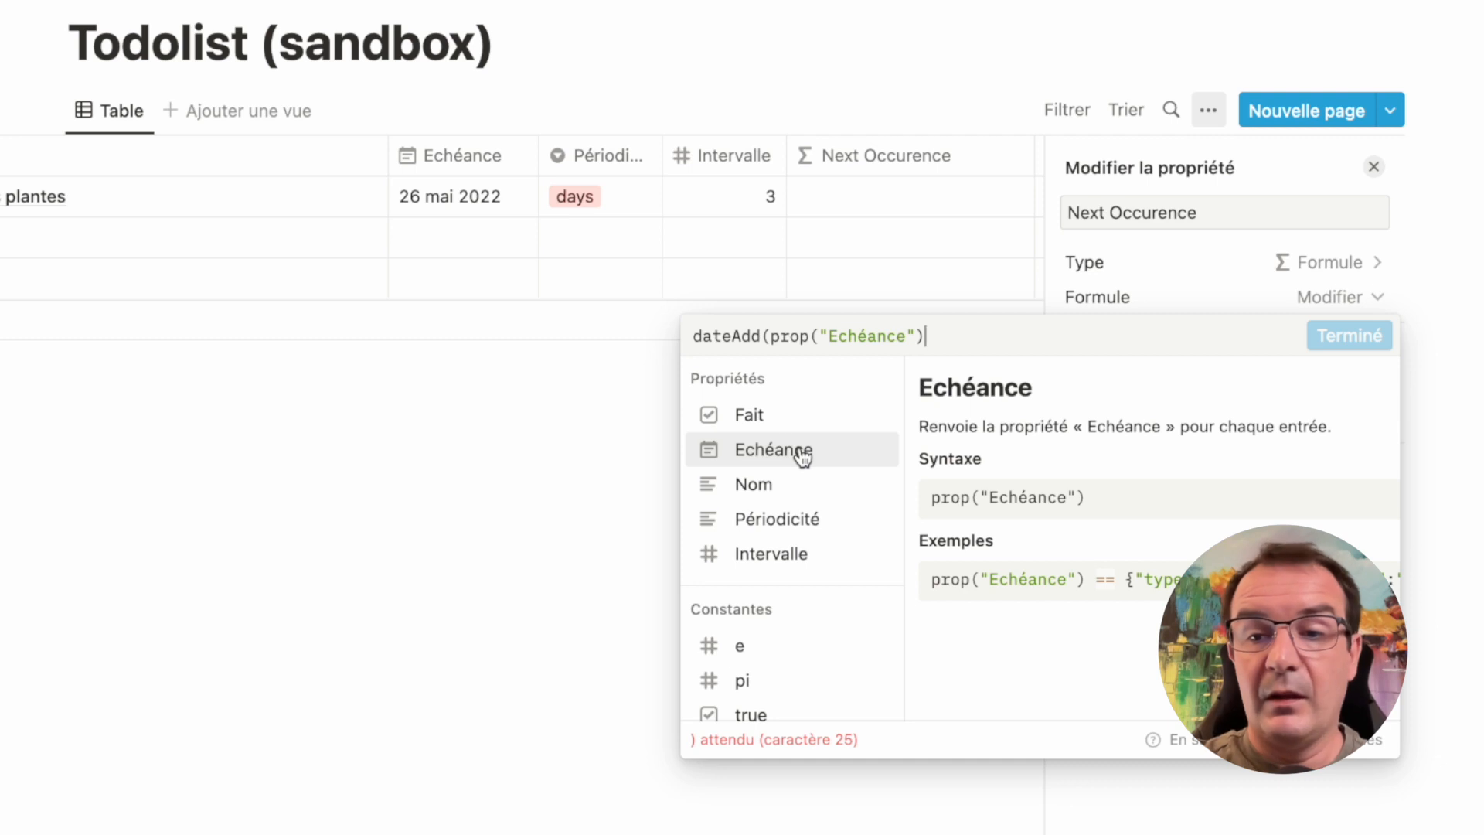
pyautogui.write(',')
pyautogui.click(712, 335)
pyautogui.click(981, 340)
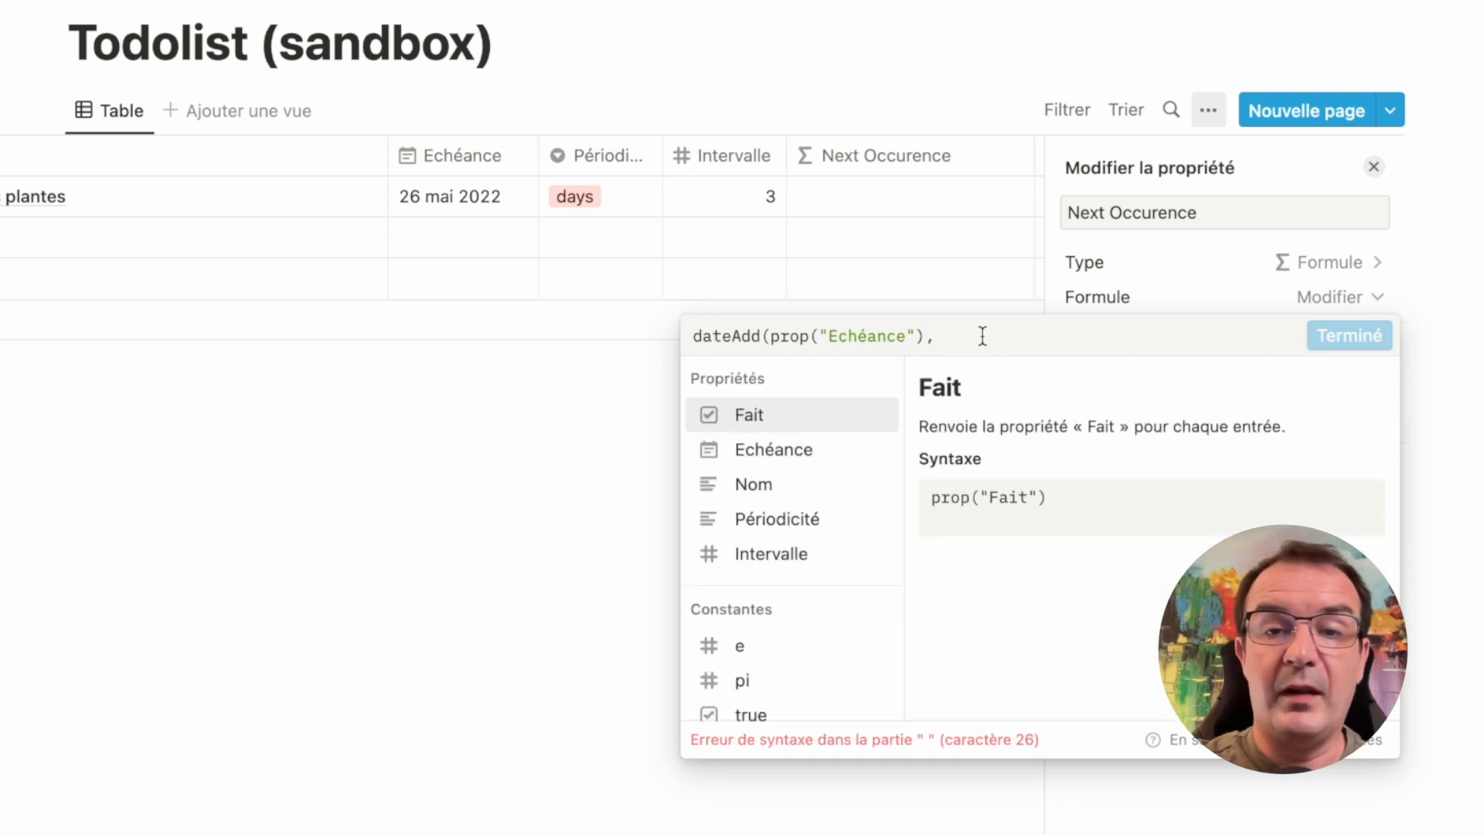
pyautogui.click(792, 555)
pyautogui.write(',')
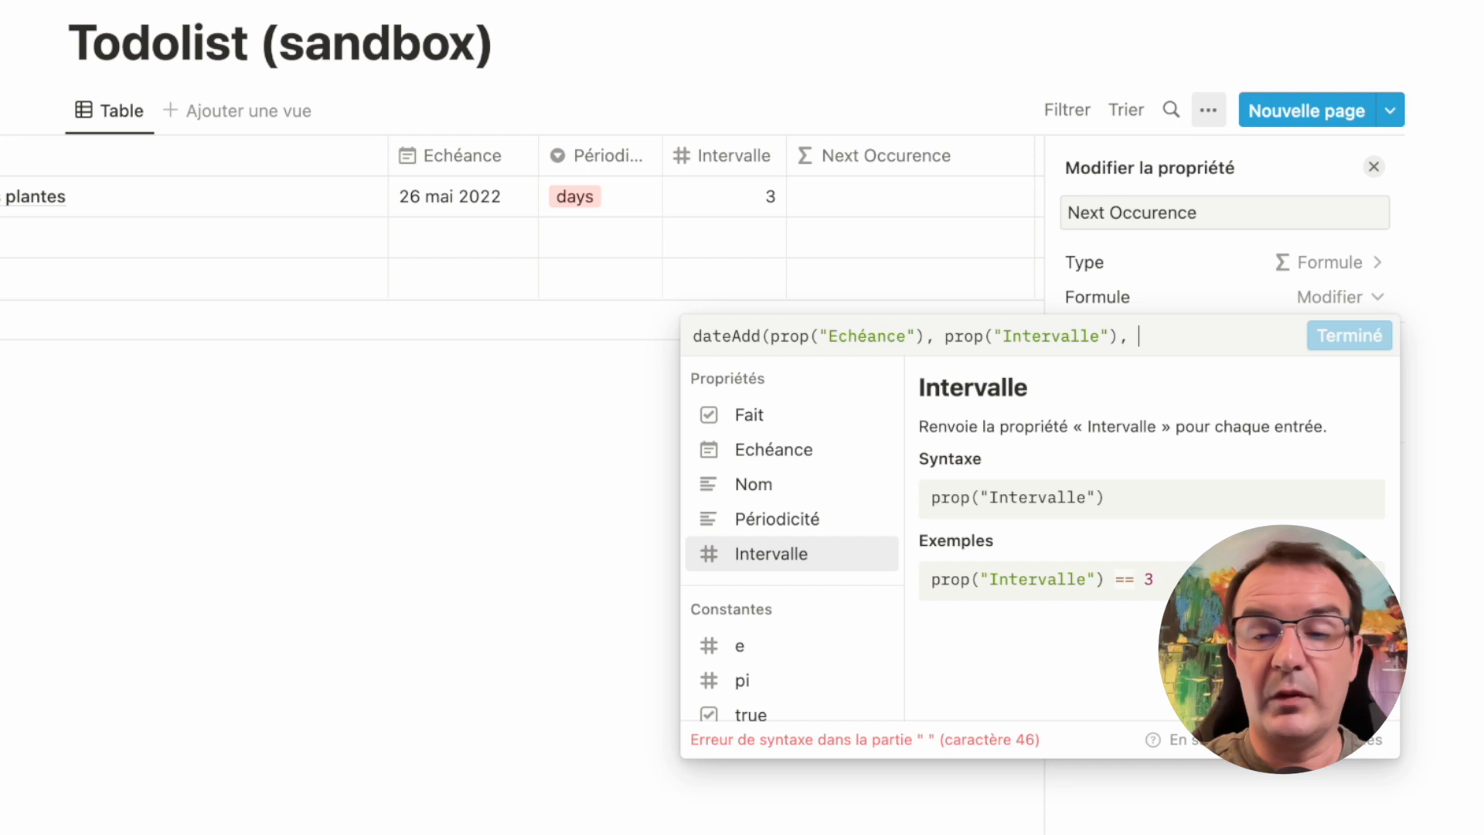
pyautogui.click(783, 516)
pyautogui.write(')')
pyautogui.click(739, 336)
pyautogui.scroll(-4, 1190, 521)
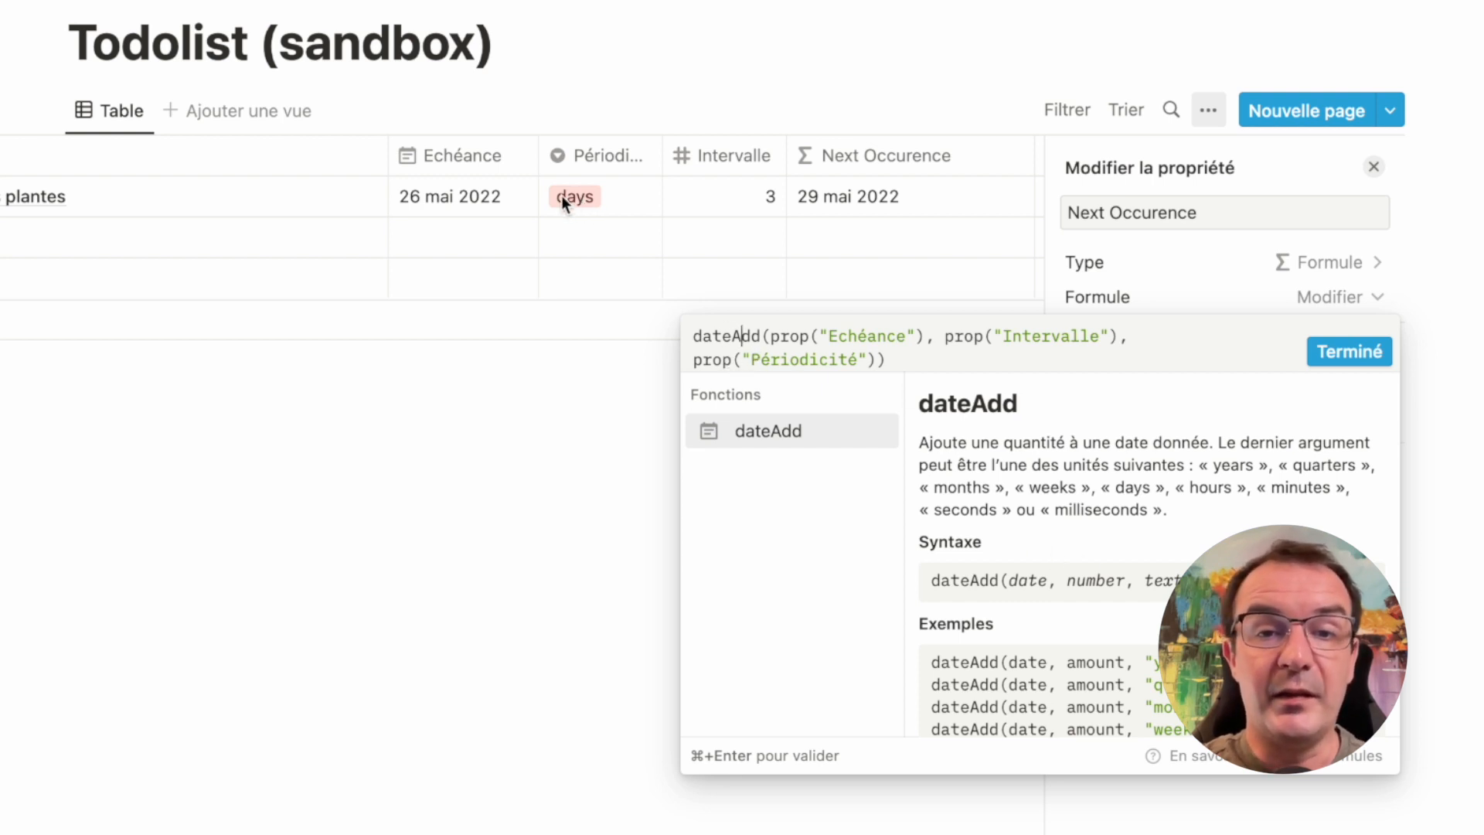
# Apply the Next Occurence formula and narrow the Next Occurence column in the table
pyautogui.click(1364, 351)
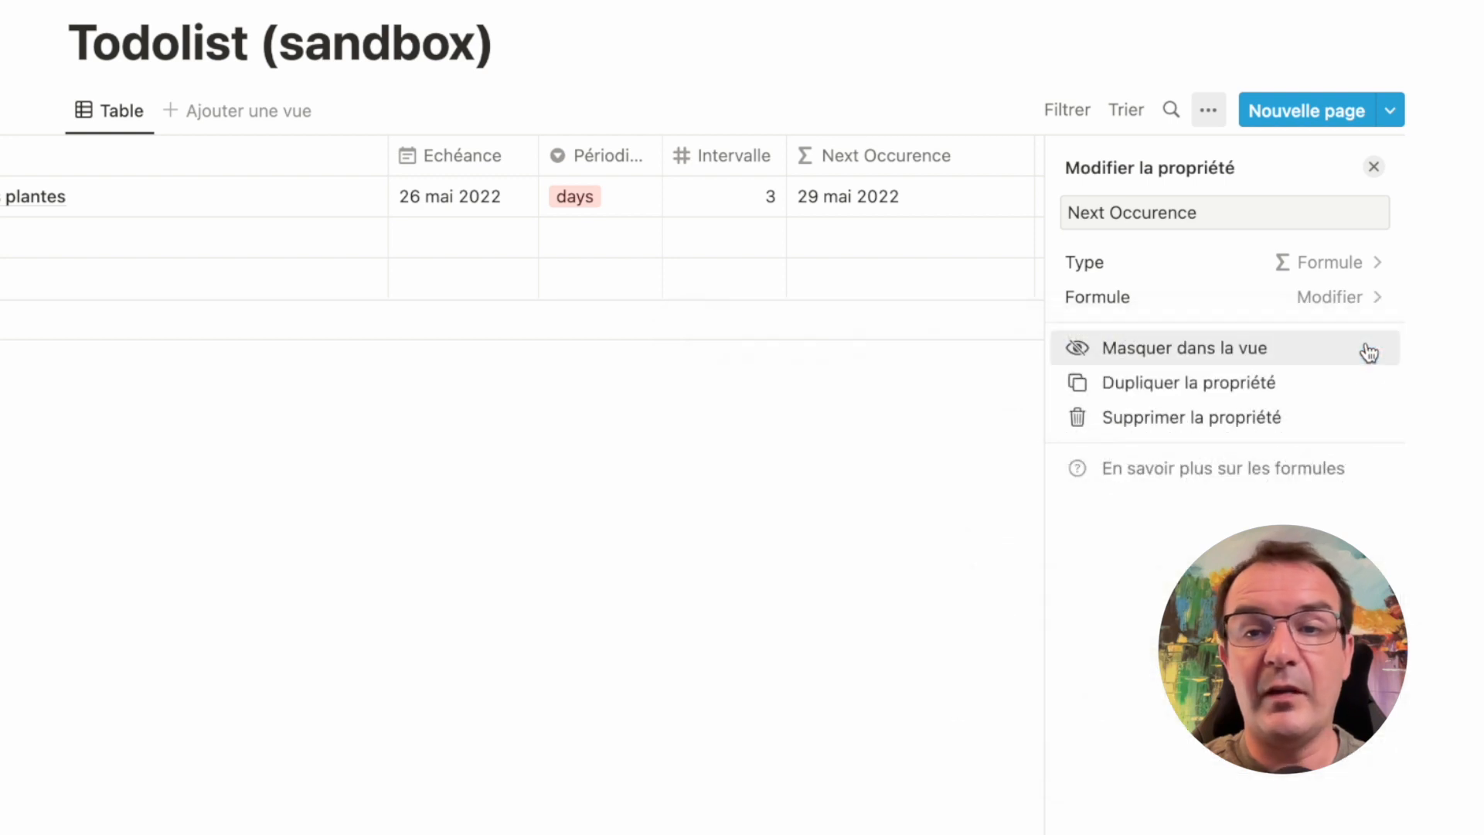
pyautogui.click(1374, 166)
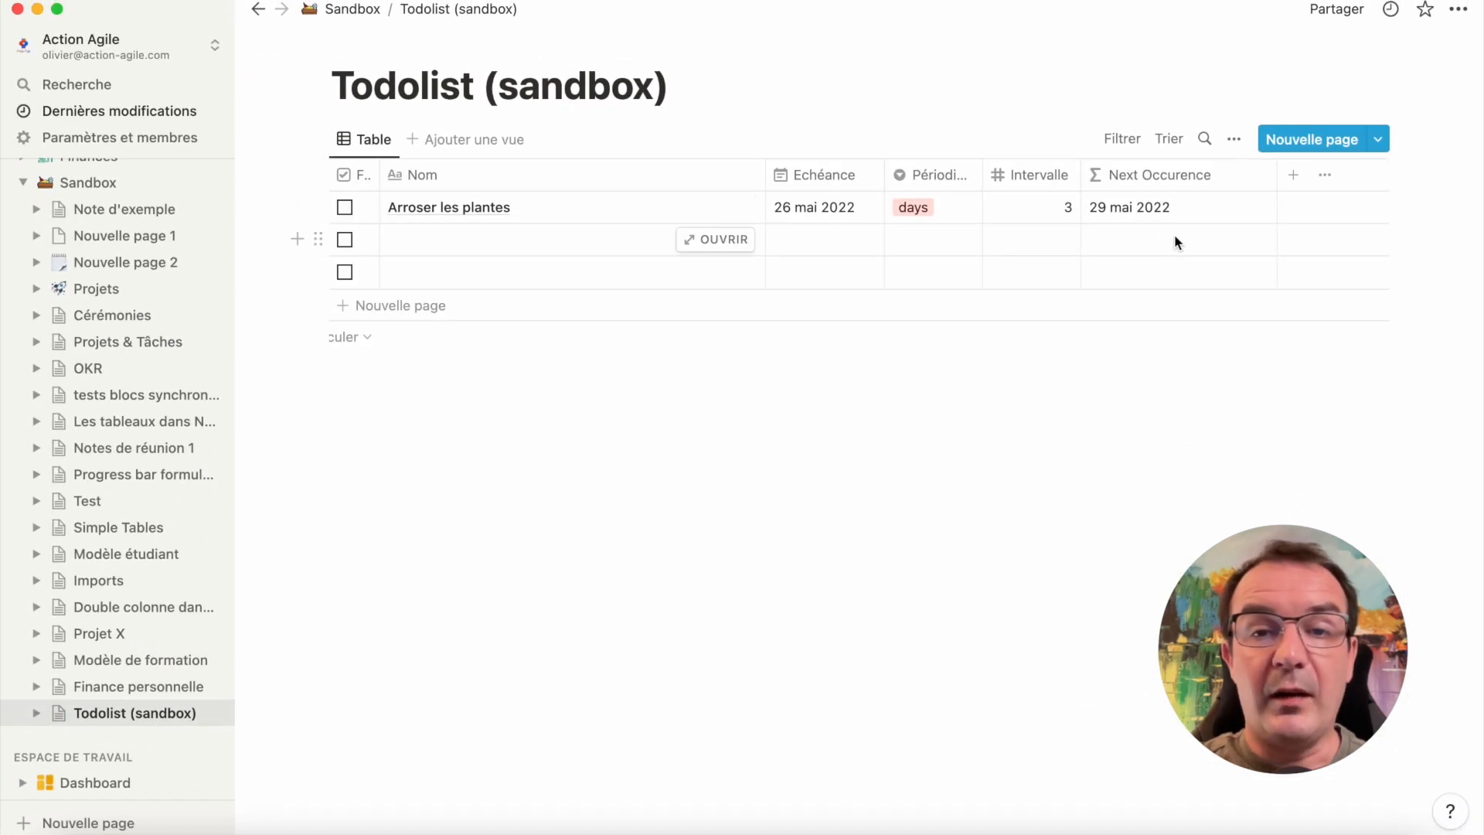
pyautogui.moveTo(1277, 175); pyautogui.dragTo(1227, 175)
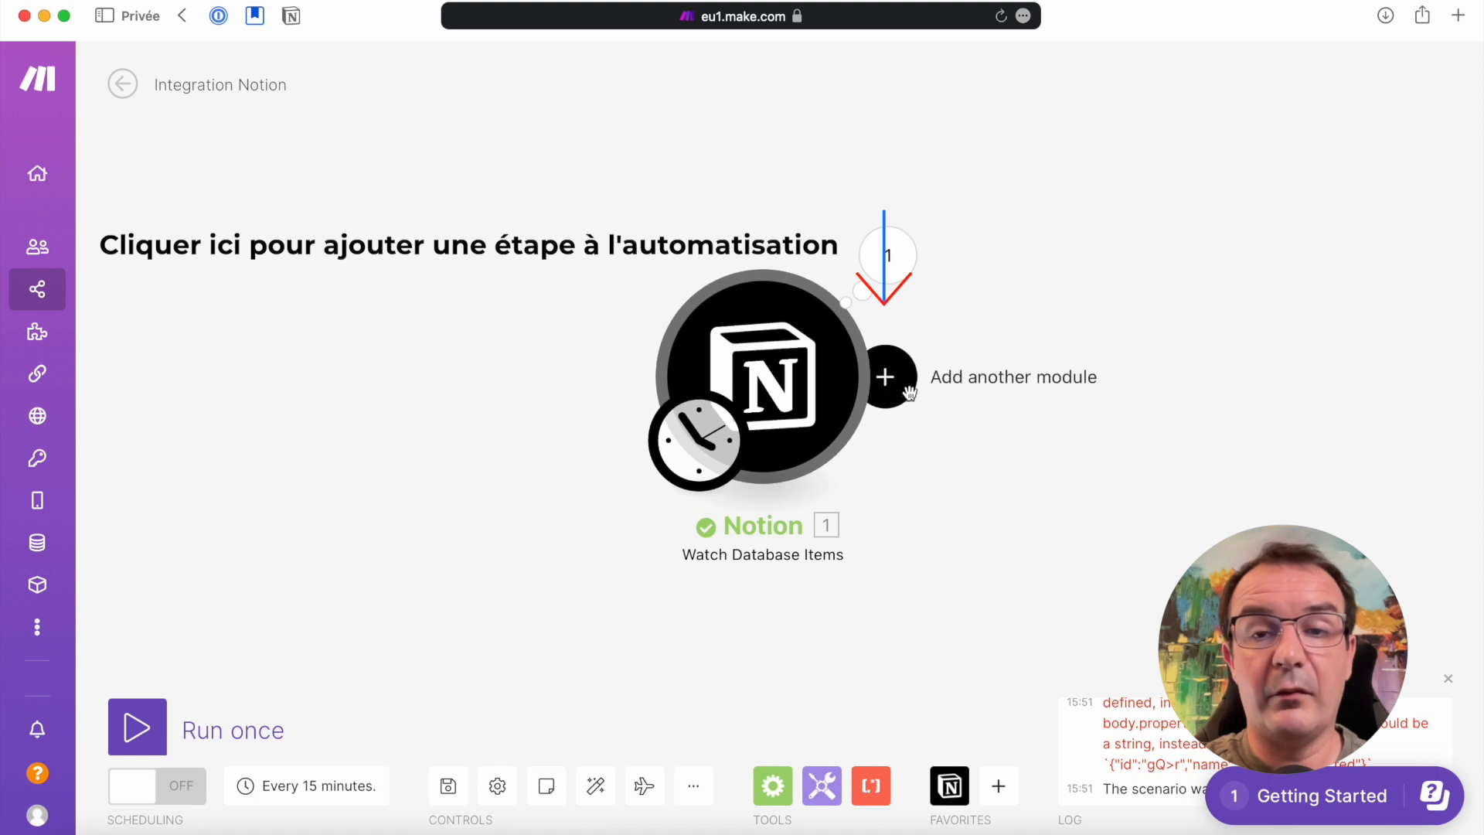
# In the Make scenario, add a Notion Create a Database Item module after Watch Database Items
pyautogui.click(888, 377)
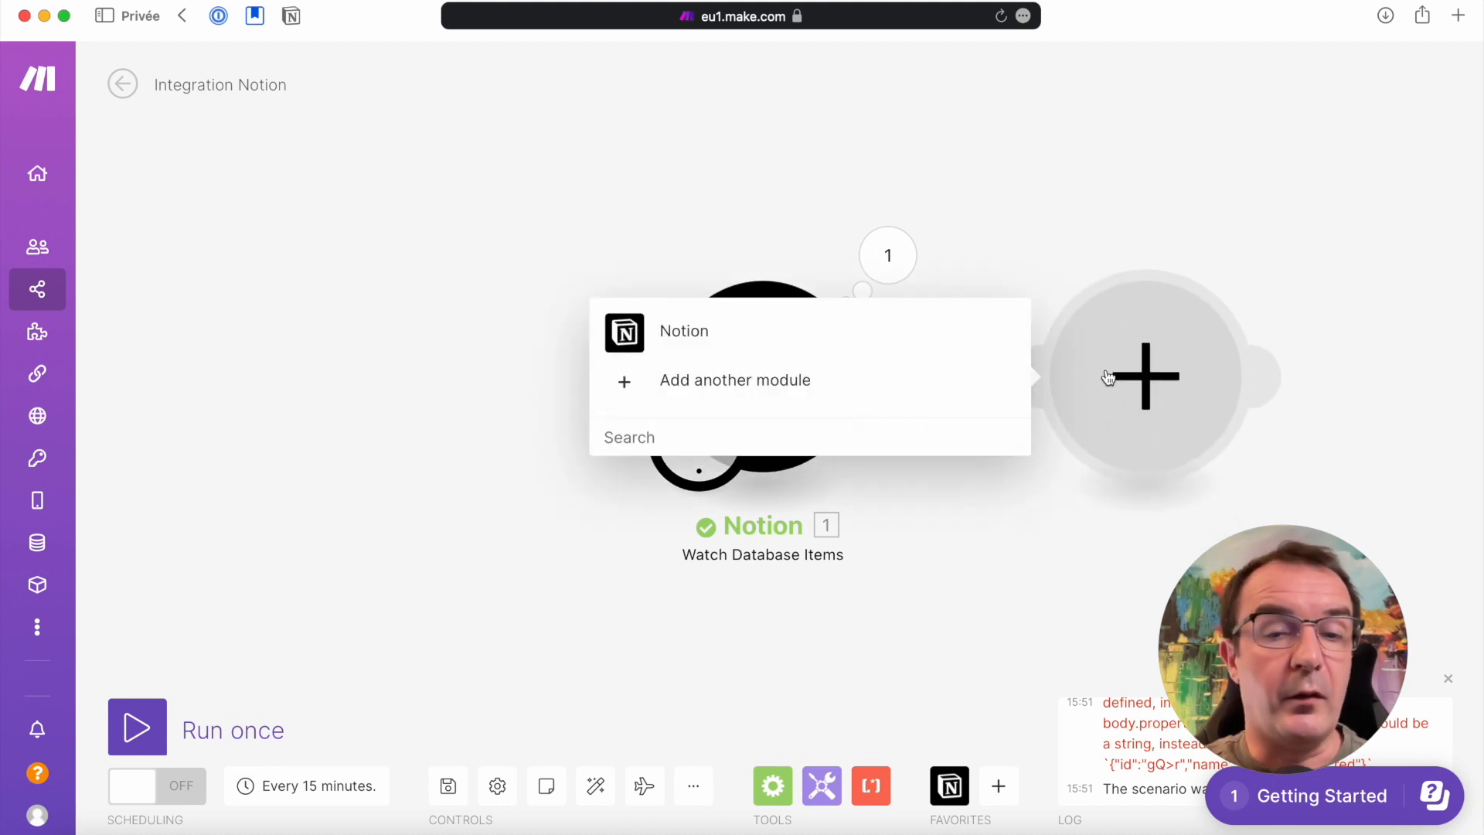
pyautogui.click(680, 336)
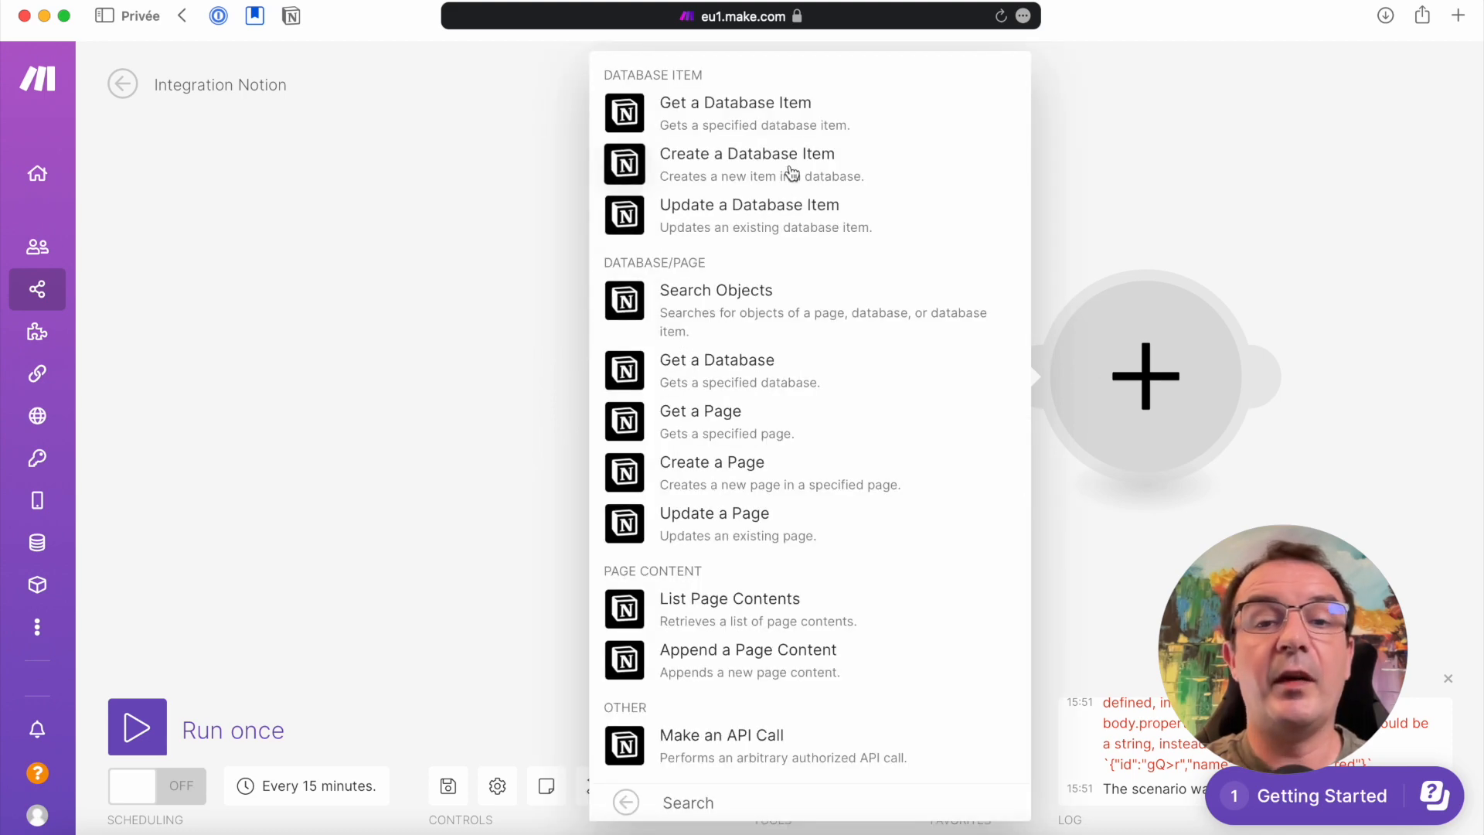
pyautogui.click(707, 161)
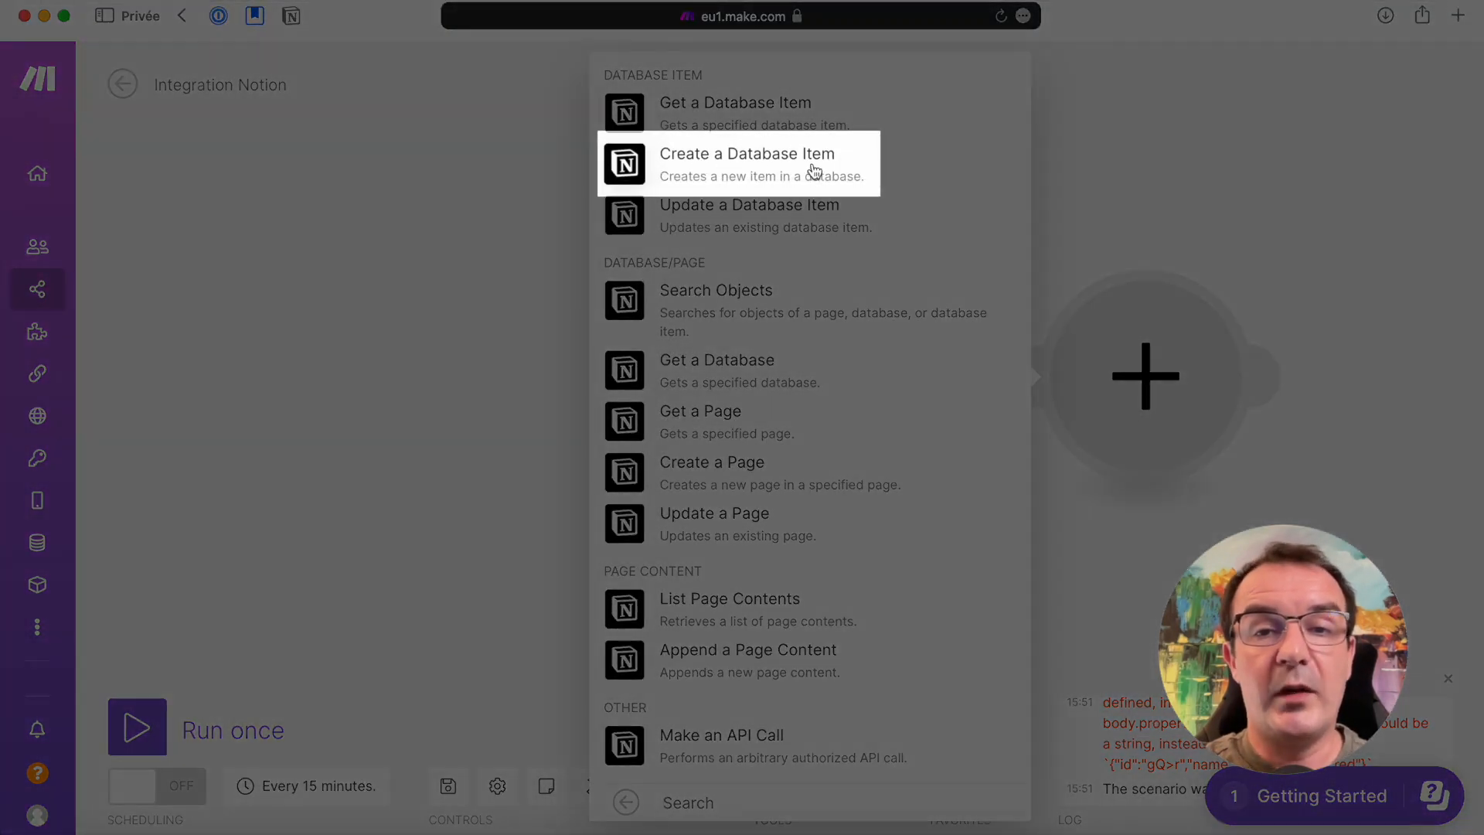
pyautogui.click(757, 161)
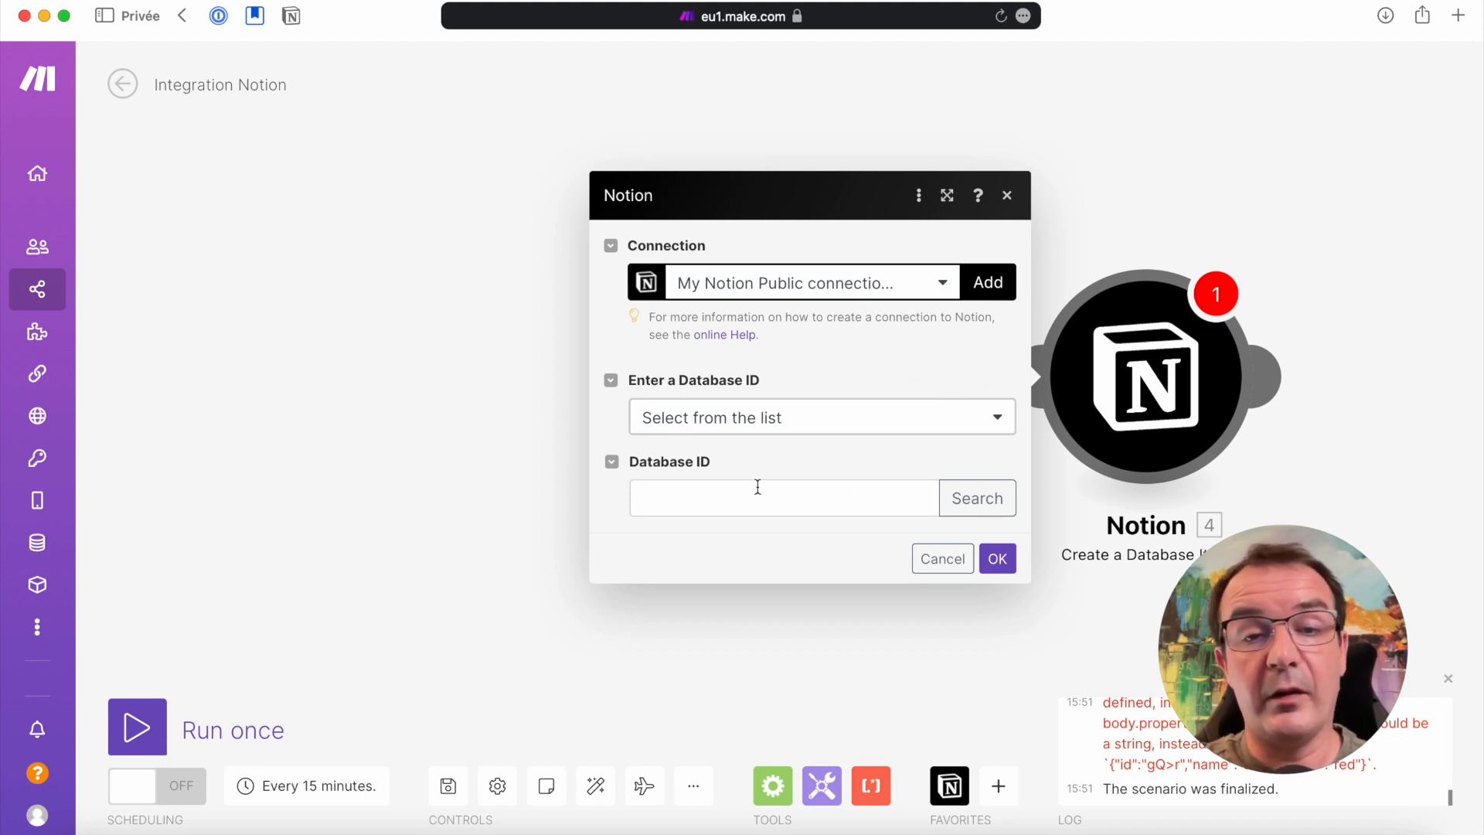
# Search for Todolist and choose that database as the target of the Create a Database Item module
pyautogui.click(975, 499)
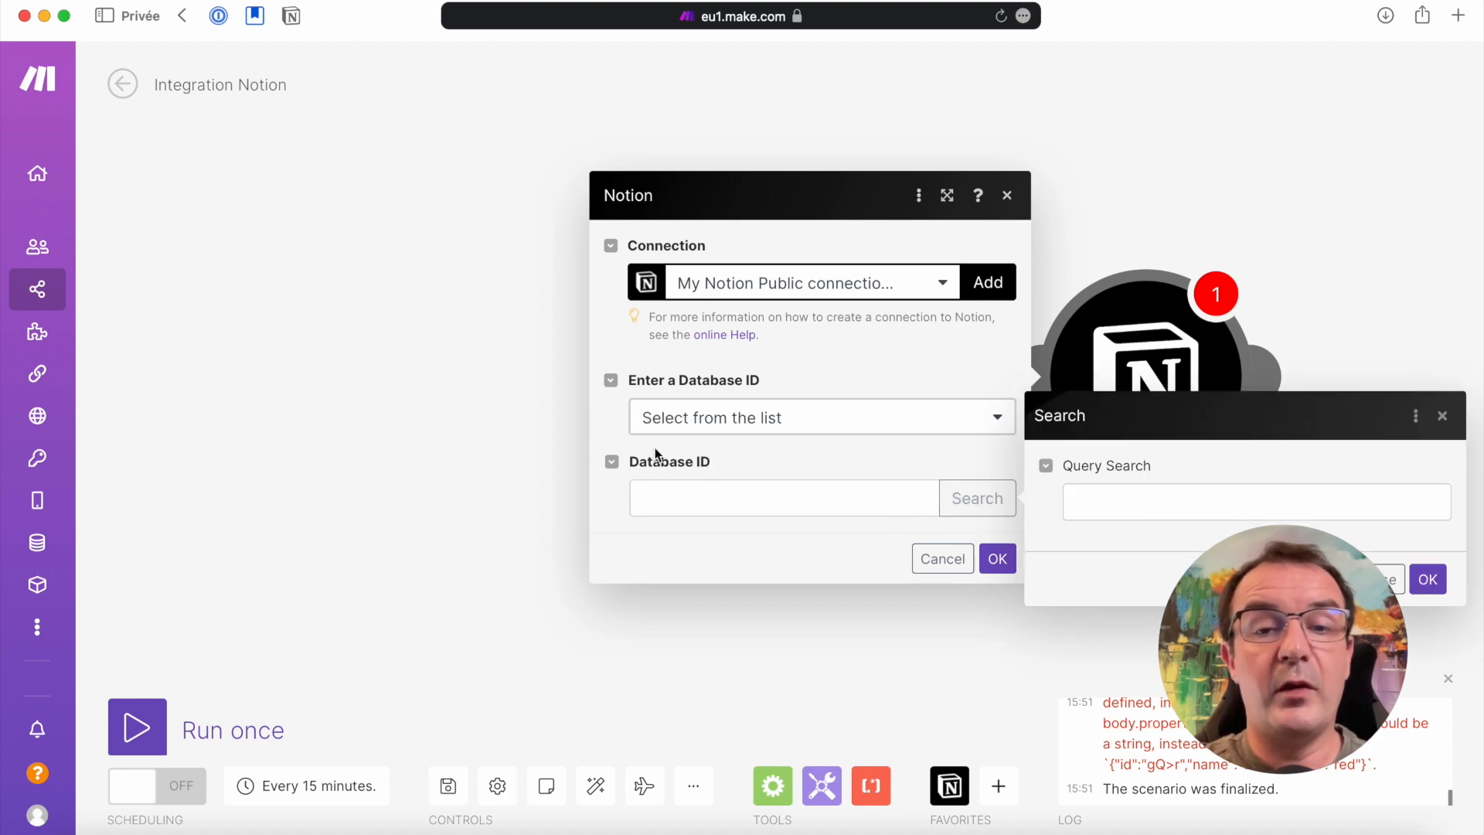
pyautogui.click(1153, 496)
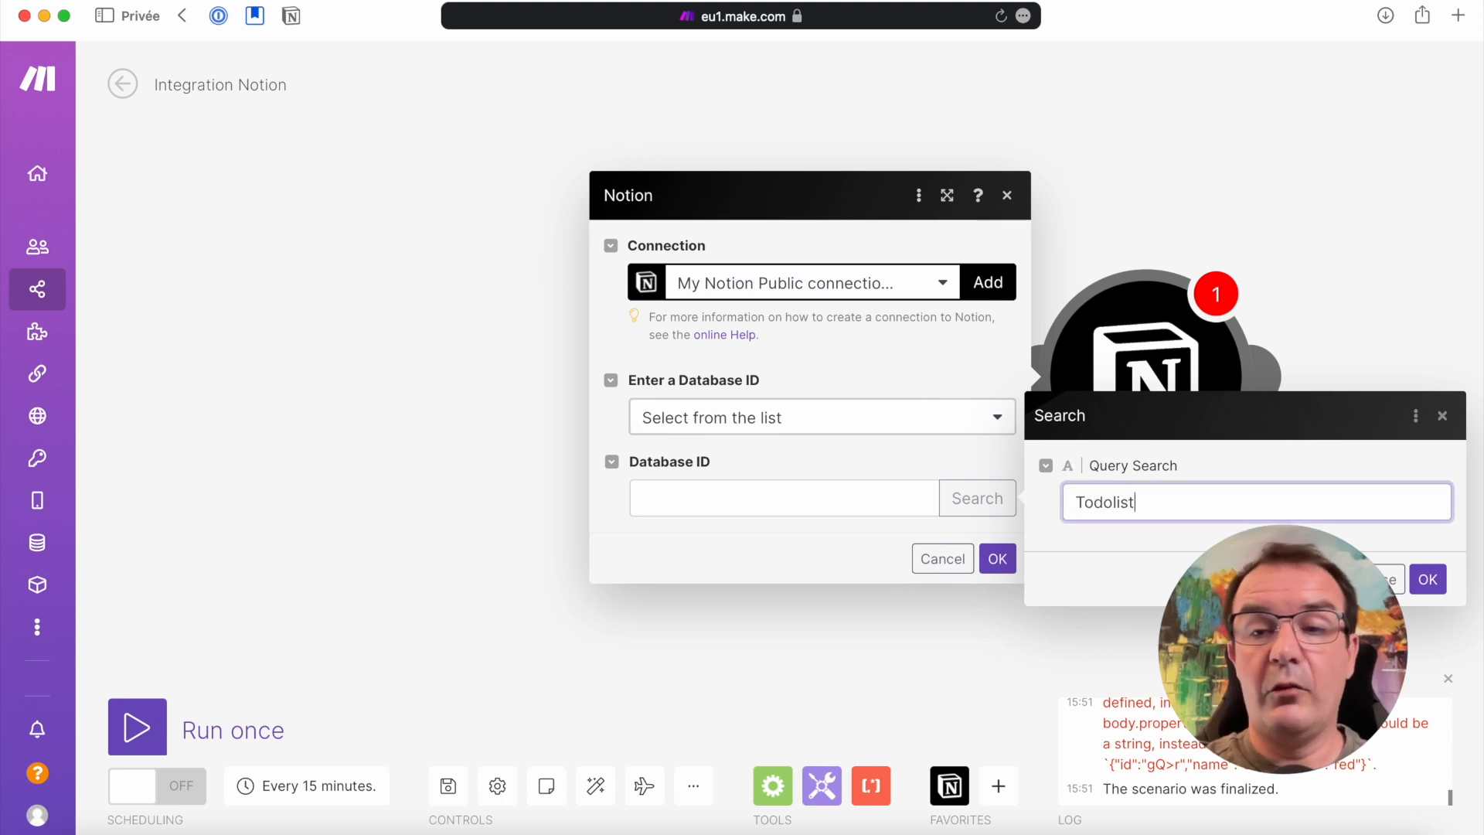
pyautogui.write('Todolist')
pyautogui.click(1424, 581)
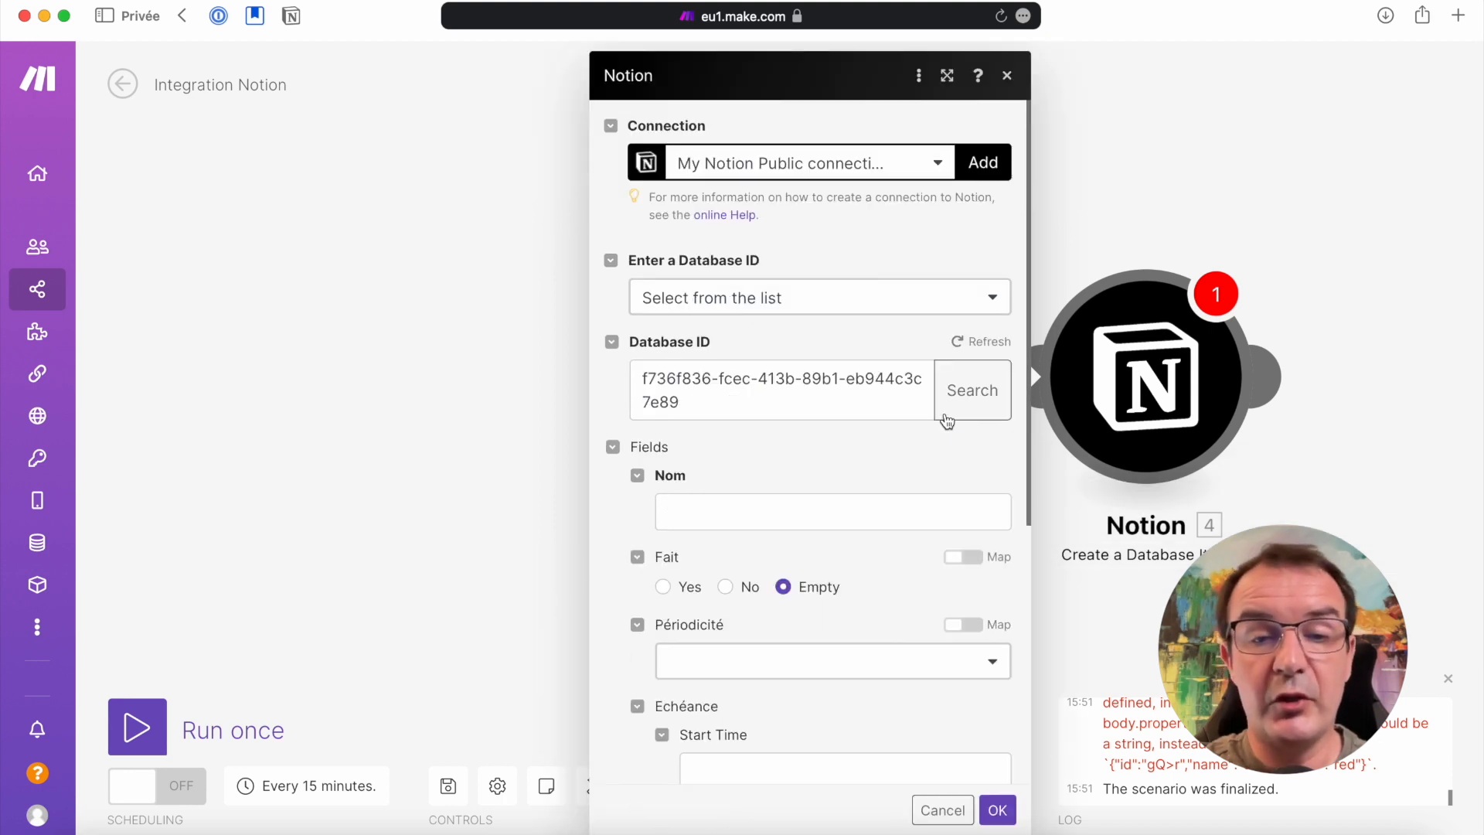
# Map the new item's Nom field to the Plain Text of the watched item's Nom property
pyautogui.scroll(-2, 932, 487)
pyautogui.scroll(-1, 932, 487)
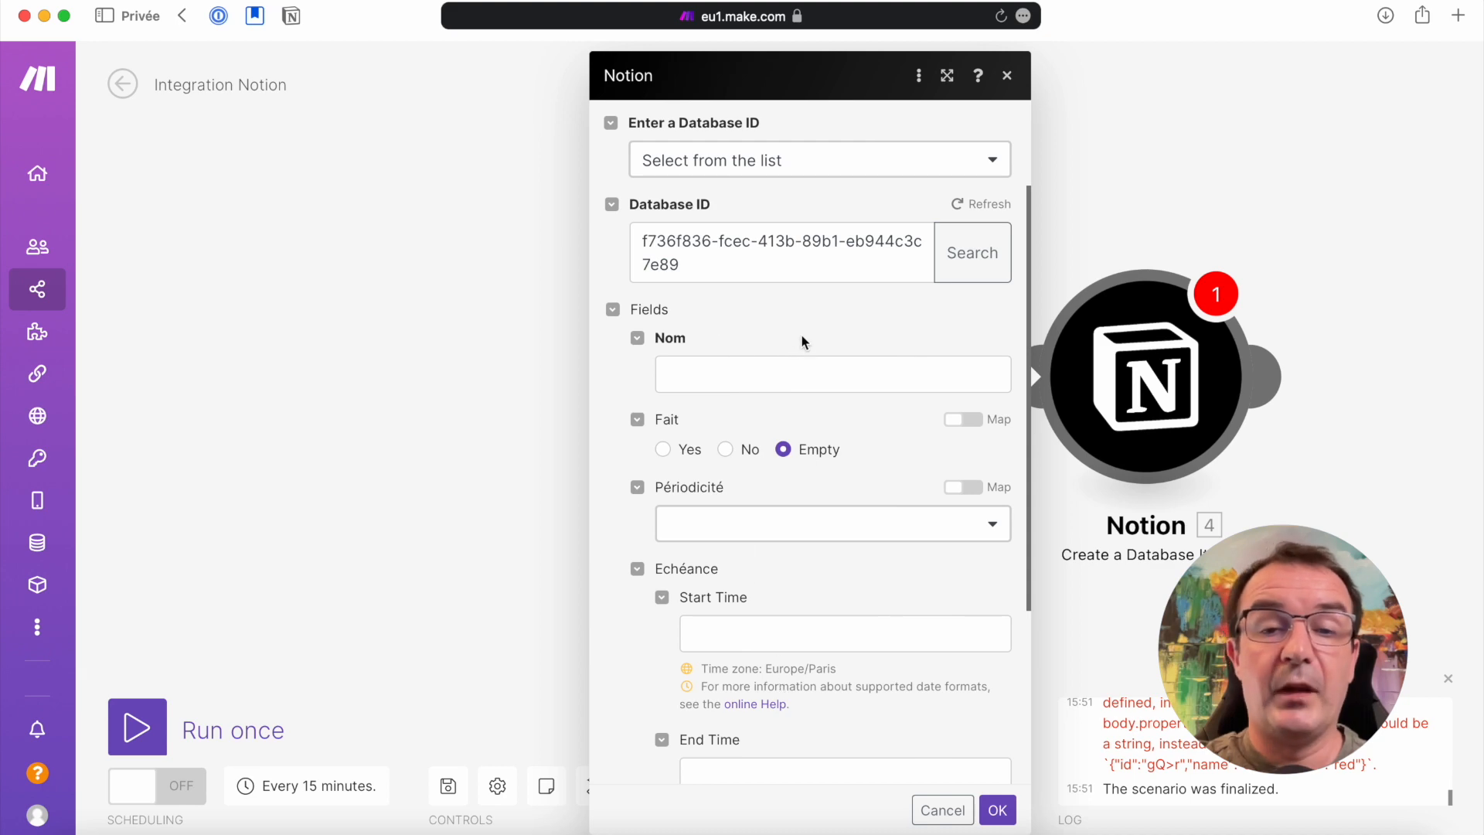
pyautogui.click(722, 371)
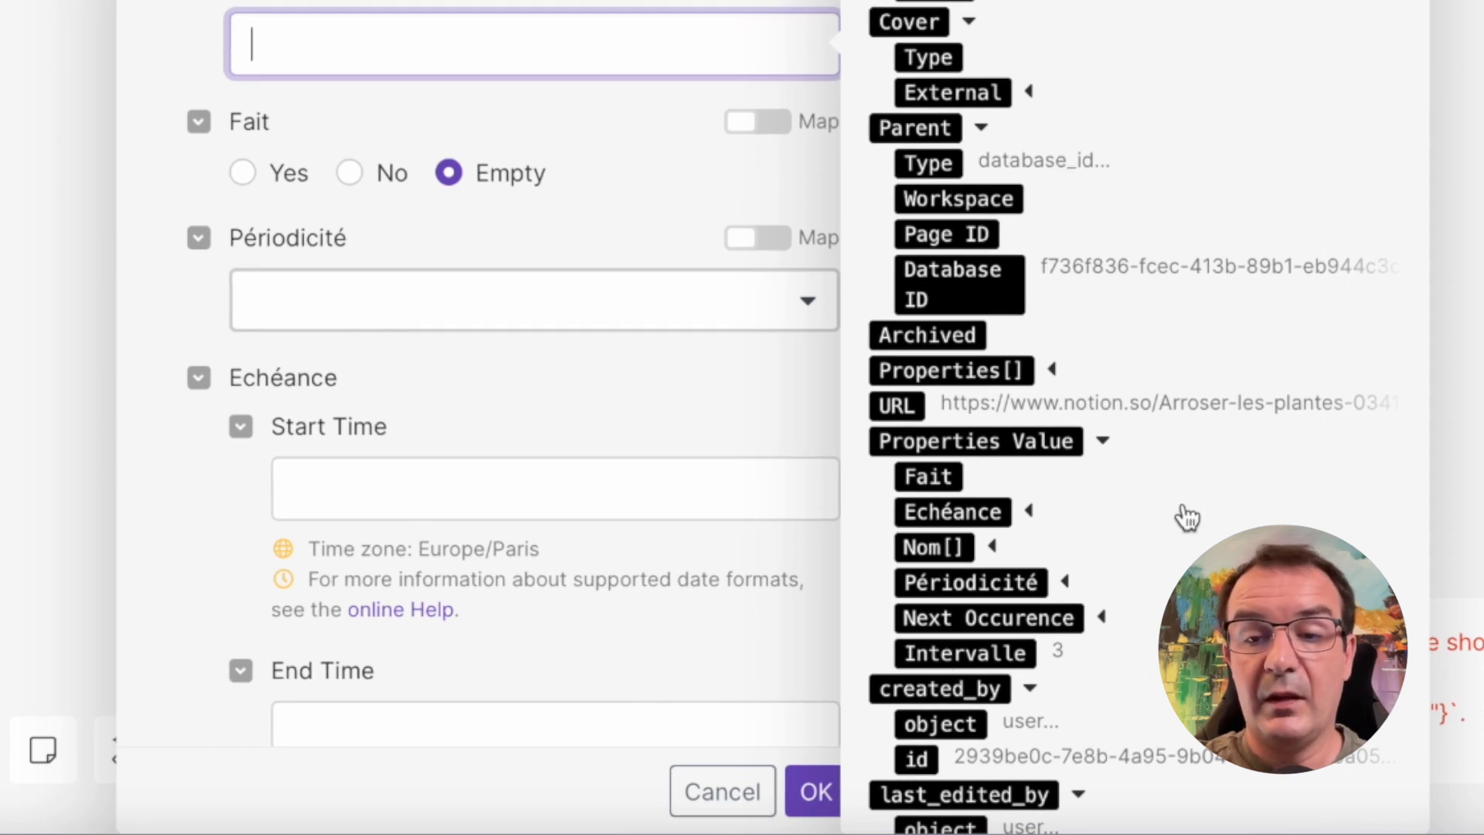
pyautogui.scroll(-3, 1187, 514)
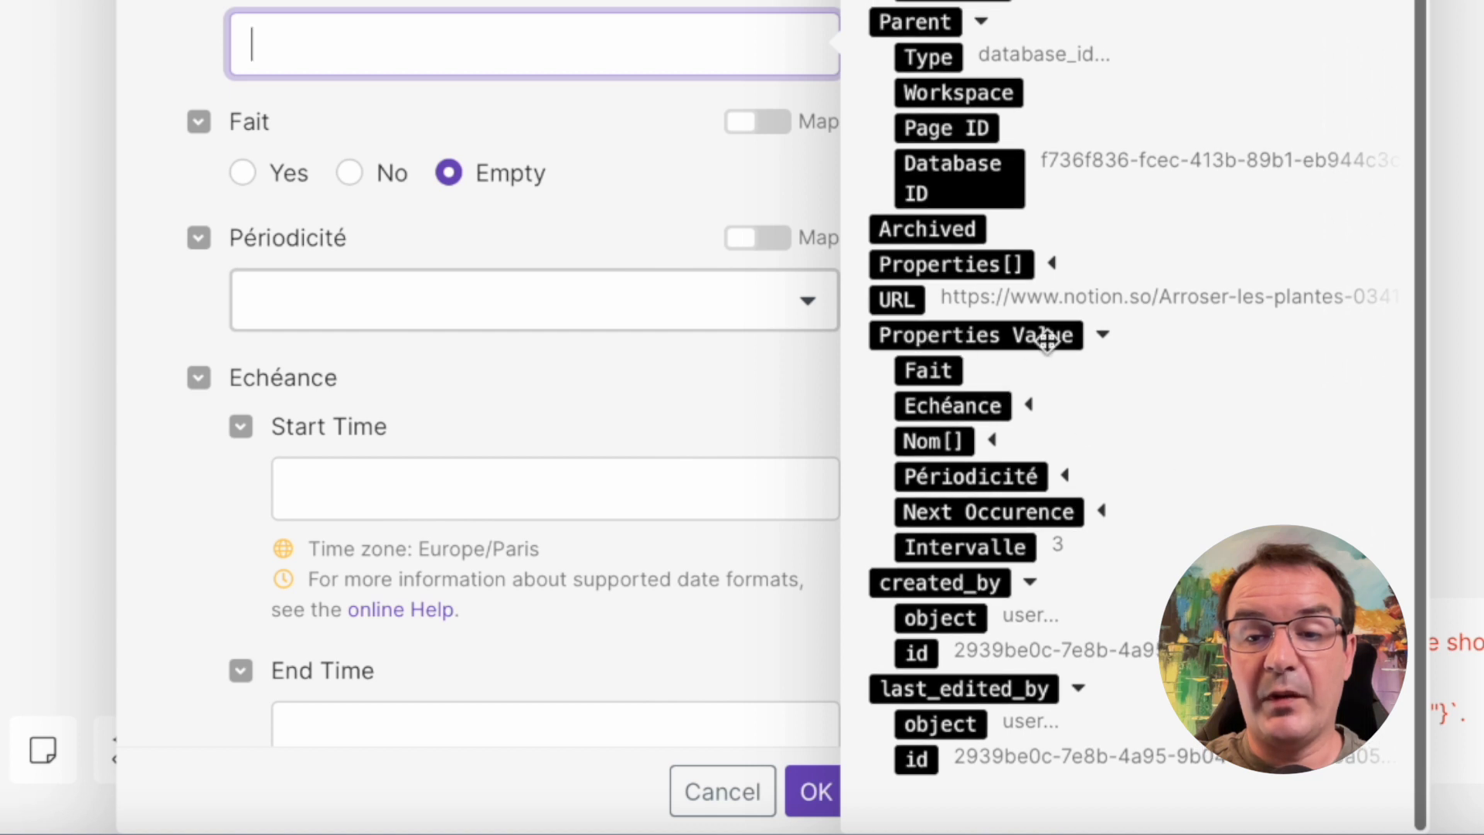
pyautogui.click(992, 441)
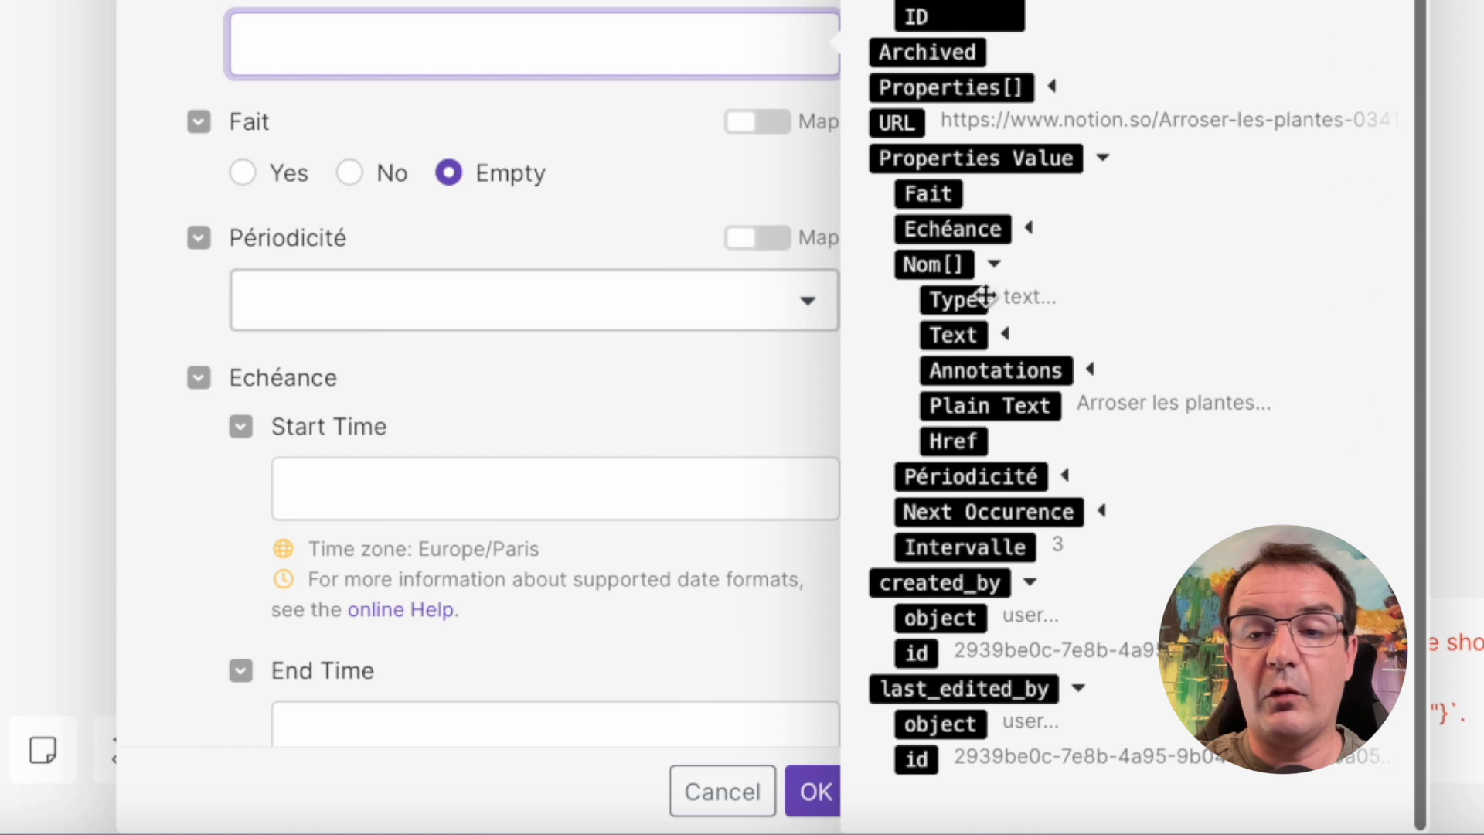
pyautogui.click(988, 409)
pyautogui.click(989, 409)
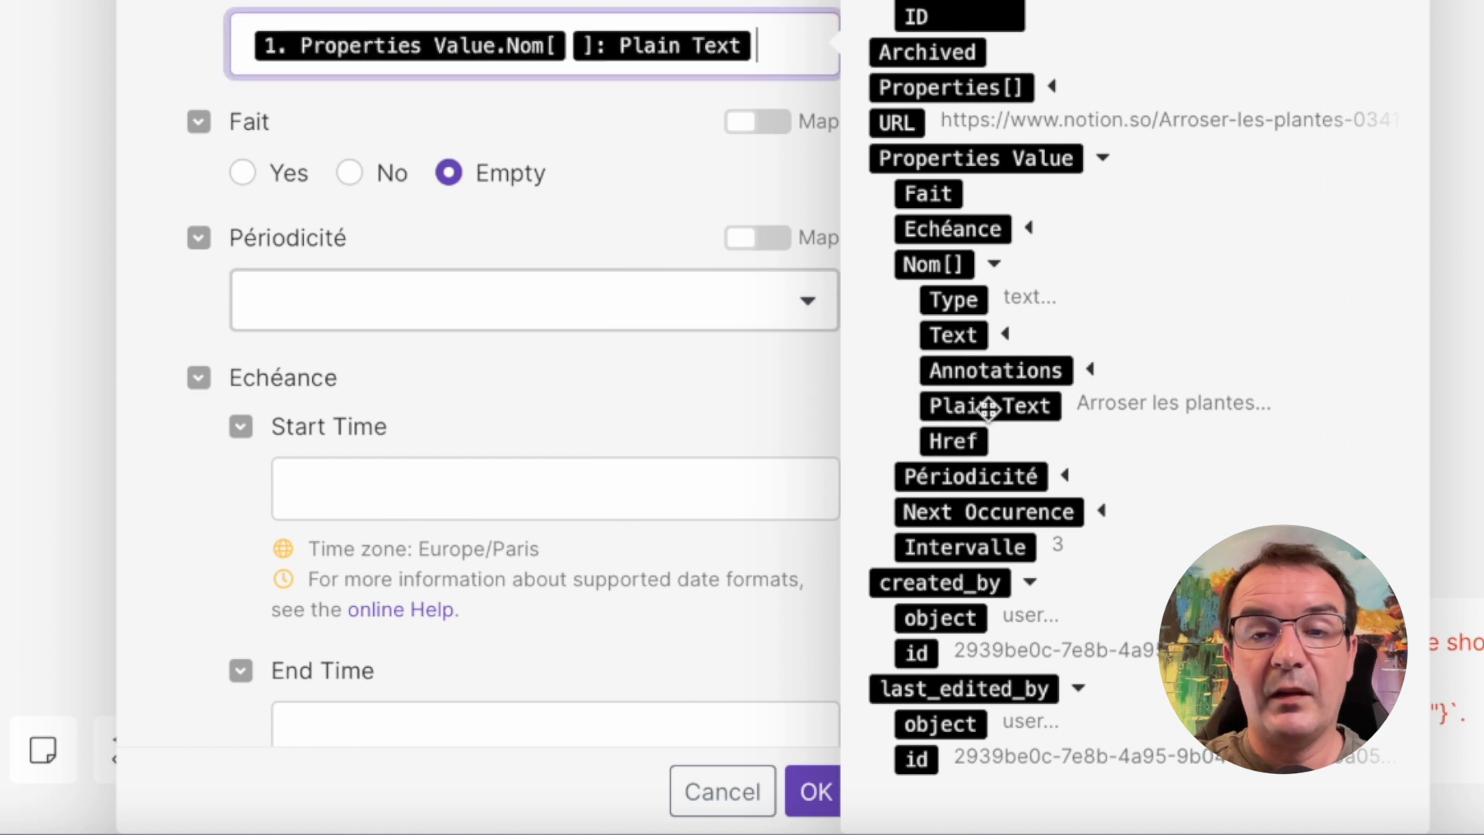
pyautogui.click(517, 1)
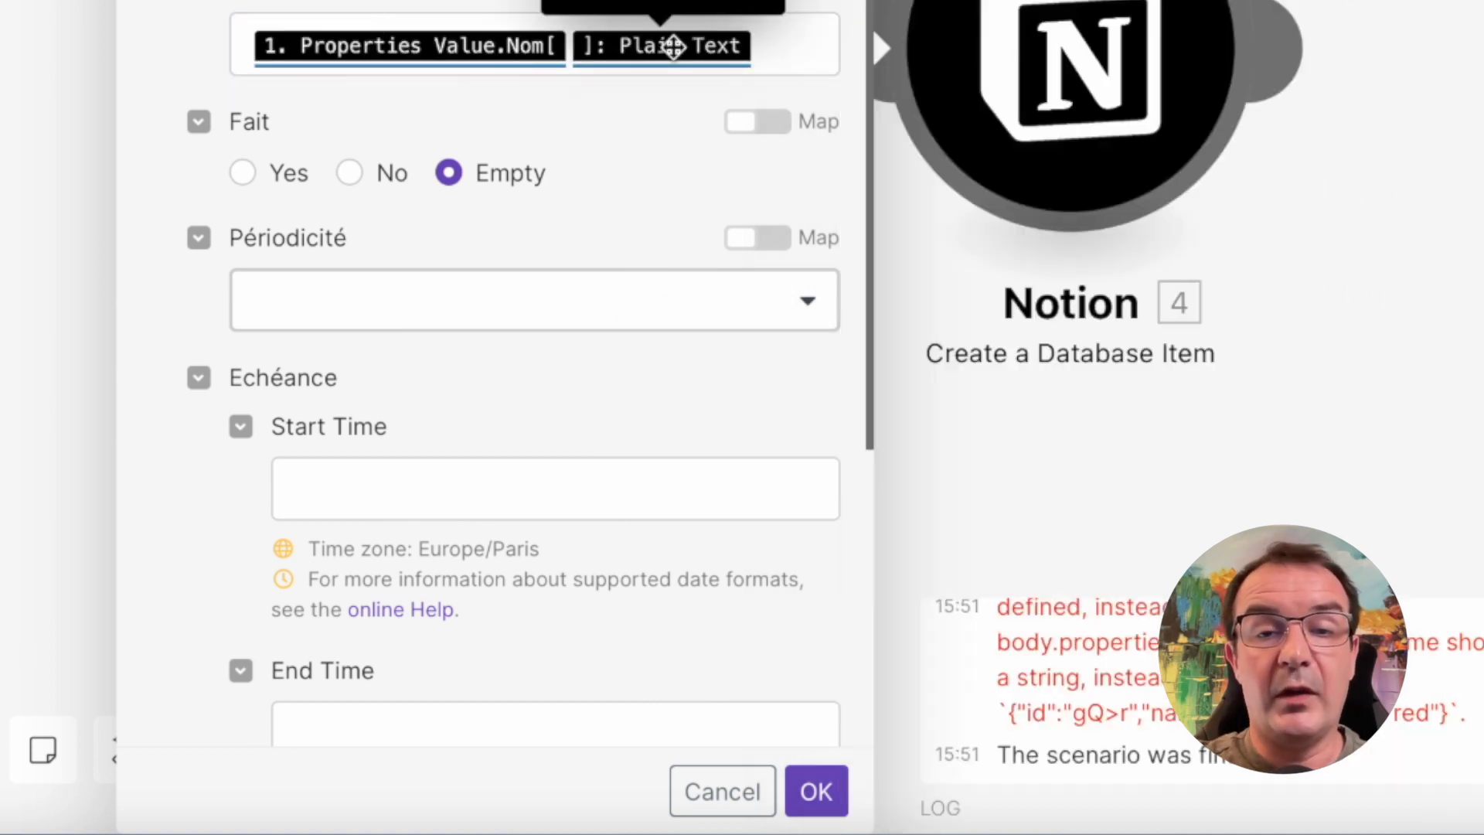
# Set Fait to No and map Périodicité to the watched item's Périodicité property value
pyautogui.click(357, 173)
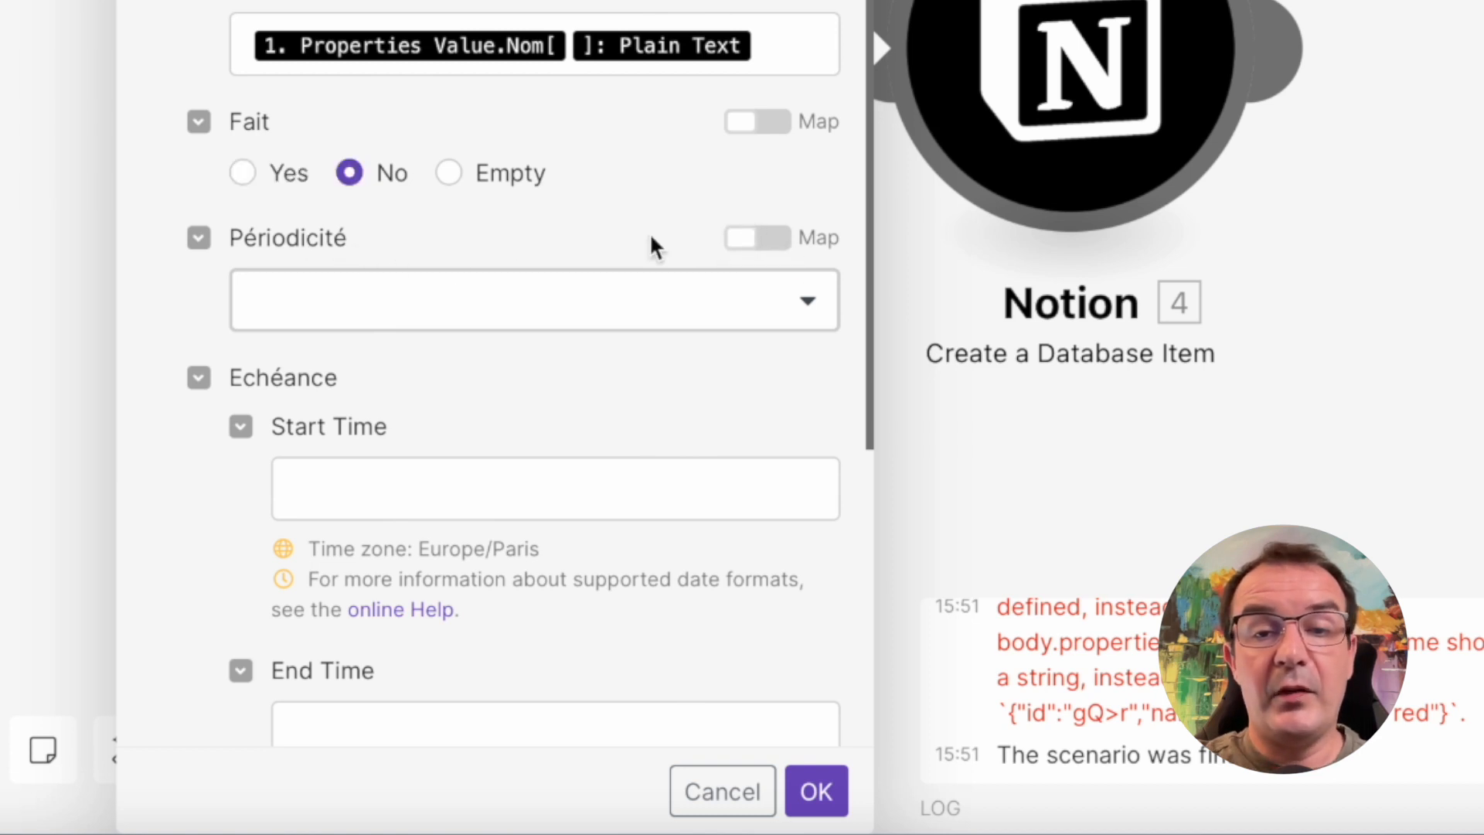
pyautogui.click(759, 239)
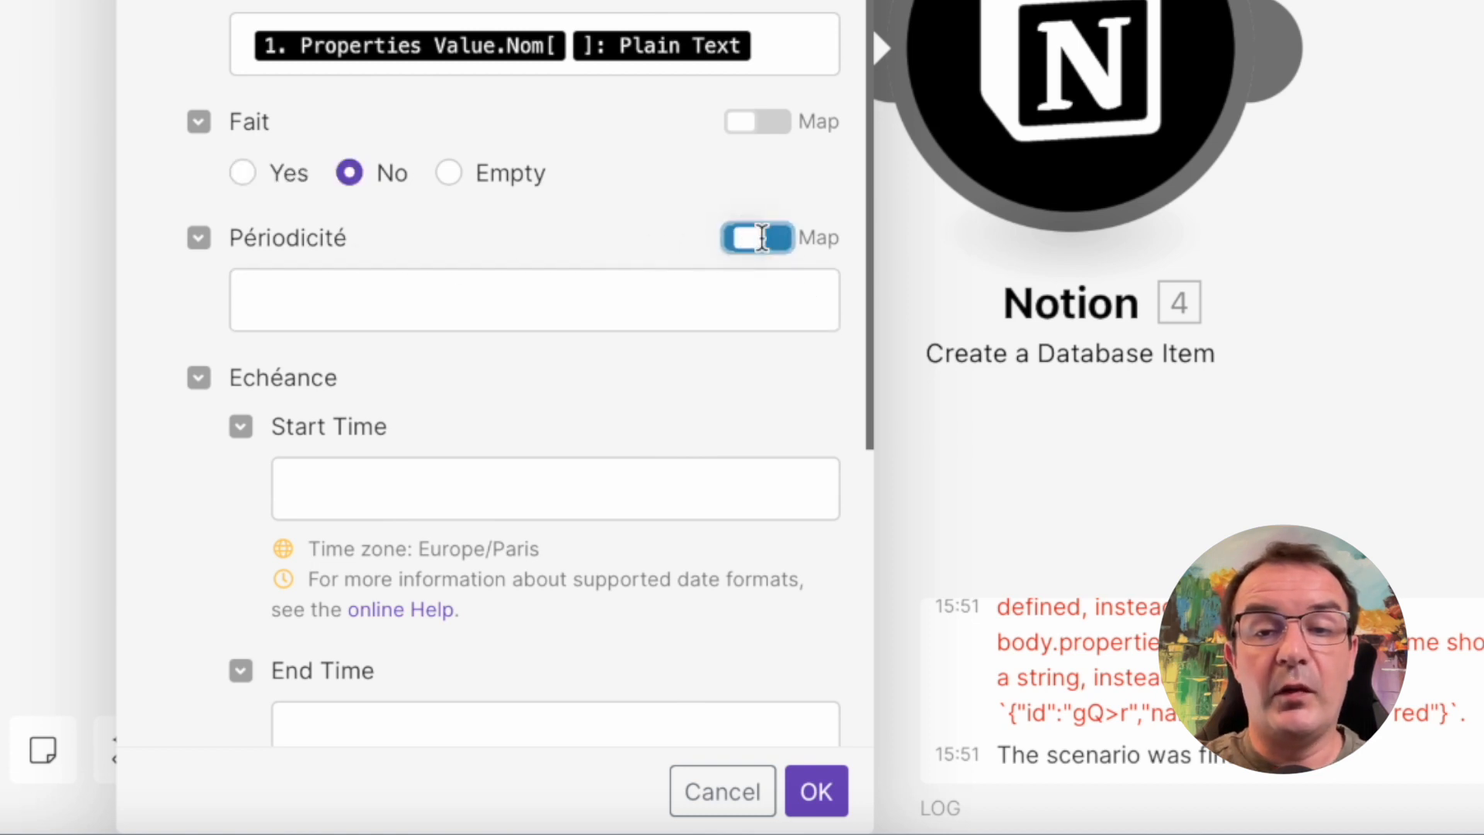
pyautogui.click(389, 292)
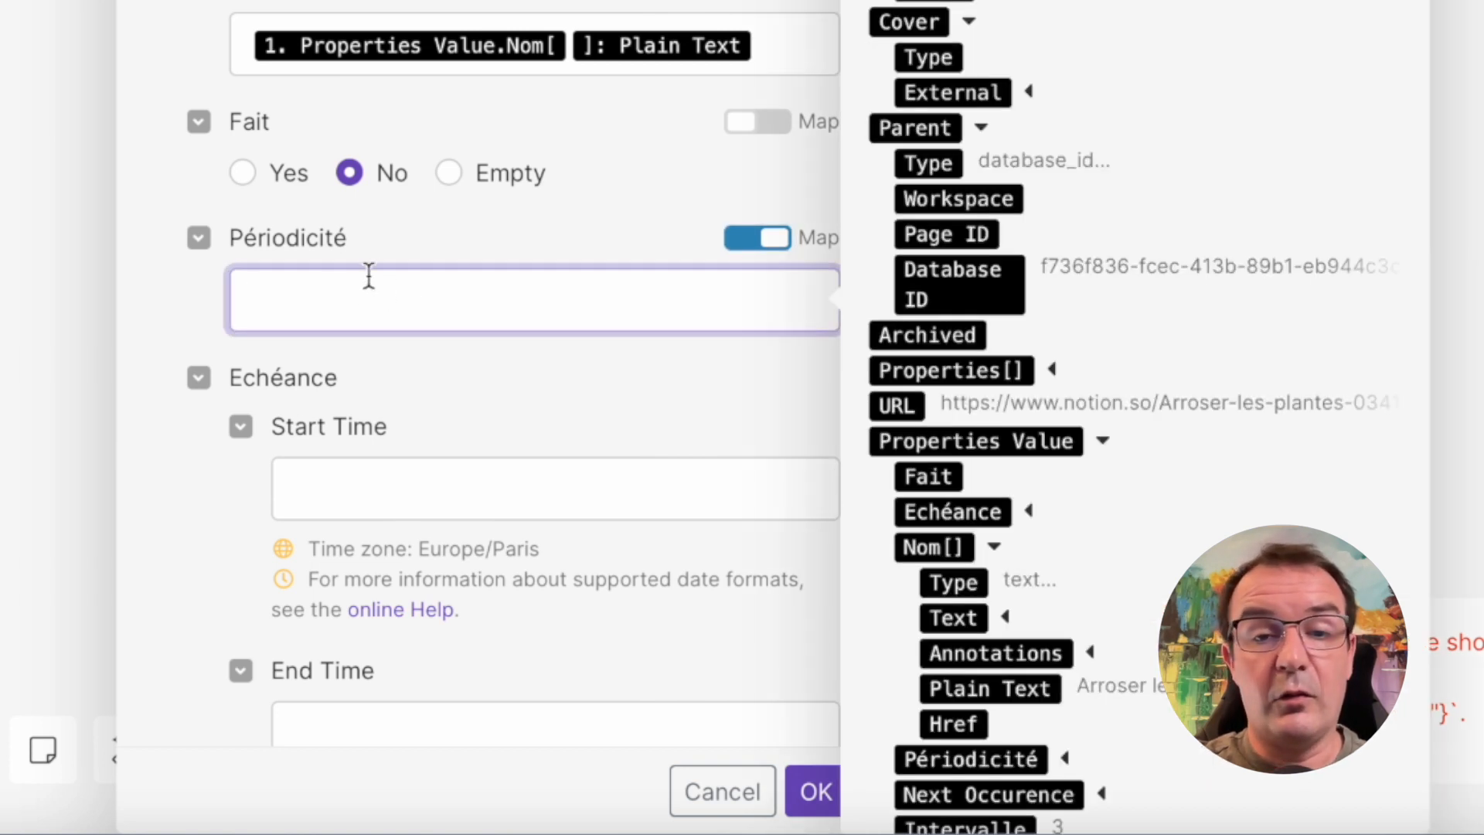
pyautogui.scroll(-4, 1007, 446)
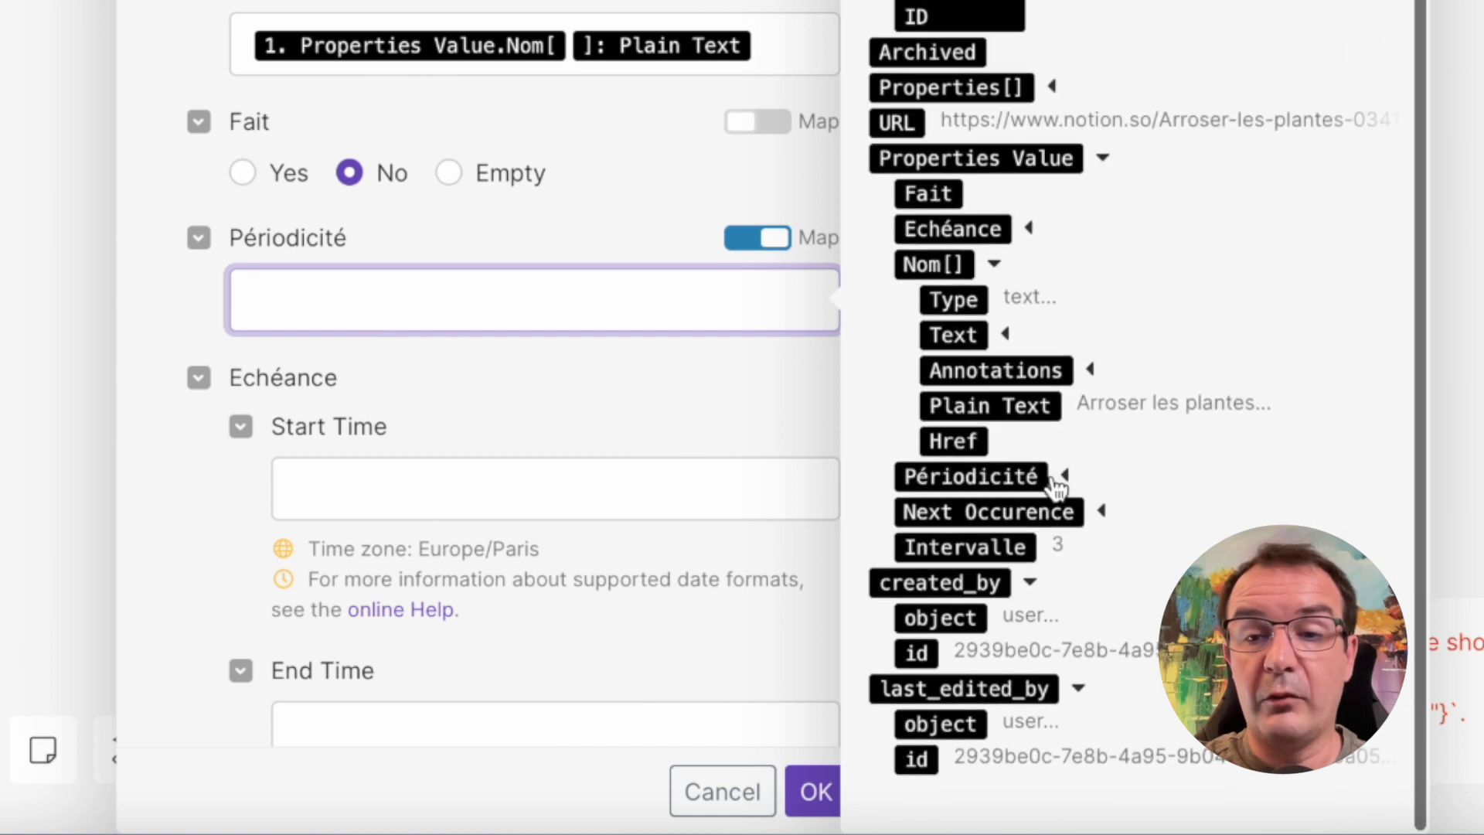
pyautogui.click(993, 477)
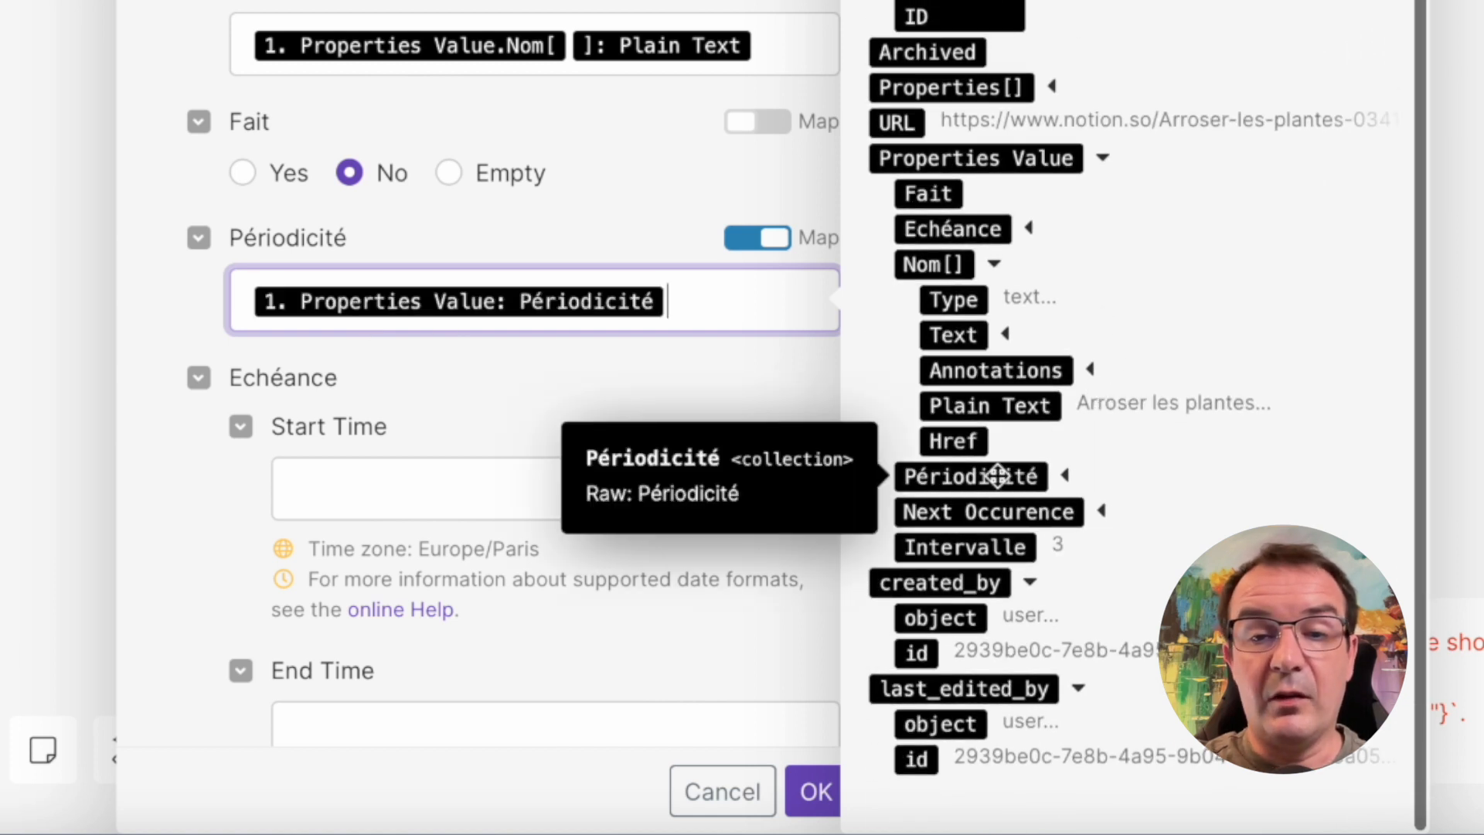
pyautogui.click(166, 430)
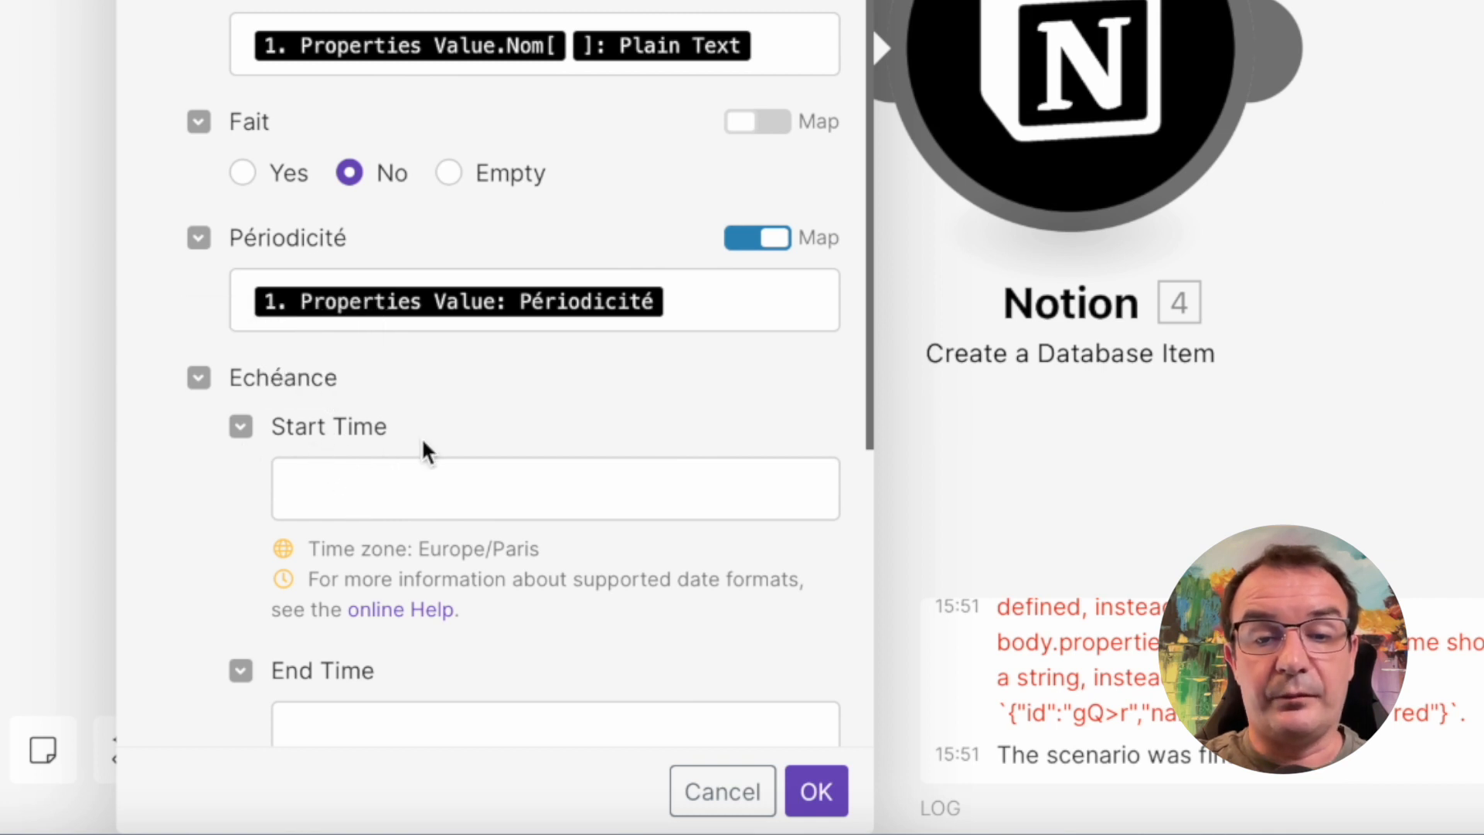
# Map the Start Time of Echéance to the start date of the watched item's Next Occurence
pyautogui.scroll(-5, 424, 450)
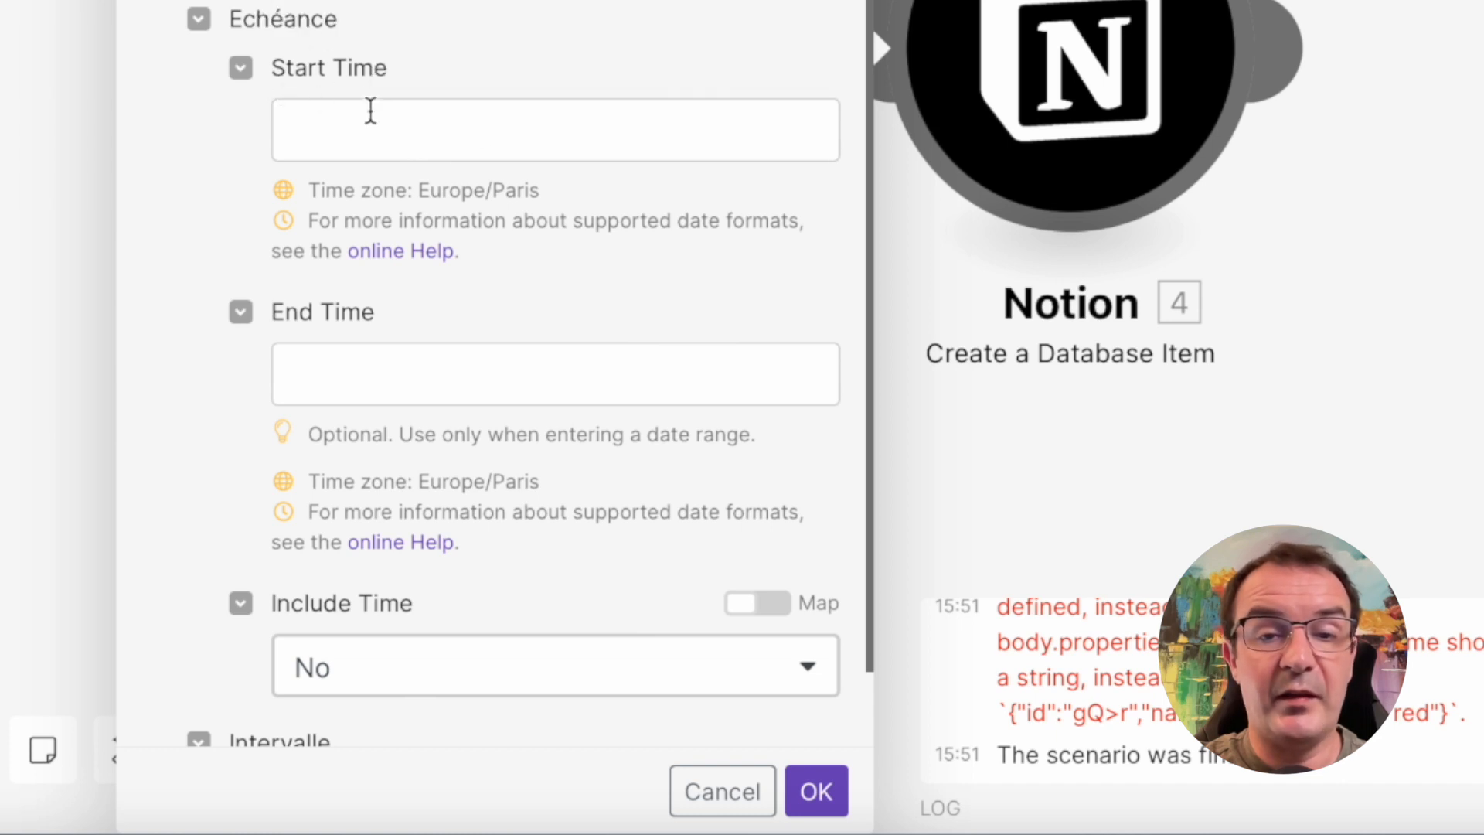
pyautogui.click(398, 118)
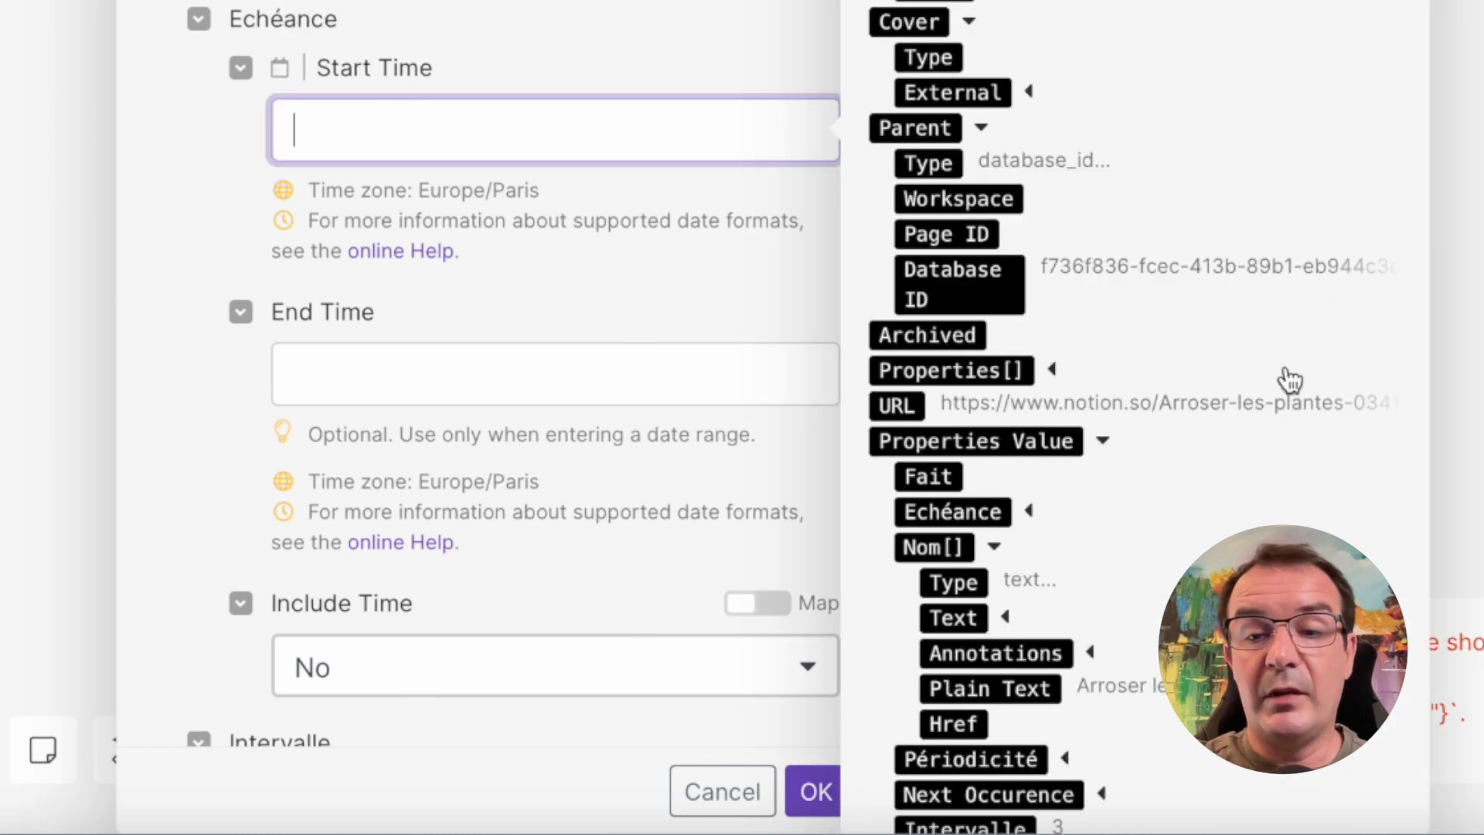
pyautogui.scroll(-4, 1285, 378)
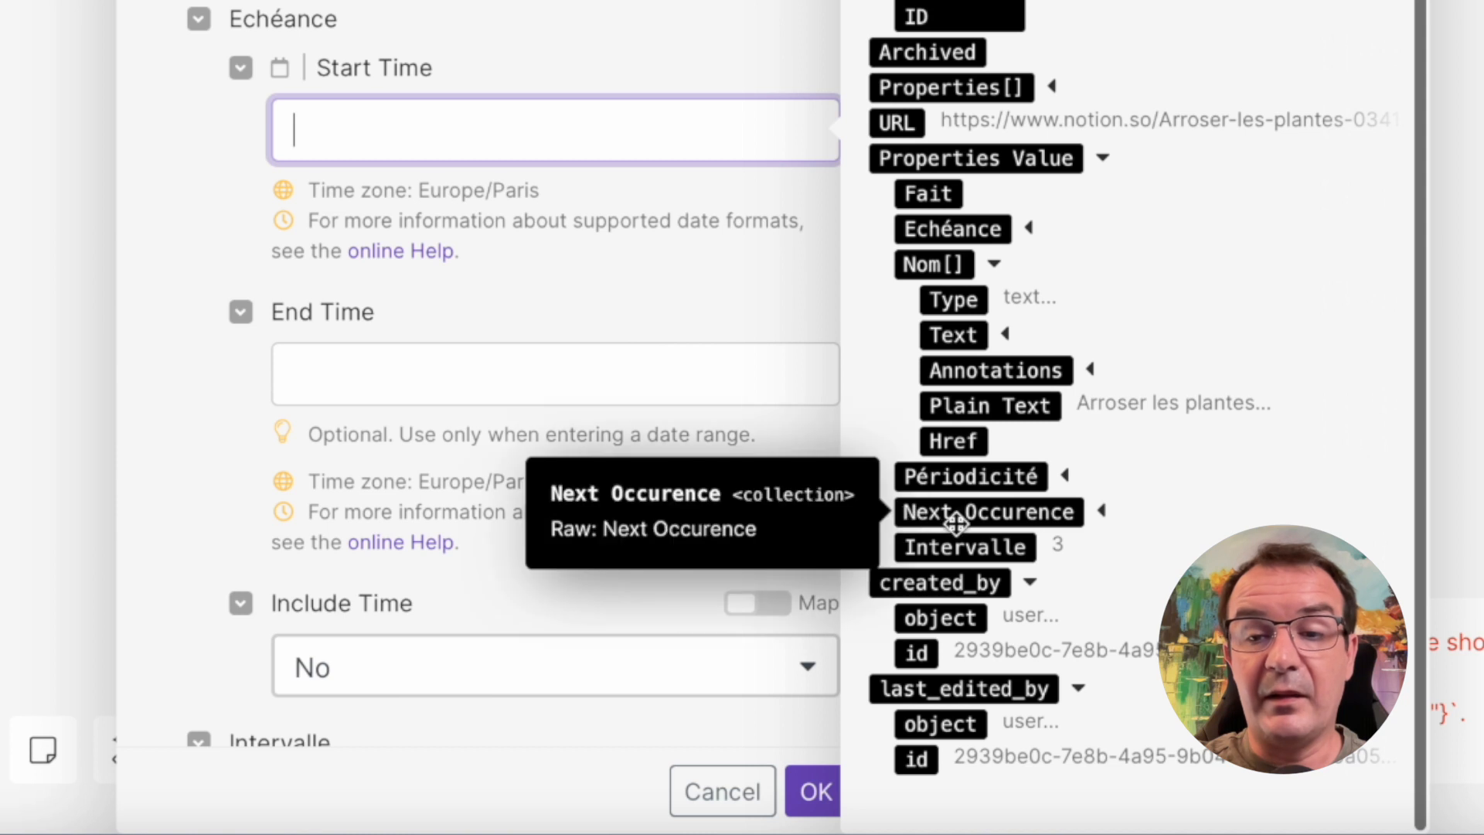
pyautogui.click(1103, 514)
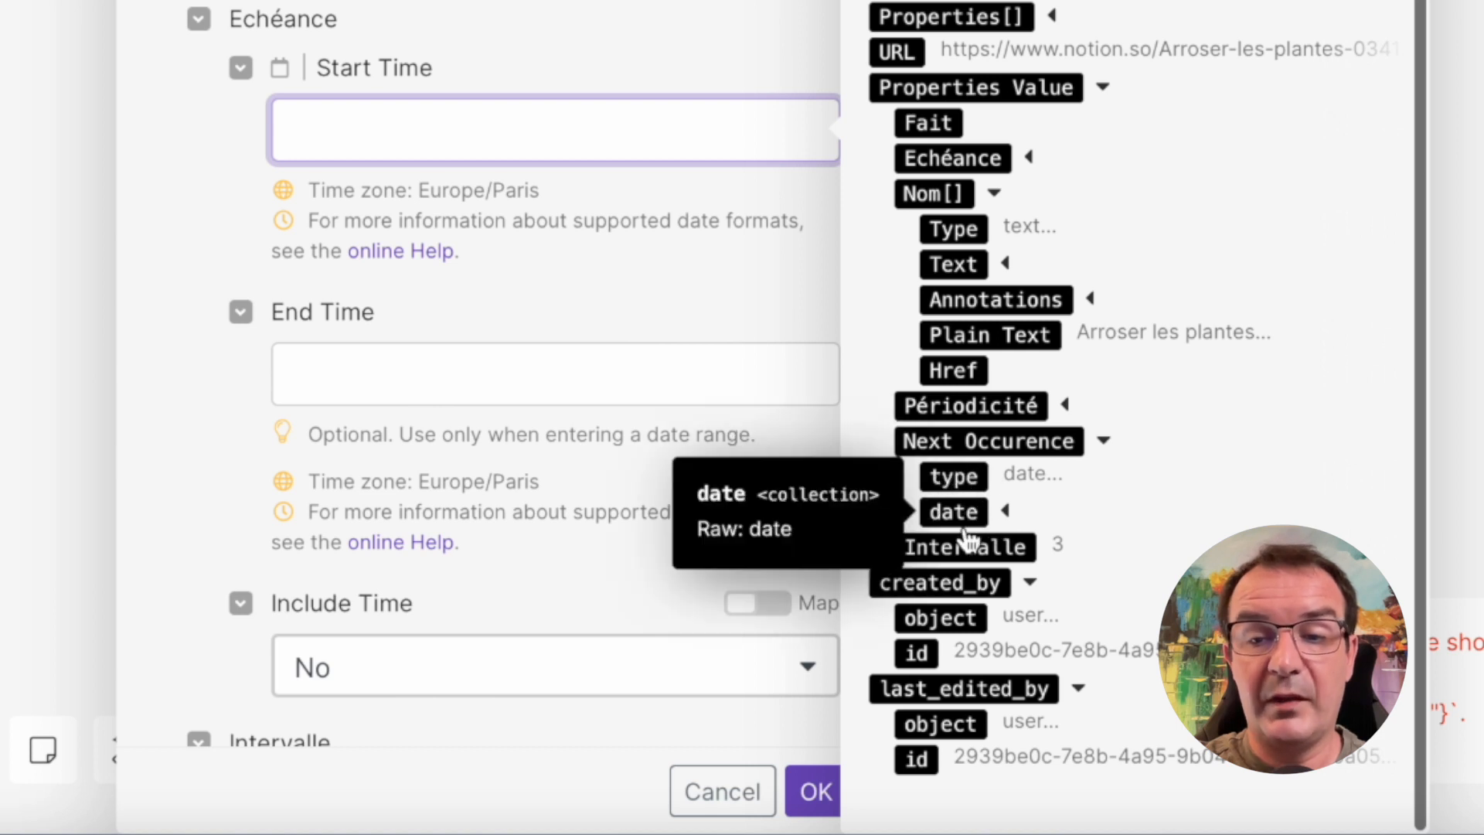
pyautogui.click(1103, 521)
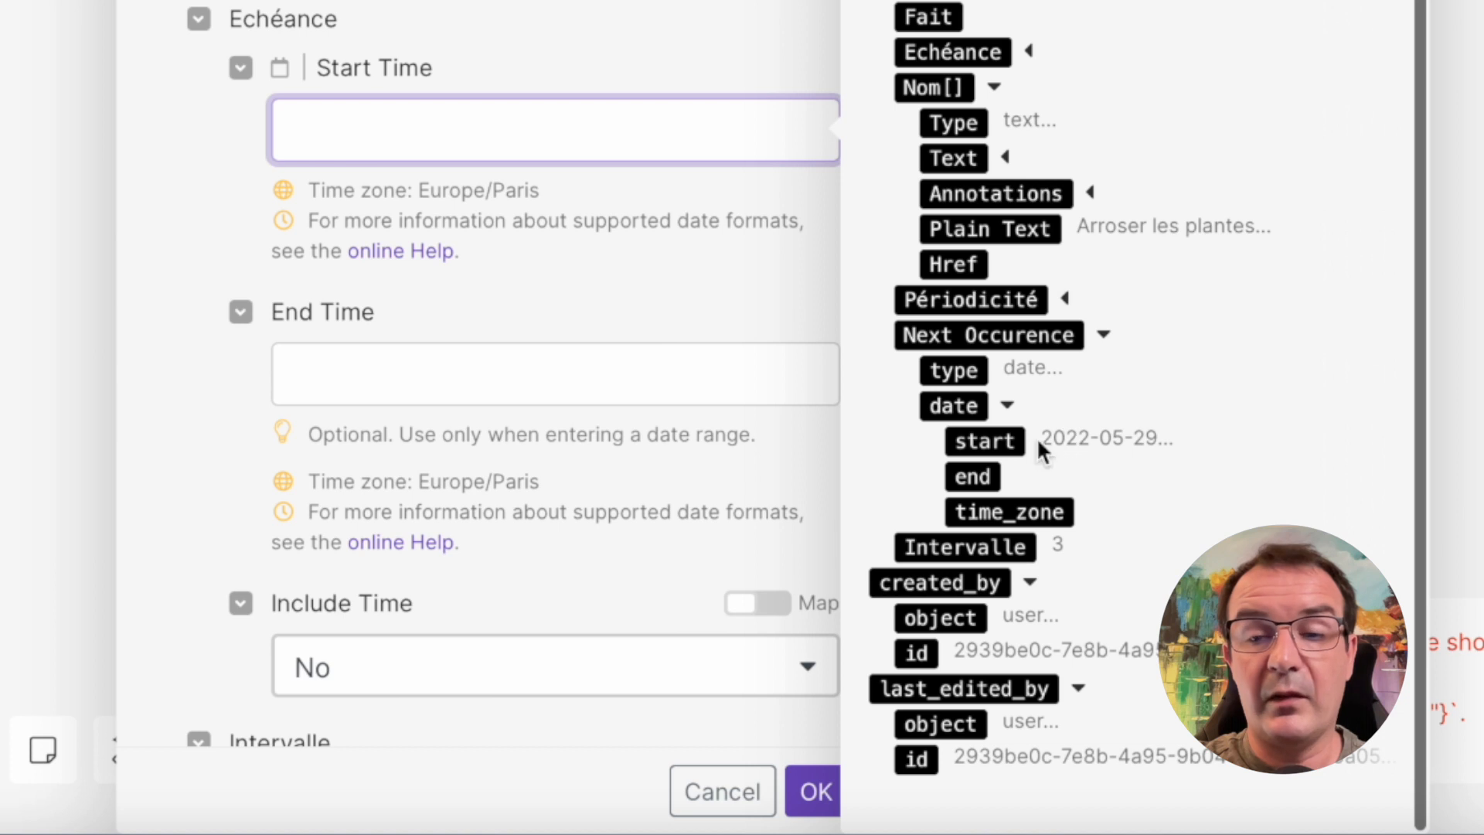
pyautogui.click(997, 442)
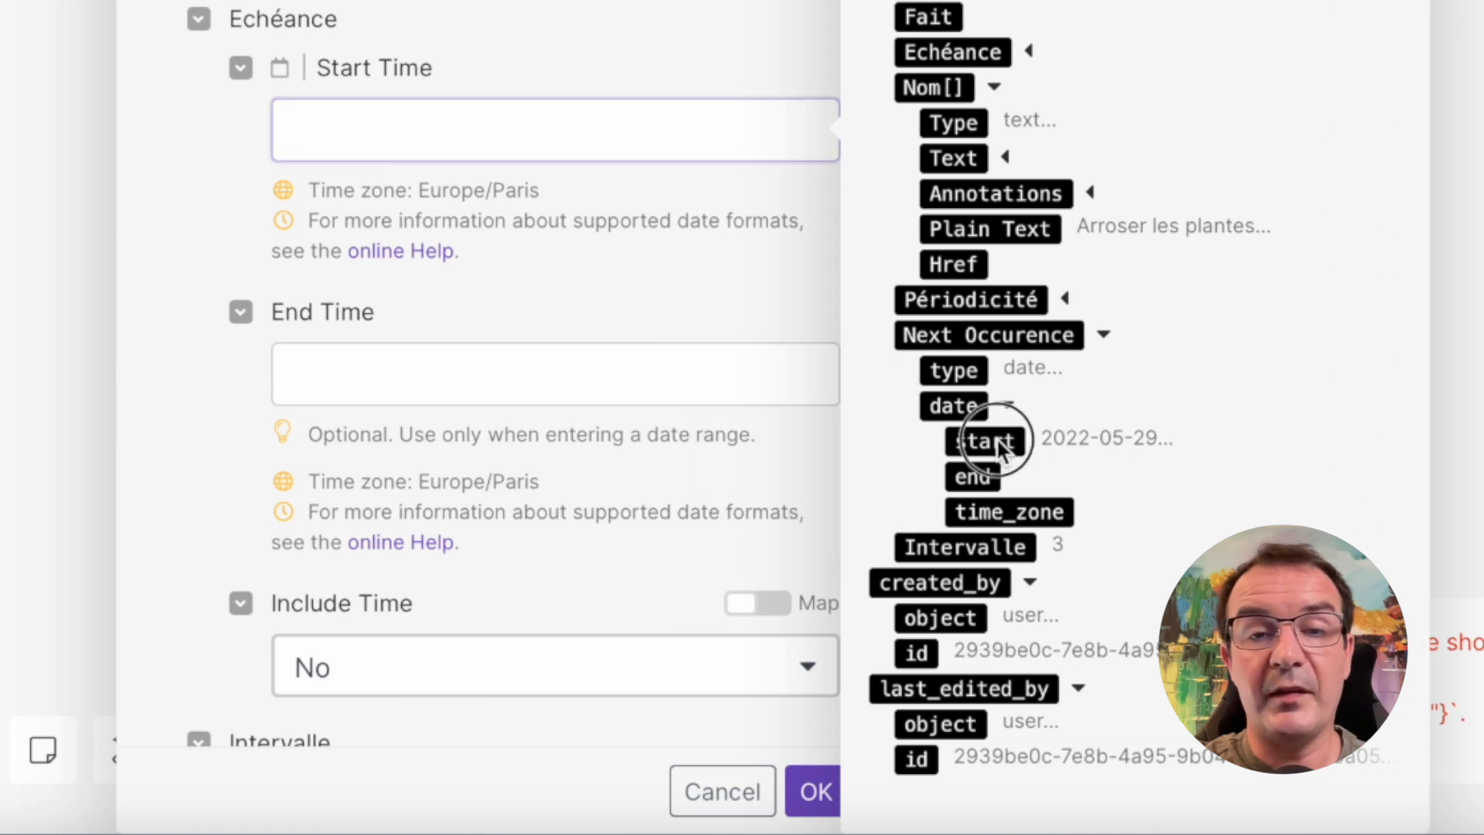
pyautogui.click(189, 435)
# Map the new item's Intervalle to the watched item's Intervalle property value and save the Create a Database Item module
pyautogui.scroll(-2, 183, 430)
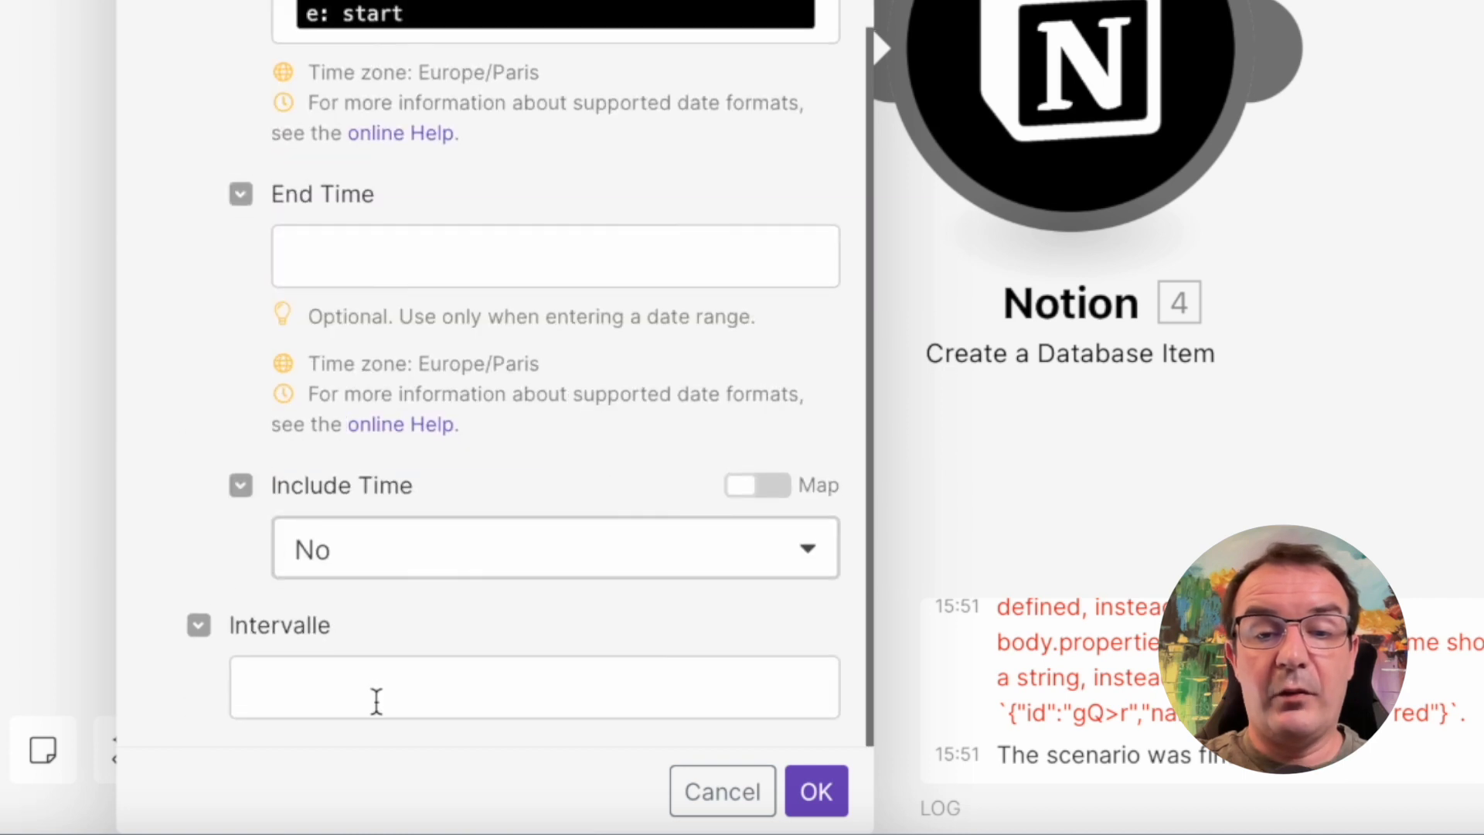
pyautogui.click(378, 703)
pyautogui.scroll(-3, 1032, 551)
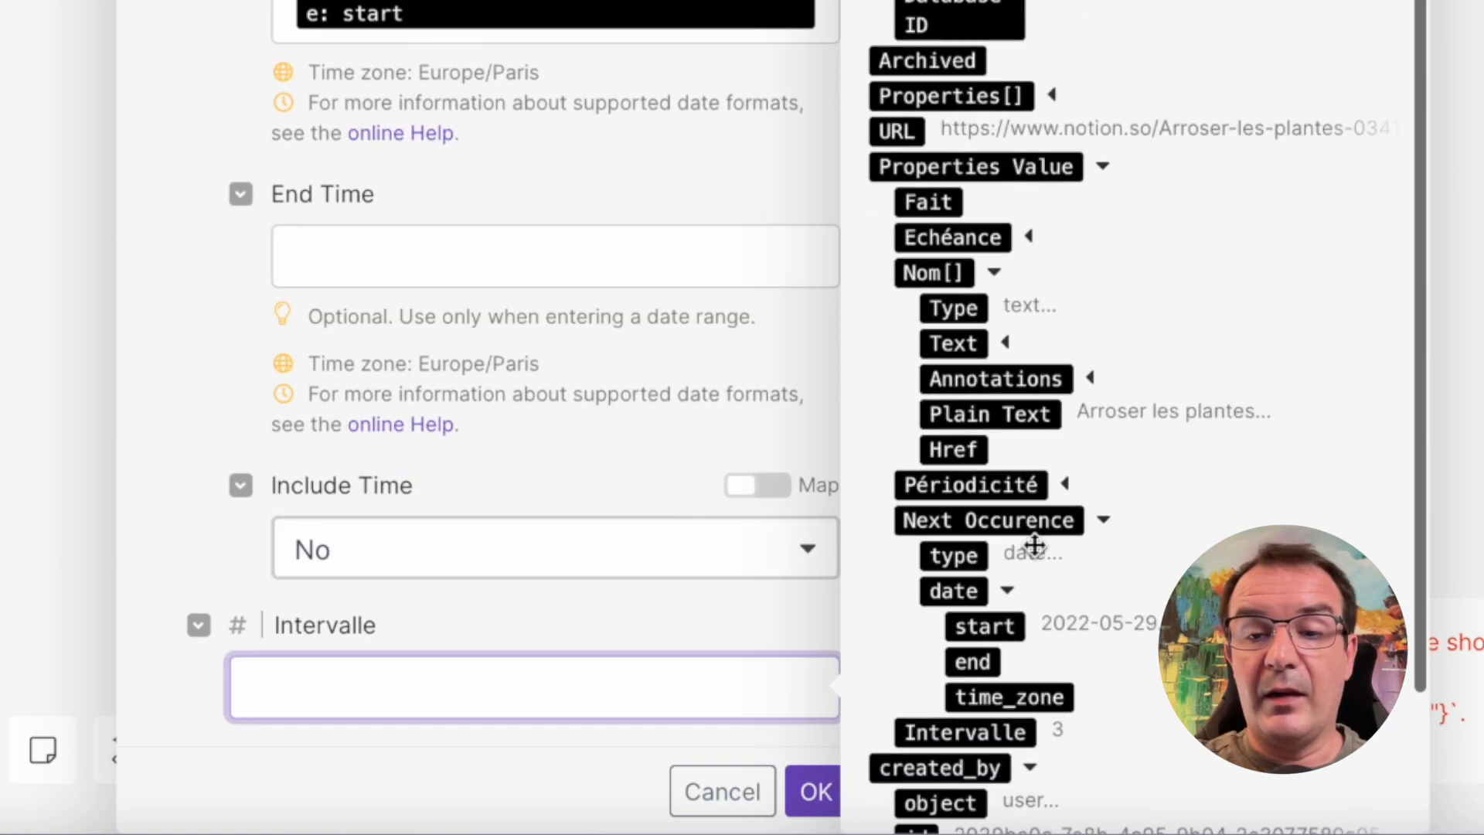
pyautogui.scroll(-2, 1036, 541)
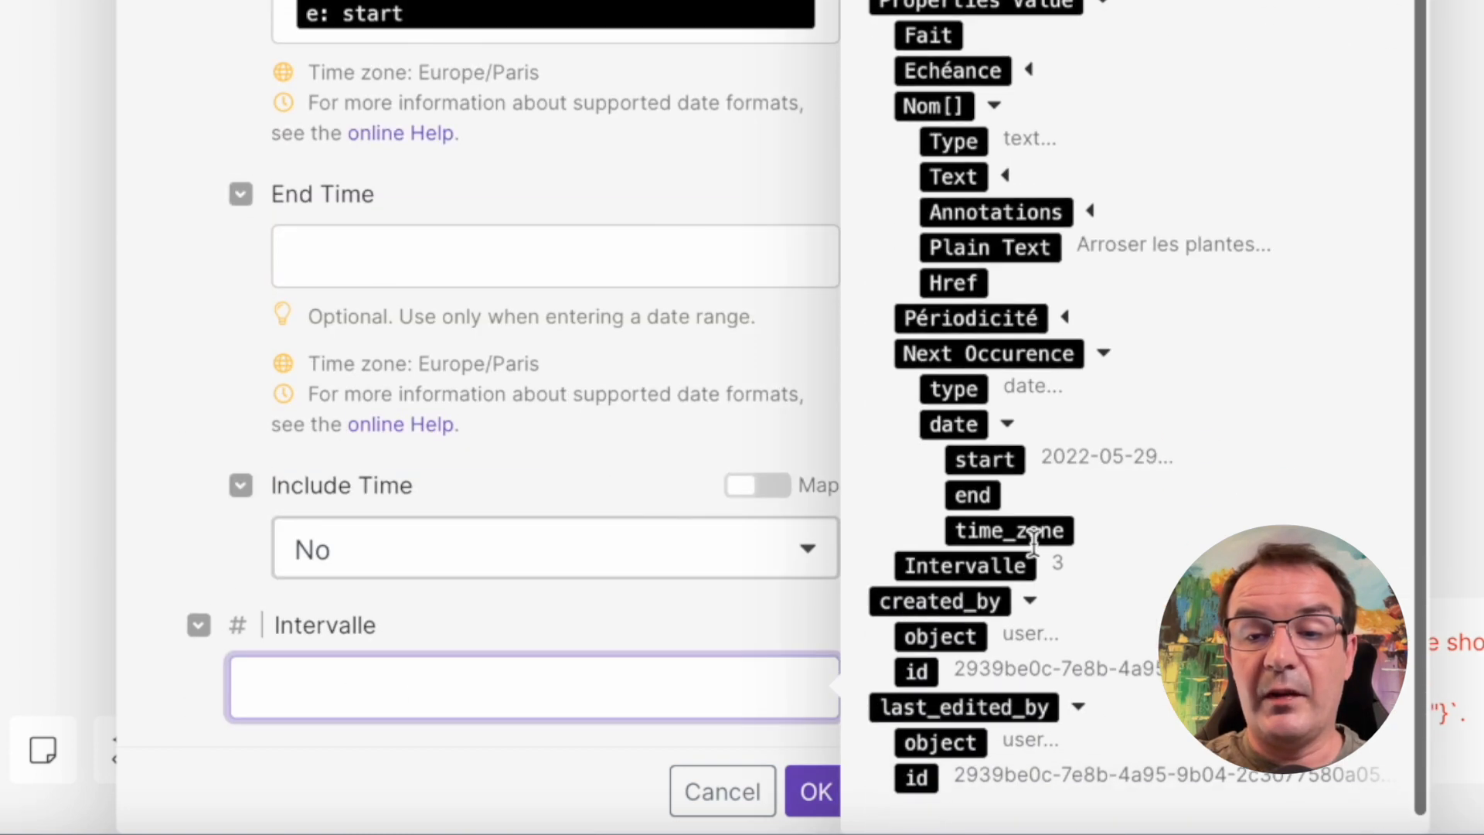
pyautogui.click(986, 567)
pyautogui.click(172, 500)
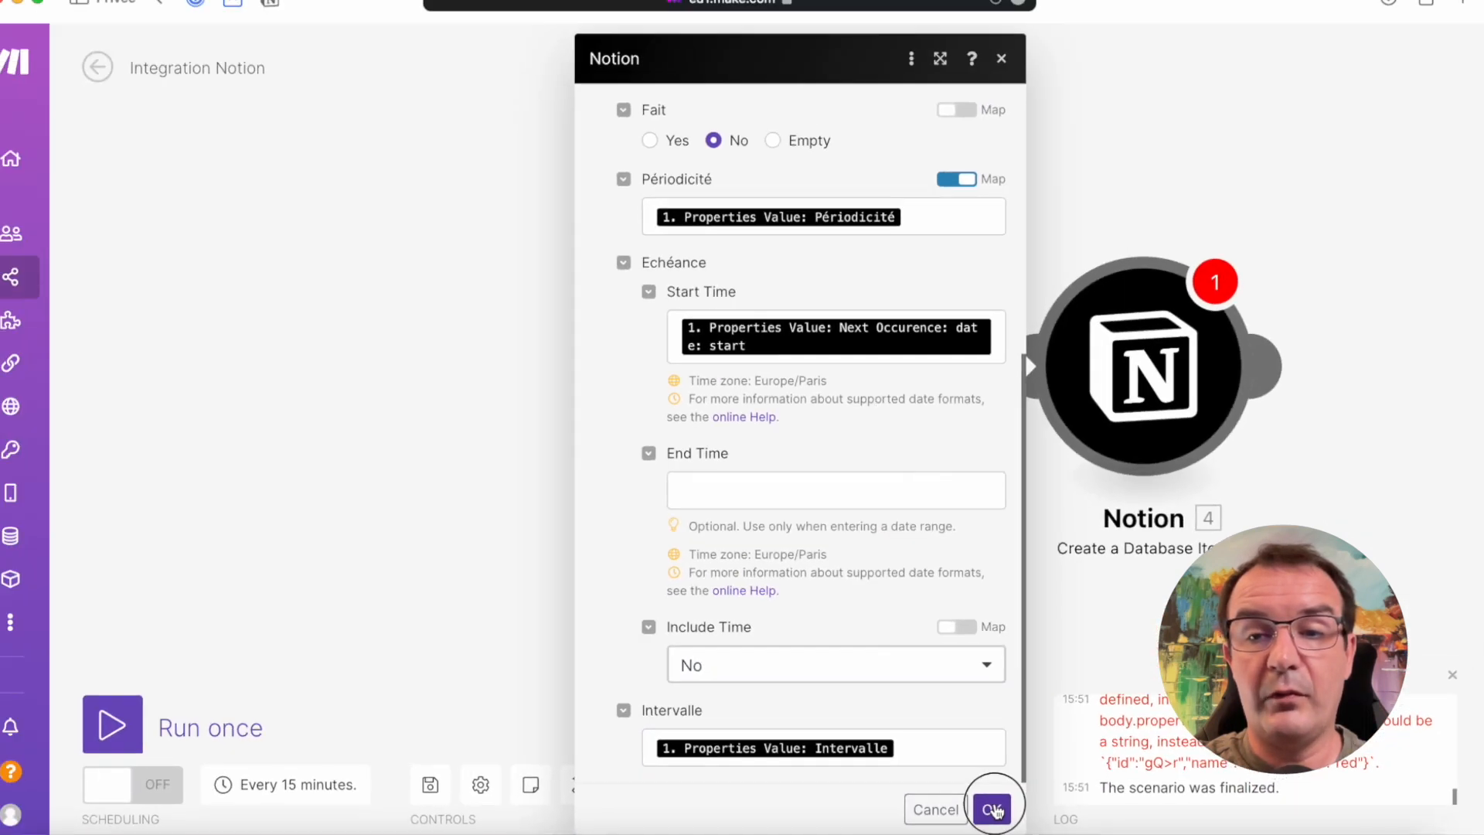
pyautogui.click(820, 792)
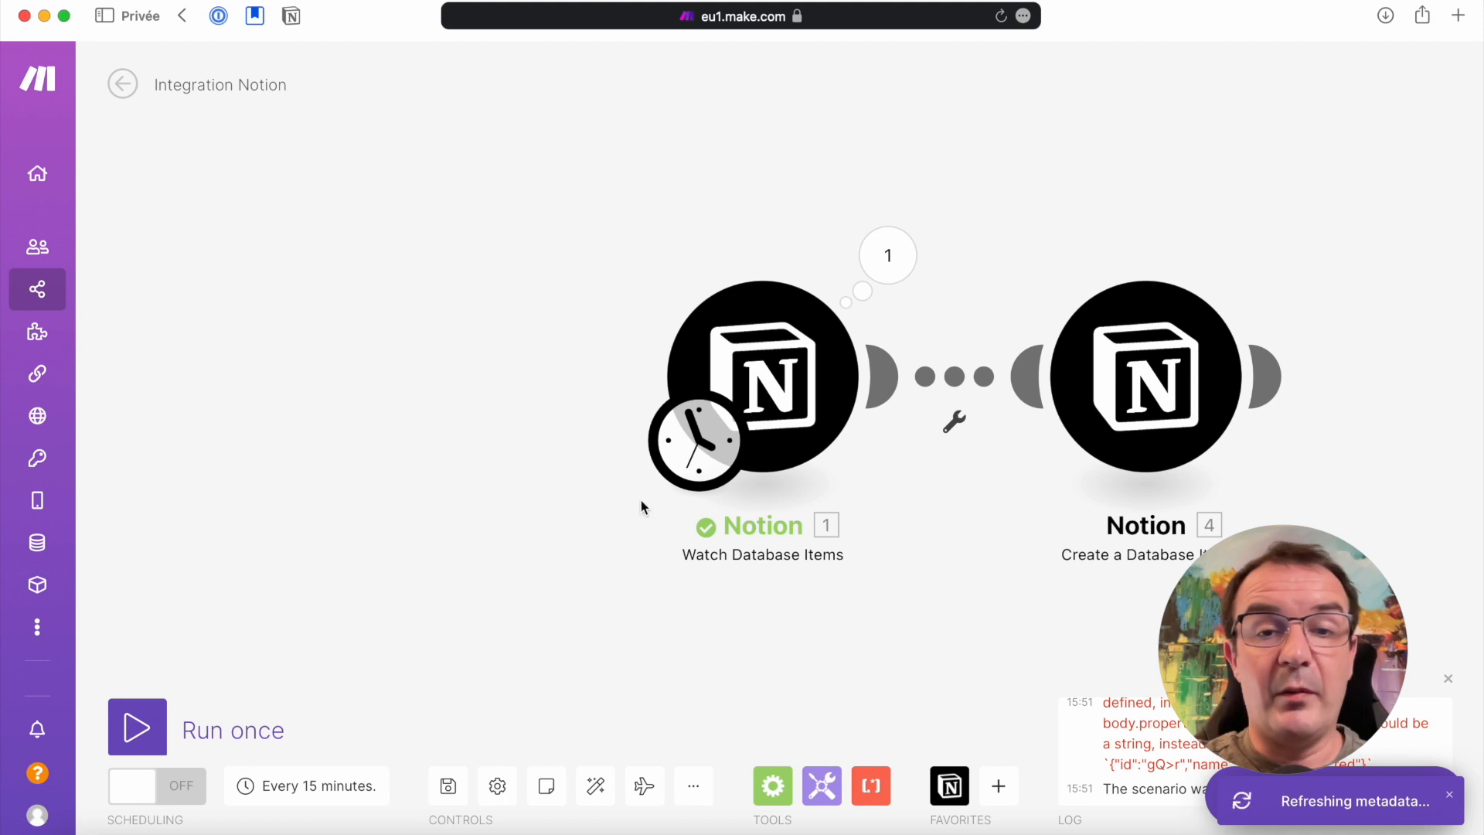
# Run the scenario once and examine the error details of the Create a Database Item module
pyautogui.click(138, 731)
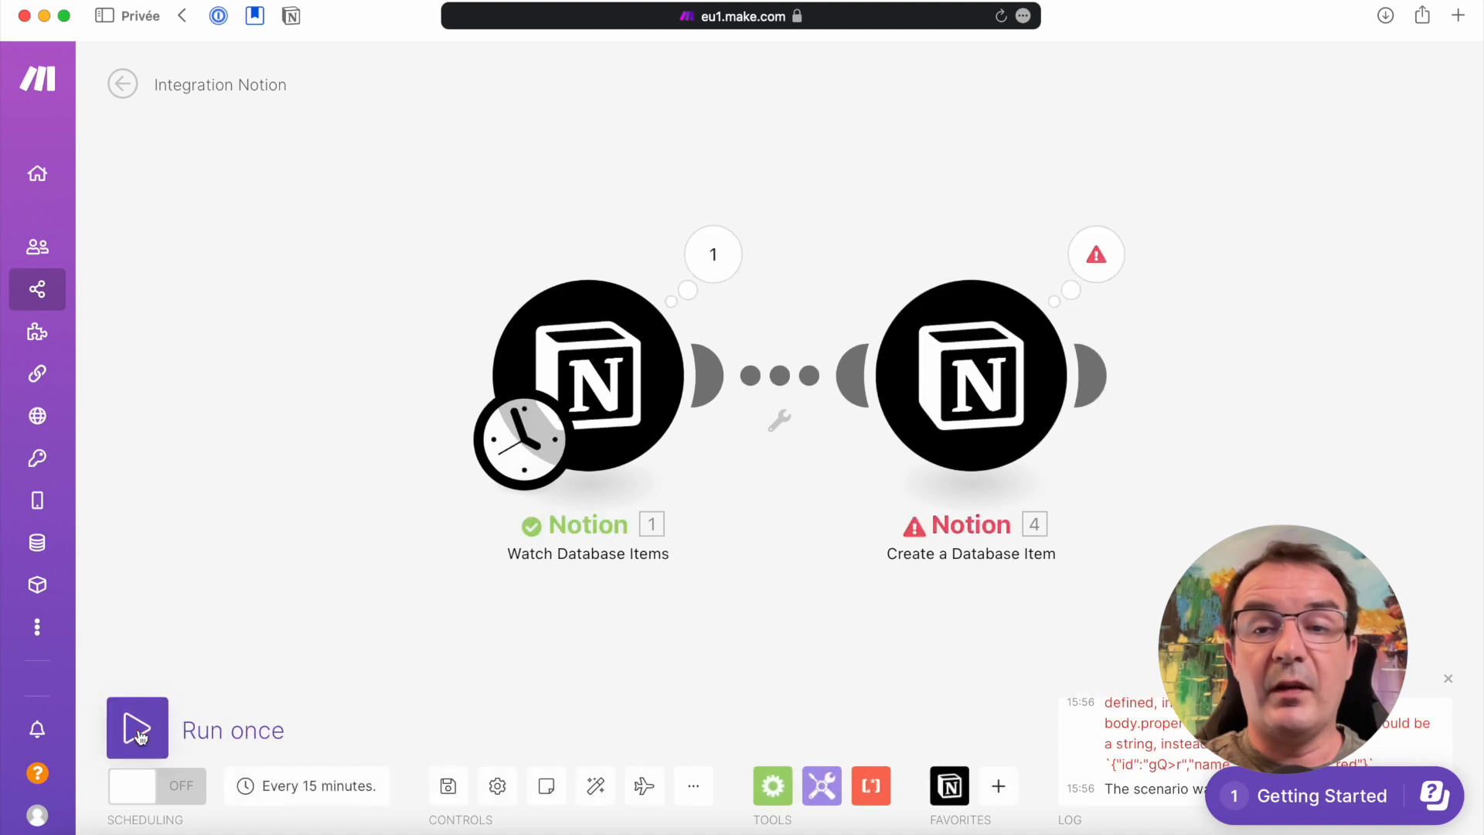
pyautogui.click(1117, 259)
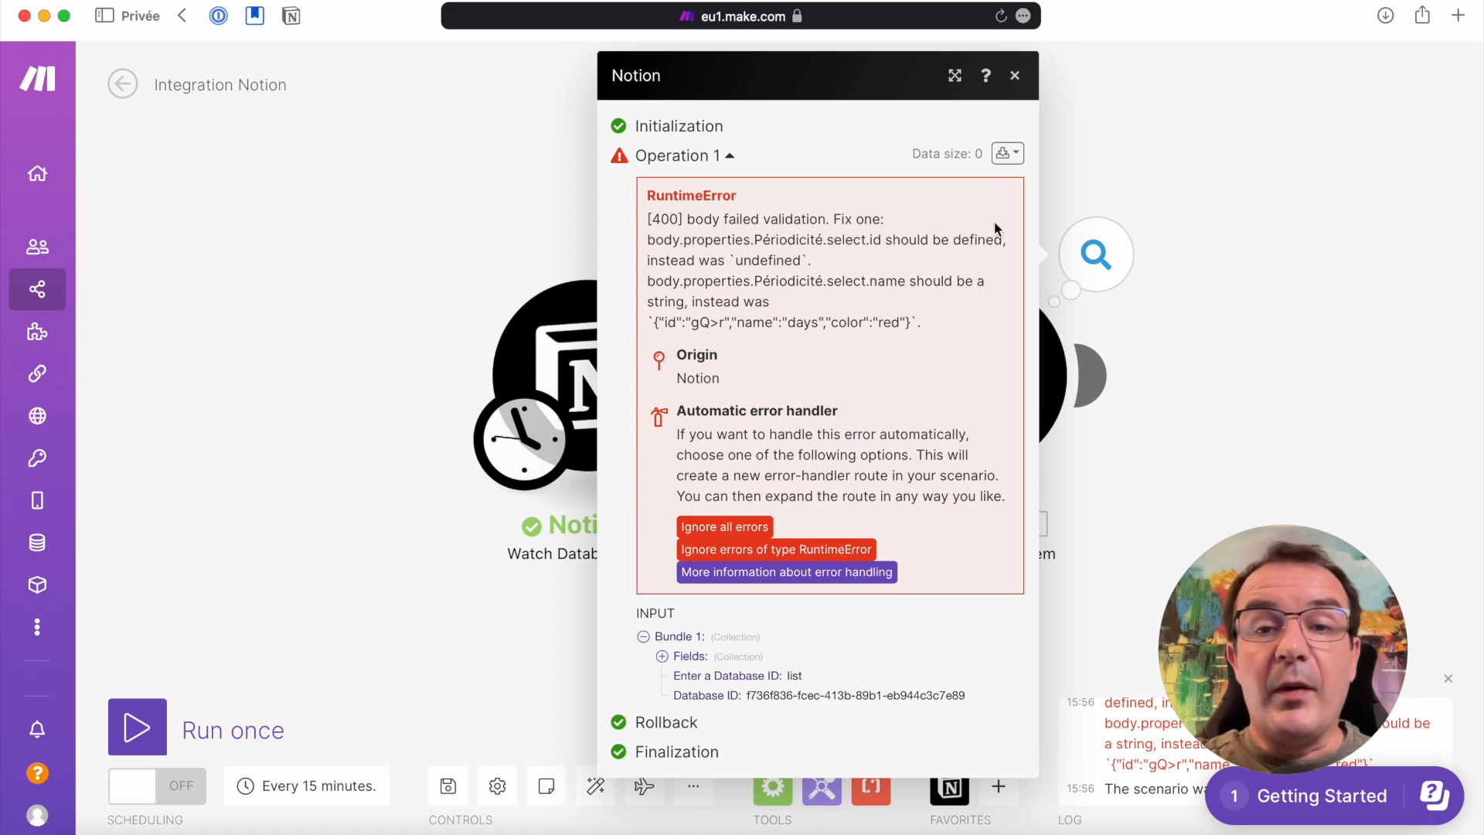
pyautogui.click(1241, 282)
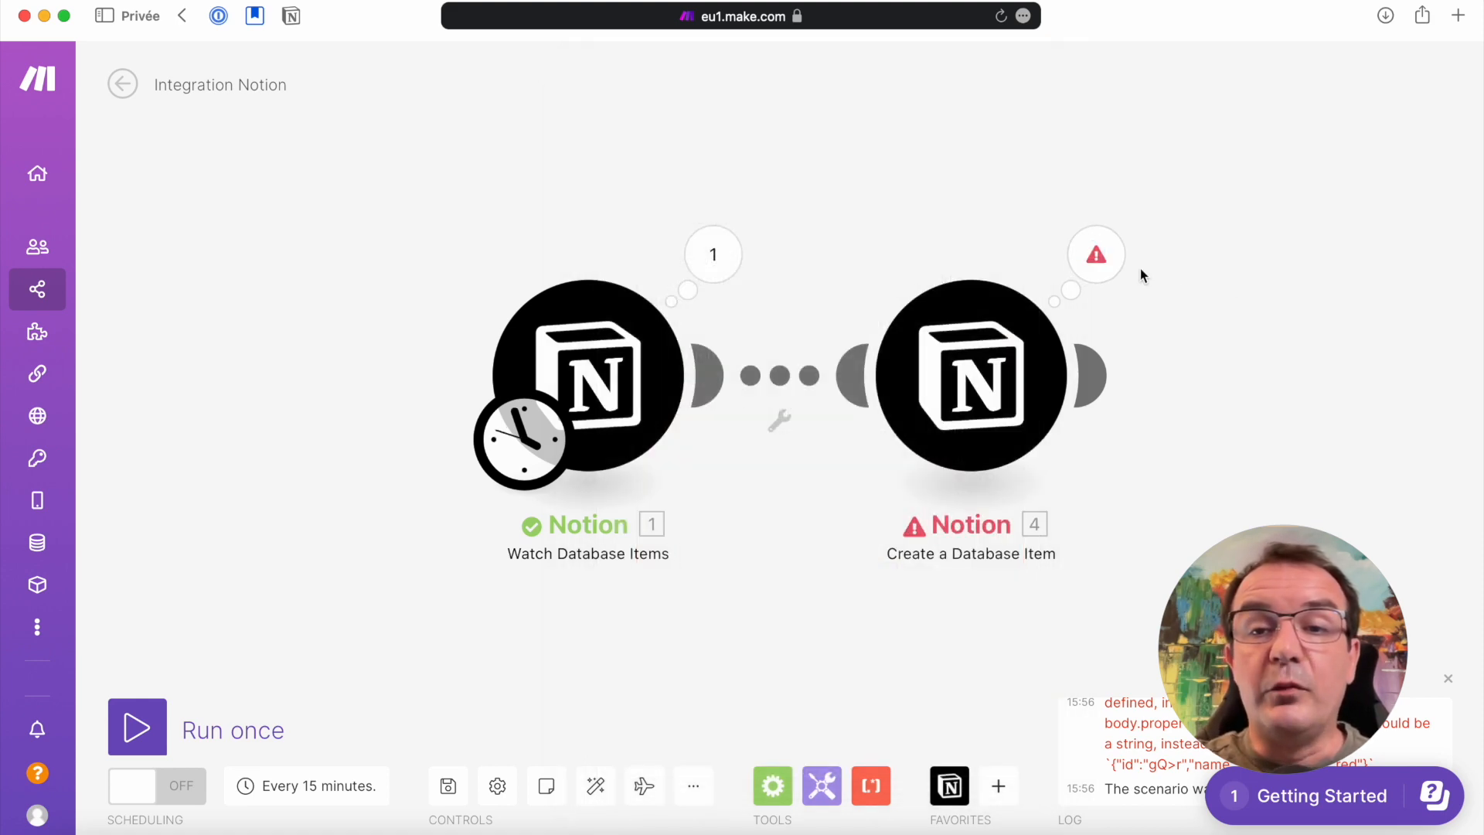
pyautogui.click(1110, 260)
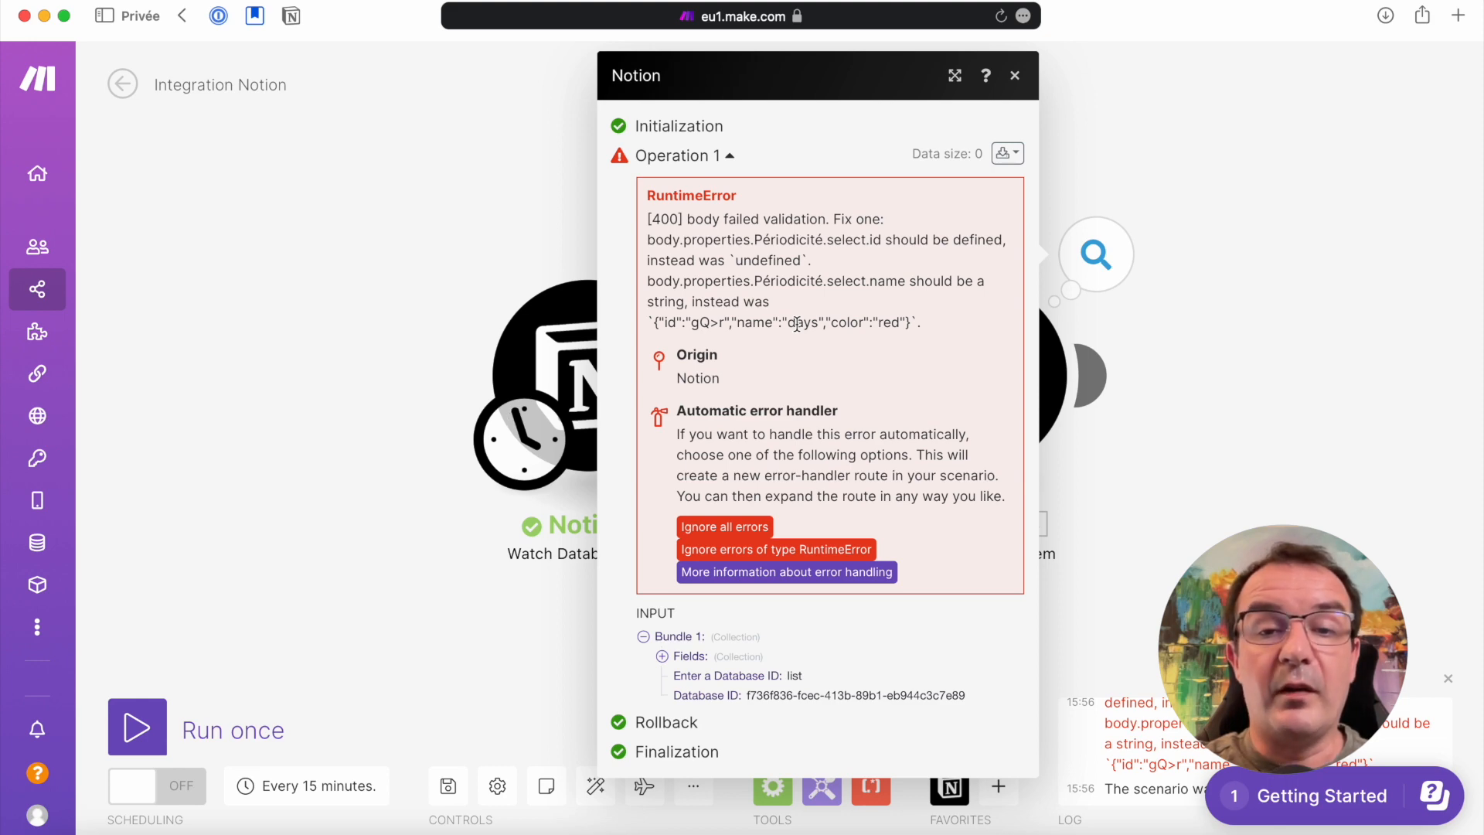
pyautogui.click(1230, 354)
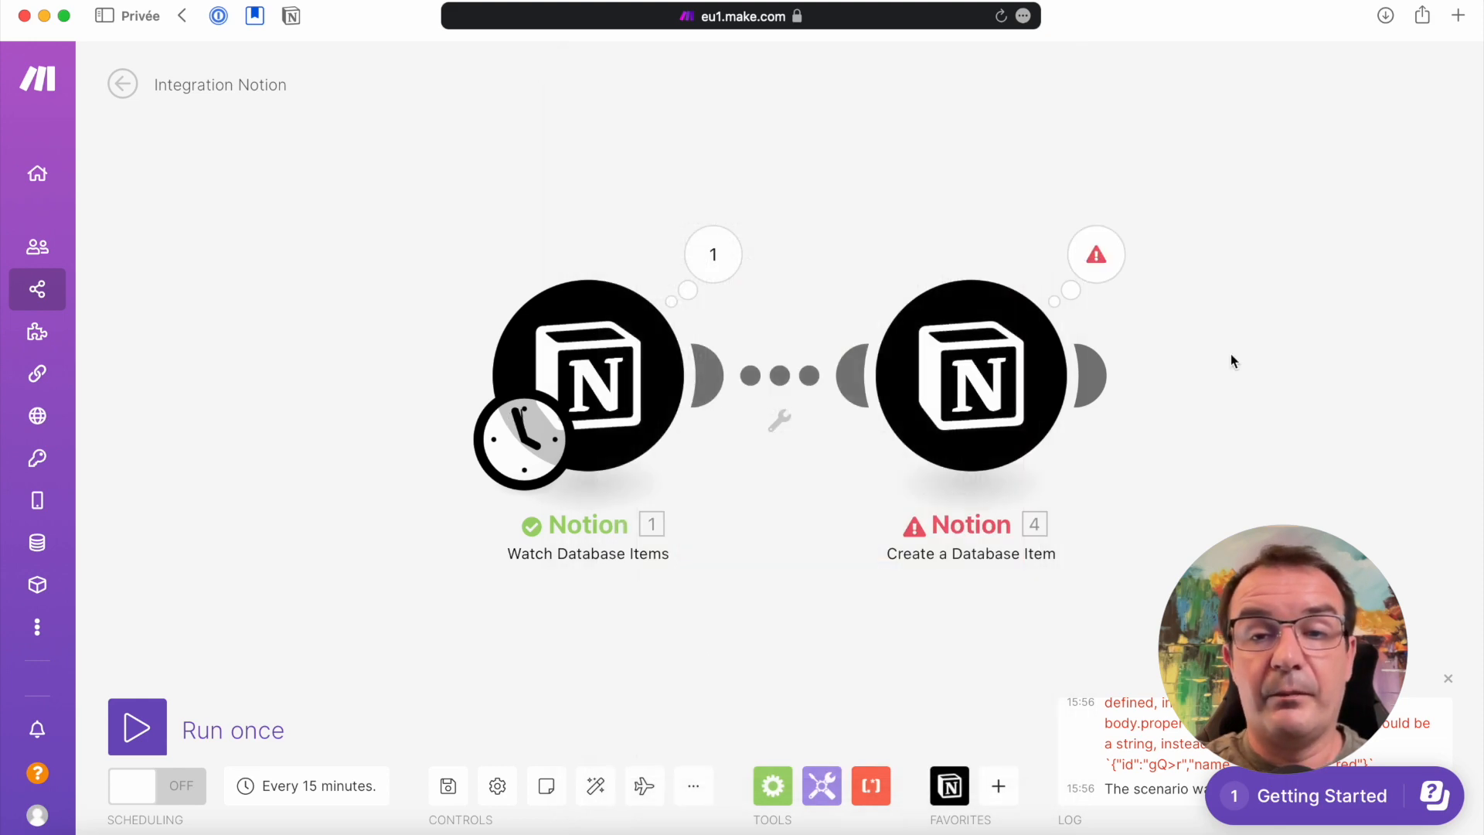
# Remap Périodicité in the Create a Database Item module to the name value of the watched item's Périodicité property
pyautogui.click(1005, 398)
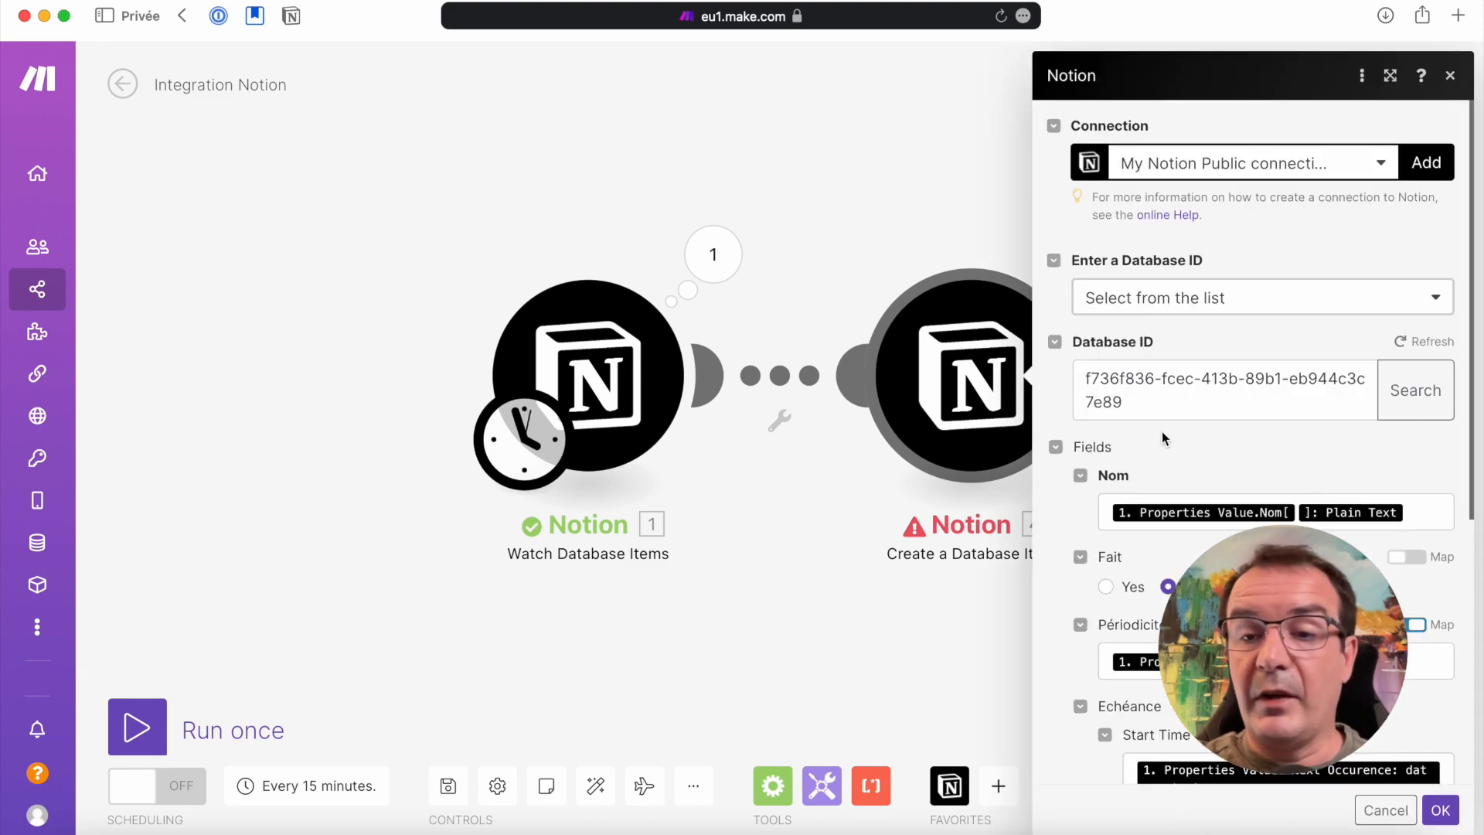
pyautogui.scroll(-3, 1162, 431)
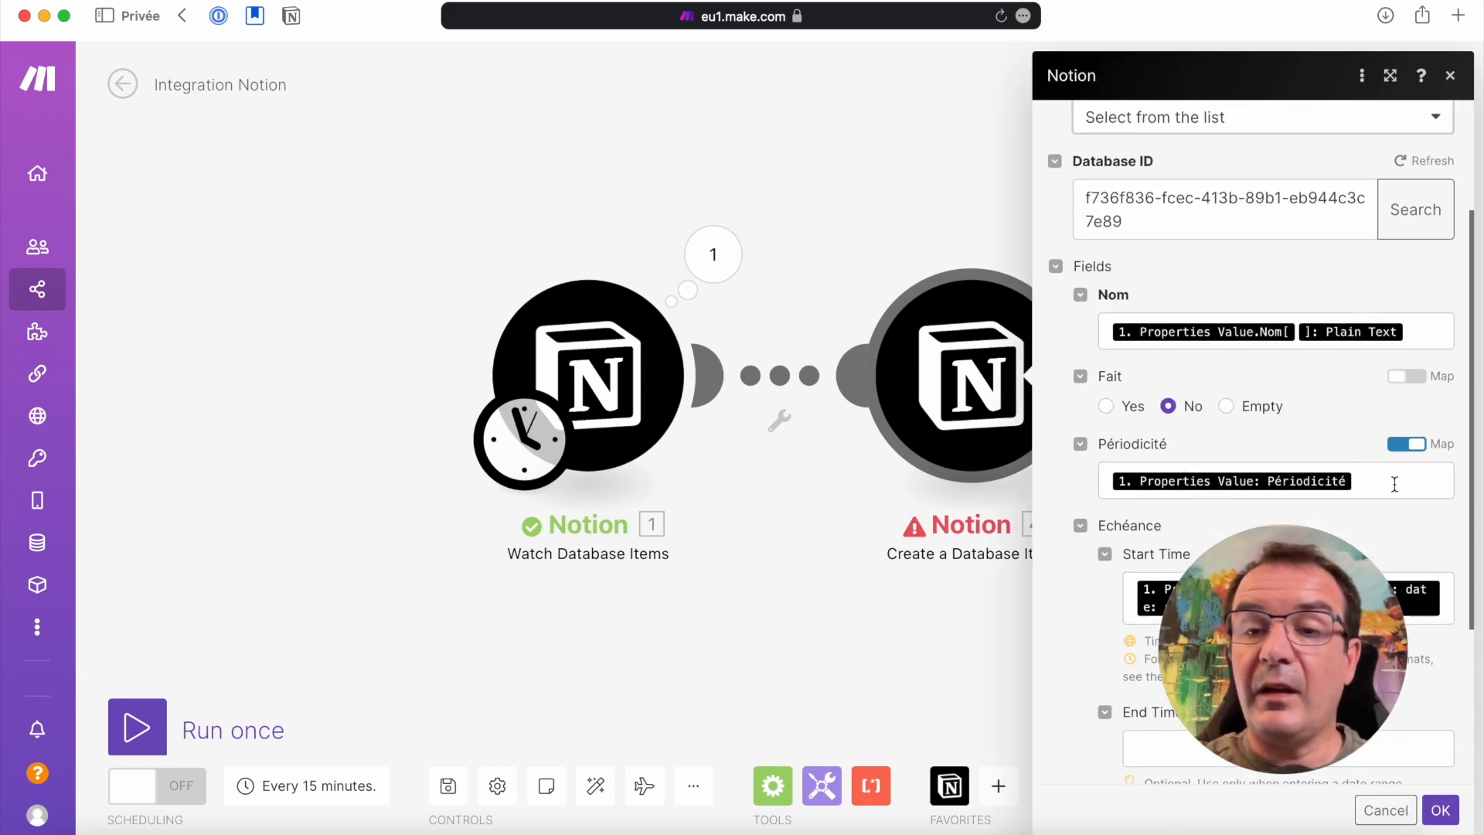
pyautogui.click(1394, 484)
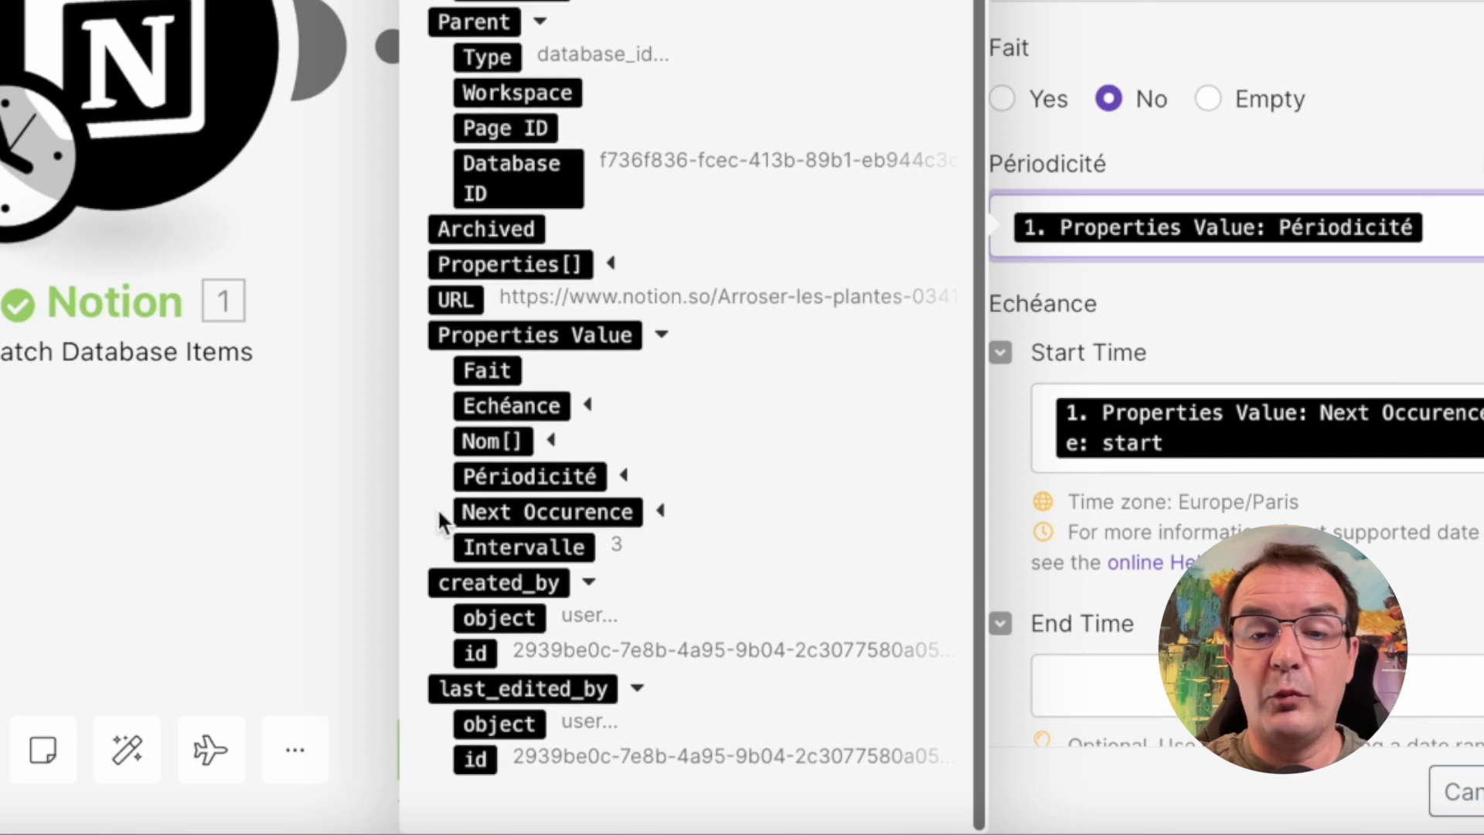
pyautogui.click(624, 477)
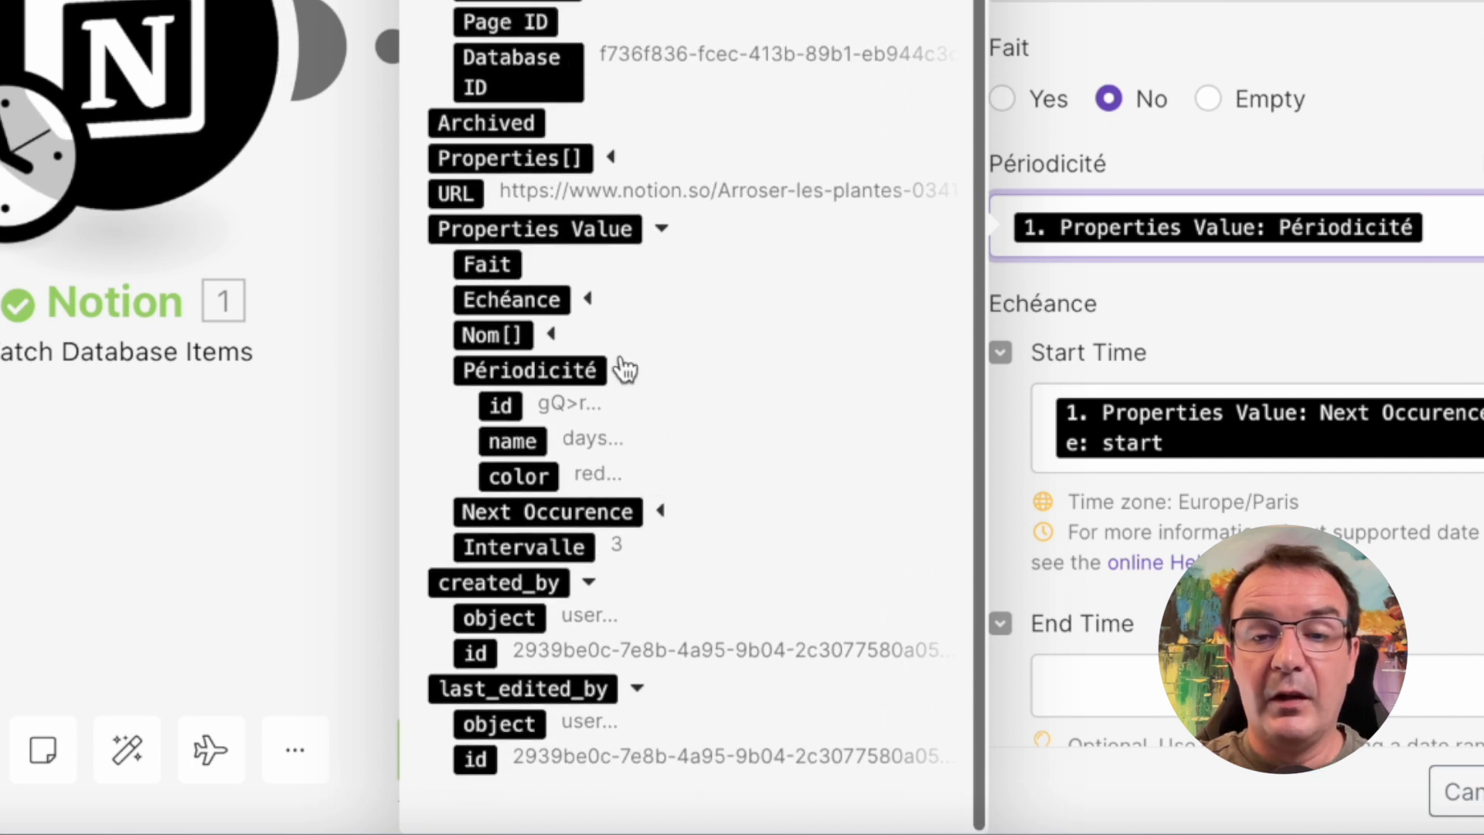
pyautogui.click(532, 441)
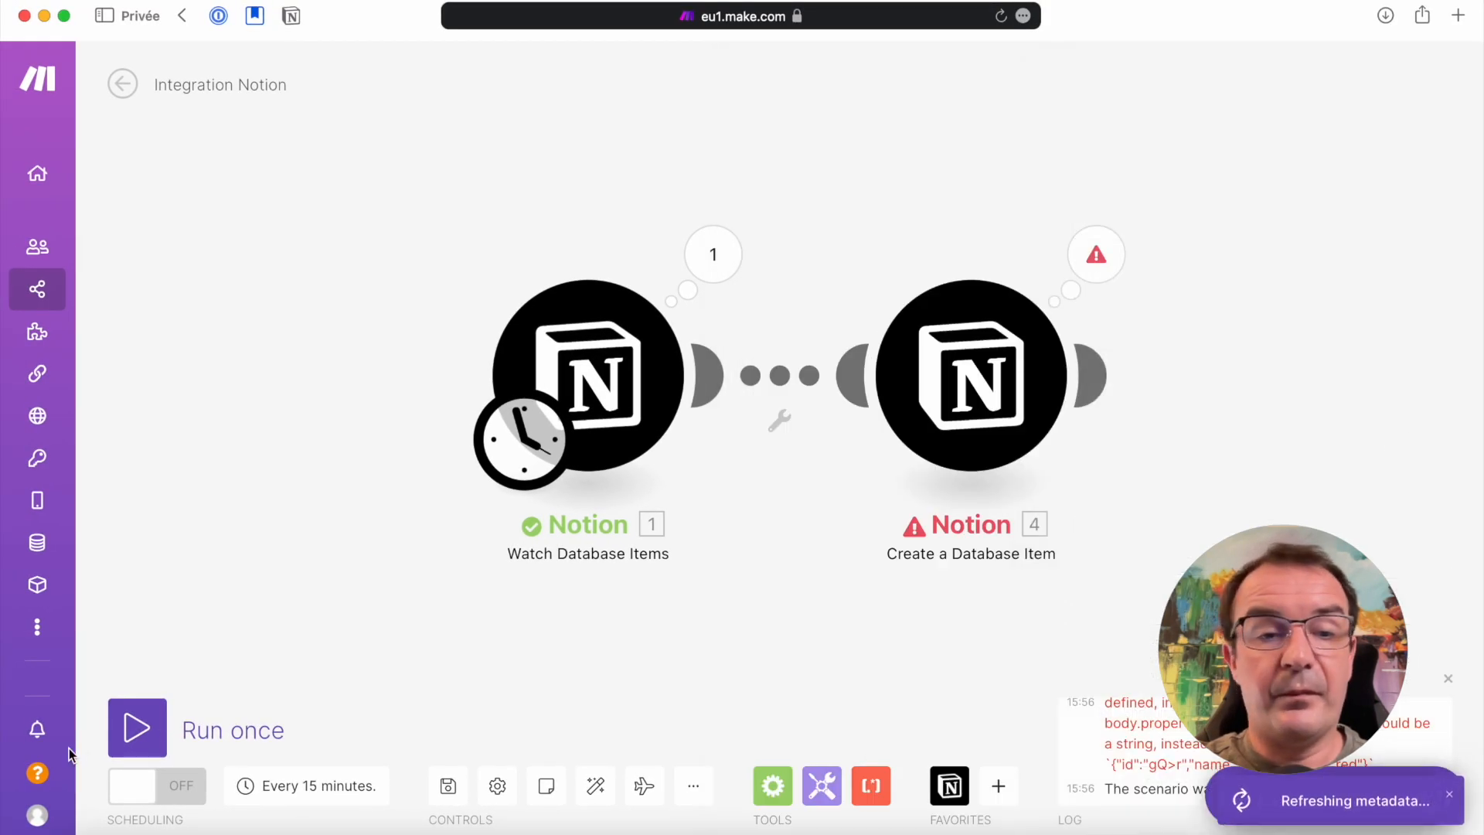
# Run the scenario once and open the output of the Create a Database Item module
pyautogui.click(136, 727)
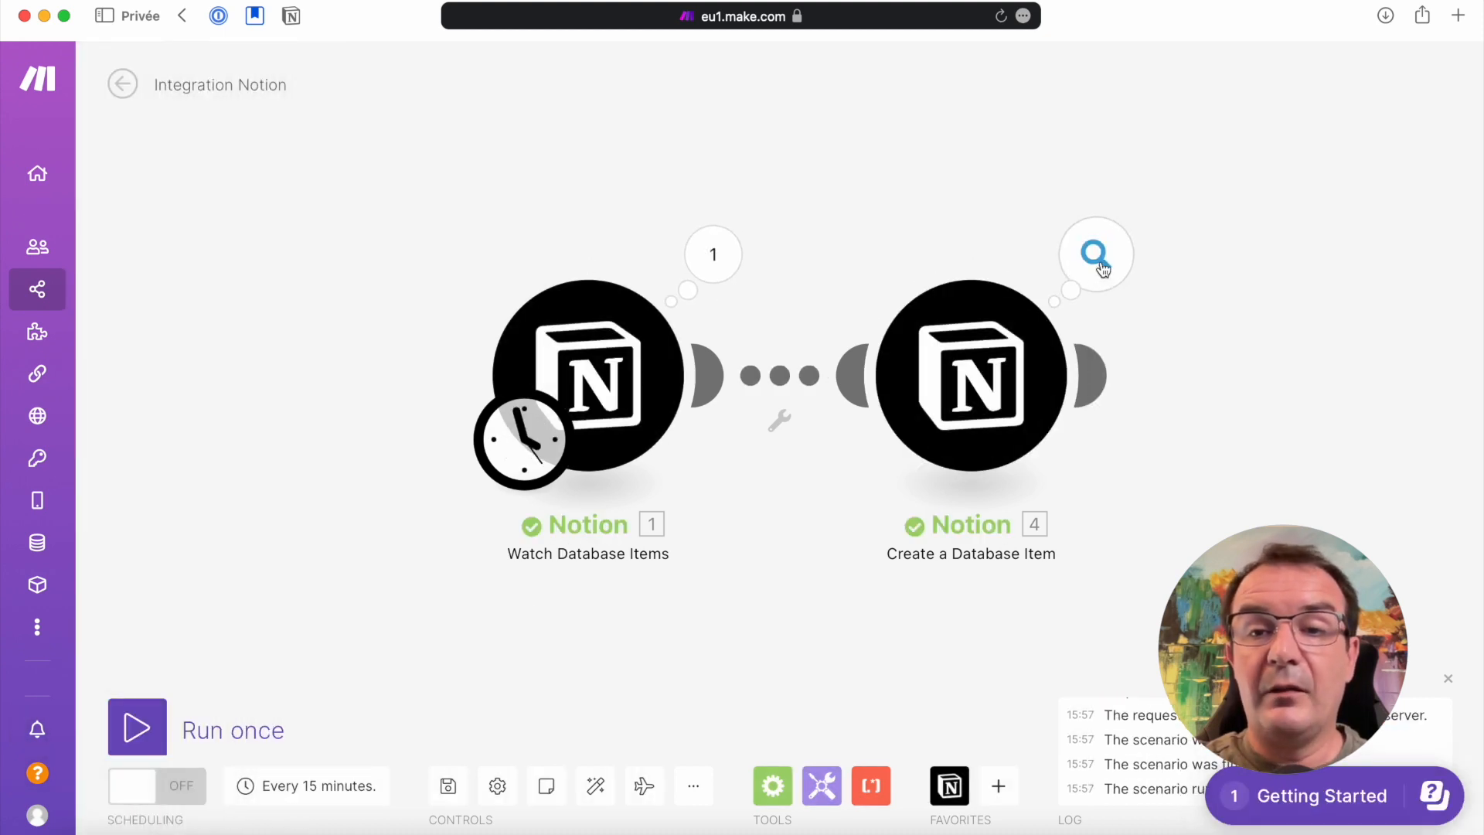
pyautogui.click(1097, 259)
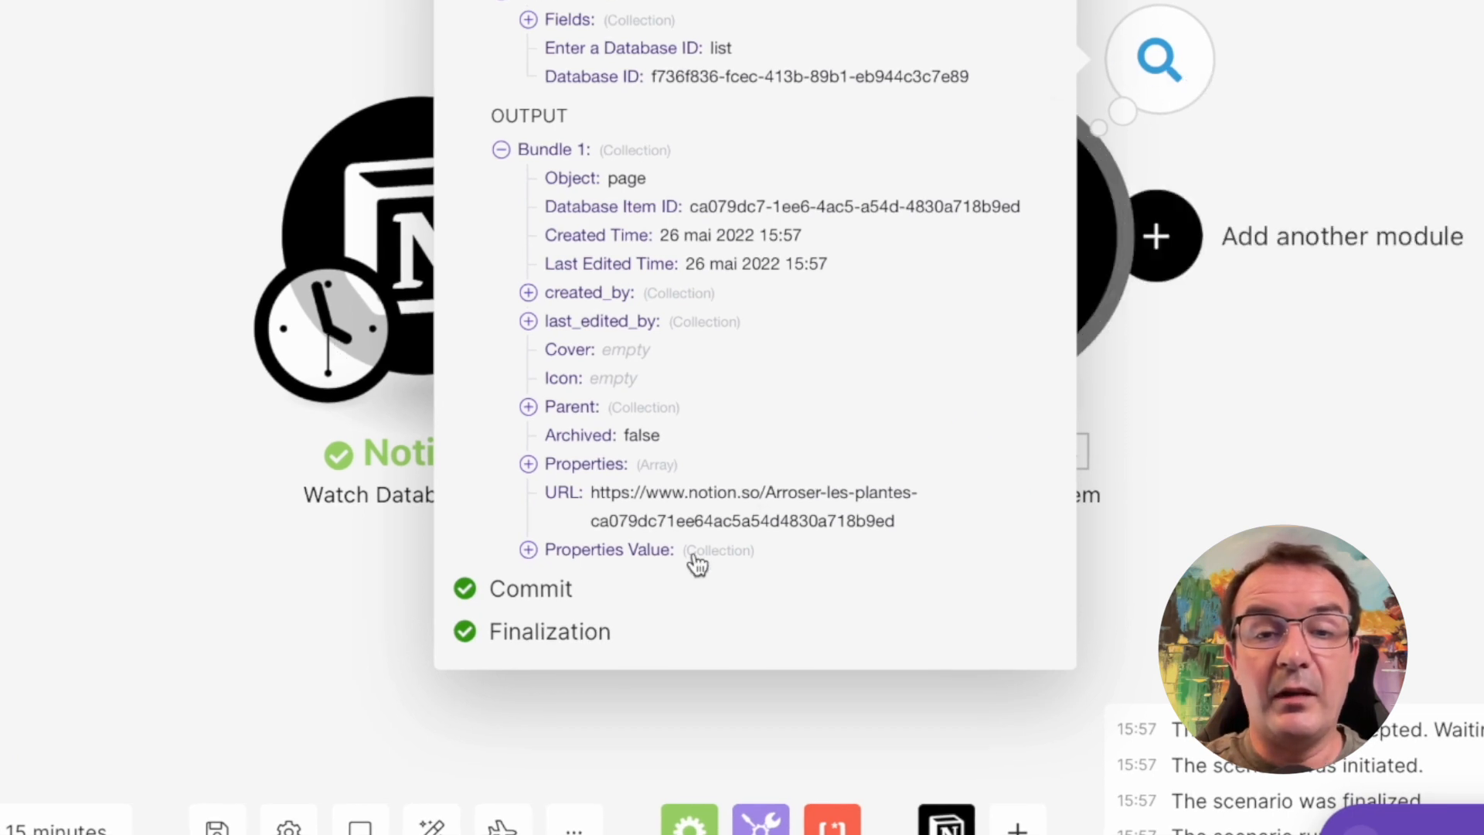
pyautogui.moveTo(497, 118); pyautogui.dragTo(573, 116)
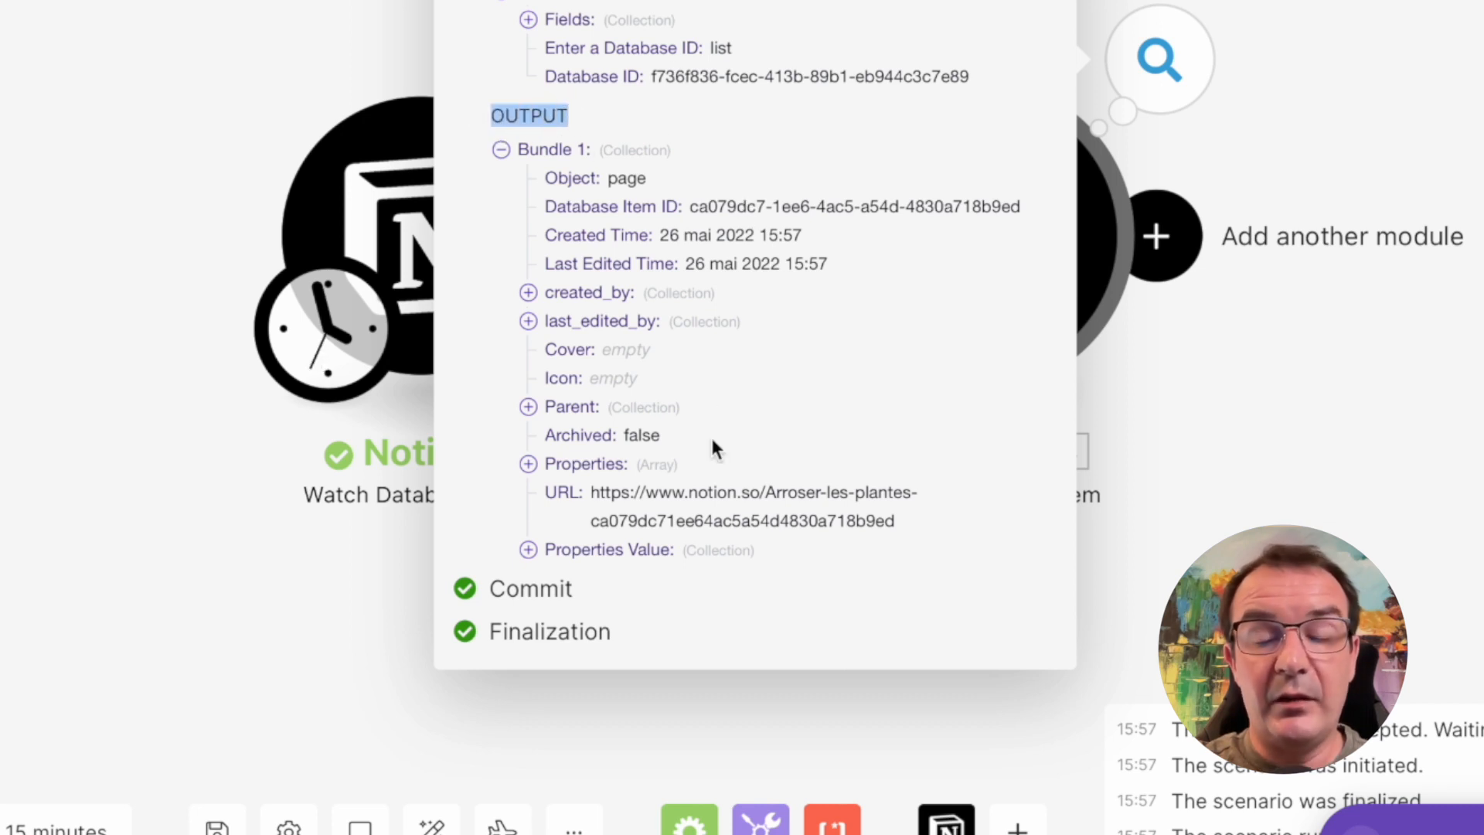
# Examine the created item's Properties Value in the output, checking Fait, Périodicité, Next Occurence, Echéance, Intervalle and the Plain Text of Nom
pyautogui.click(530, 551)
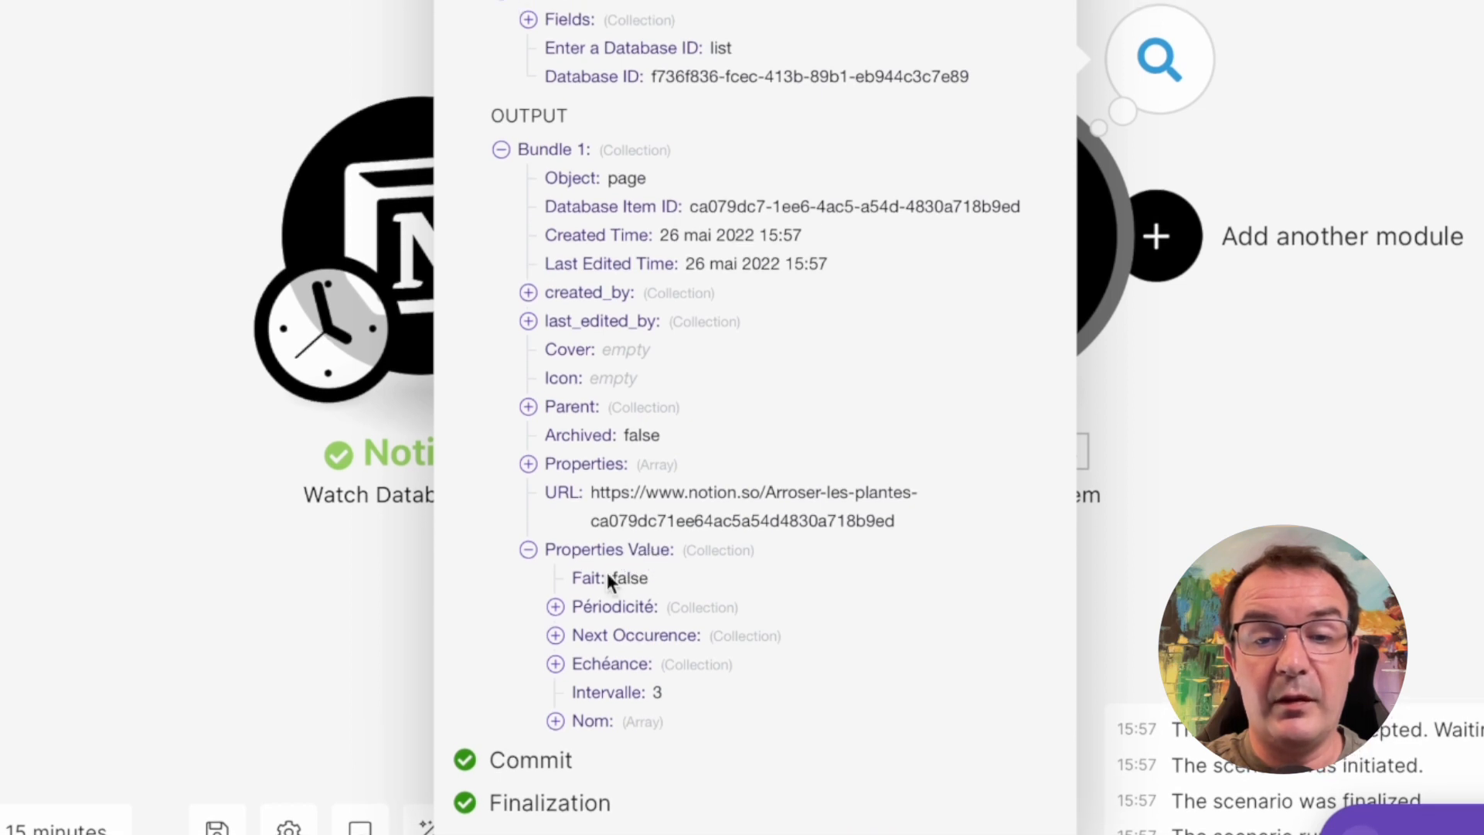
pyautogui.click(556, 608)
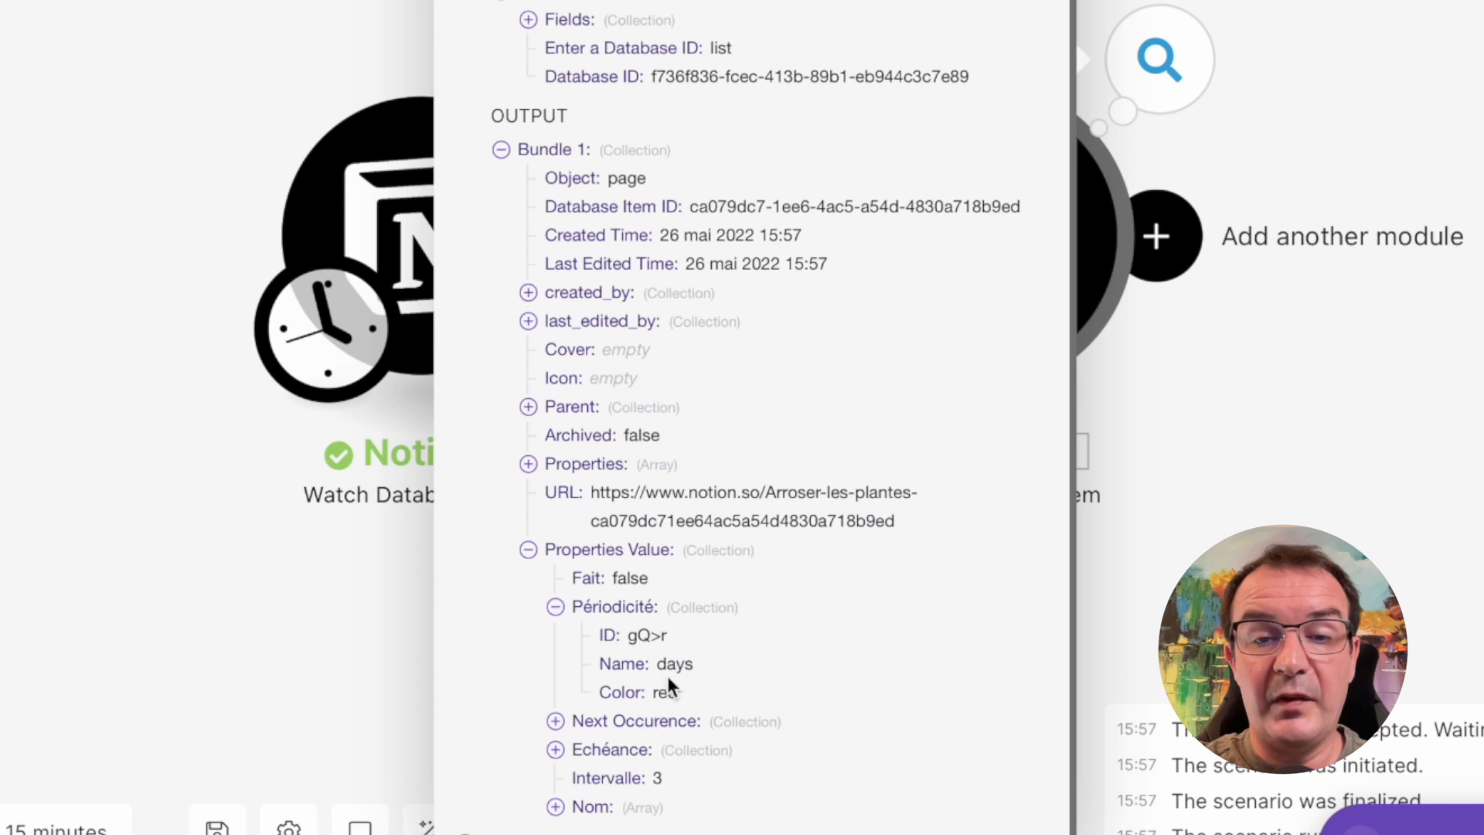
pyautogui.click(556, 721)
pyautogui.scroll(-2, 676, 666)
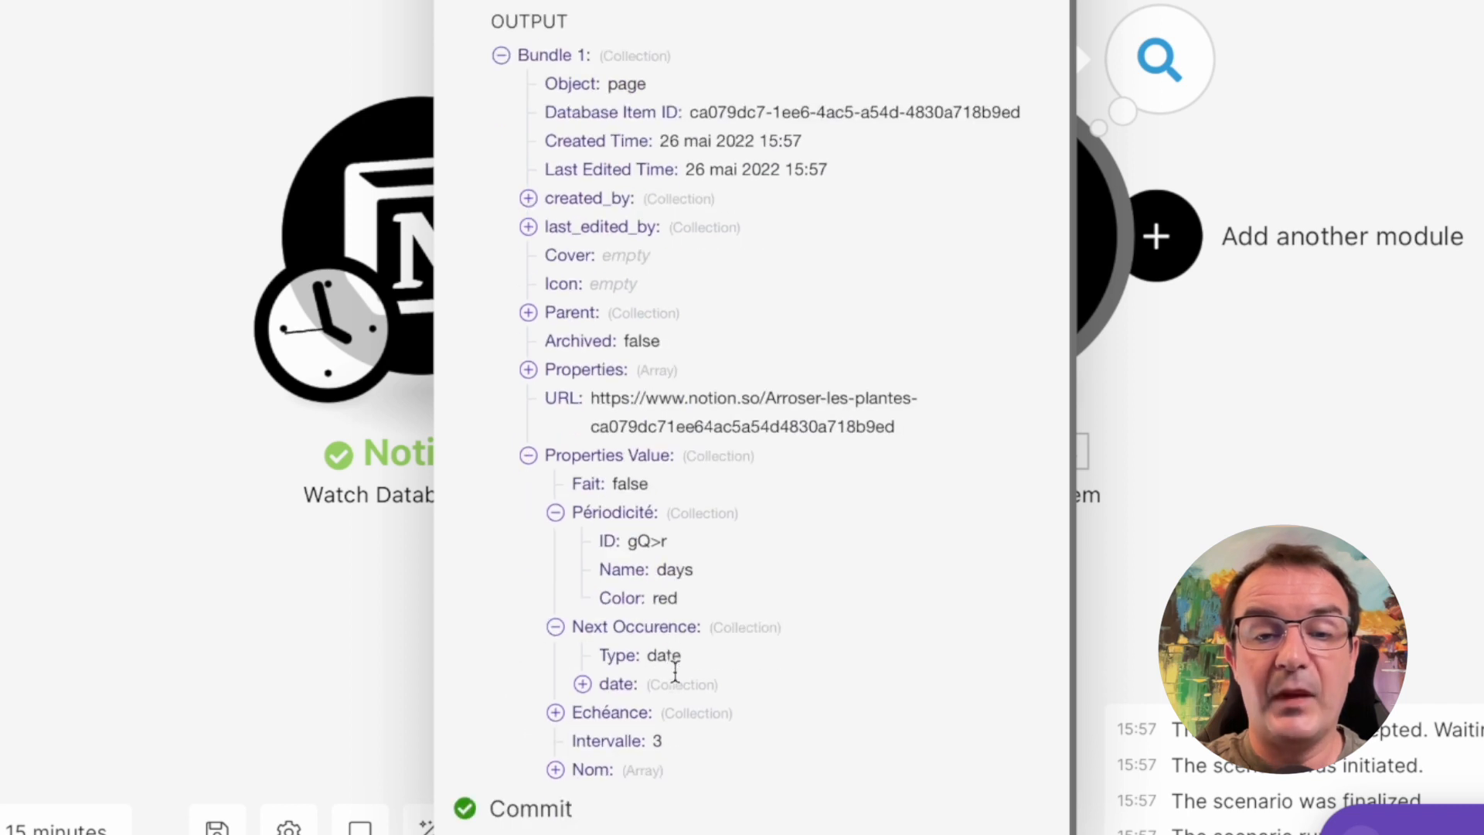
pyautogui.click(586, 694)
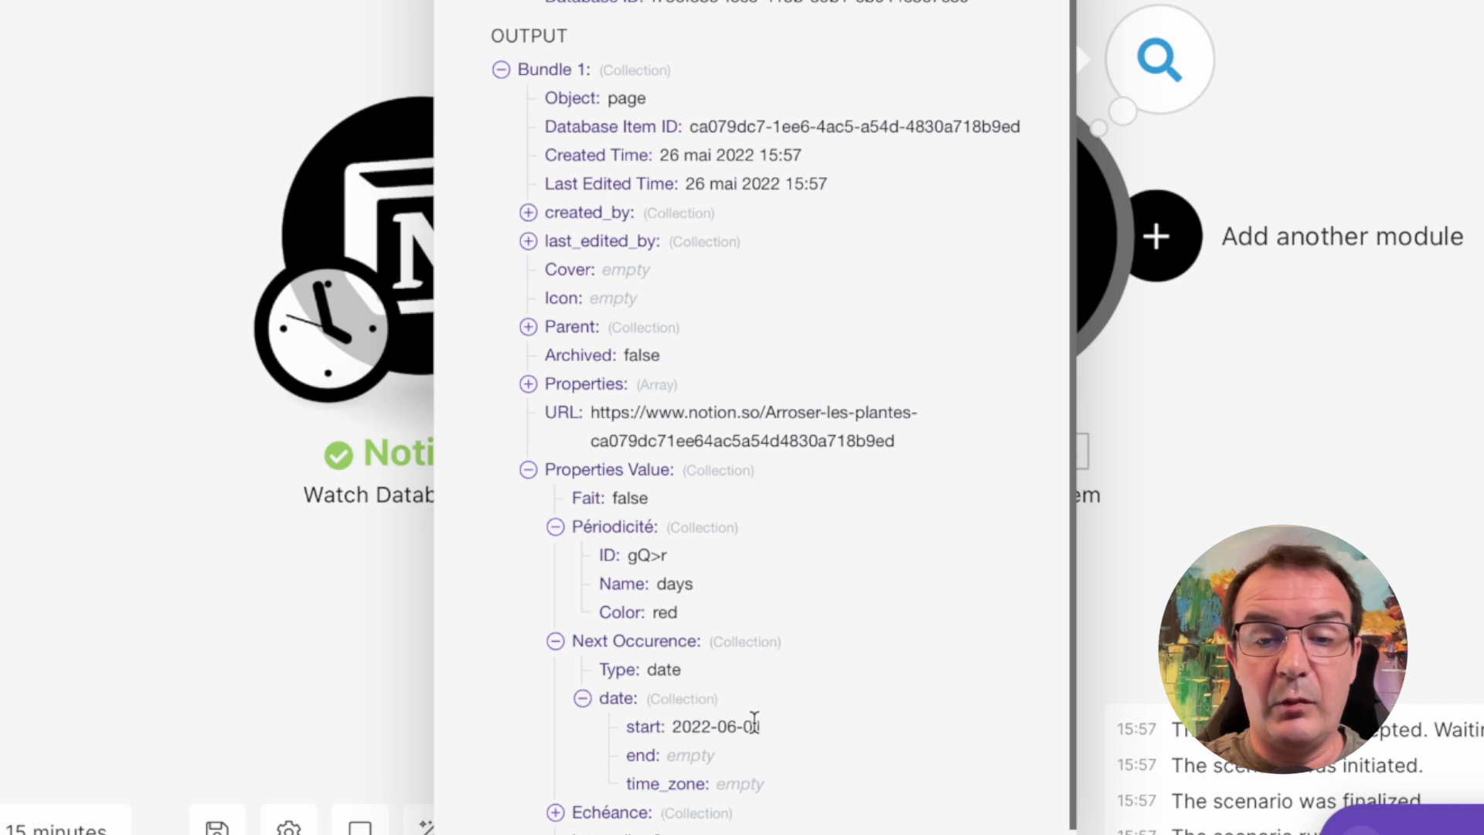
pyautogui.click(585, 697)
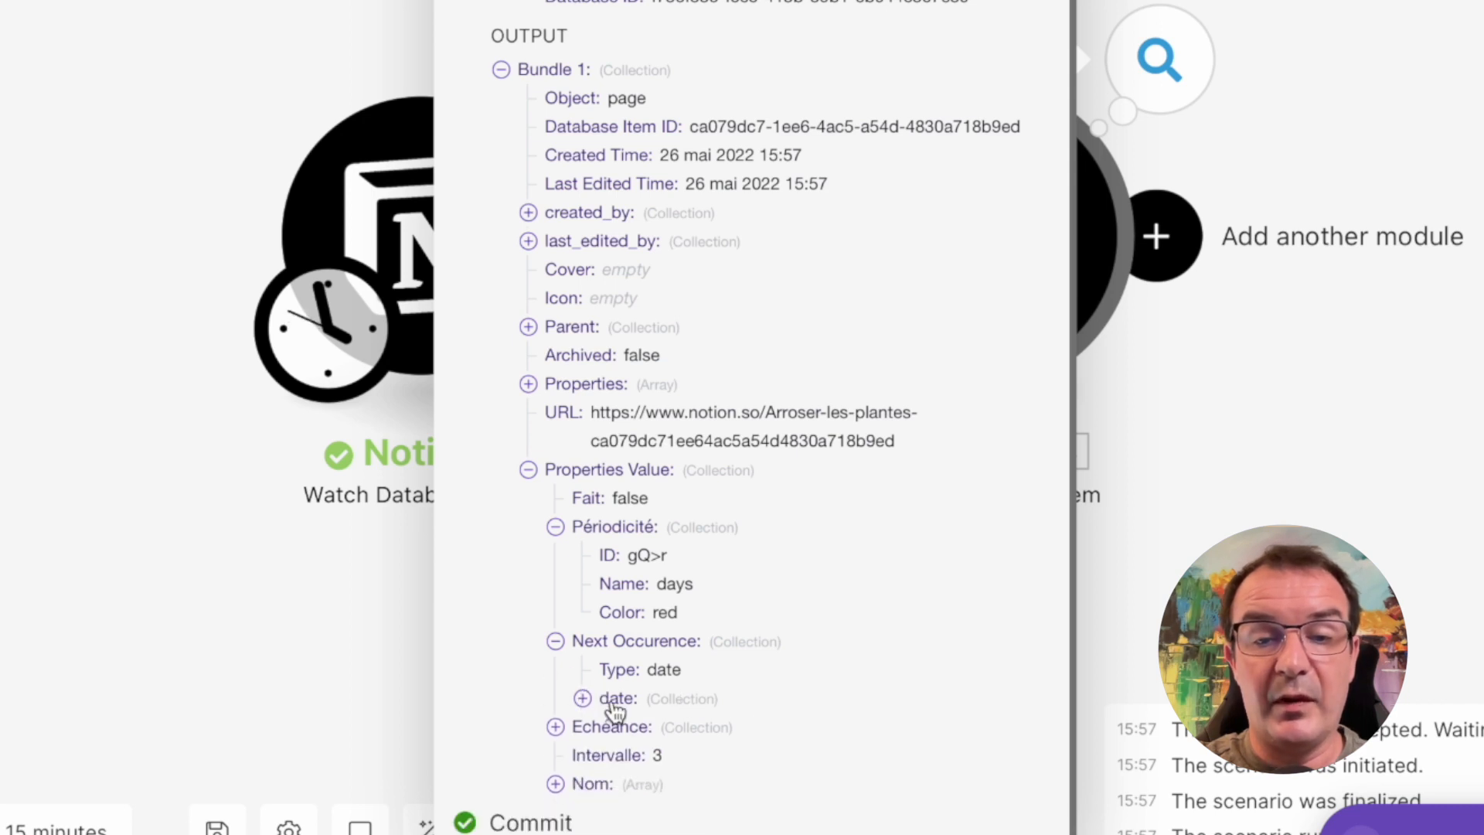
pyautogui.click(571, 731)
pyautogui.scroll(-2, 672, 722)
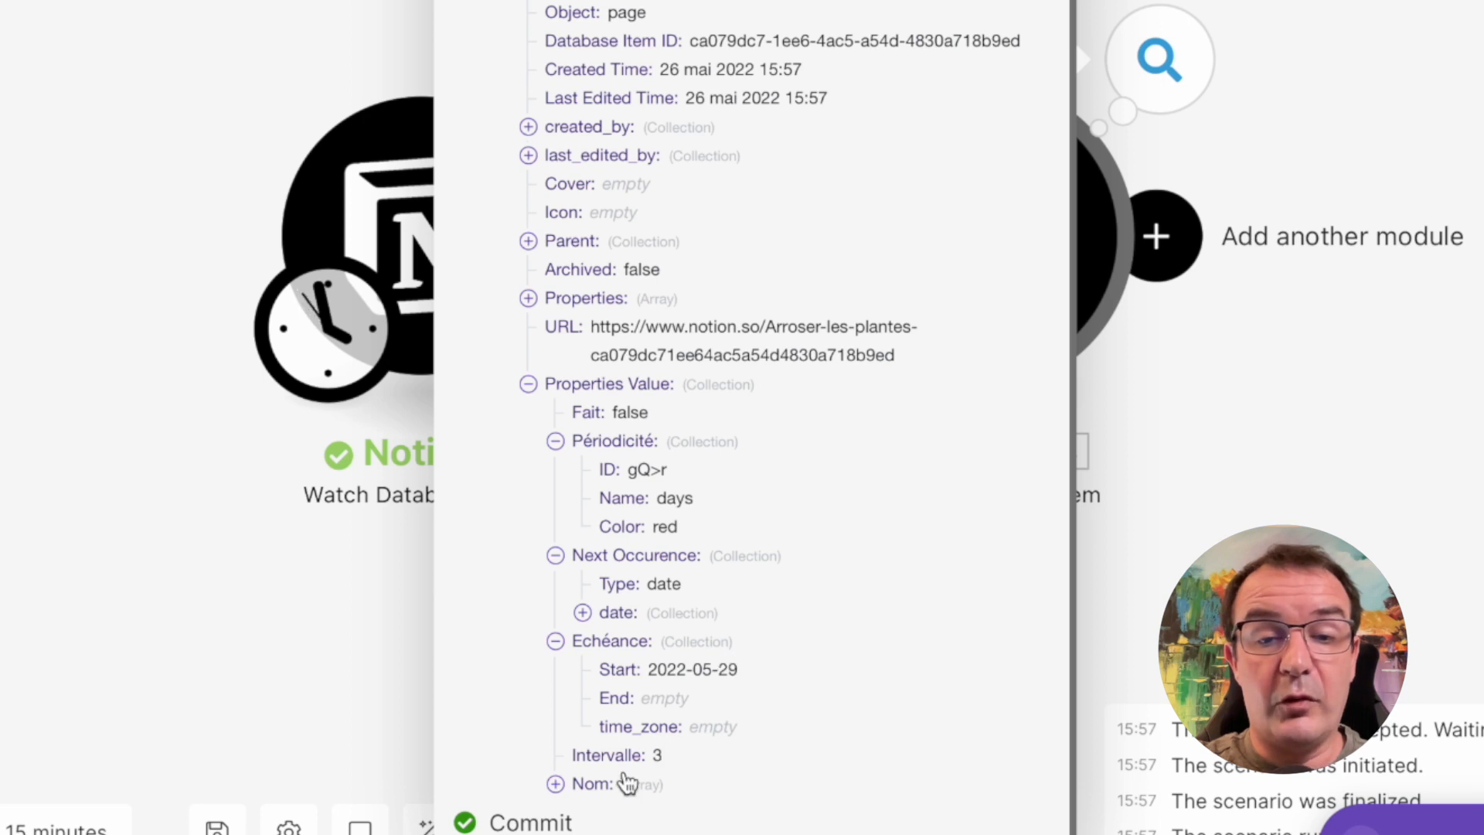
pyautogui.click(555, 783)
pyautogui.scroll(-1, 663, 725)
pyautogui.click(582, 782)
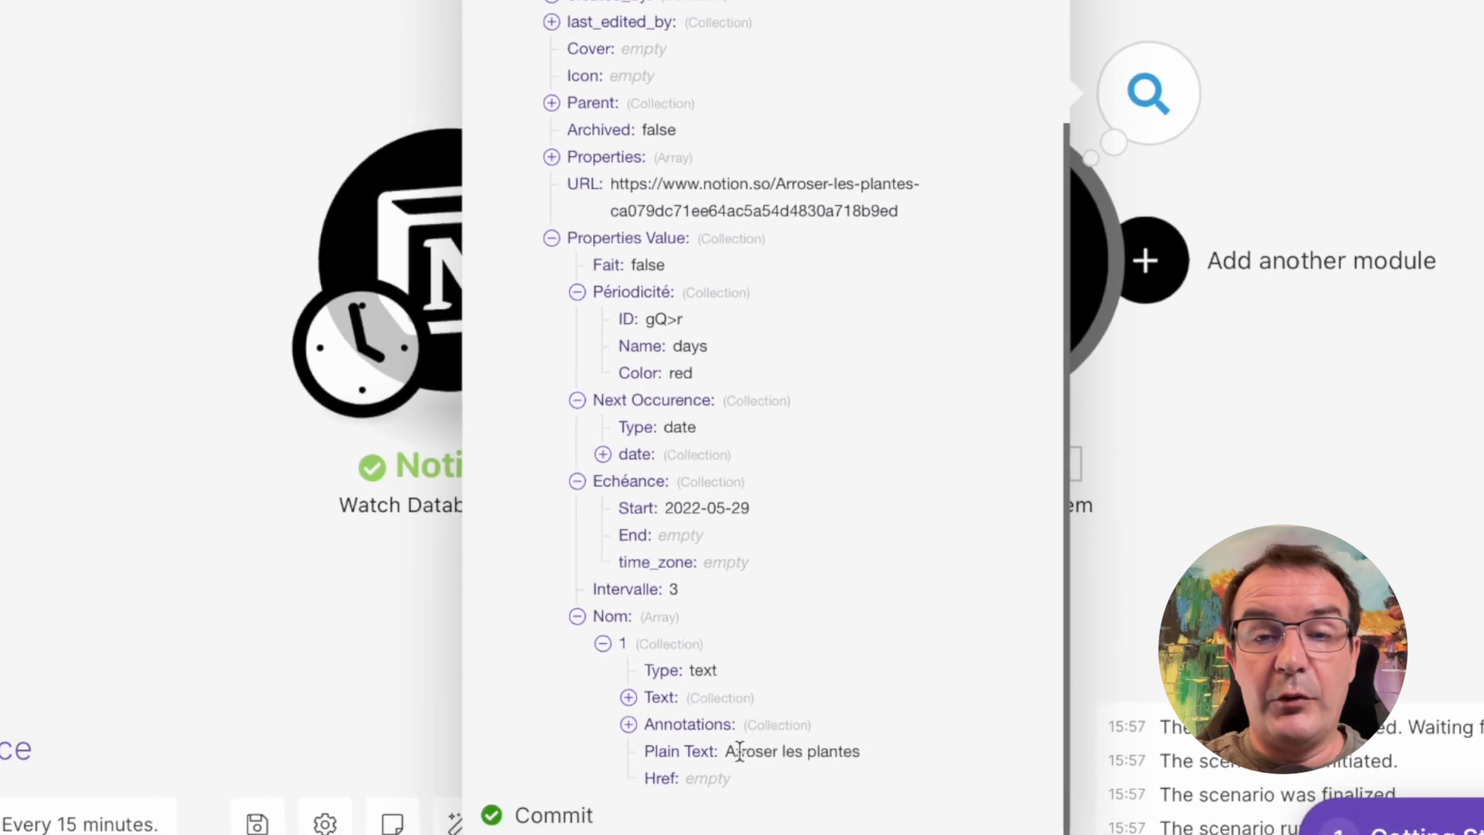
pyautogui.click(1399, 450)
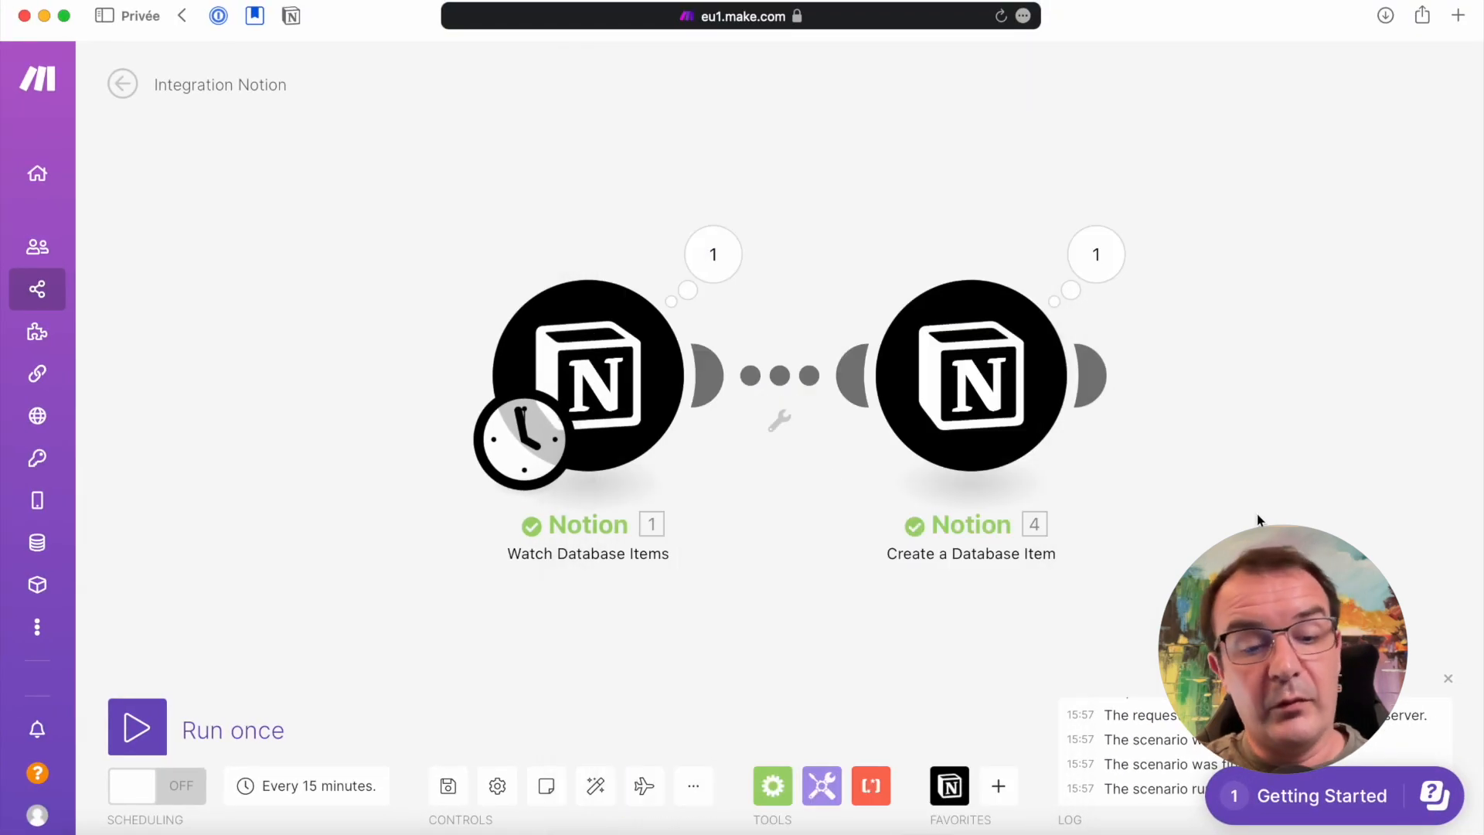
# Switch to Notion, delete the two empty rows and the Arroser les plantes item due 29 mai 2022 from Todolist (sandbox), and return to Make
pyautogui.press('super+Tab')
pyautogui.press('super+Tab')
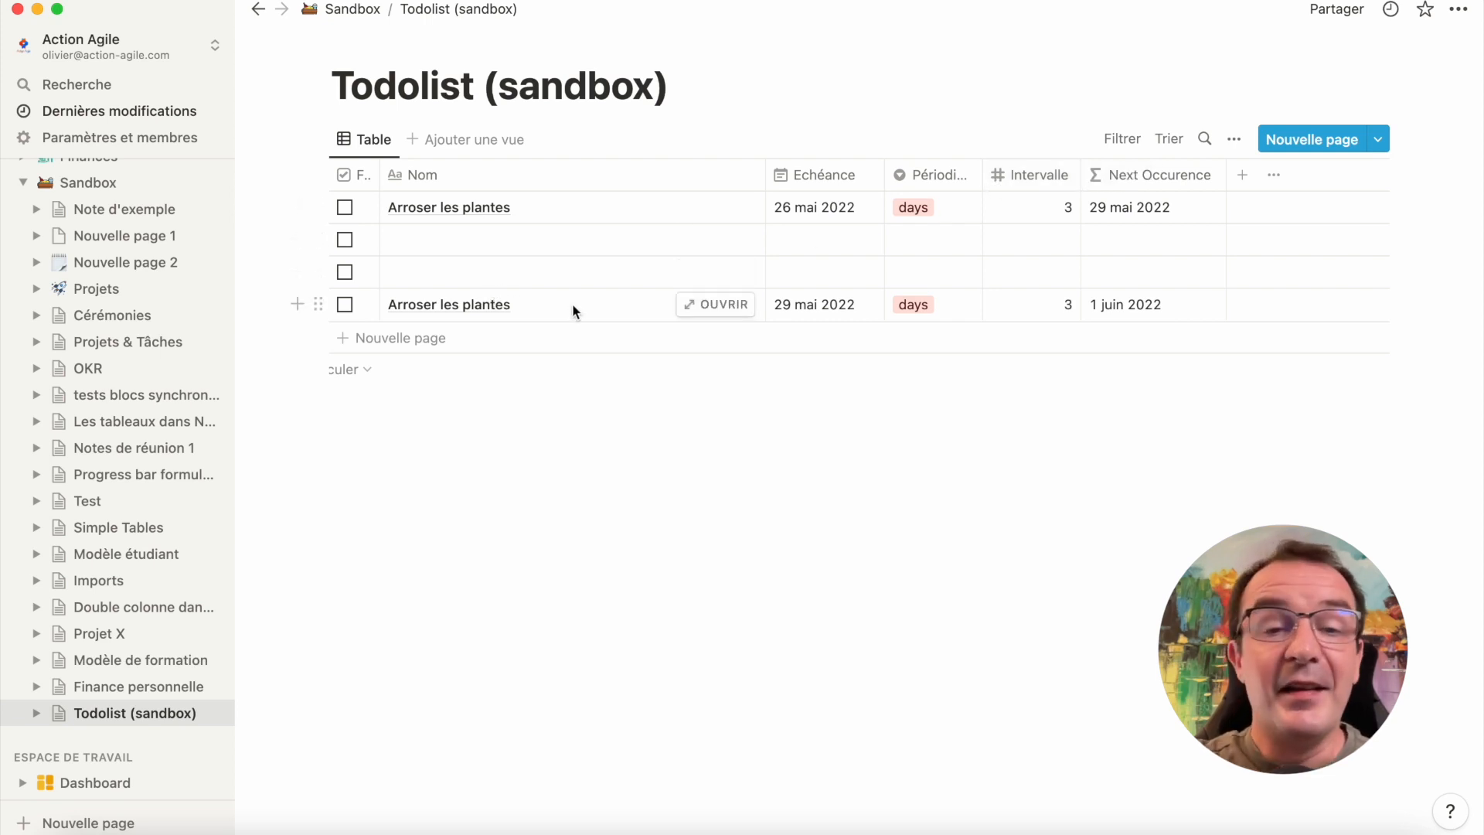
pyautogui.moveTo(268, 240); pyautogui.dragTo(497, 303)
pyautogui.press('Delete')
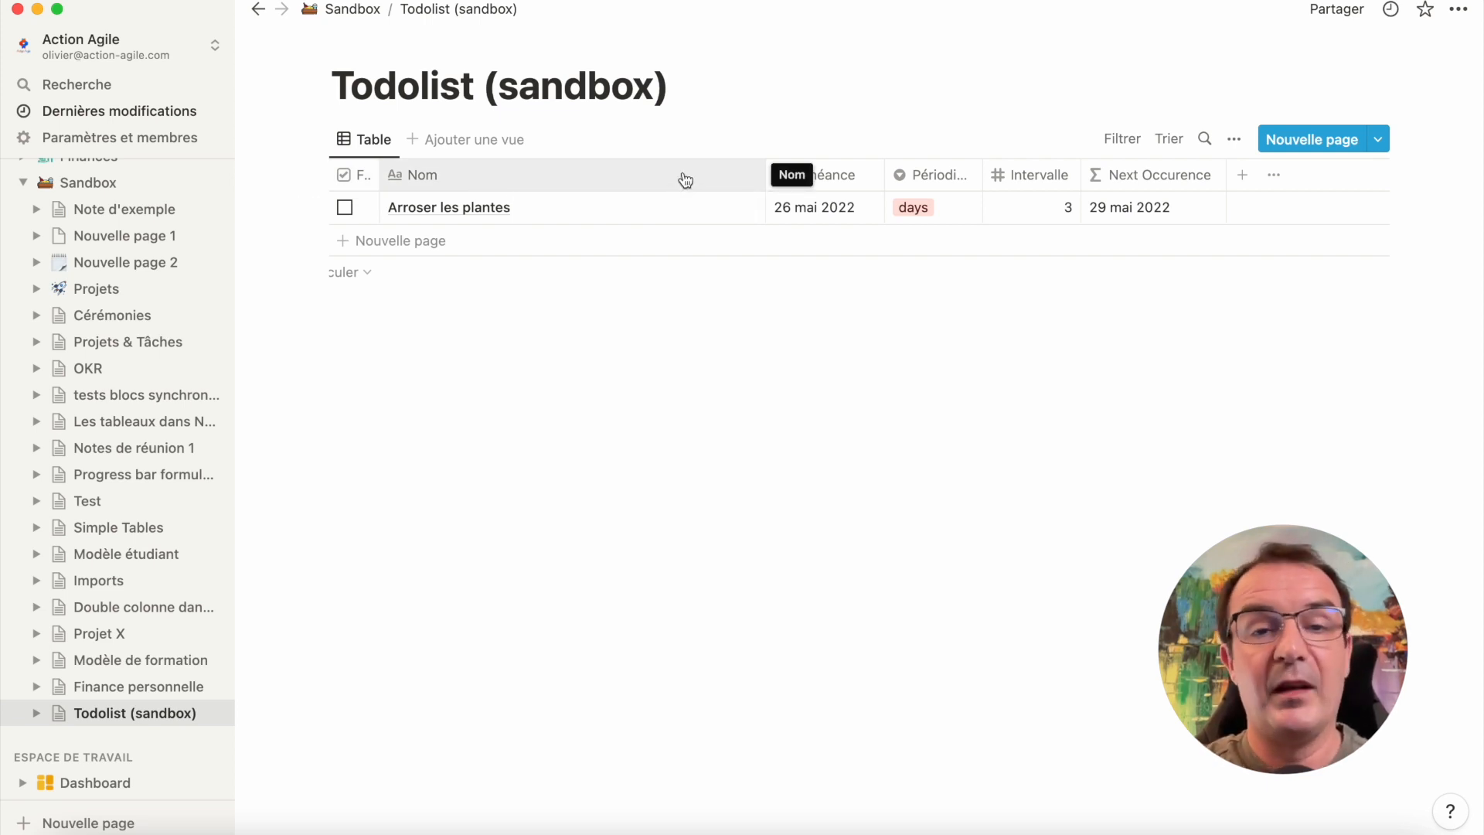
pyautogui.press('super+Tab')
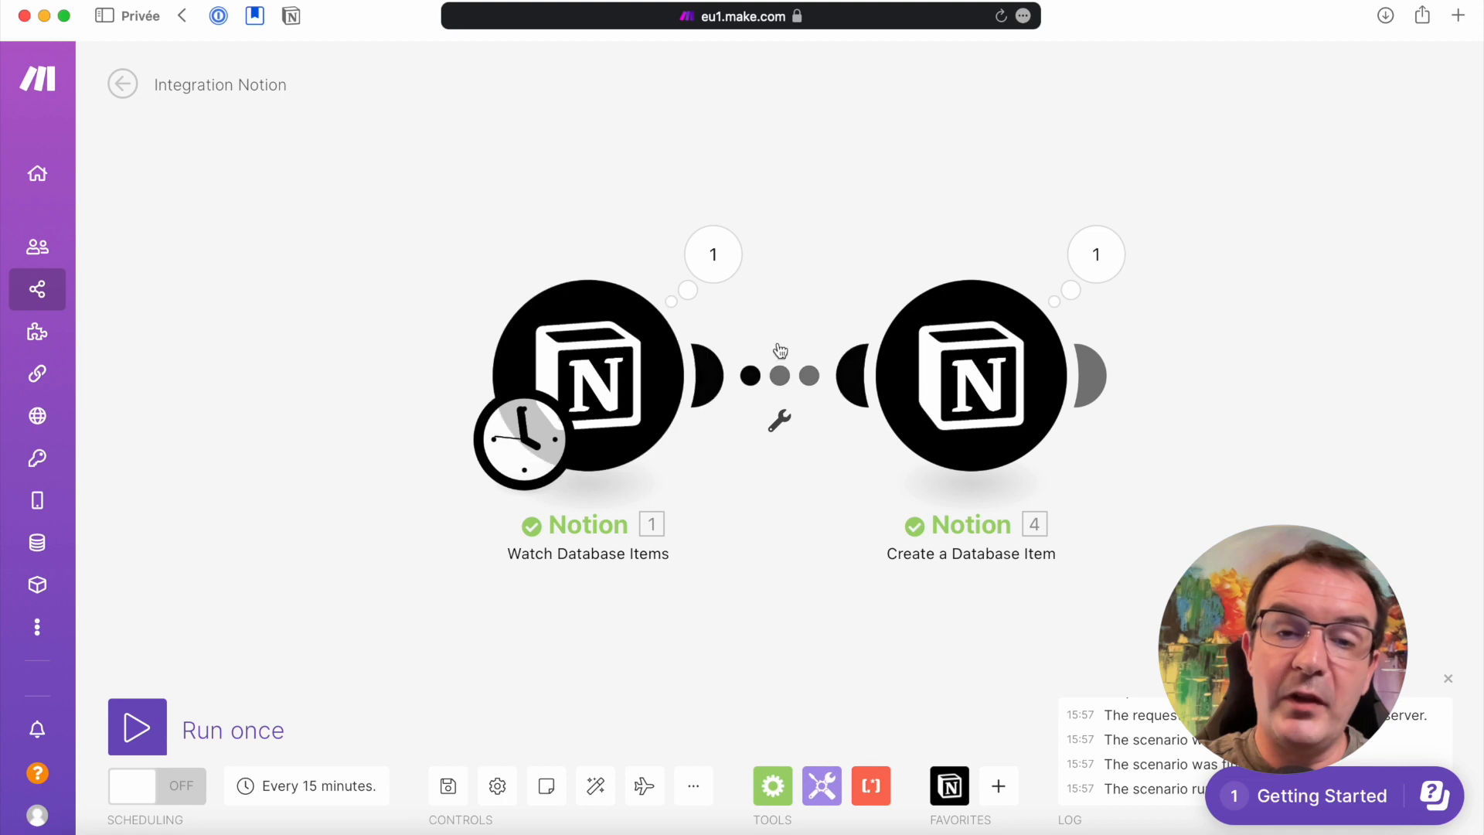
pyautogui.click(779, 421)
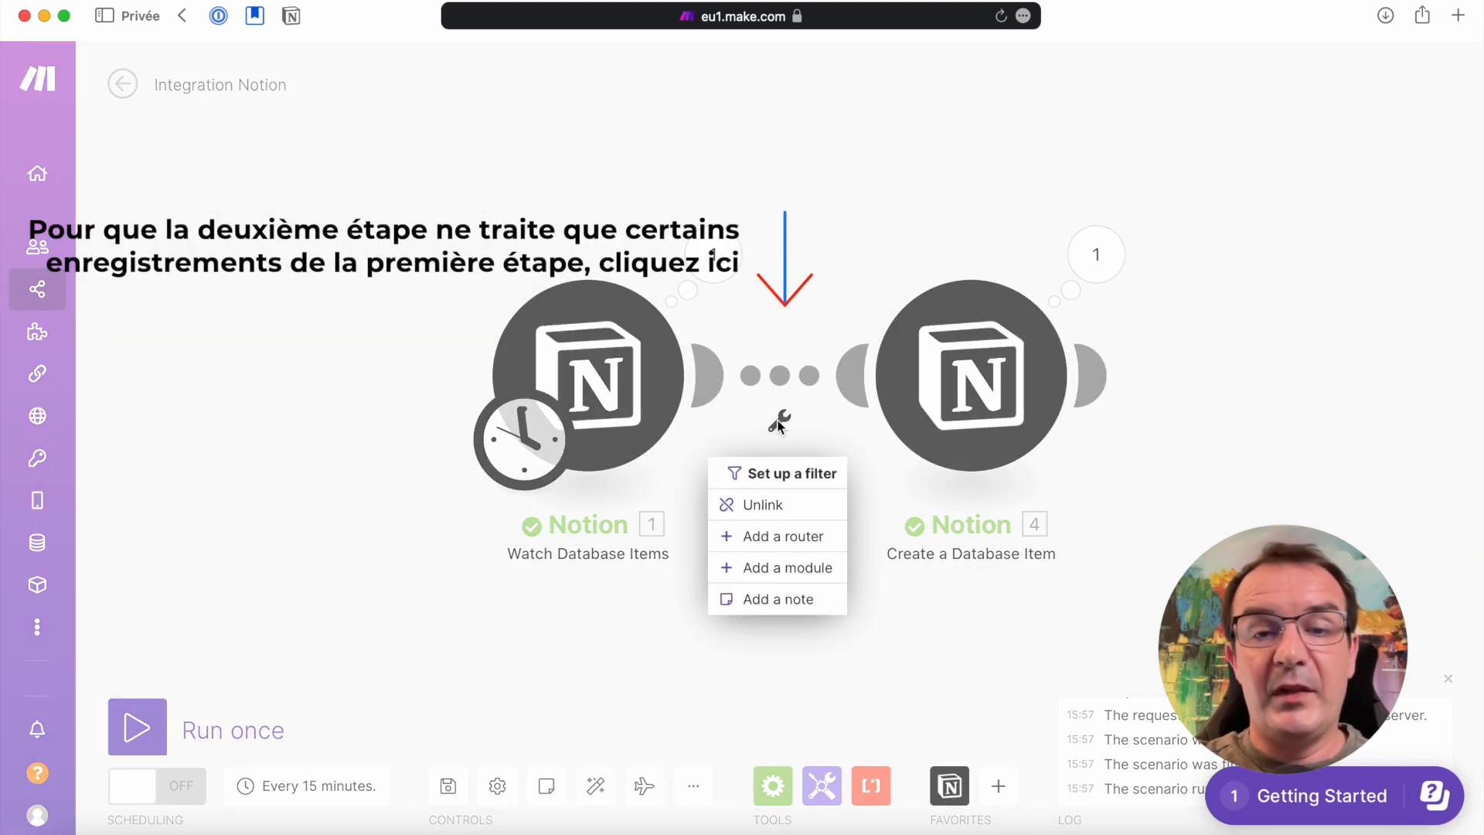
pyautogui.click(758, 488)
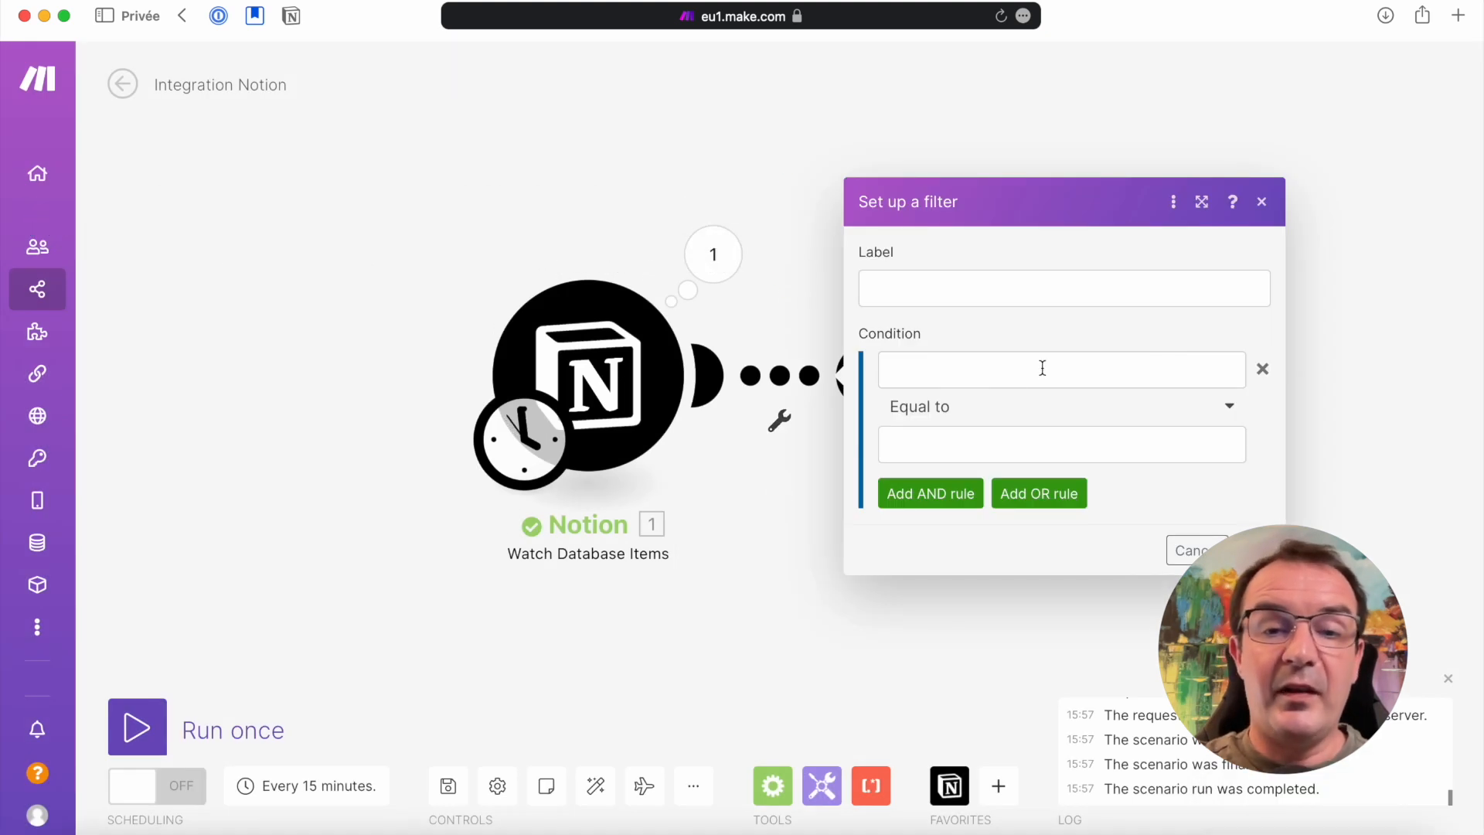
pyautogui.click(814, 292)
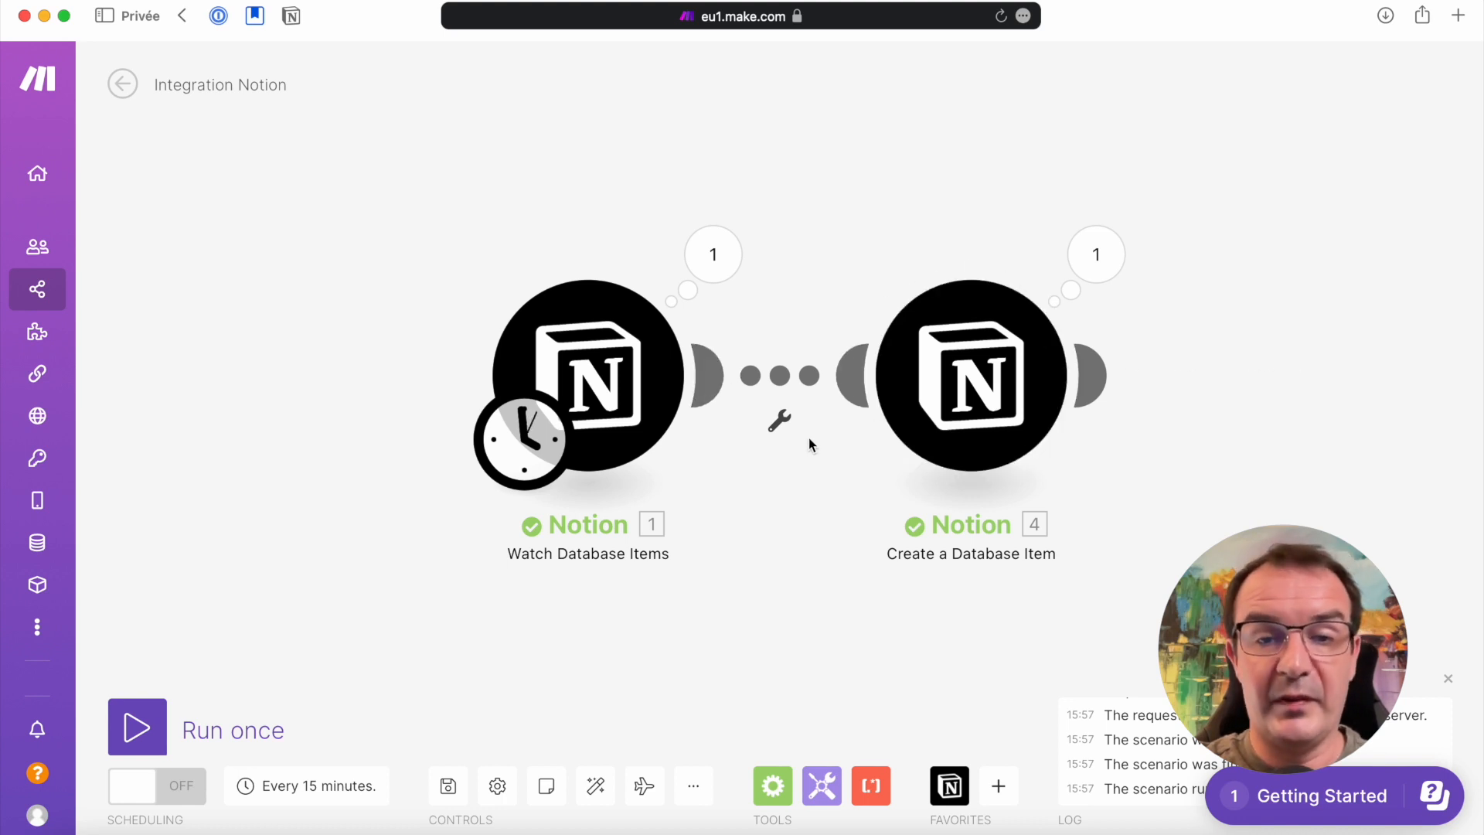
# Set up a filter between the two Notion modules, with the watched item's Fait property as the first value of its condition
pyautogui.click(782, 422)
pyautogui.click(785, 473)
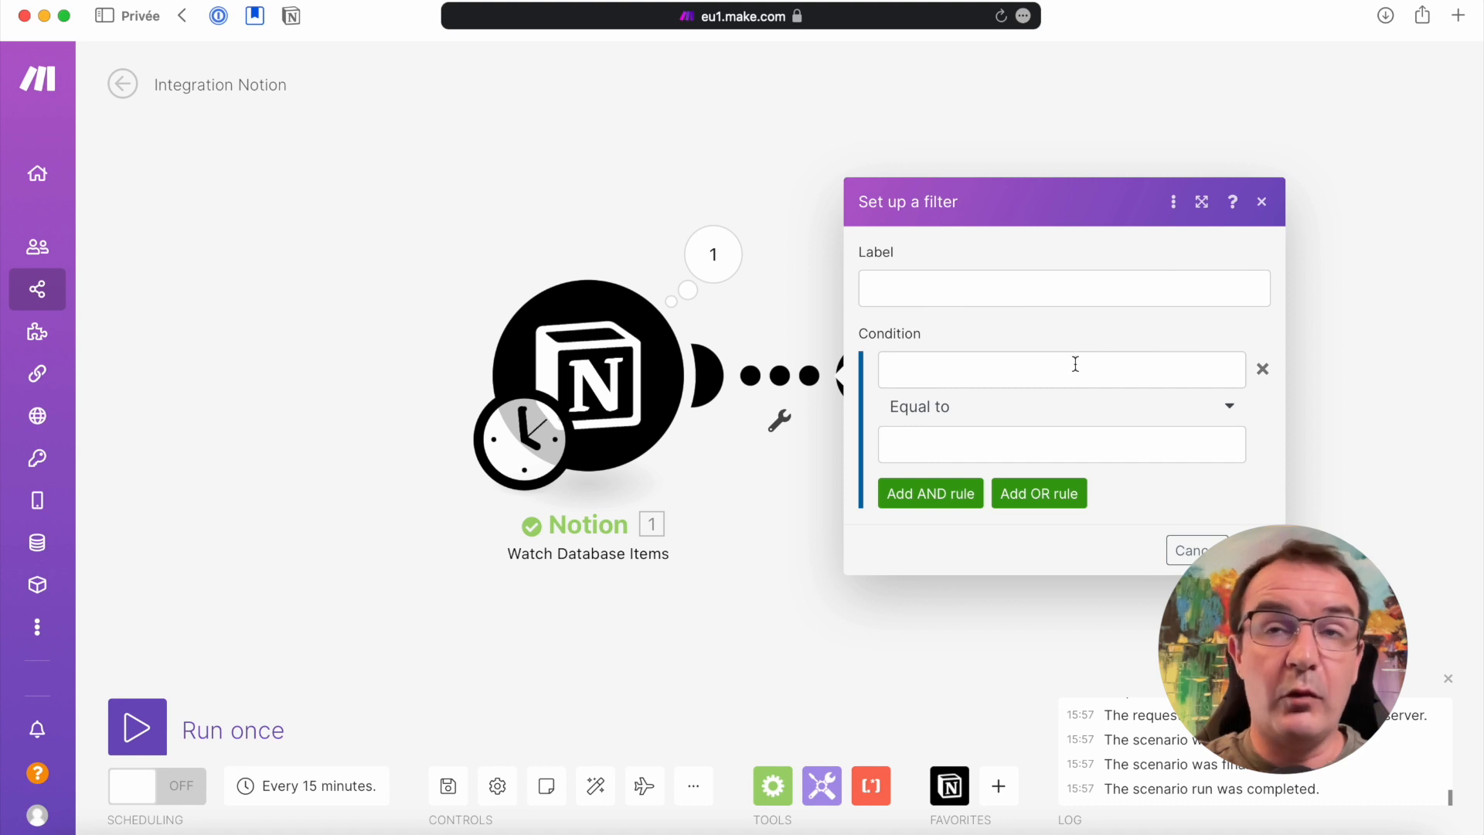
pyautogui.click(1075, 364)
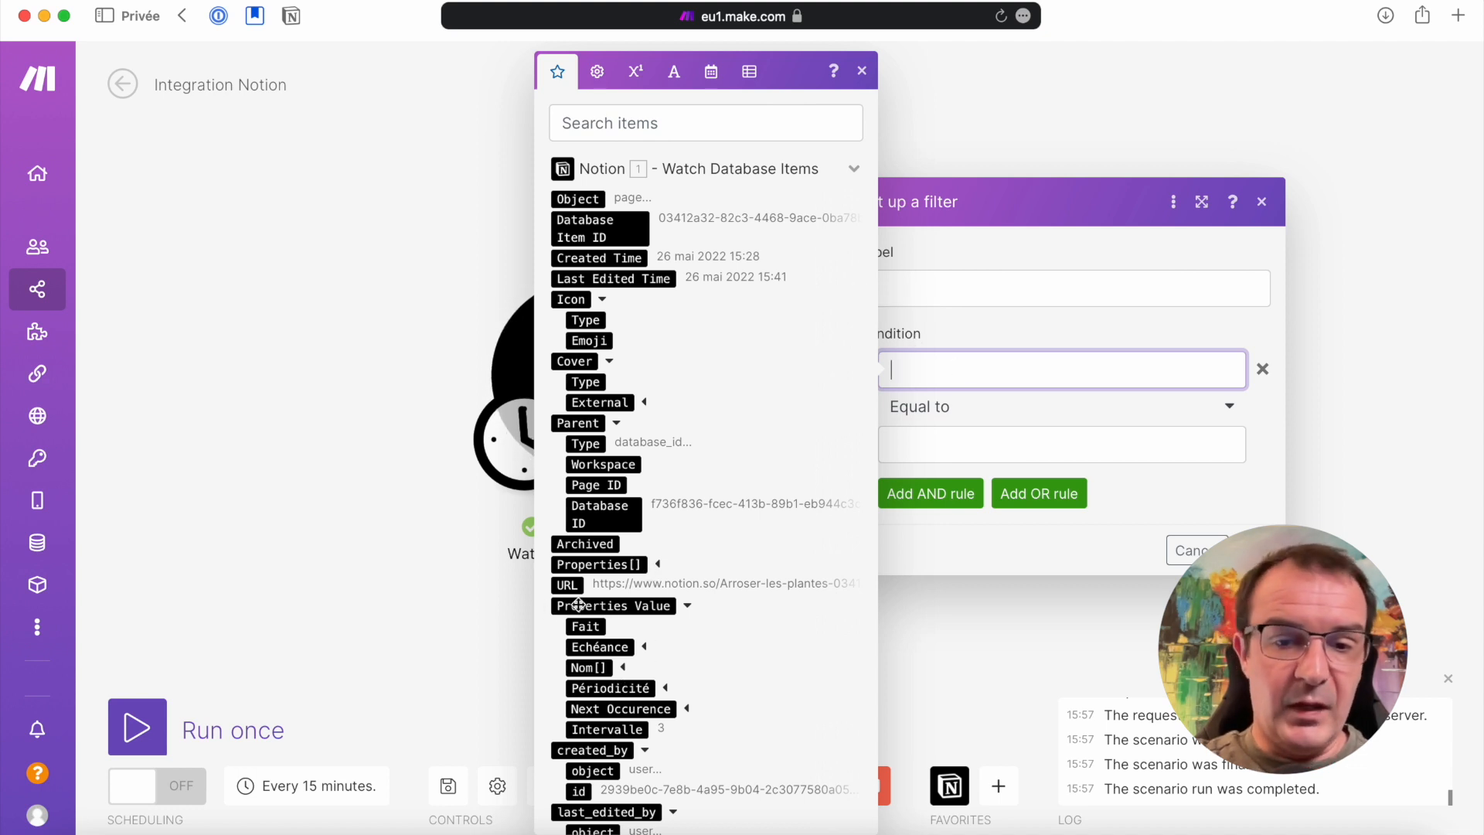
pyautogui.click(583, 627)
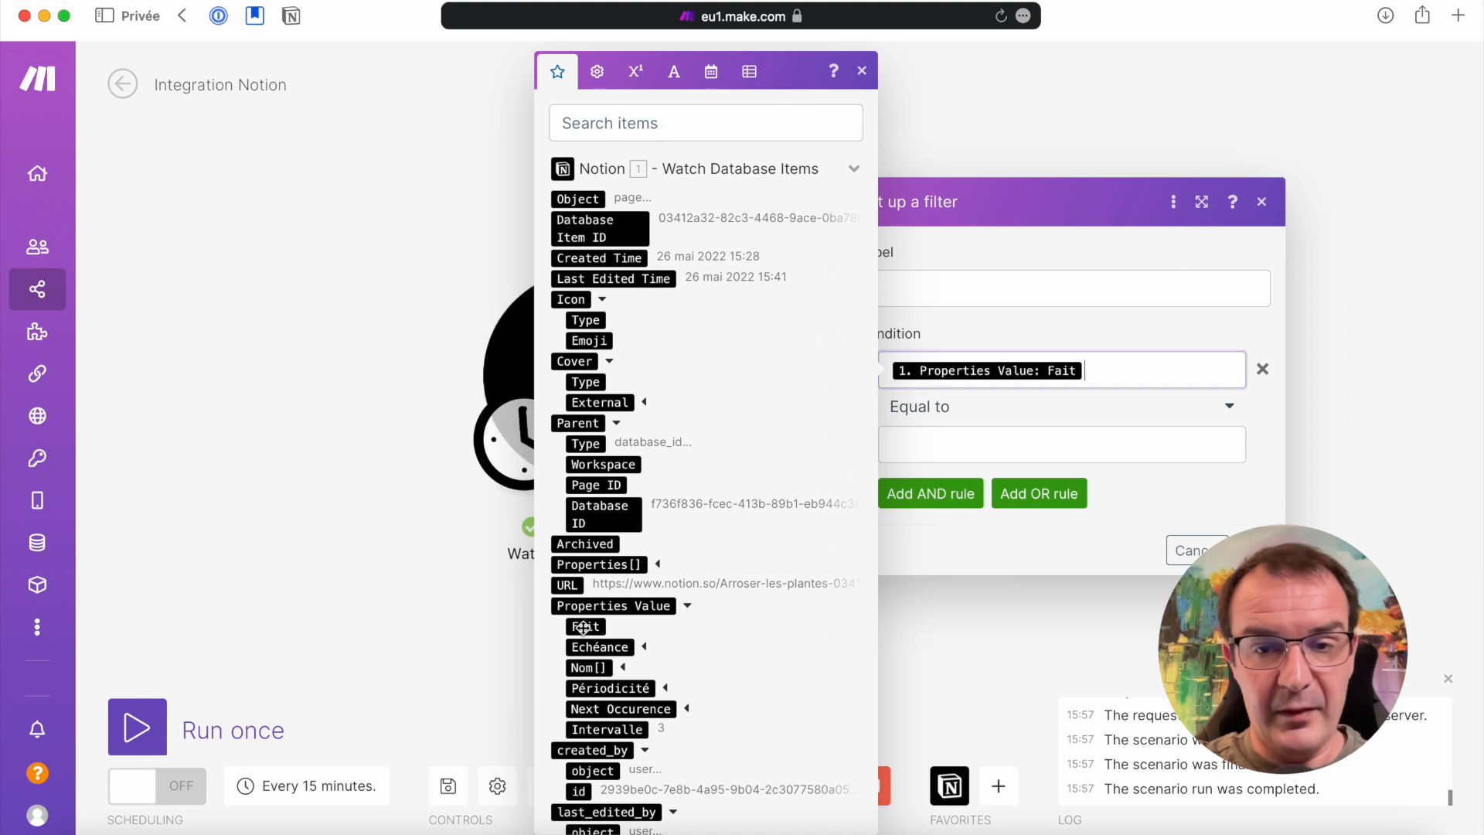
# Complete the filter condition on Fait with the Boolean operator Equal to and the keyword true as comparison value
pyautogui.click(1259, 433)
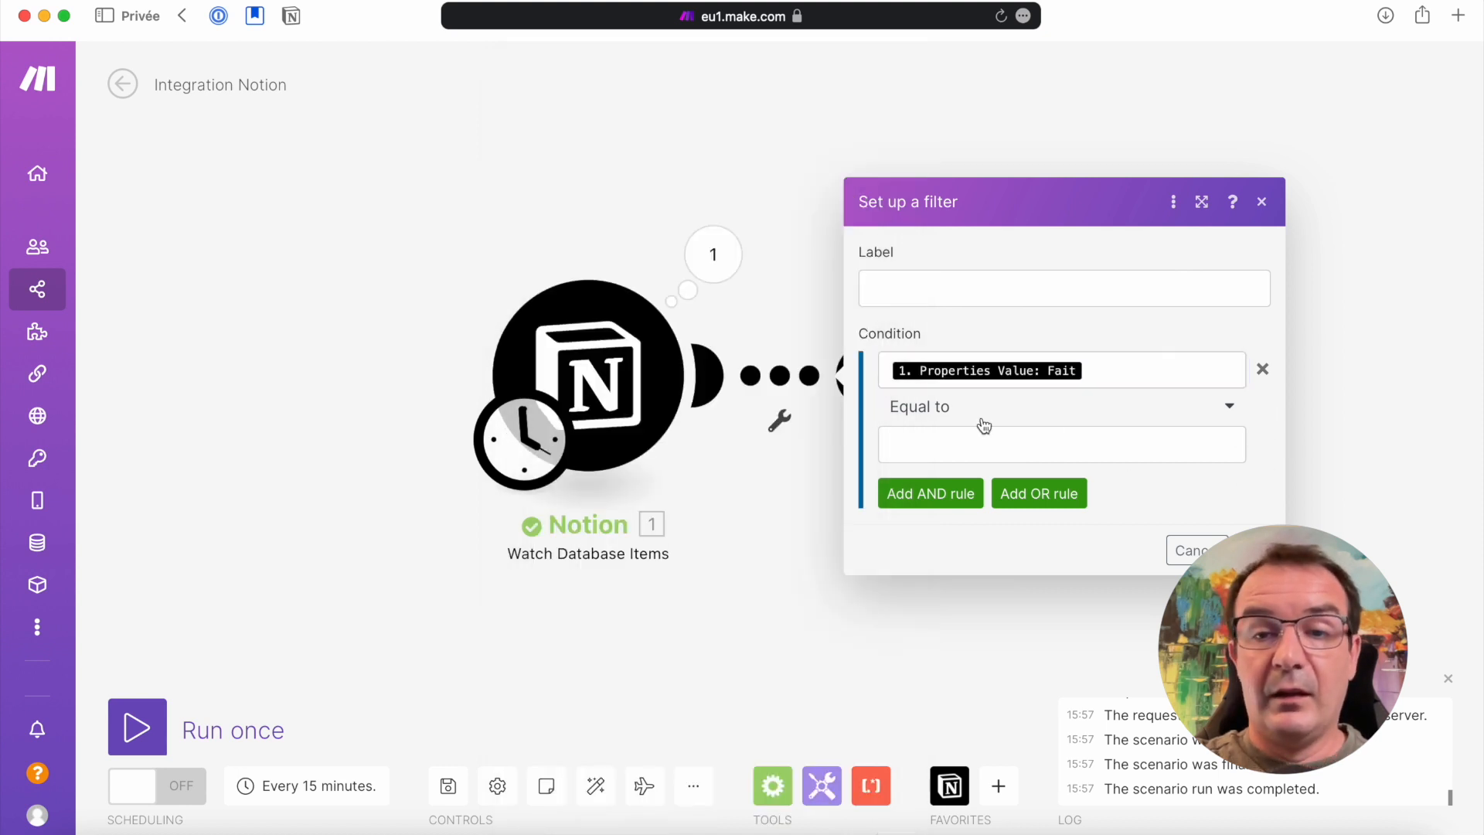
pyautogui.click(916, 417)
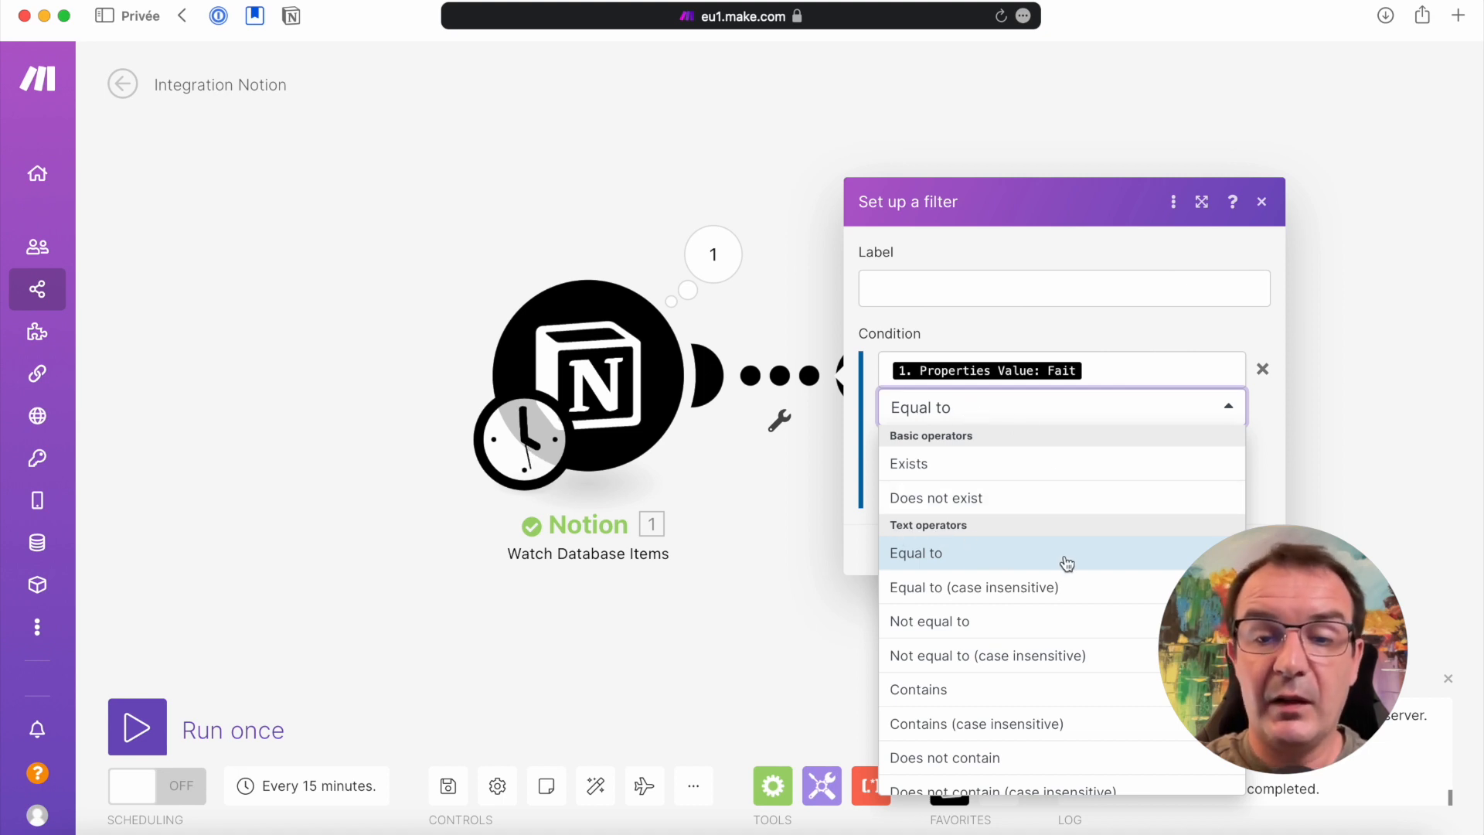
pyautogui.scroll(-10, 1065, 563)
pyautogui.scroll(-4, 1065, 562)
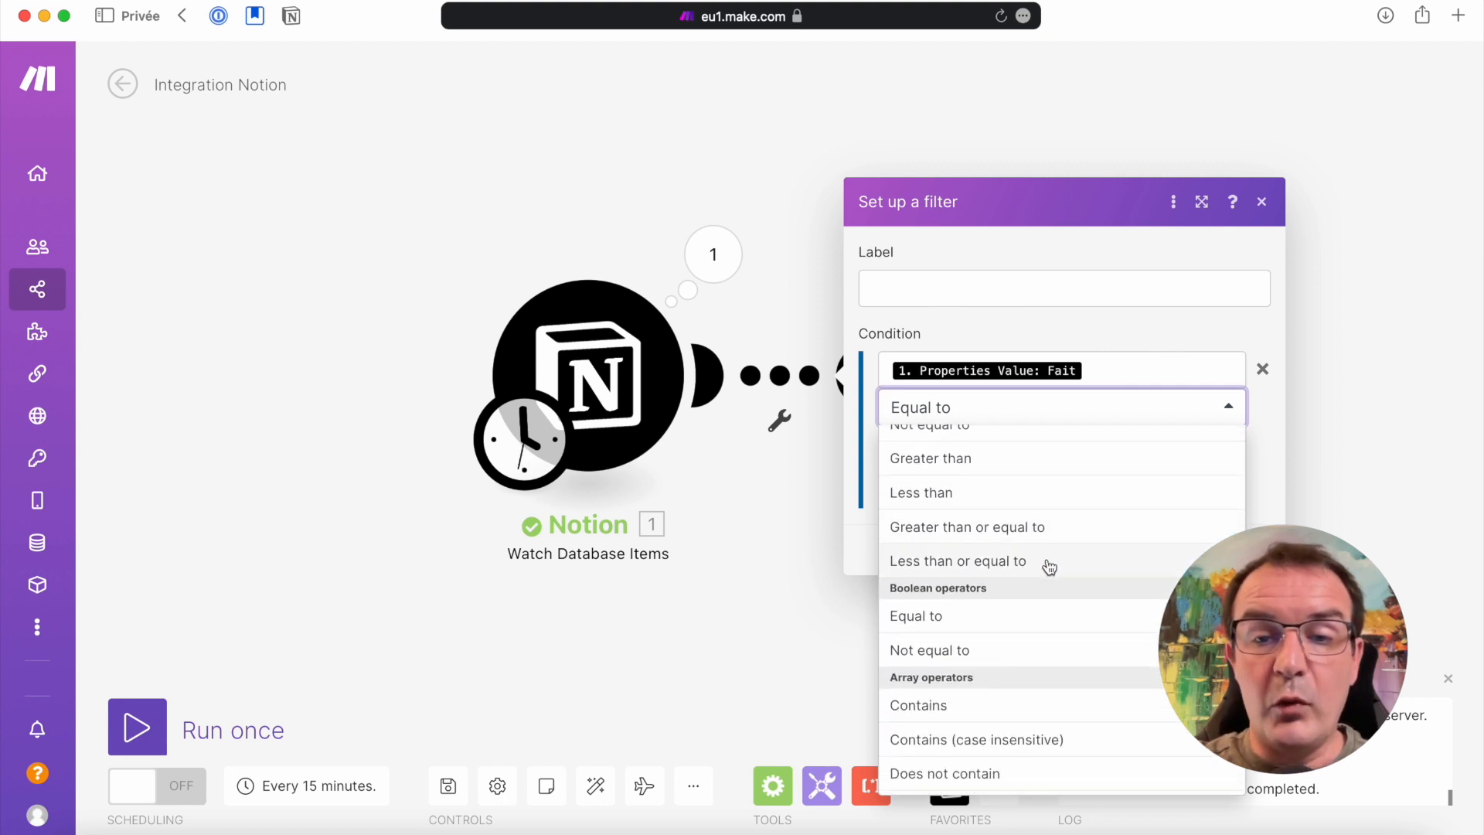
pyautogui.click(913, 623)
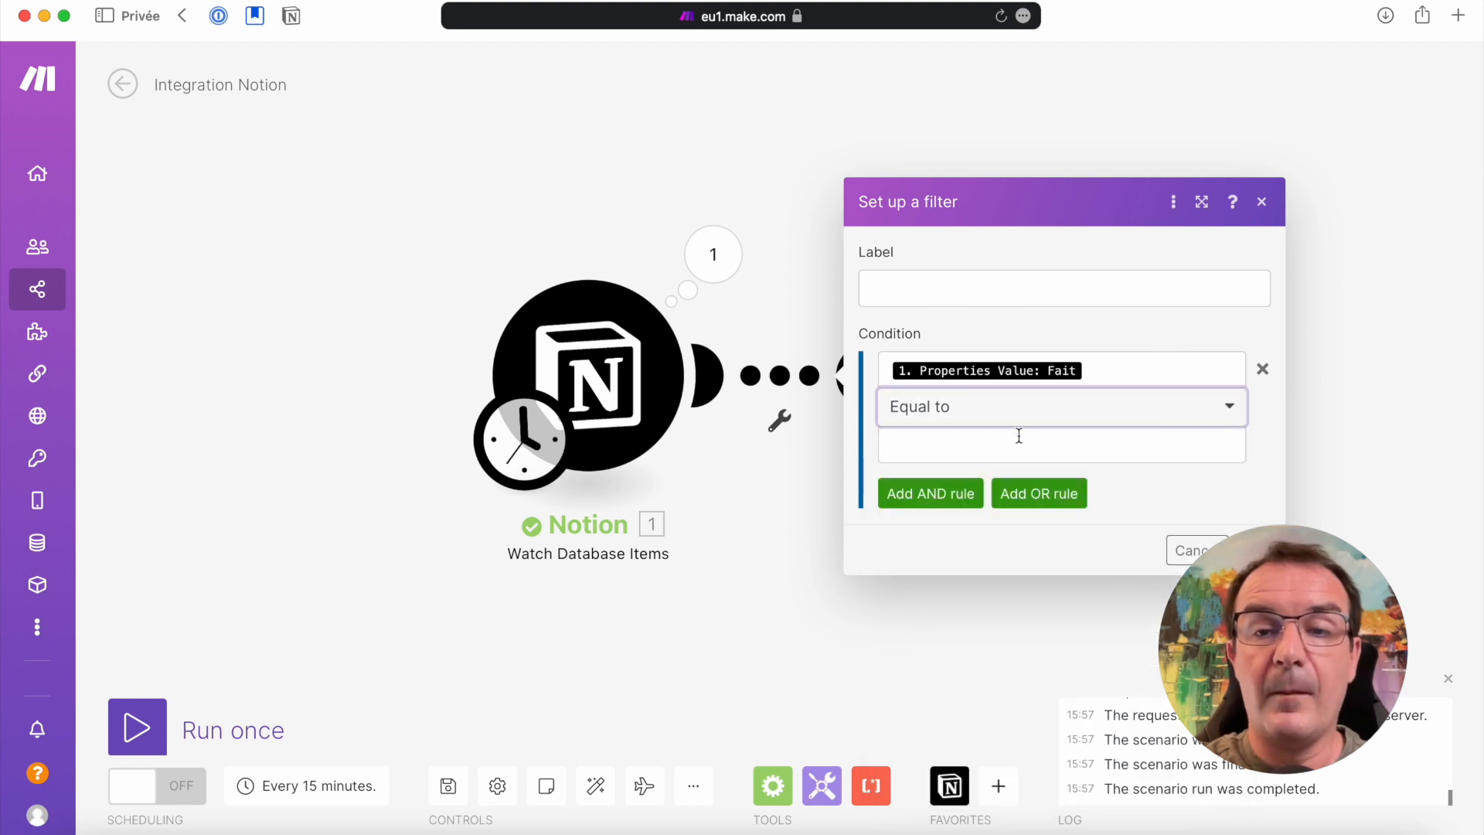
pyautogui.click(971, 441)
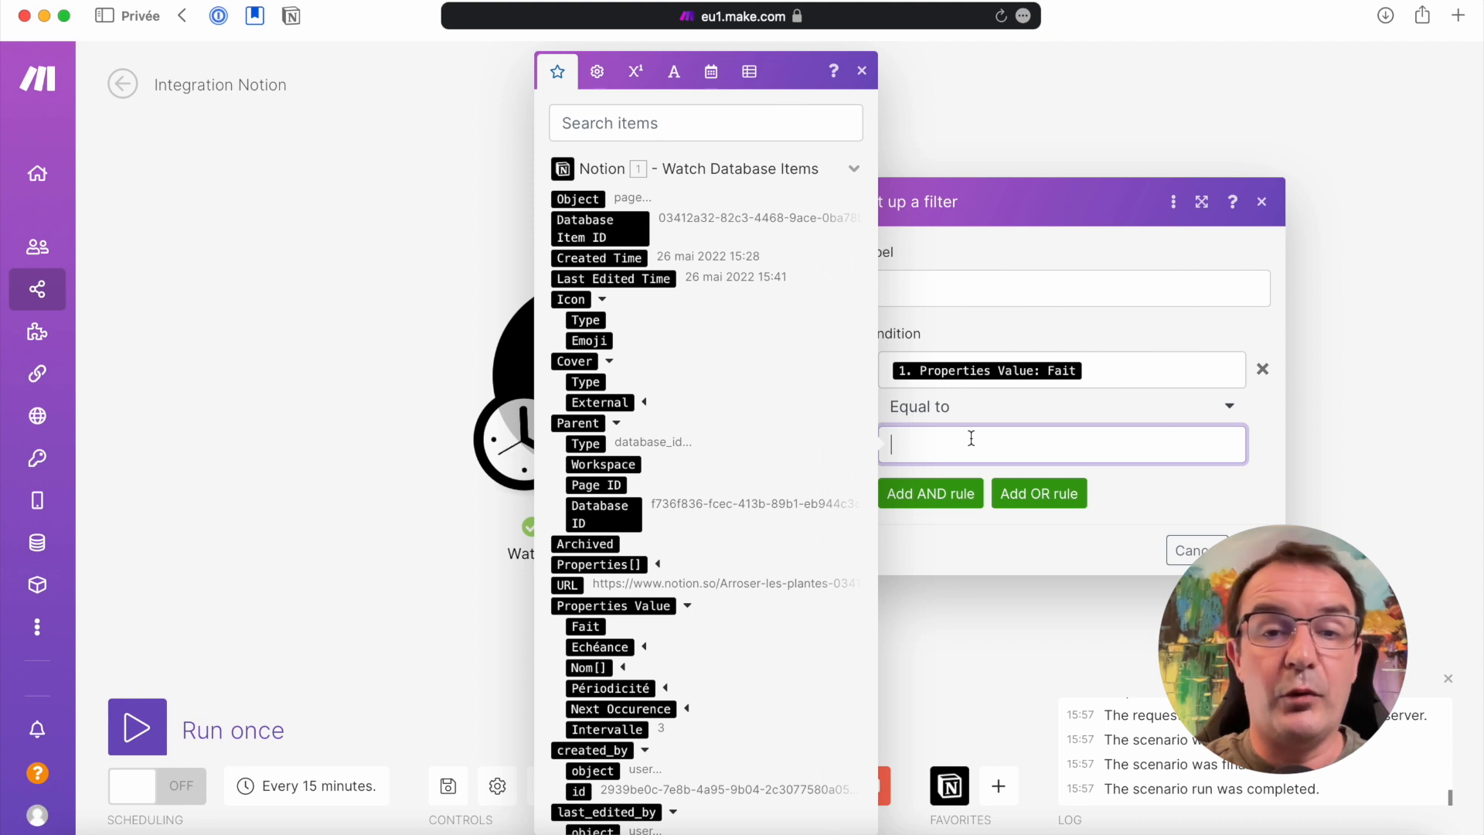
pyautogui.click(599, 71)
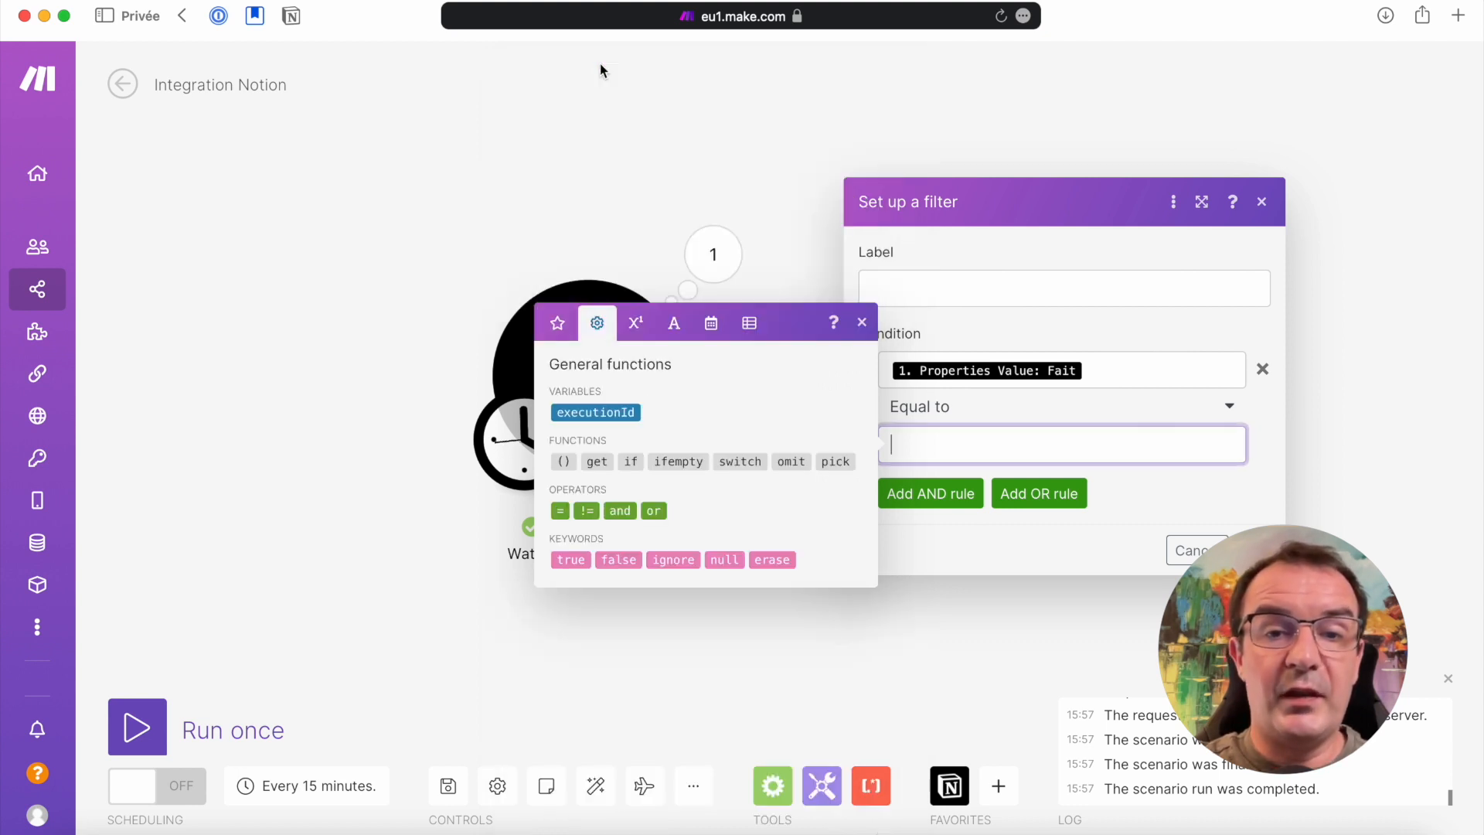
pyautogui.click(579, 560)
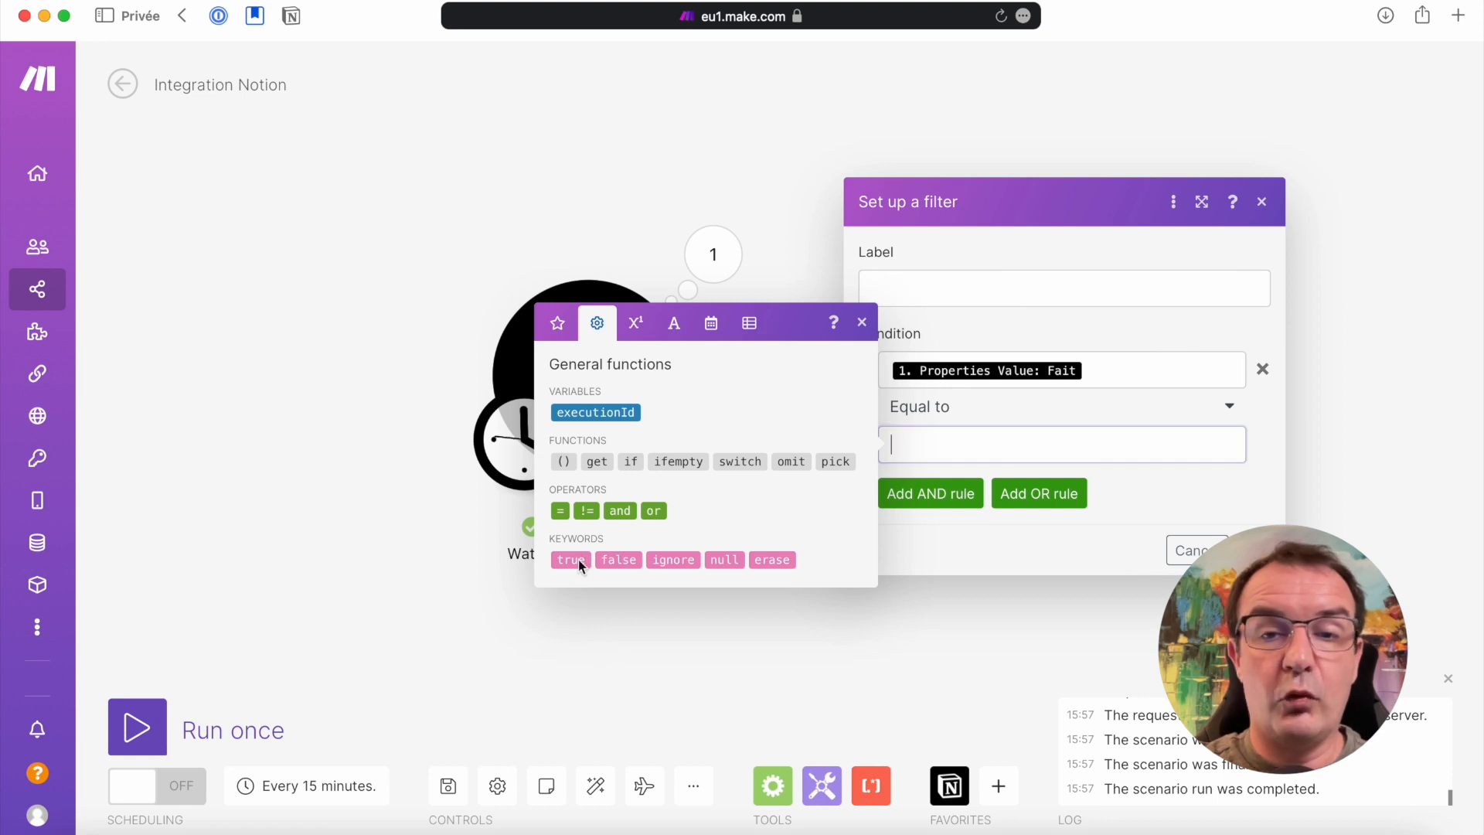
pyautogui.click(1150, 503)
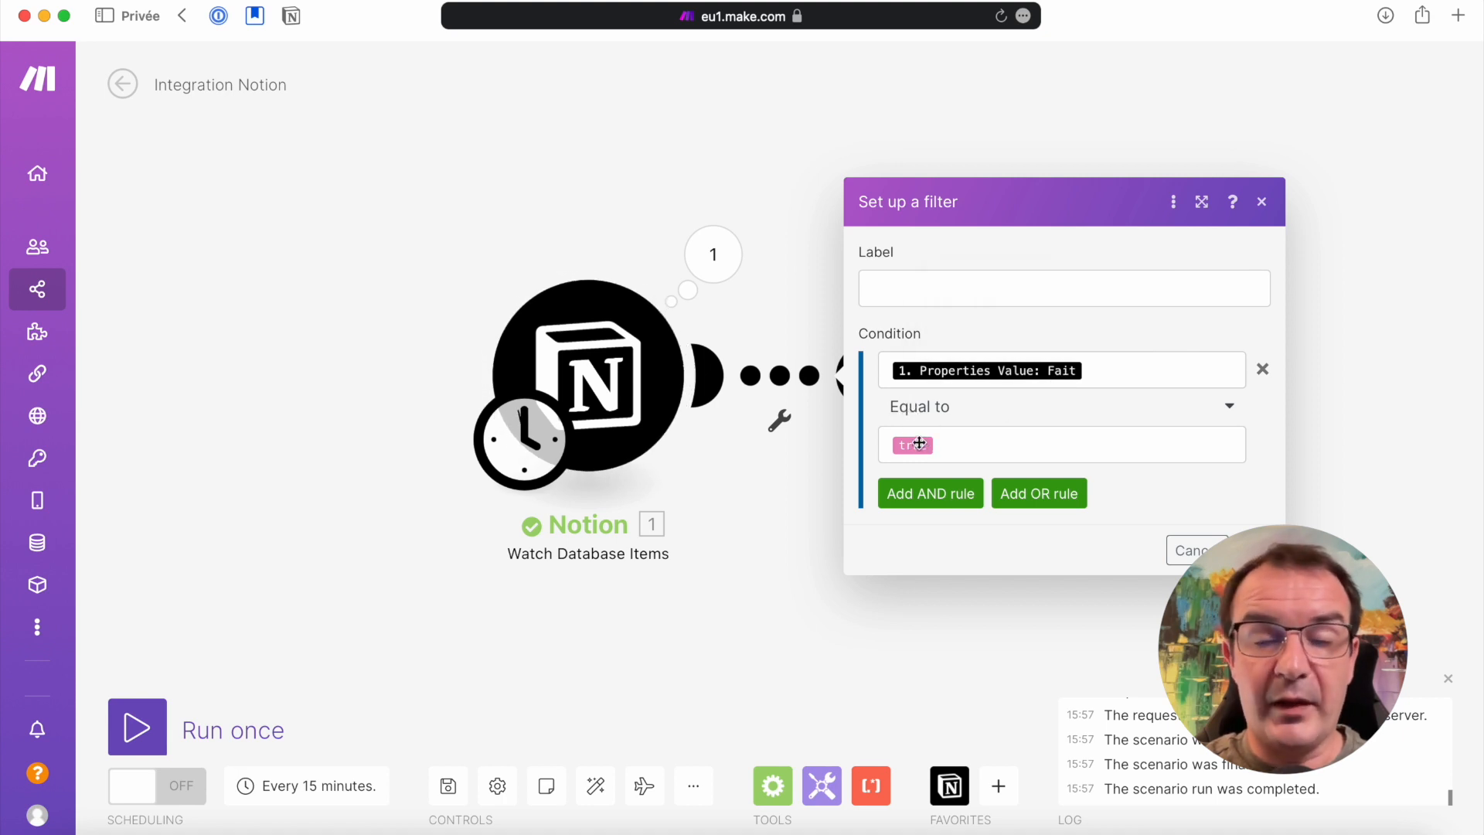
# Label the filter "Tâche terminées" and apply it
pyautogui.click(1001, 283)
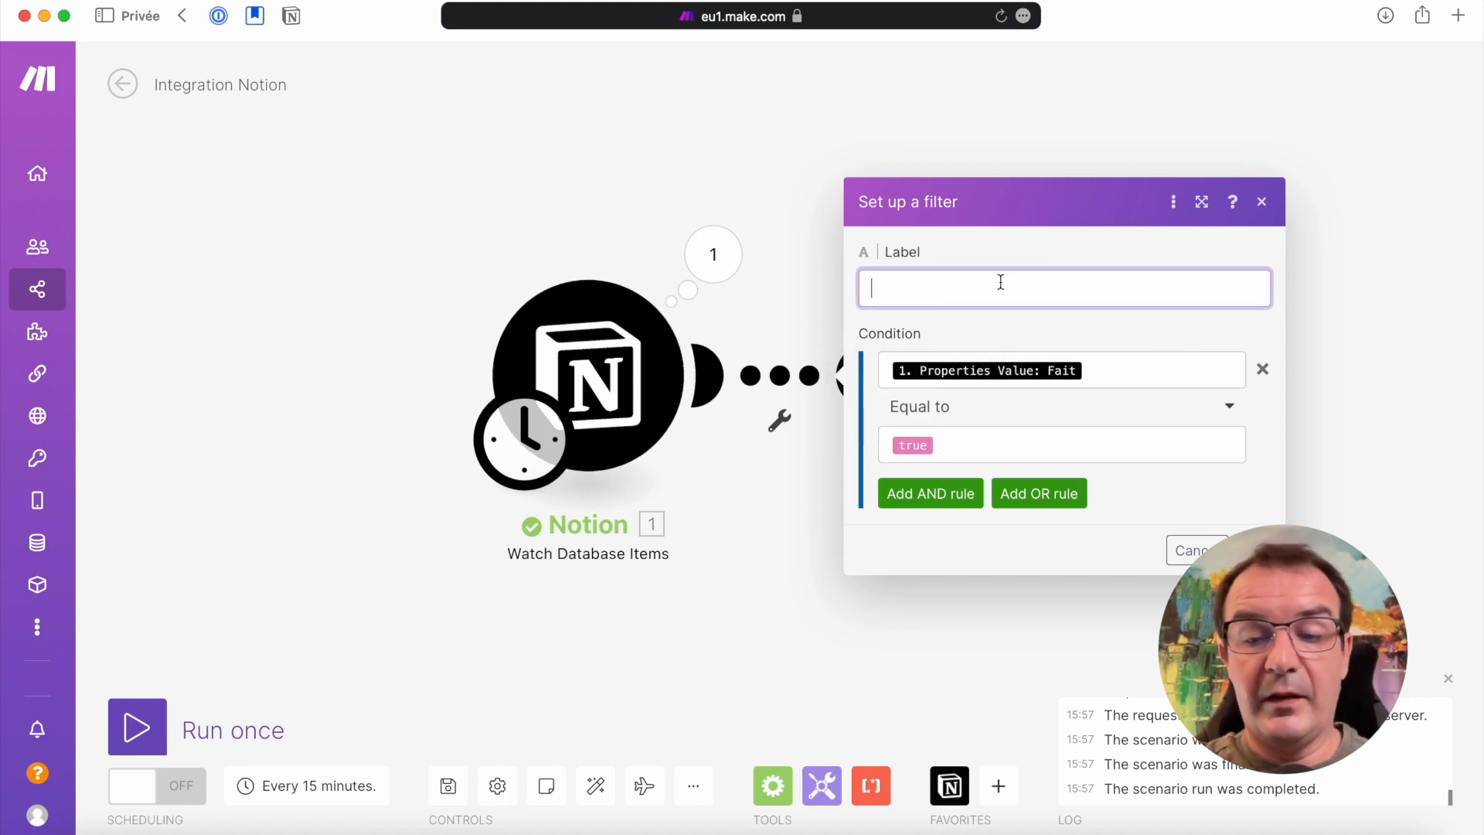
pyautogui.write('Tâche termi')
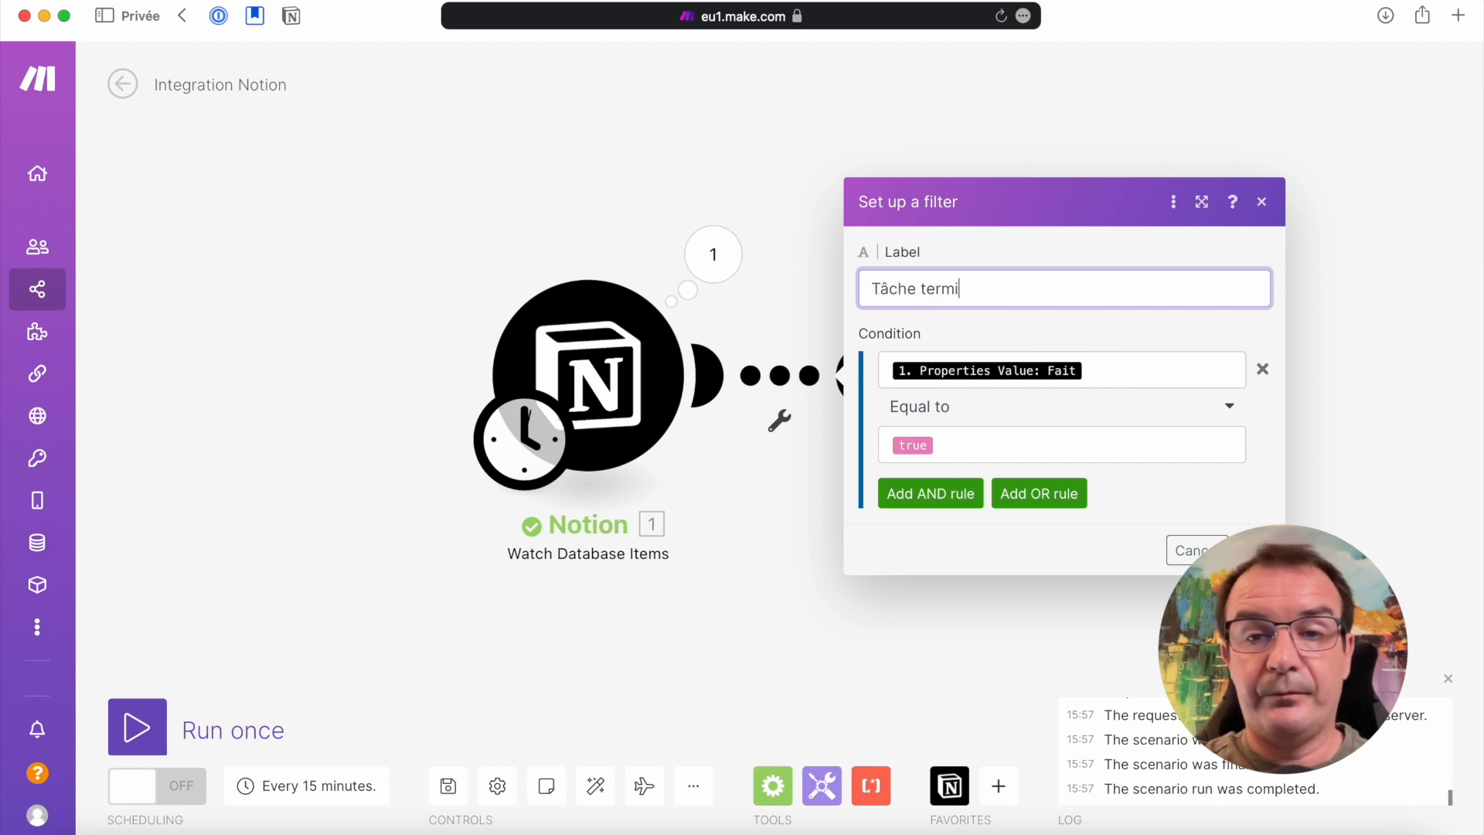
pyautogui.write('nées')
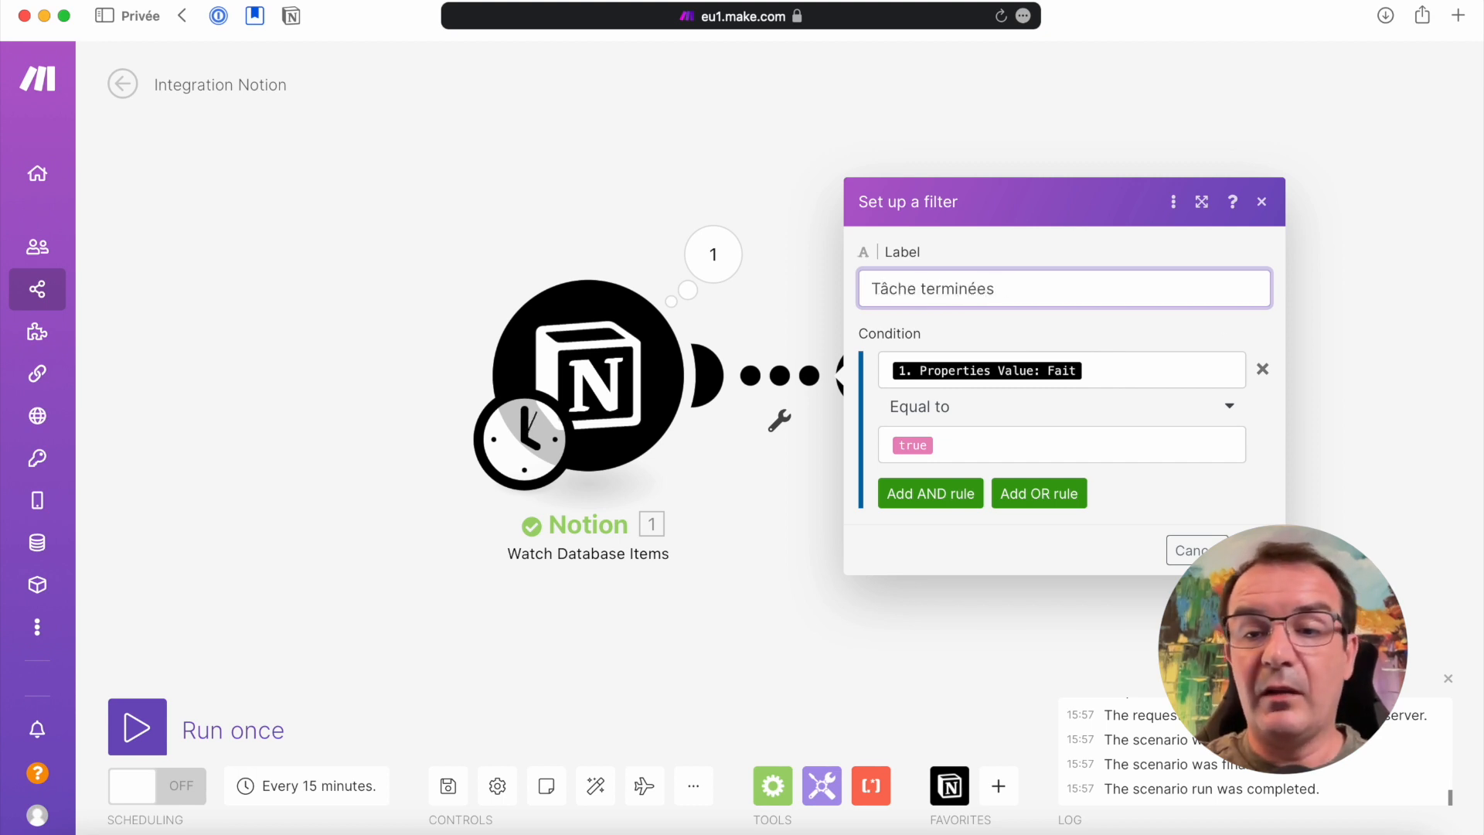
pyautogui.press('Return')
pyautogui.moveTo(1024, 377); pyautogui.dragTo(1122, 376)
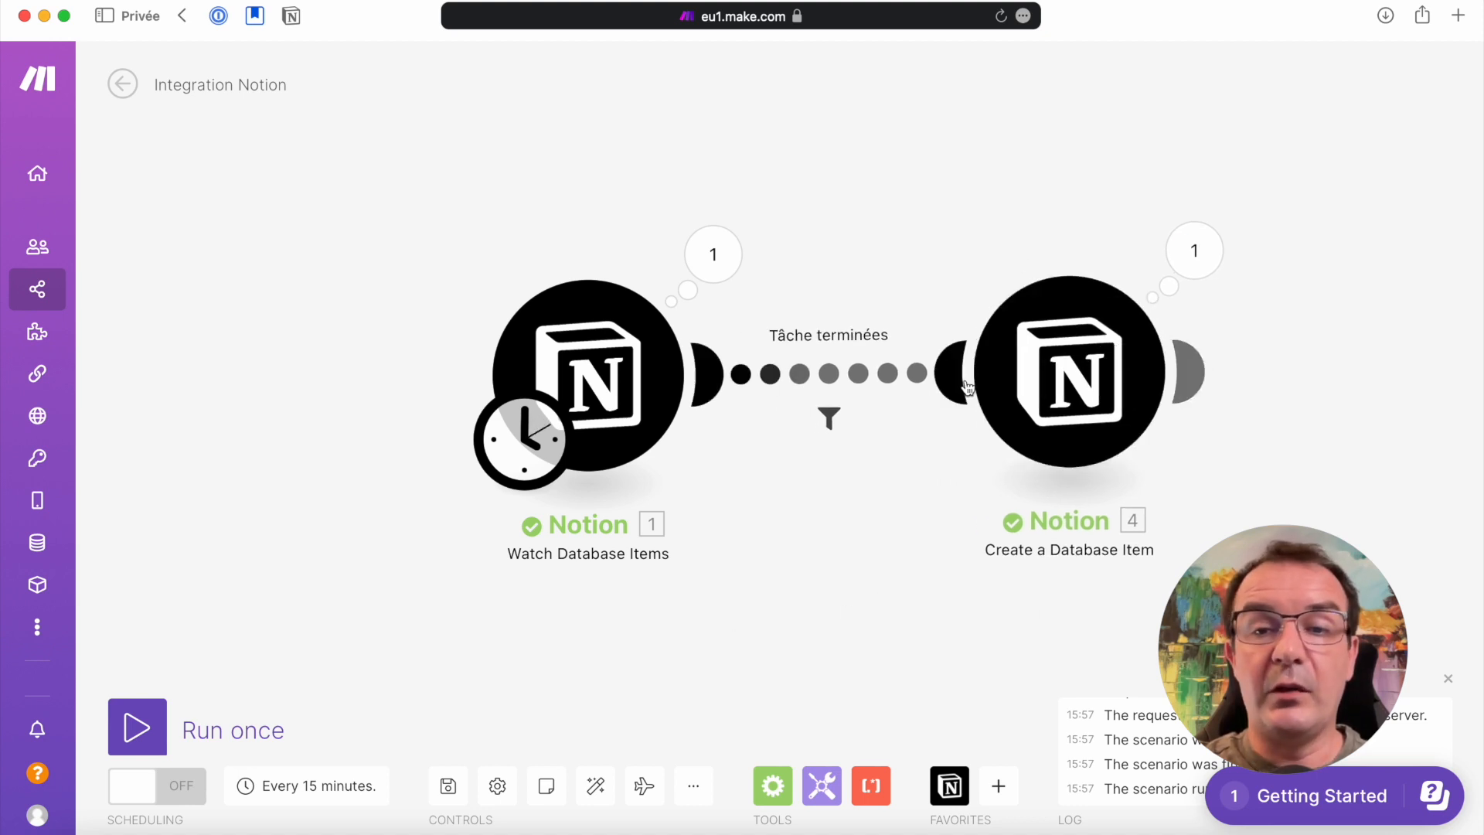
# Rename the Create a Database Item module to "Création de la prochaine occurence"
pyautogui.rightClick(1061, 345)
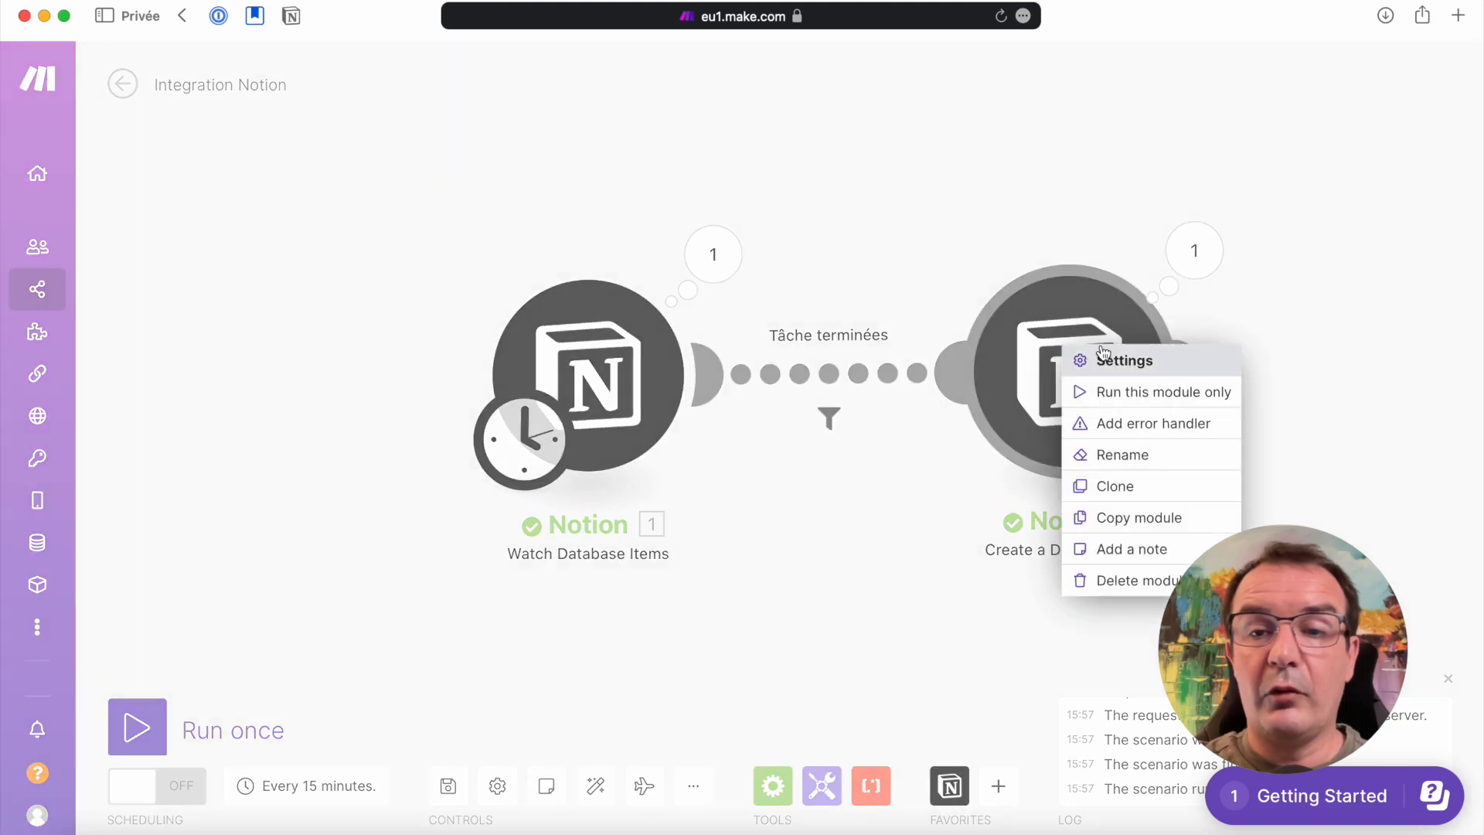
pyautogui.click(1128, 456)
pyautogui.write('Création de la prochaine occure')
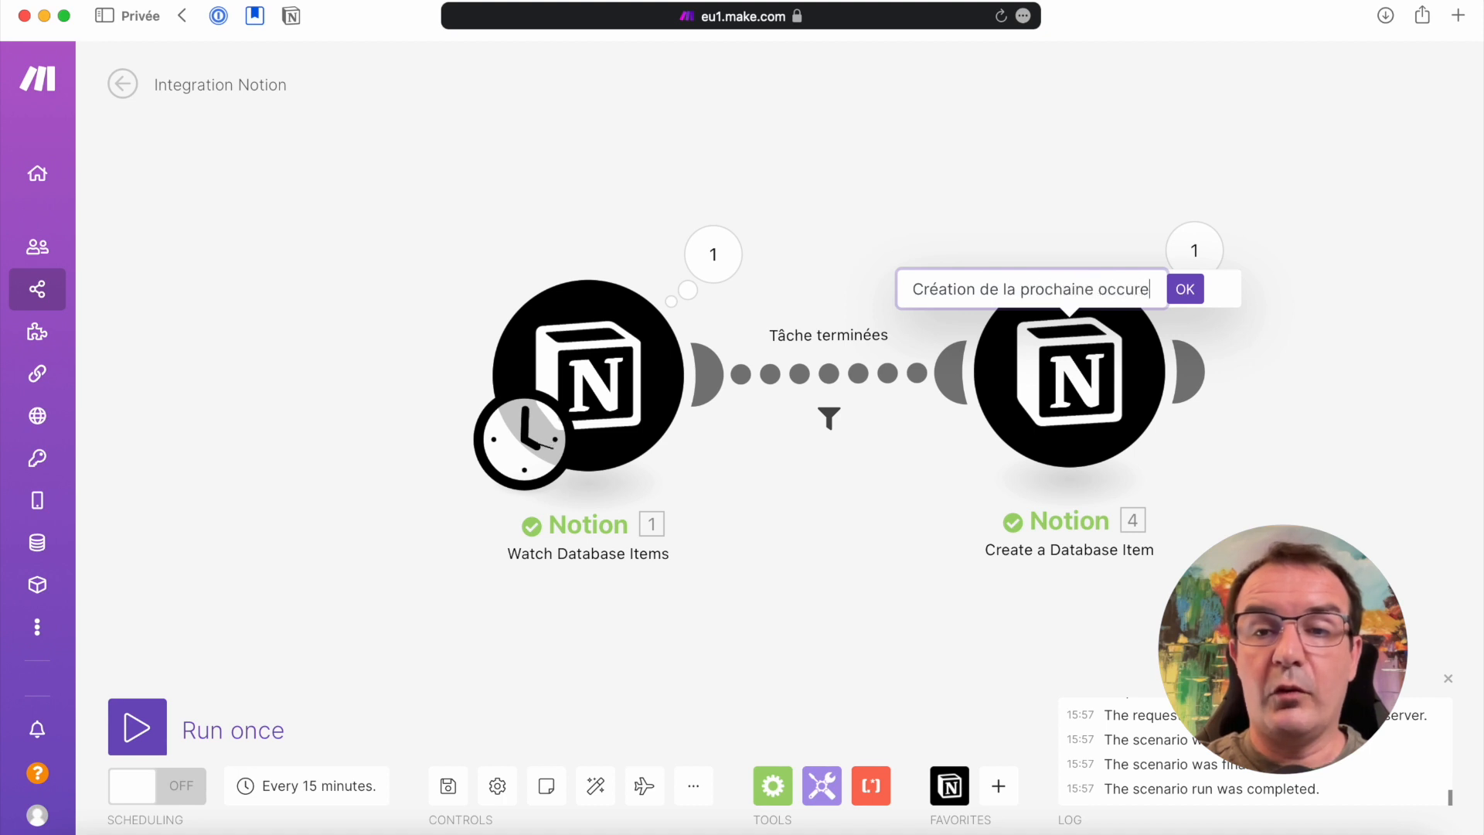
pyautogui.write('nce')
pyautogui.press('Return')
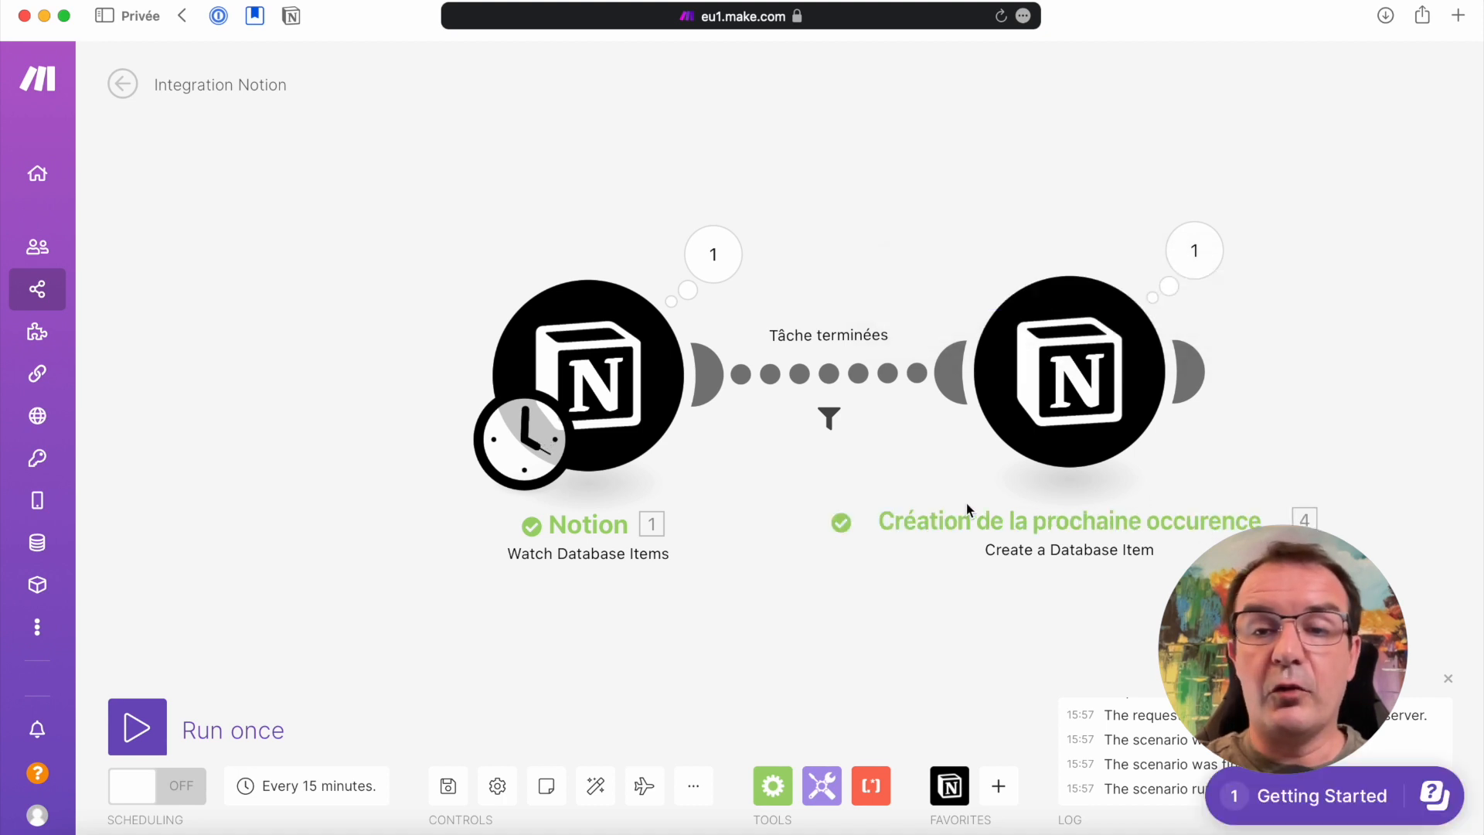
# Run the scenario once and inspect the execution details of the Watch Database Items module
pyautogui.click(134, 728)
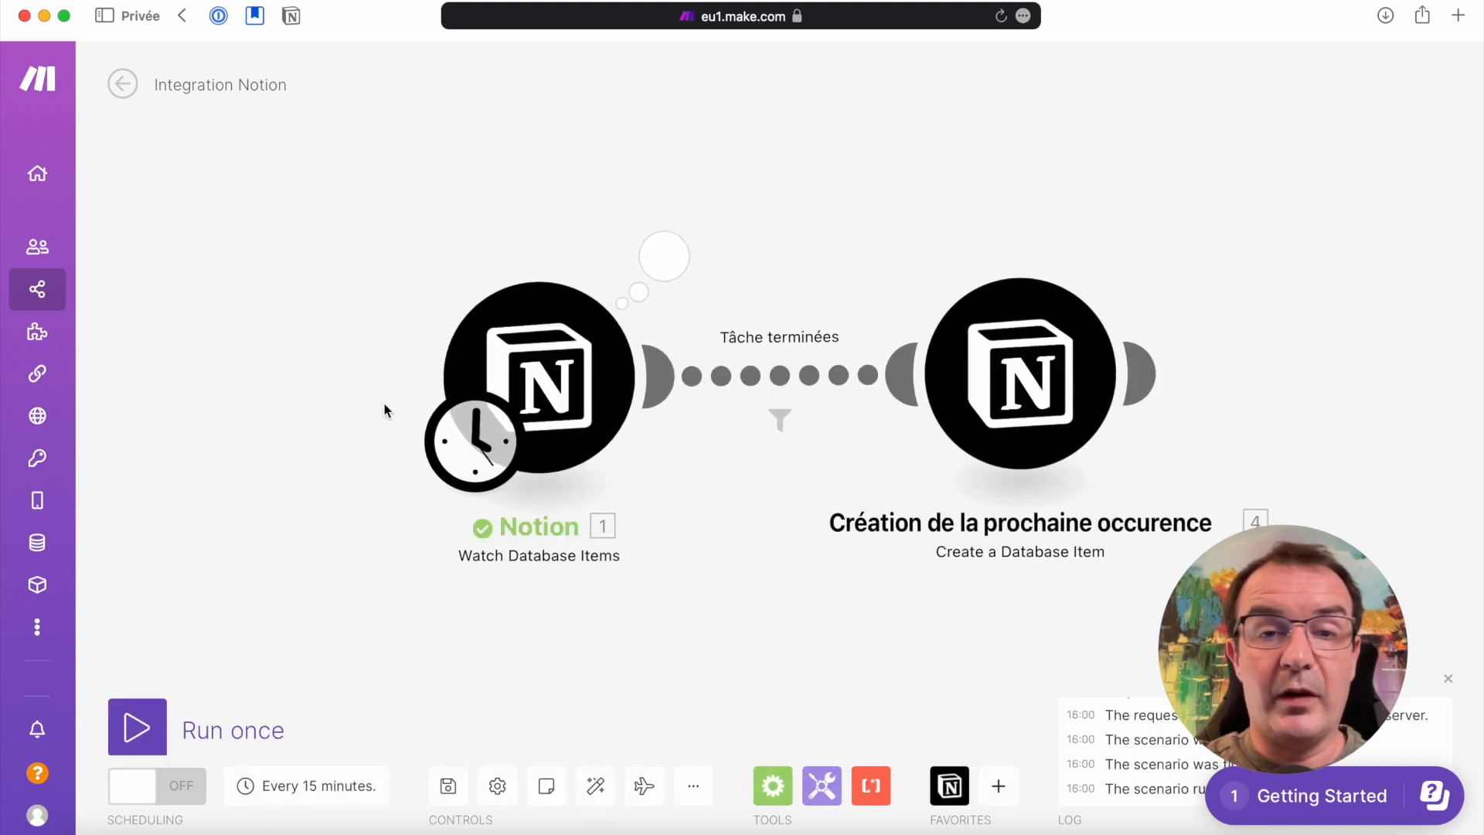
pyautogui.click(663, 256)
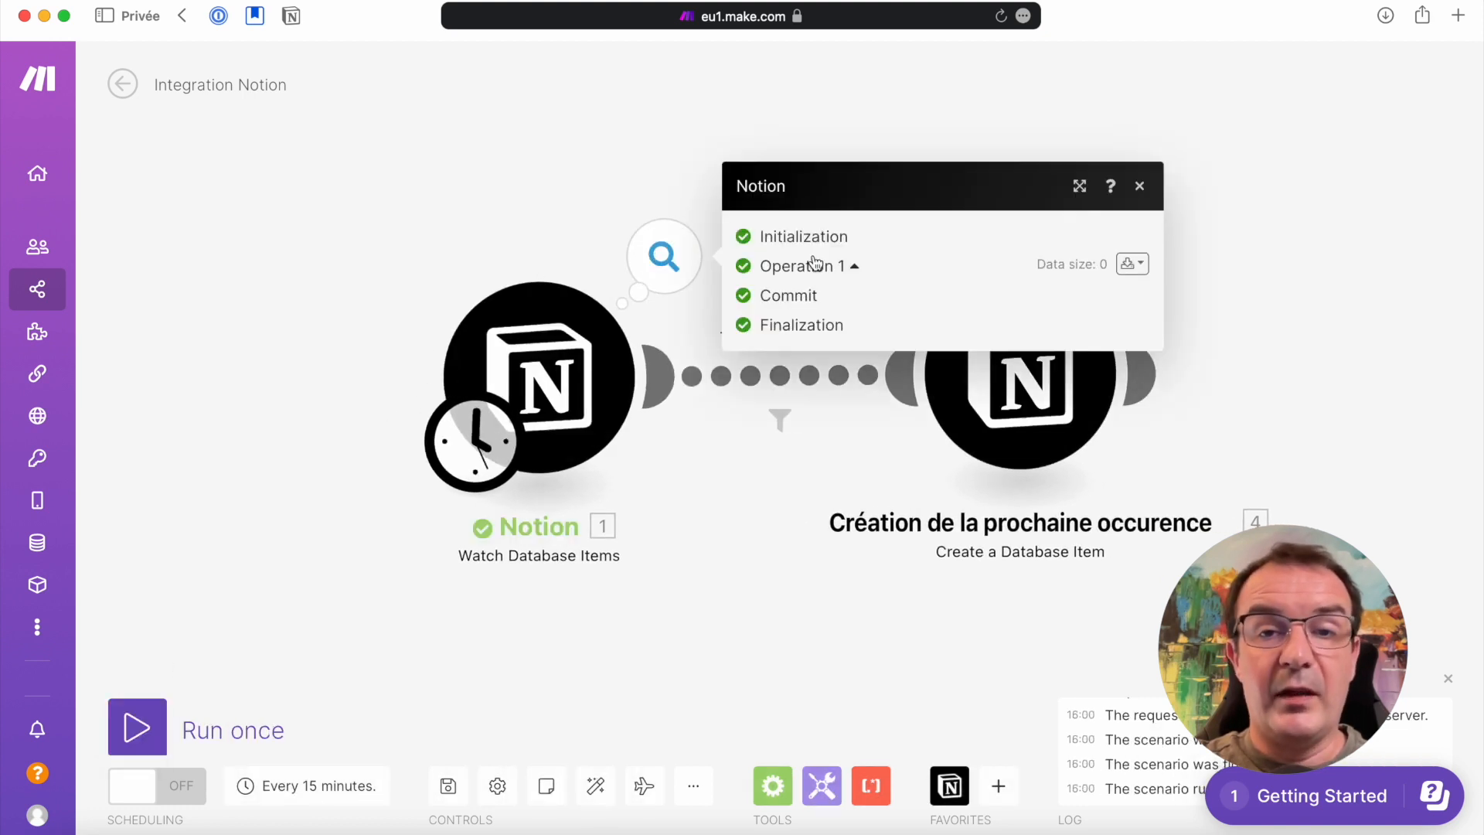
pyautogui.click(560, 181)
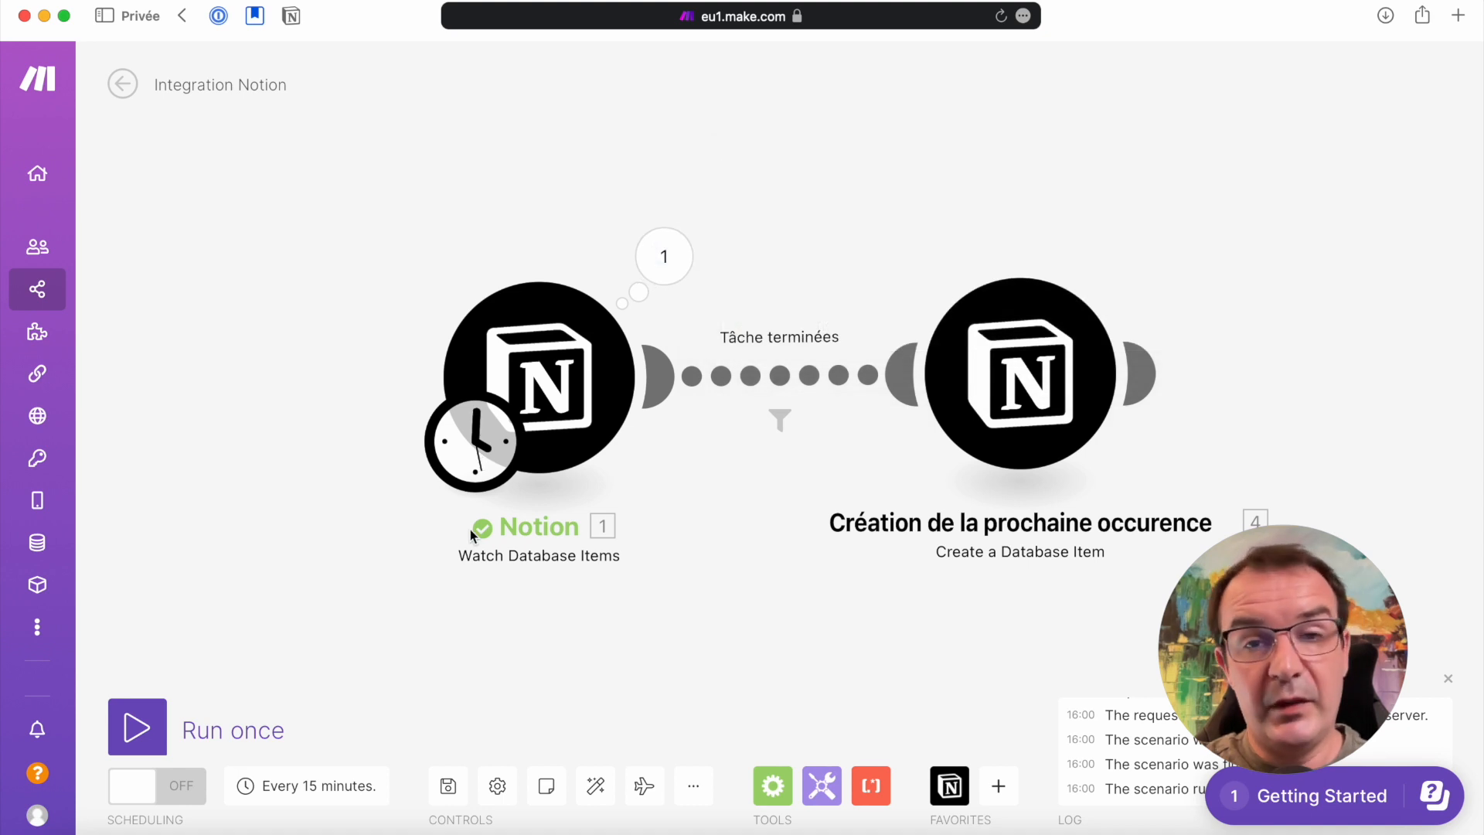
# Check Todolist (sandbox) in Notion, return to Make and rerun the scenario, inspecting the Watch Database Items output
pyautogui.press('super+Tab')
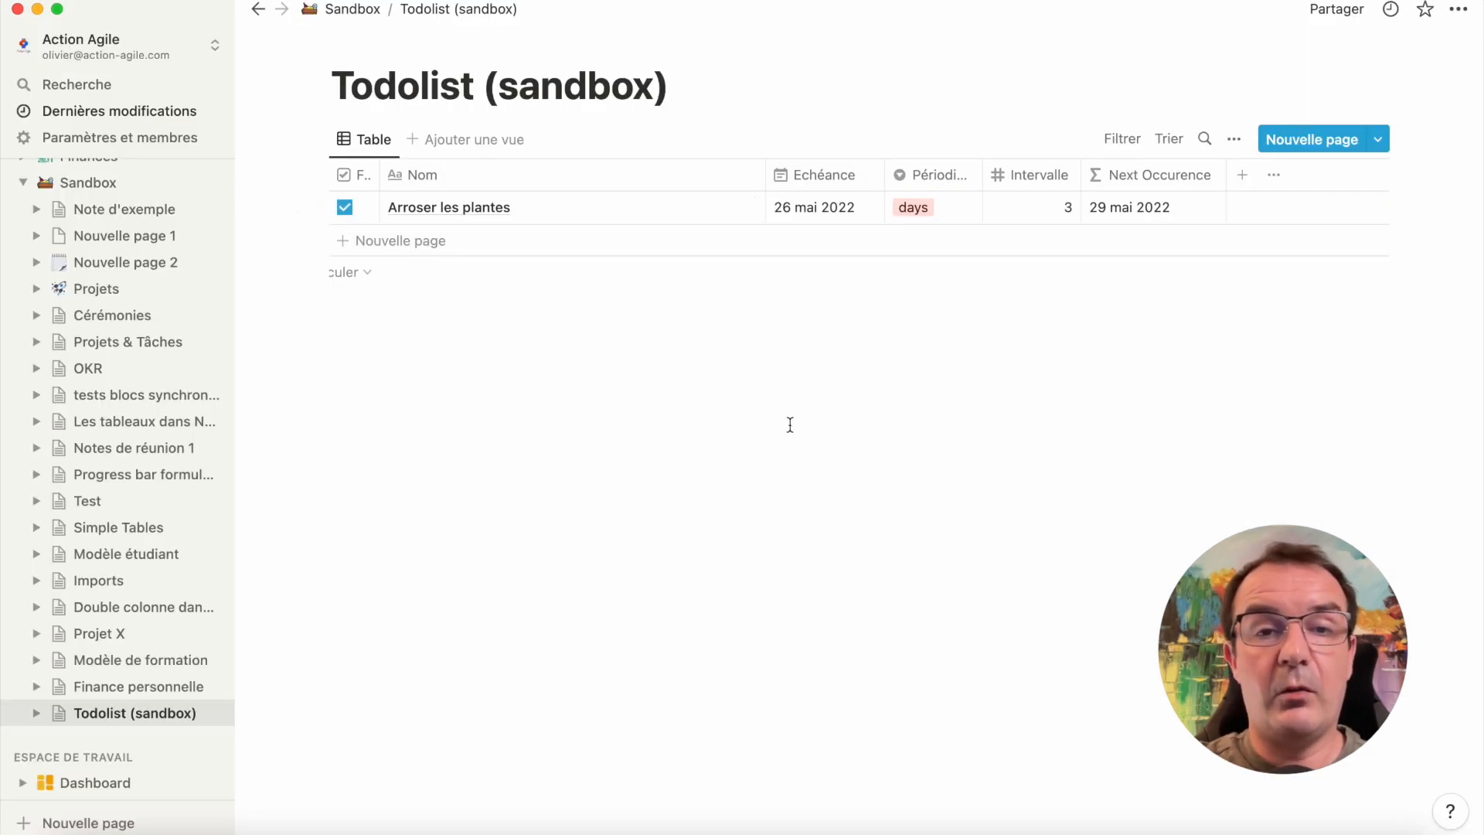
pyautogui.press('super+Tab')
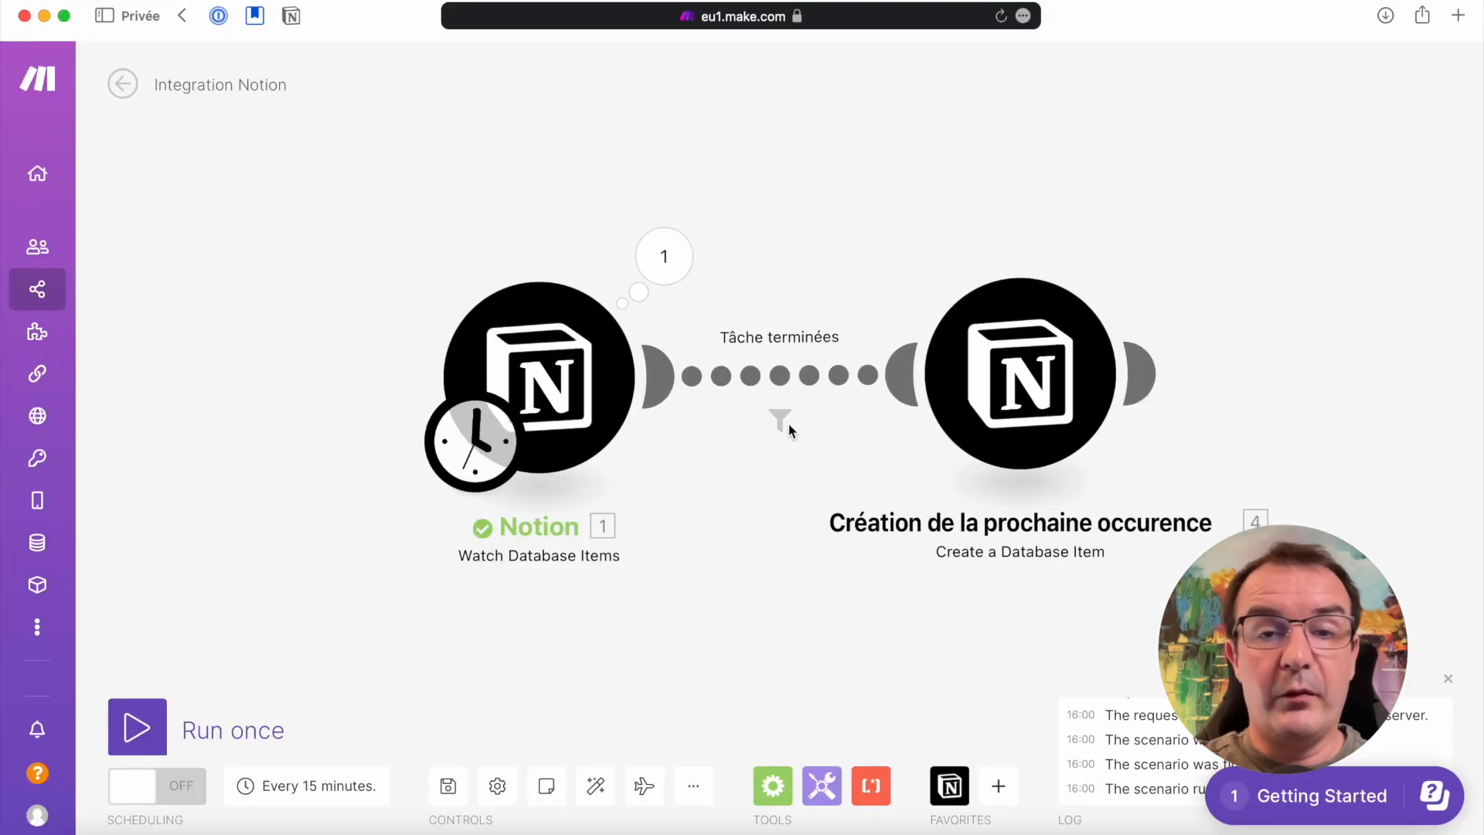
pyautogui.click(139, 733)
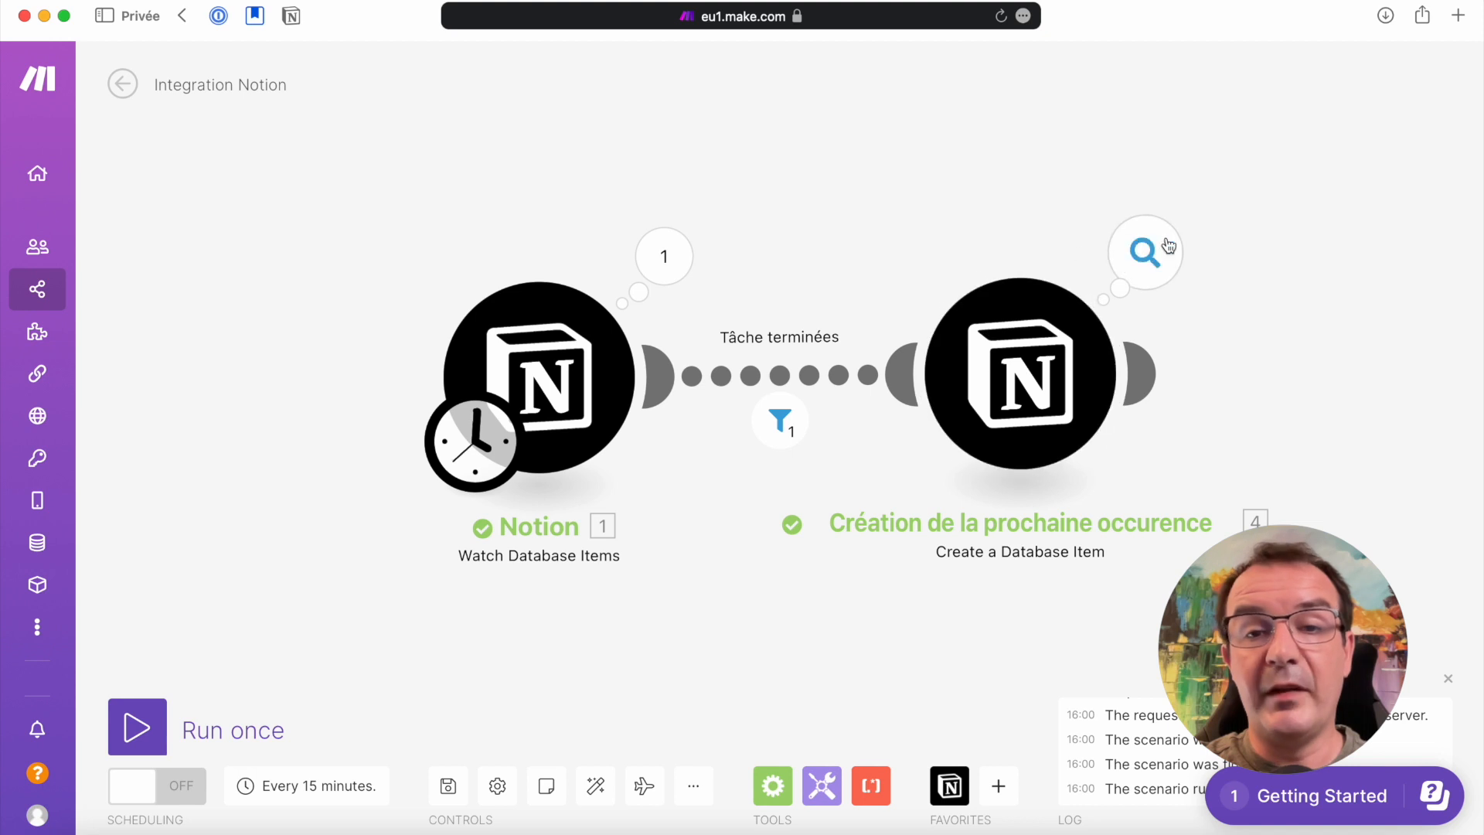
pyautogui.click(673, 265)
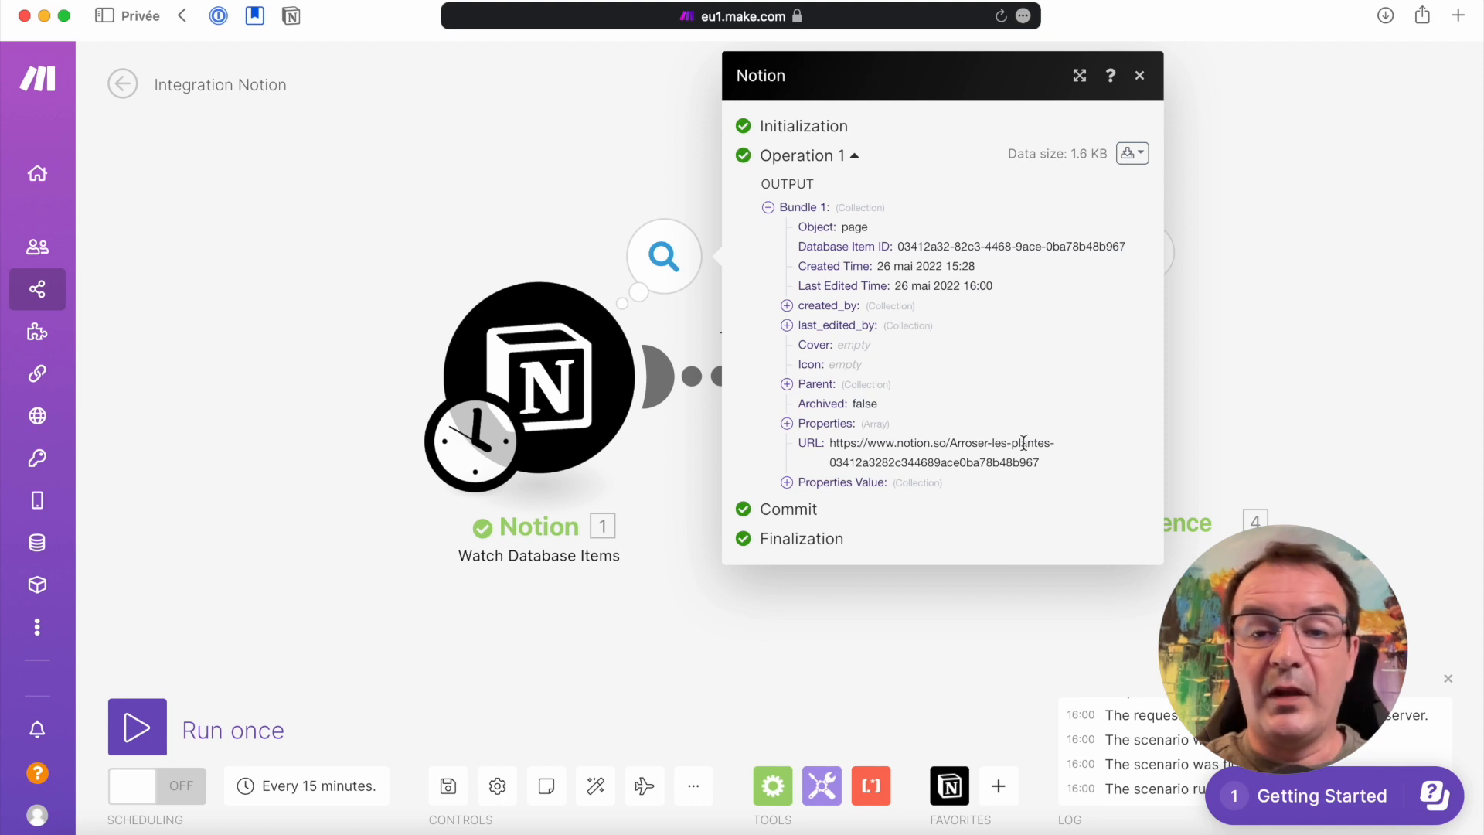
pyautogui.click(471, 187)
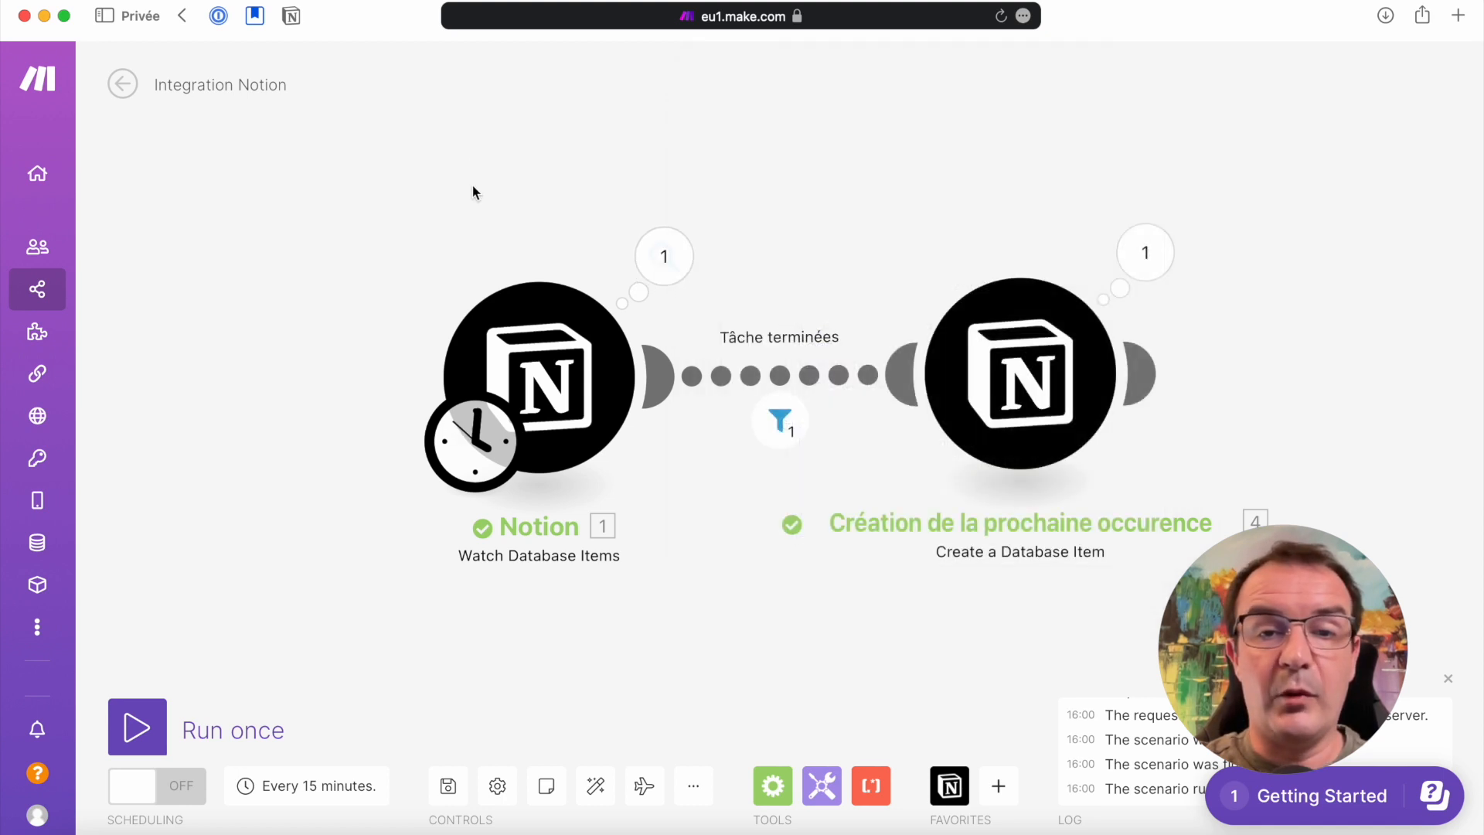
# Examine how the Tâche terminées filter evaluated the bundle and what the Création de la prochaine occurence module output
pyautogui.click(792, 419)
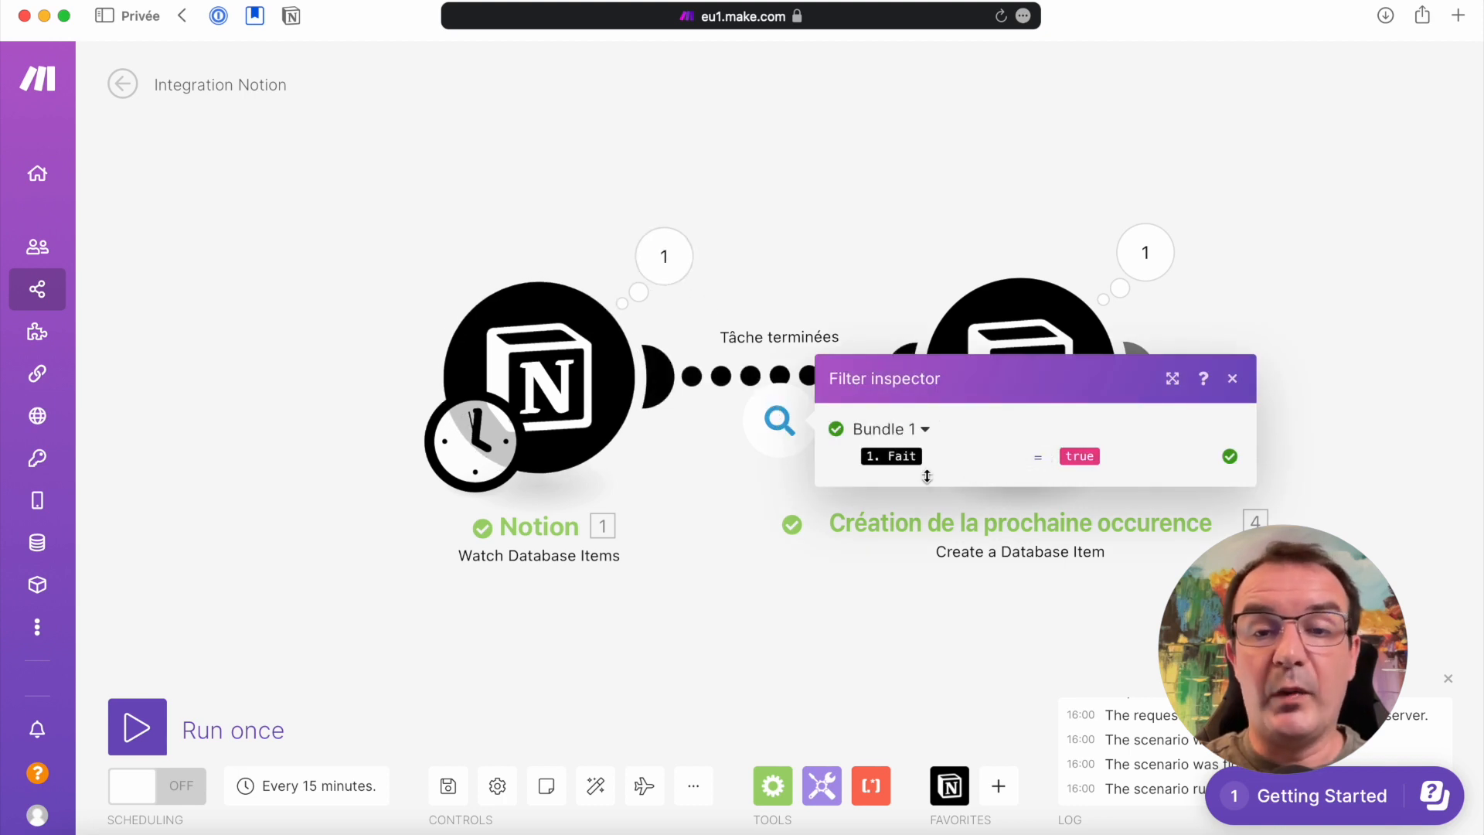
pyautogui.moveTo(873, 450)
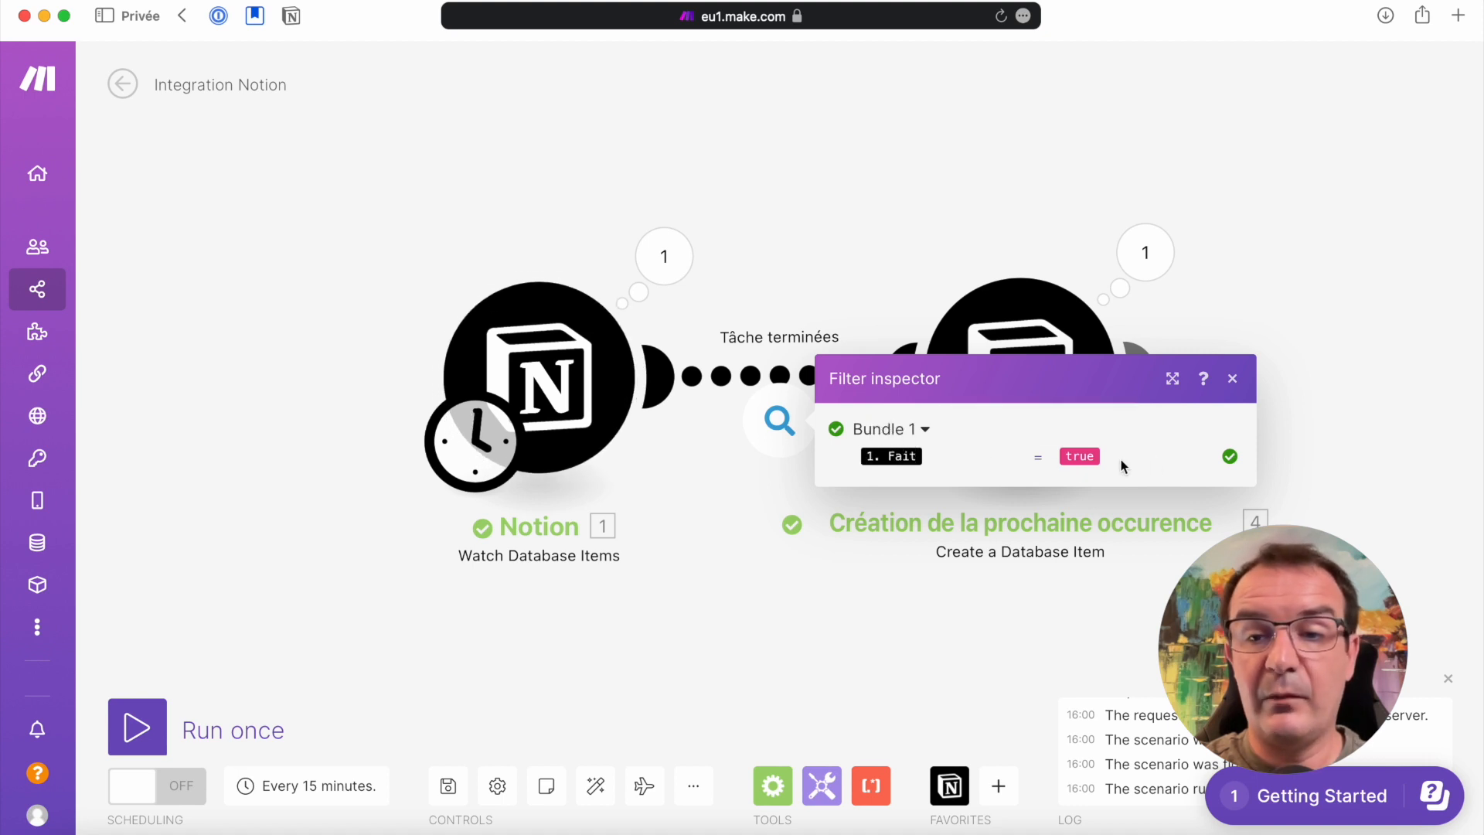
pyautogui.click(992, 191)
pyautogui.click(1160, 261)
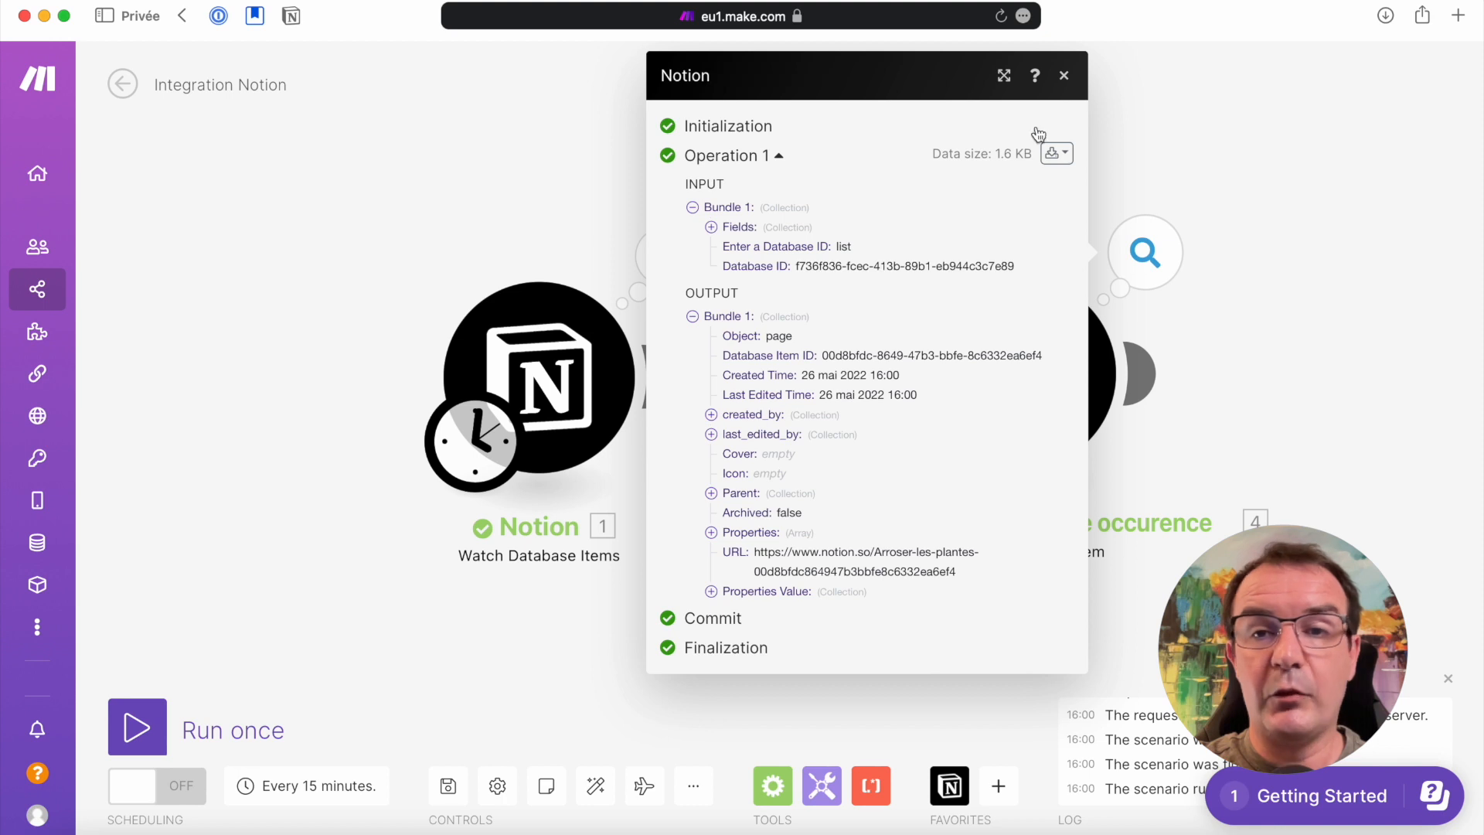
pyautogui.click(1065, 76)
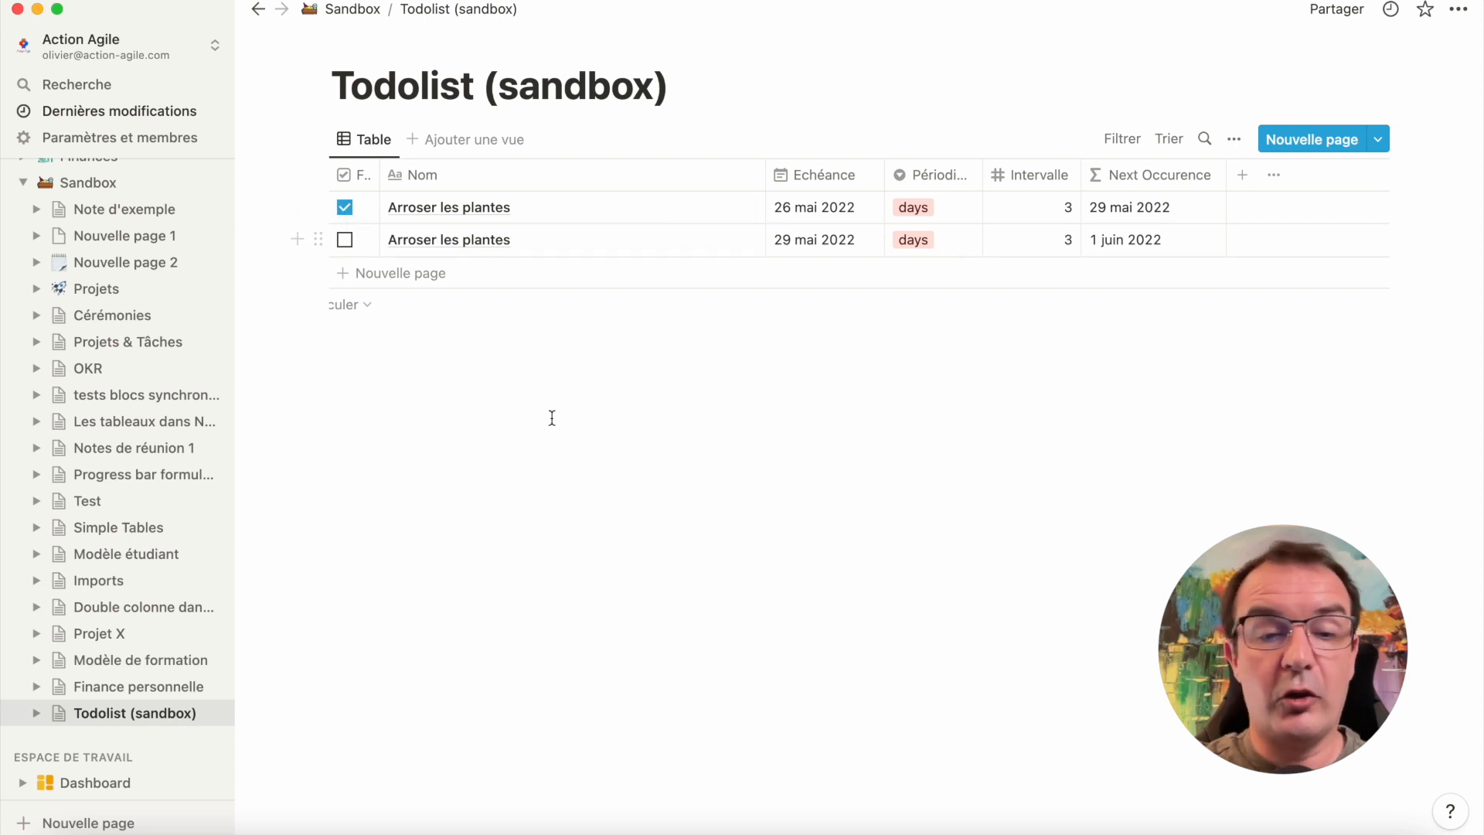
# Switch from Notion back to Make, run the scenario once more and save it
pyautogui.press('super+Tab')
pyautogui.click(146, 724)
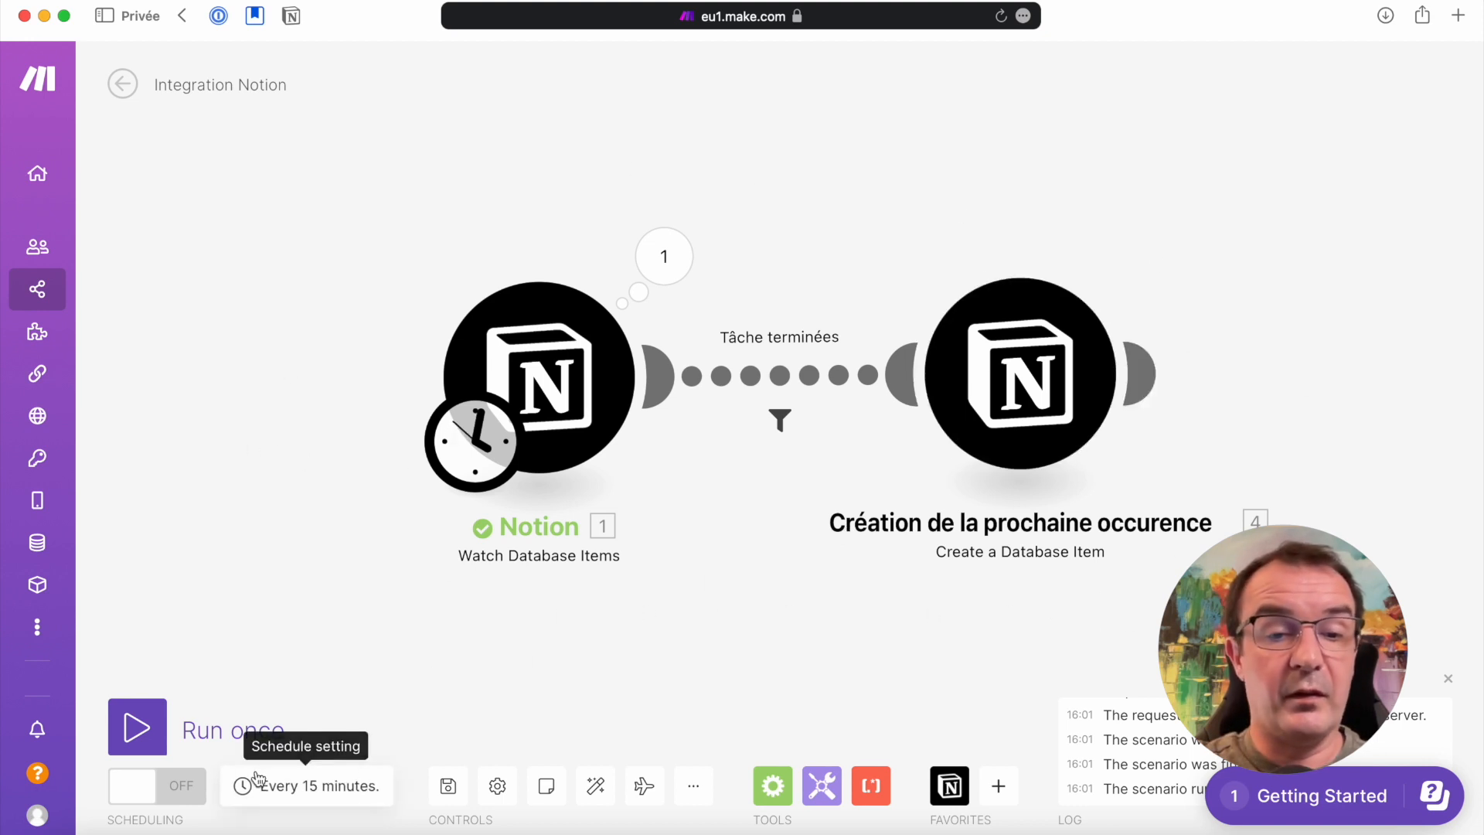
pyautogui.click(452, 787)
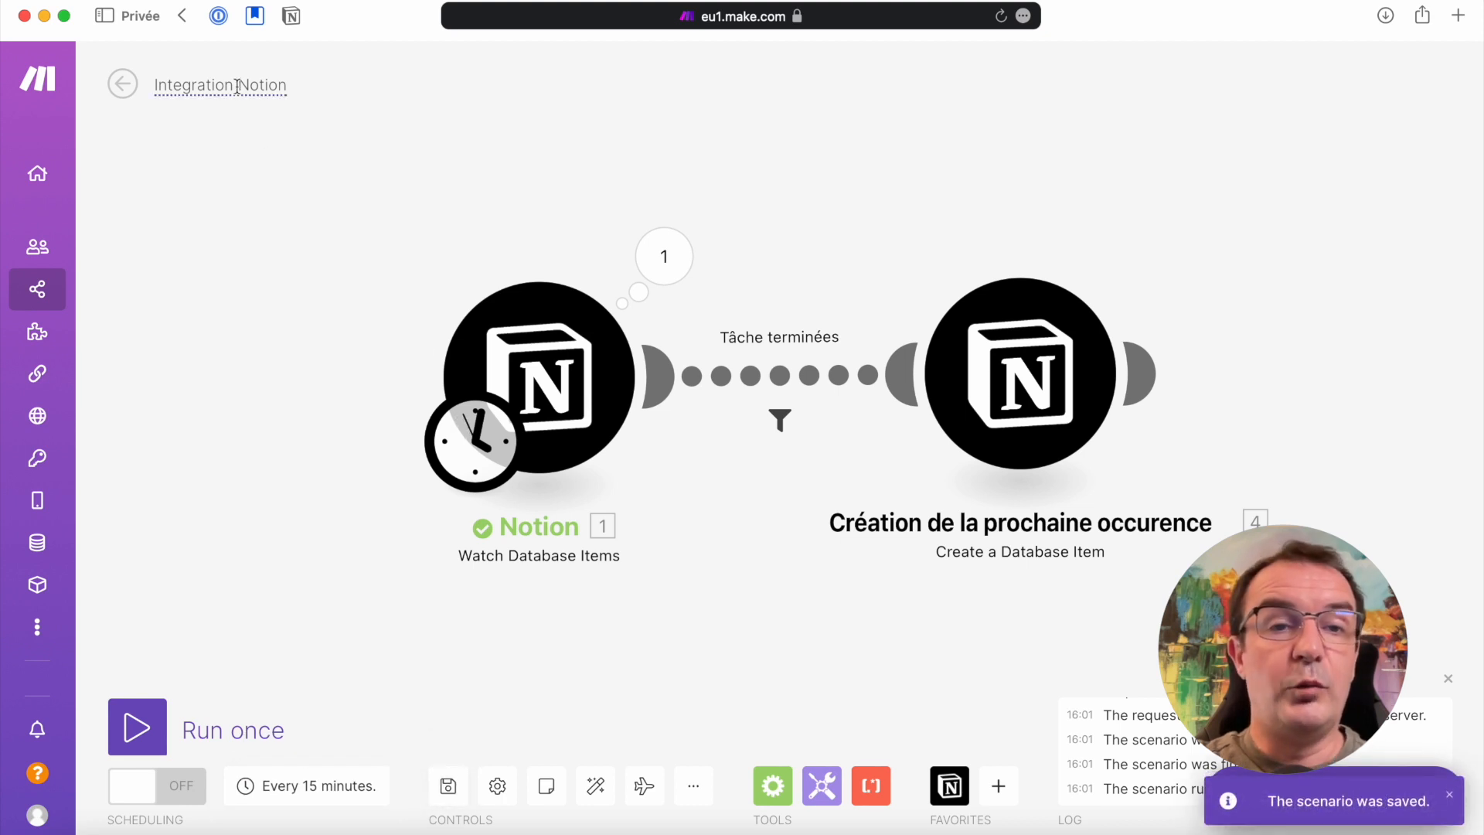
# Rename the scenario to "Tâches récurrentes" and turn its scheduling on
pyautogui.click(274, 84)
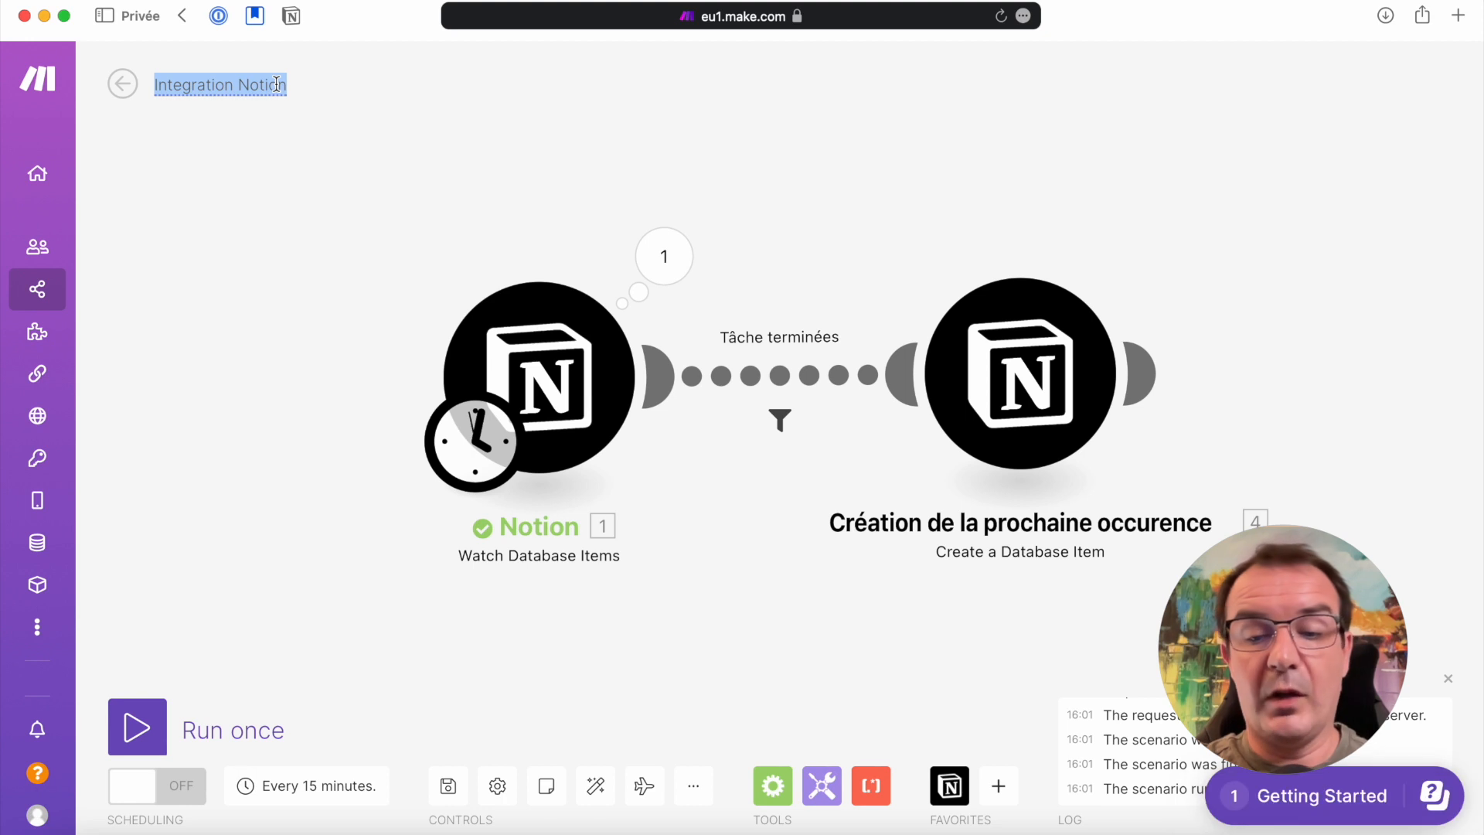
pyautogui.write('Tâches récurrentes')
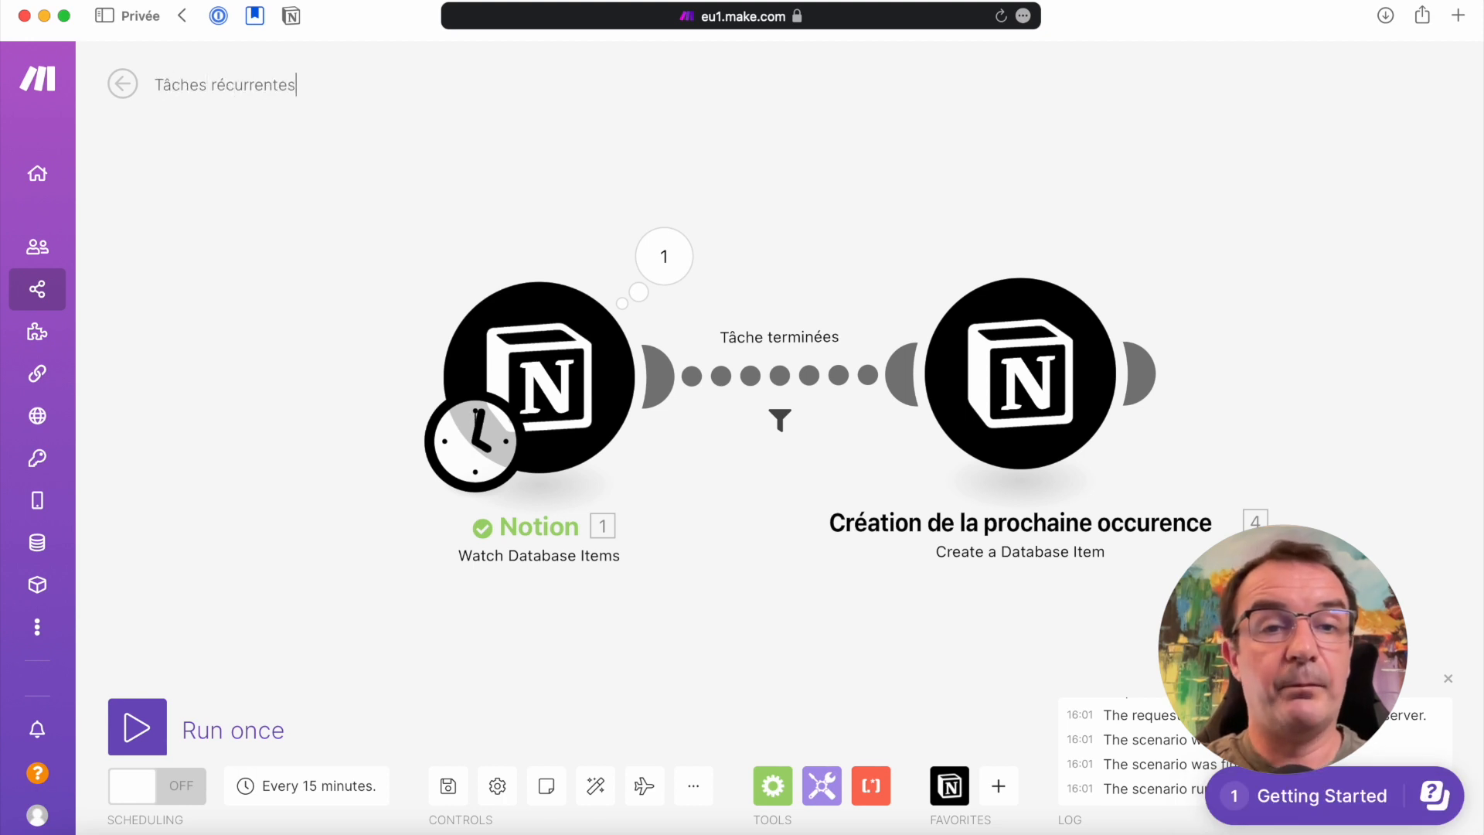
pyautogui.click(178, 790)
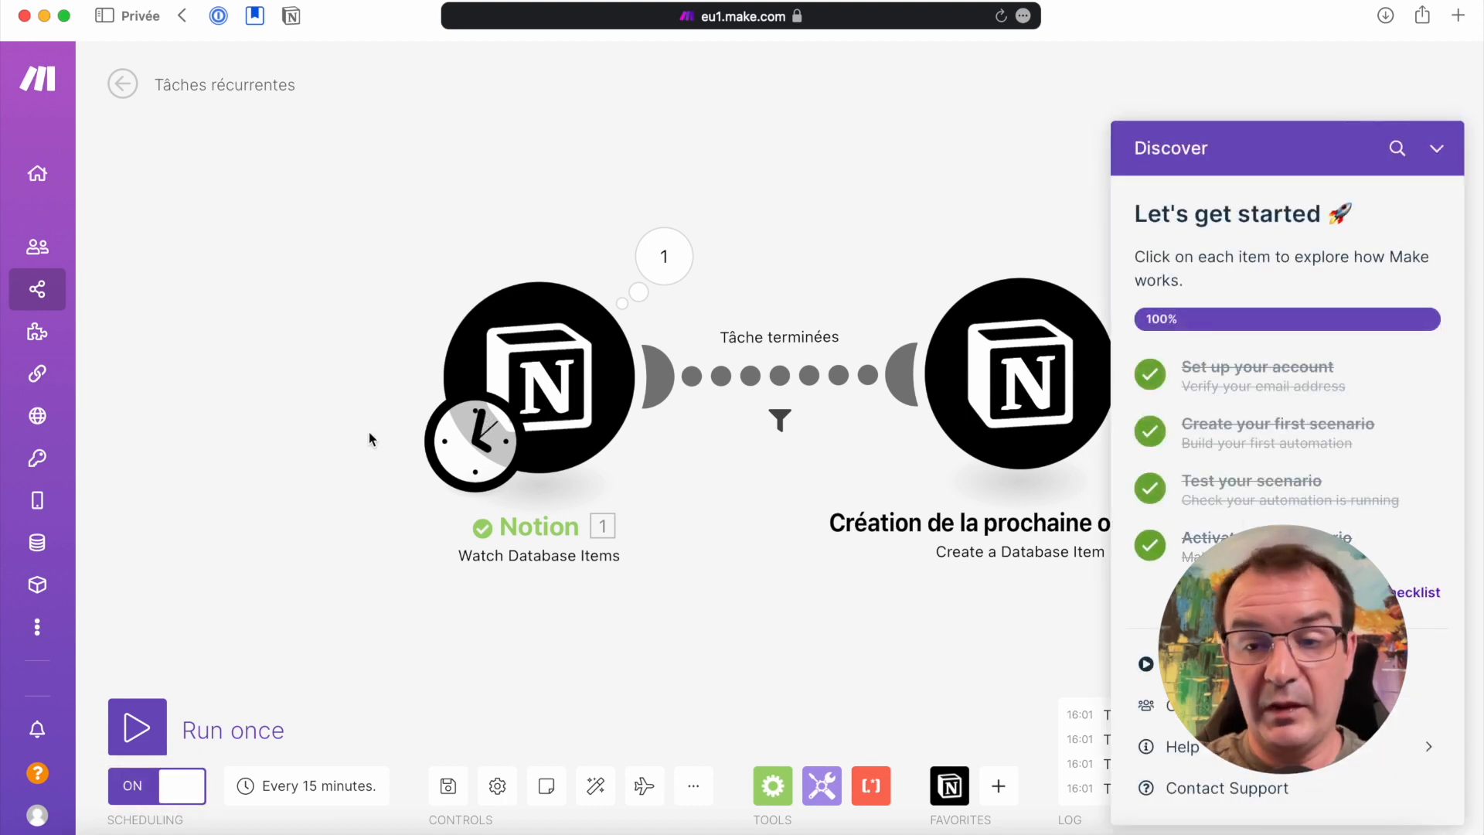
# View the schedule setting of the Watch Database Items trigger and close it without changes
pyautogui.click(473, 440)
pyautogui.click(252, 431)
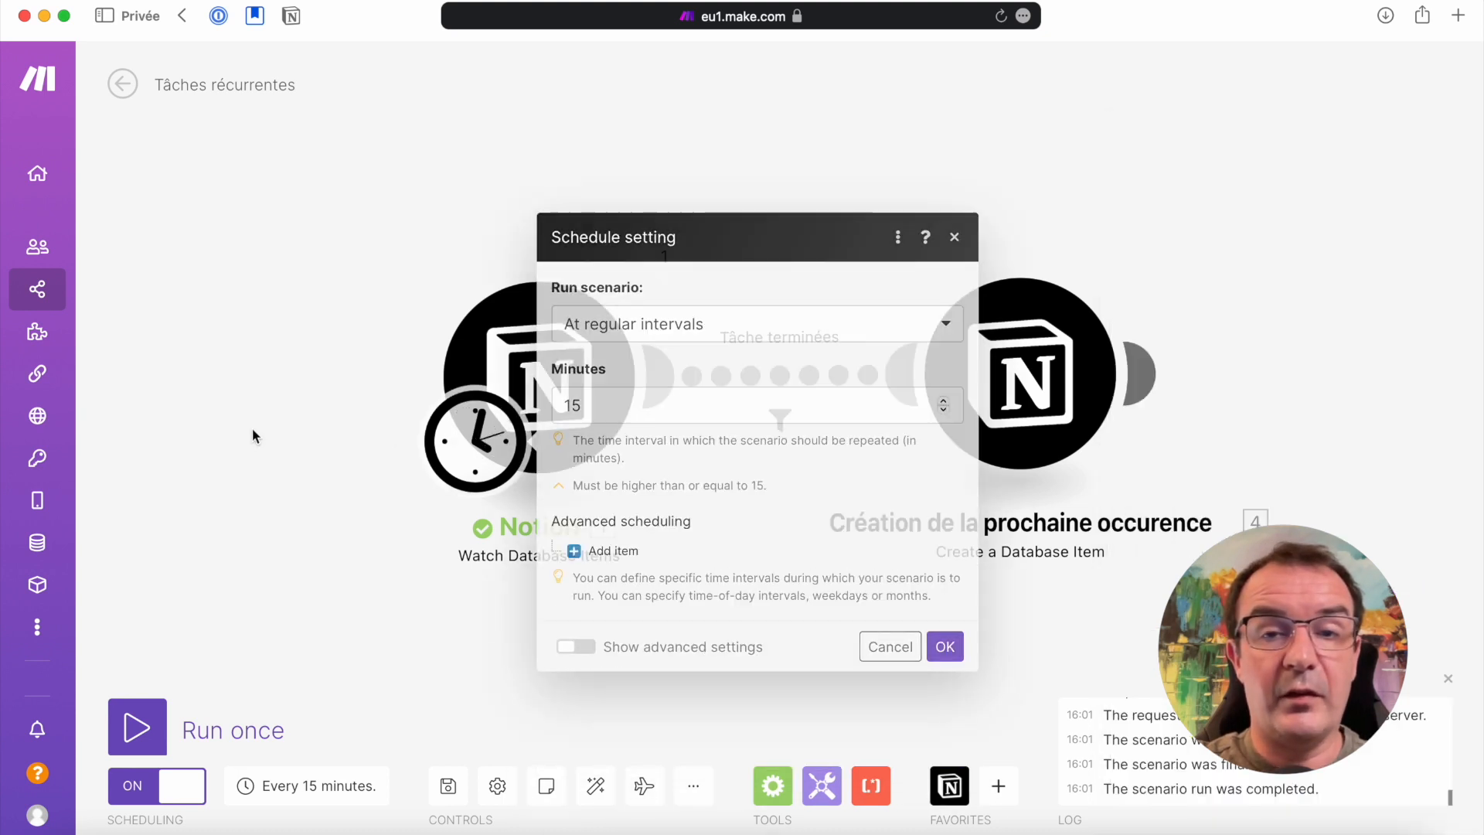